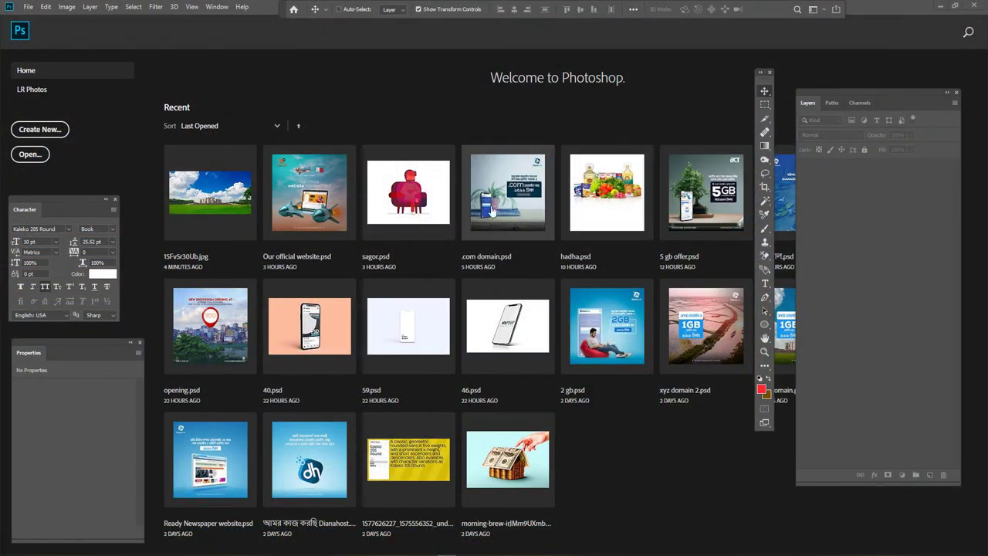
Step: Create a blank 2000 × 2000 px, 300 ppi document, Untitled-1, from File > New
left_click(29, 8)
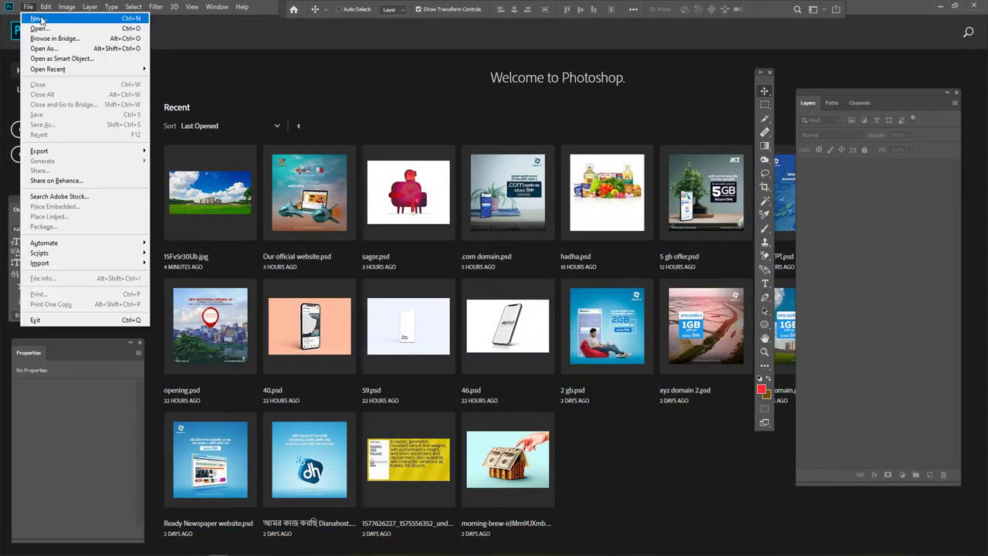
left_click(39, 18)
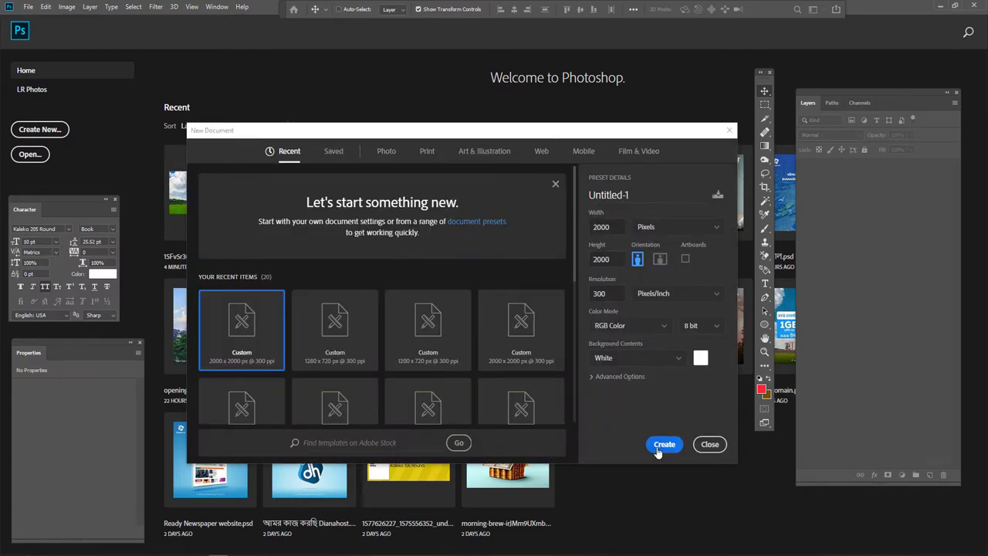
left_click(657, 447)
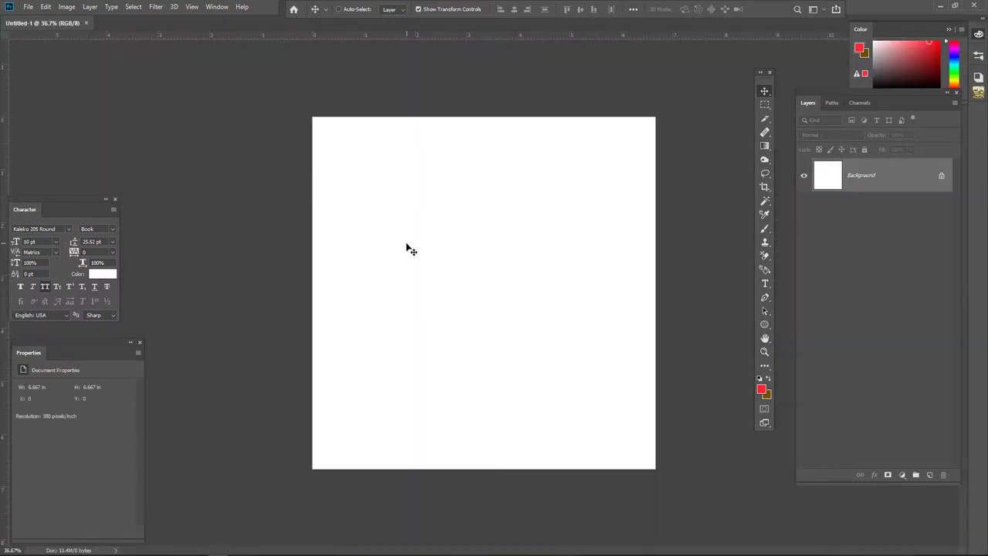
scroll(407, 245, "up", 1)
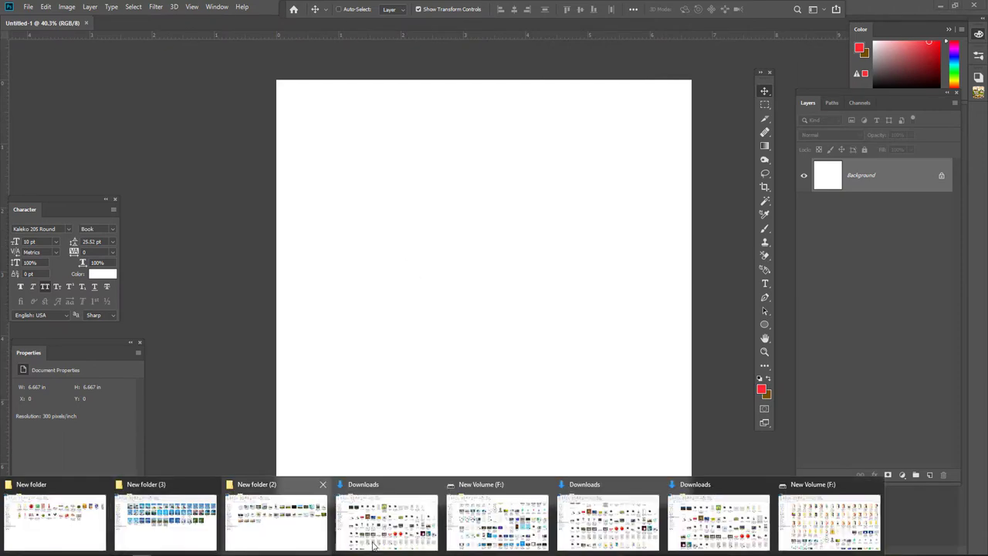
Step: Place the Parliament lawn photo and scale it past the canvas edges, shifted right to frame the building
left_click(302, 530)
mouse_move(380, 140)
left_mouse_down()
mouse_move(270, 484)
mouse_move(413, 346)
left_mouse_up()
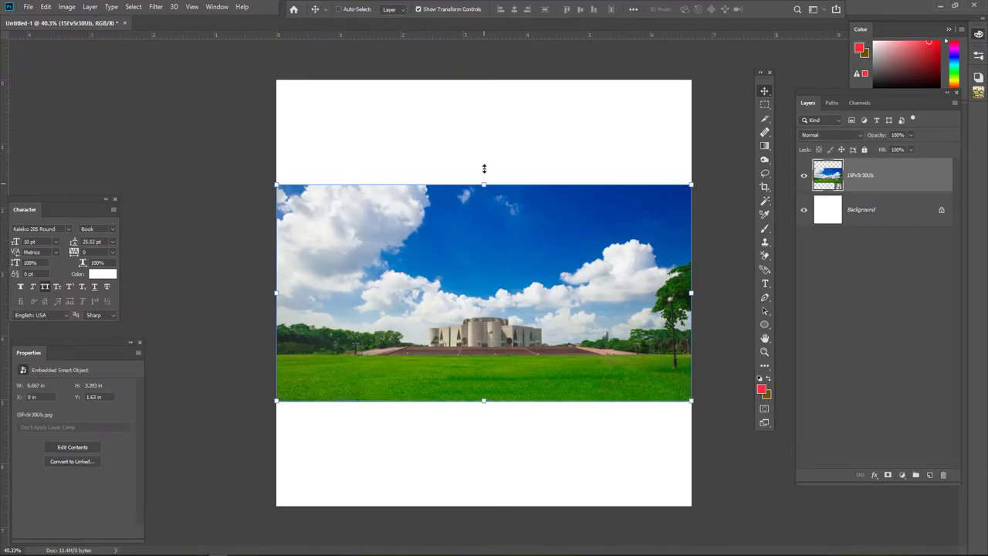
left_click_drag(484, 170, 483, 80)
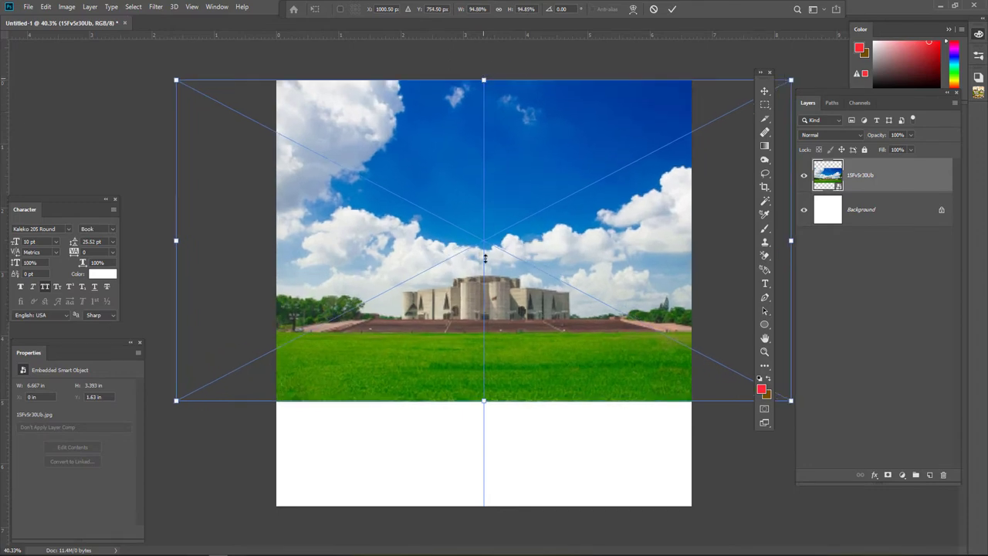
left_click_drag(484, 401, 484, 506)
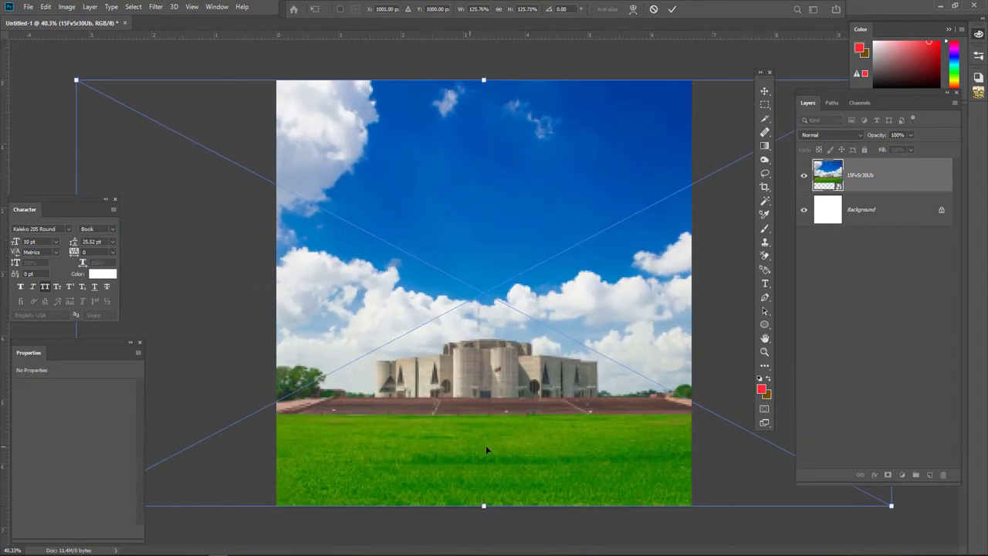
left_click_drag(486, 444, 524, 453)
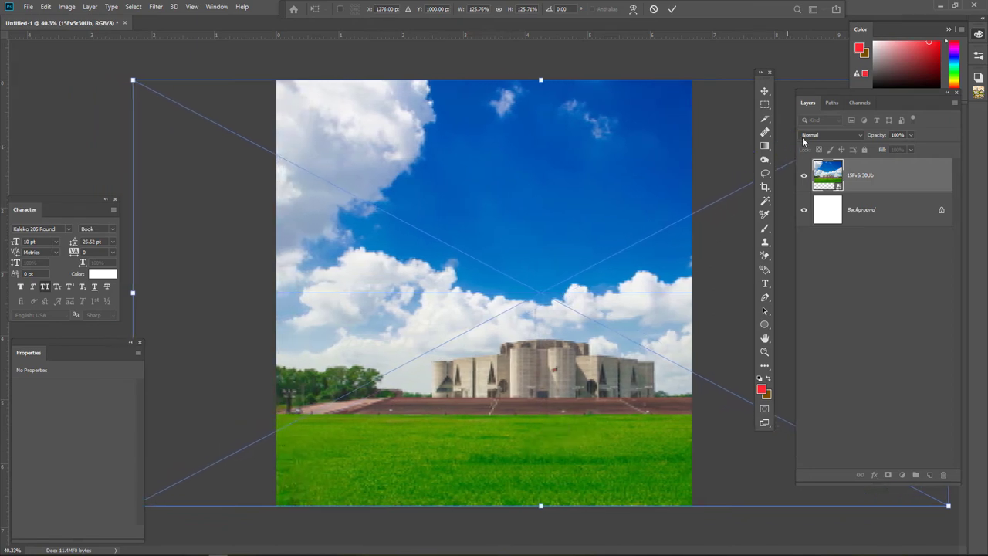
left_click_drag(507, 365, 535, 365)
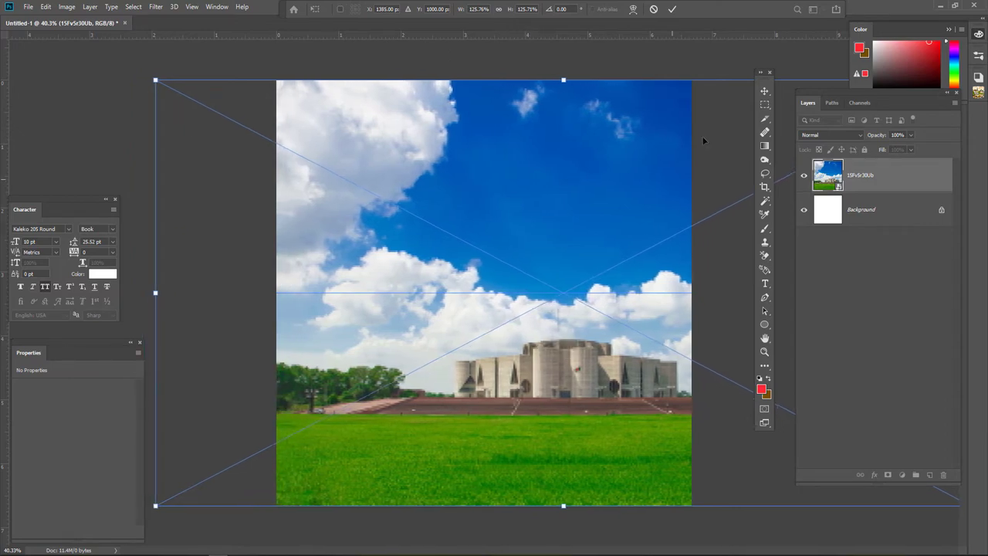
key("Return")
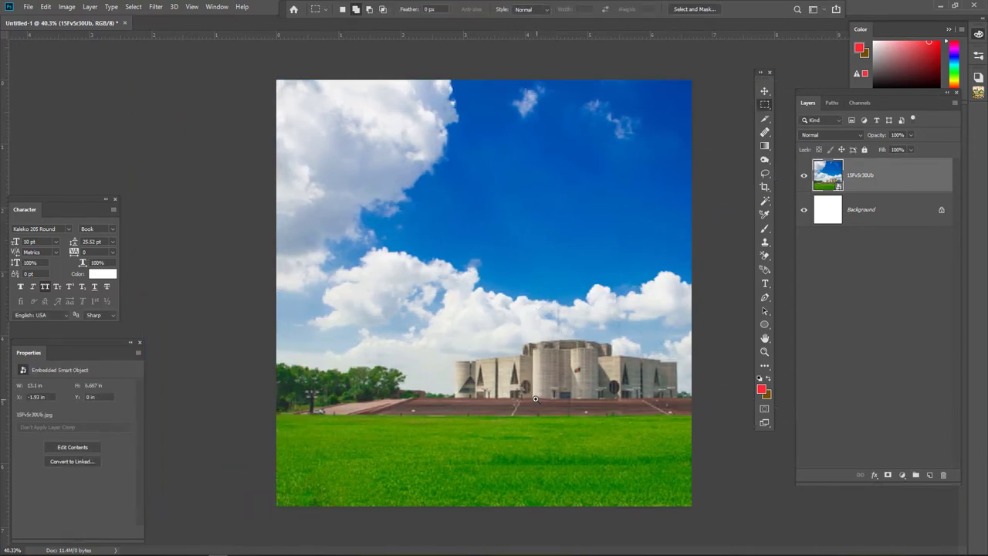
Step: Copy the bottom grass strip to Layer 1 and convert it to a smart object
scroll(551, 399, "up", 1)
scroll(551, 400, "down", 2)
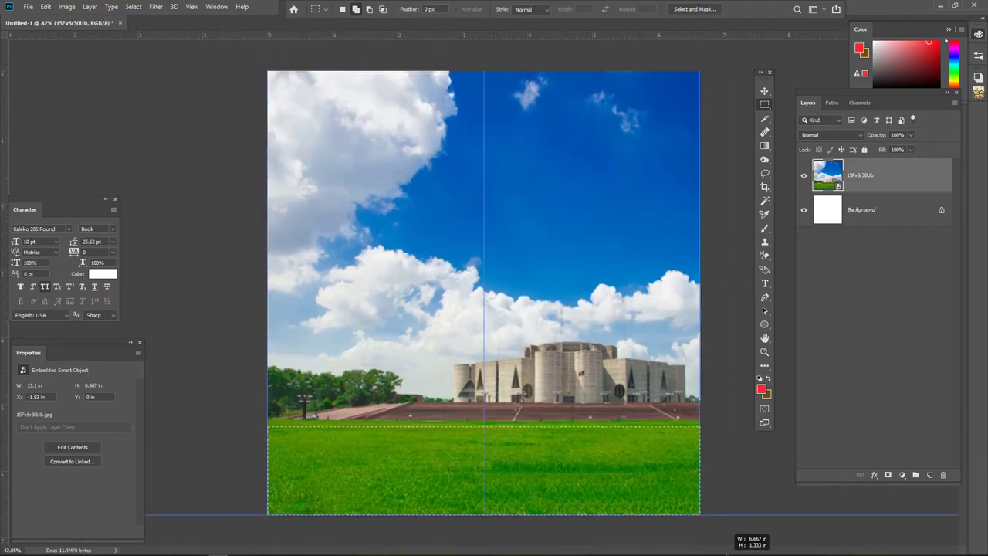
left_click_drag(262, 425, 718, 553)
key("ctrl+semicolon")
left_click_drag(268, 424, 697, 541)
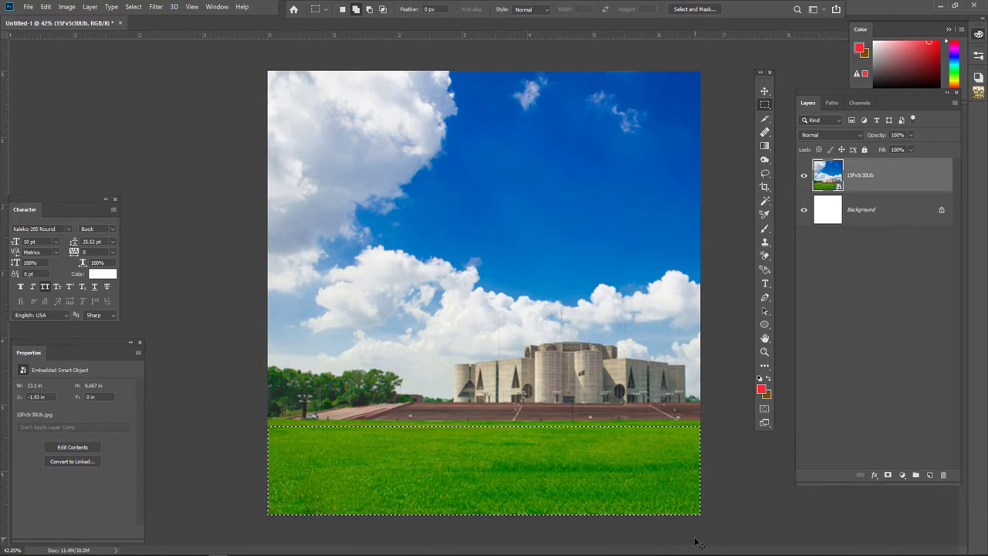
key("ctrl+j")
right_click(855, 182)
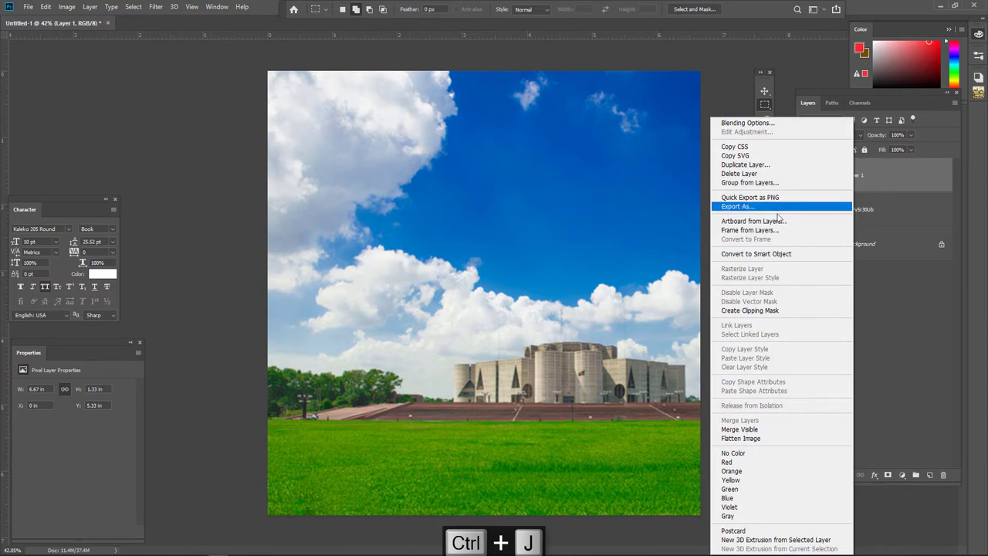
left_click(769, 254)
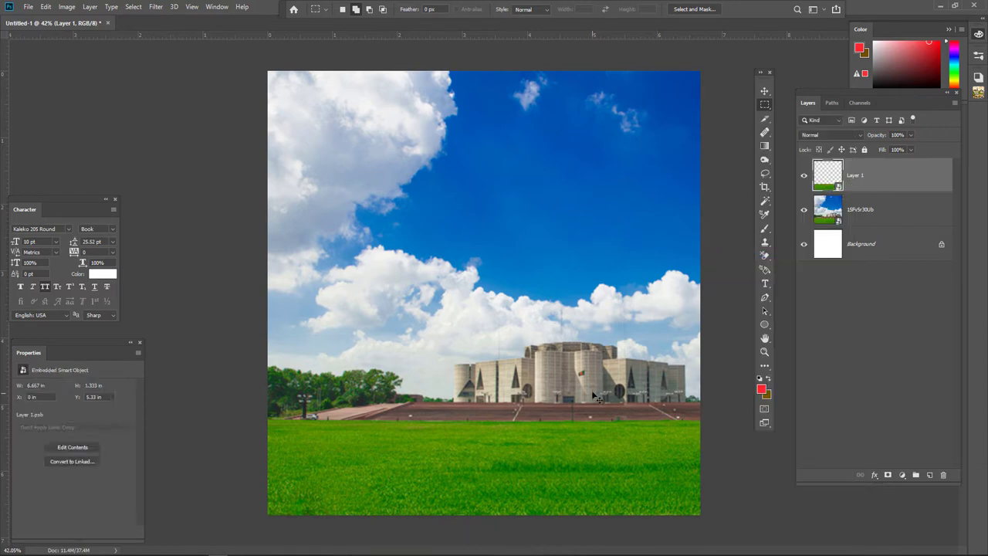
Step: Perspective-transform the grass layer so its bottom widens toward the canvas edge
key("ctrl+t")
right_click(551, 437)
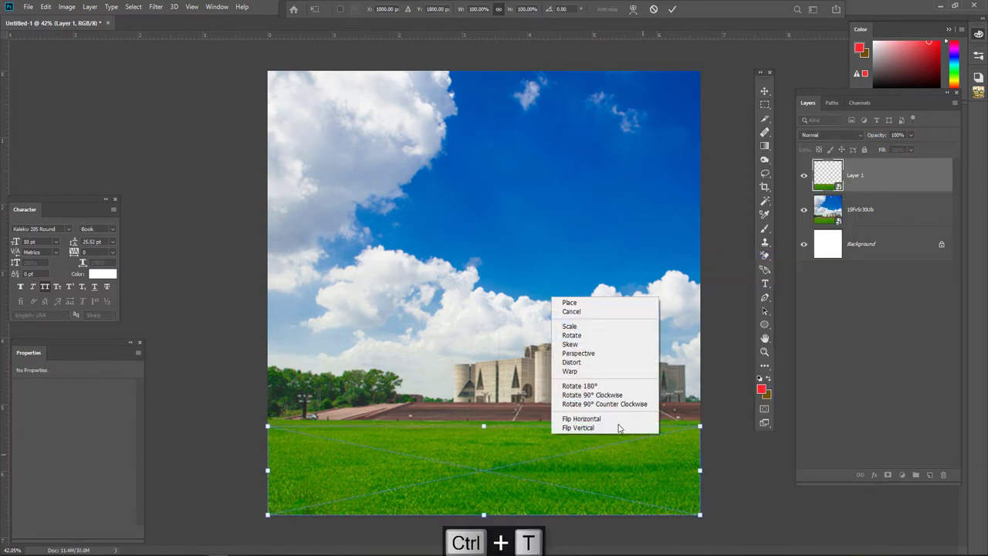
left_click(580, 354)
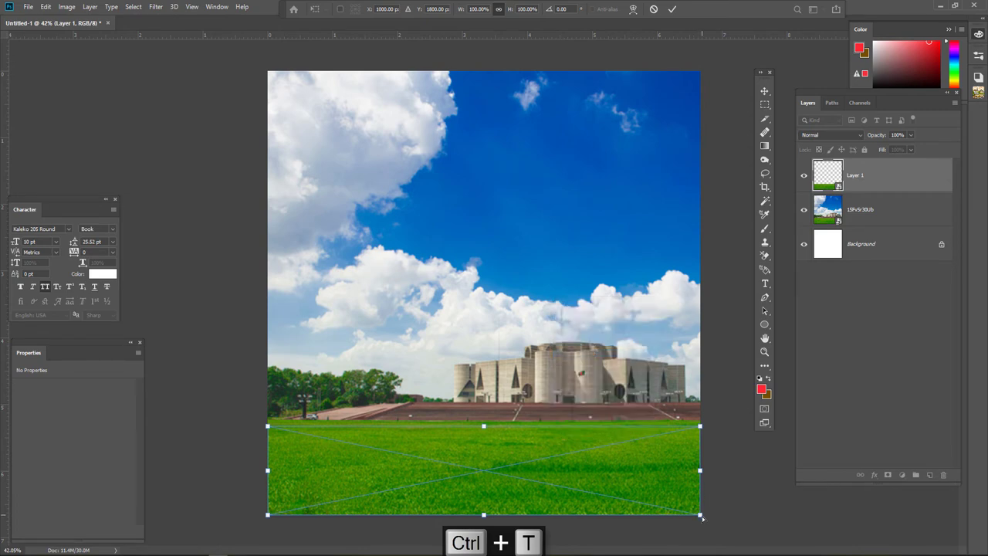
mouse_move(701, 518)
left_mouse_down()
mouse_move(751, 475)
mouse_move(820, 461)
mouse_move(804, 455)
mouse_move(833, 449)
mouse_move(780, 464)
mouse_move(857, 428)
left_mouse_up()
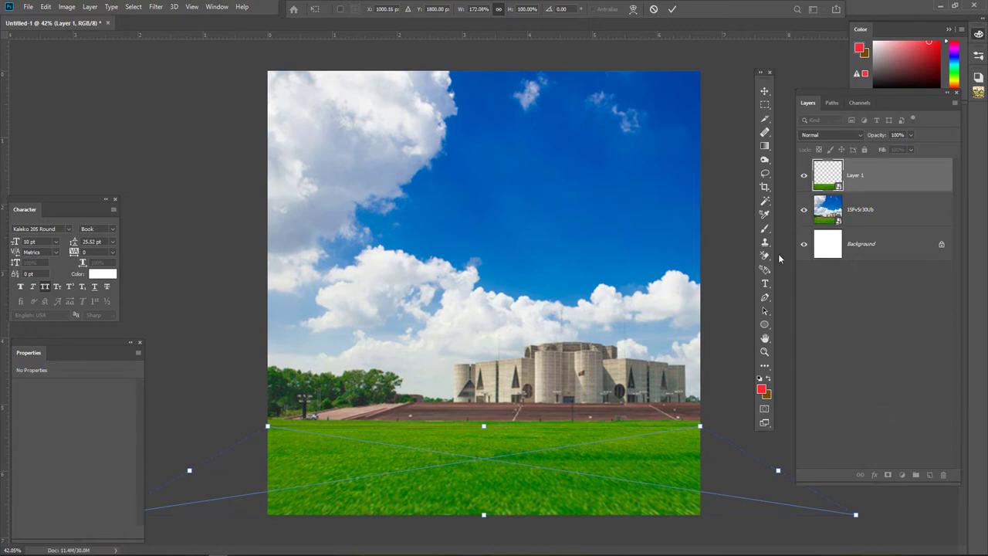
key("Return")
scroll(580, 450, "up", 1)
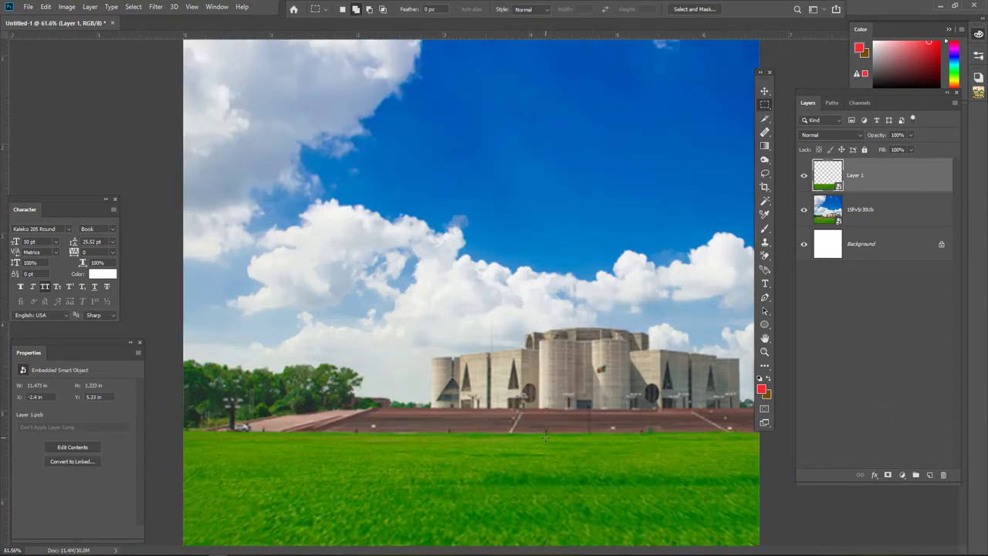
scroll(581, 450, "up", 1)
scroll(581, 451, "up", 2)
scroll(580, 450, "up", 1)
scroll(583, 451, "down", 2)
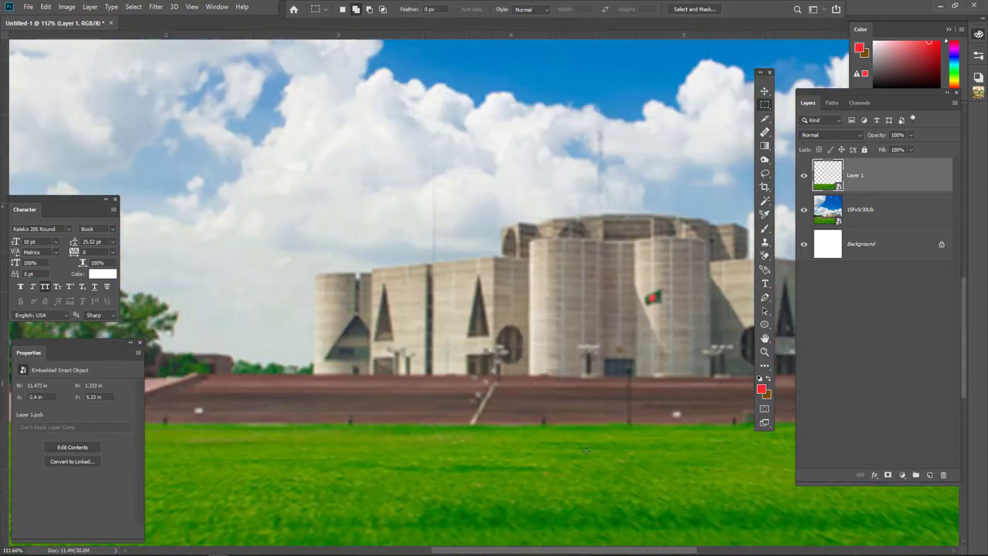
scroll(584, 450, "down", 2)
scroll(585, 451, "down", 1)
scroll(525, 445, "up", 1)
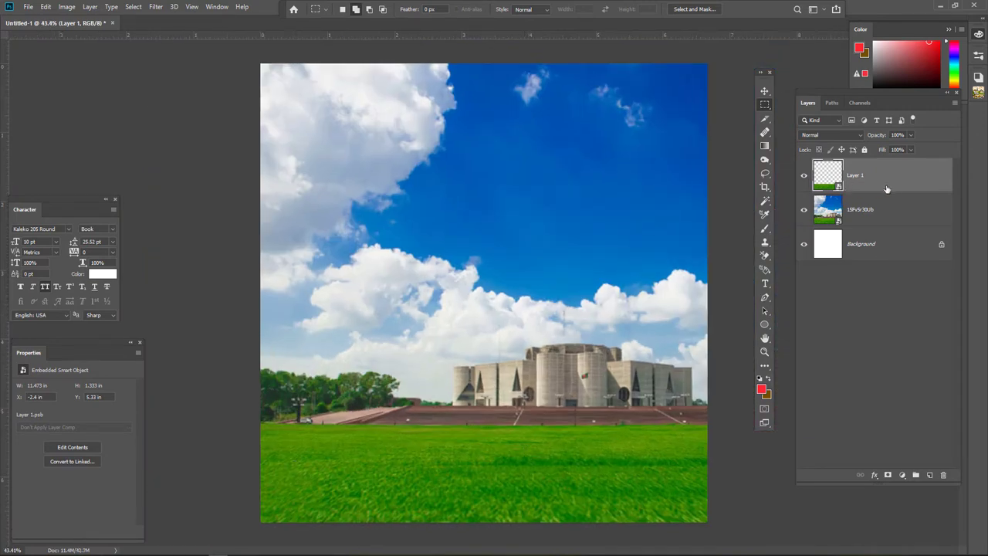
Step: Try a Hue/Saturation adjustment, then delete that layer
left_click(900, 476)
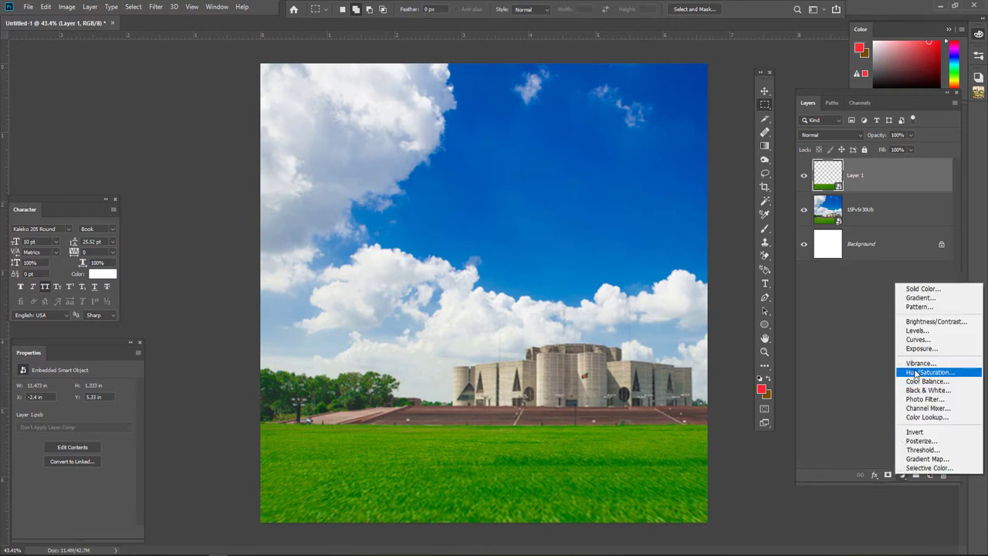
left_click(917, 374)
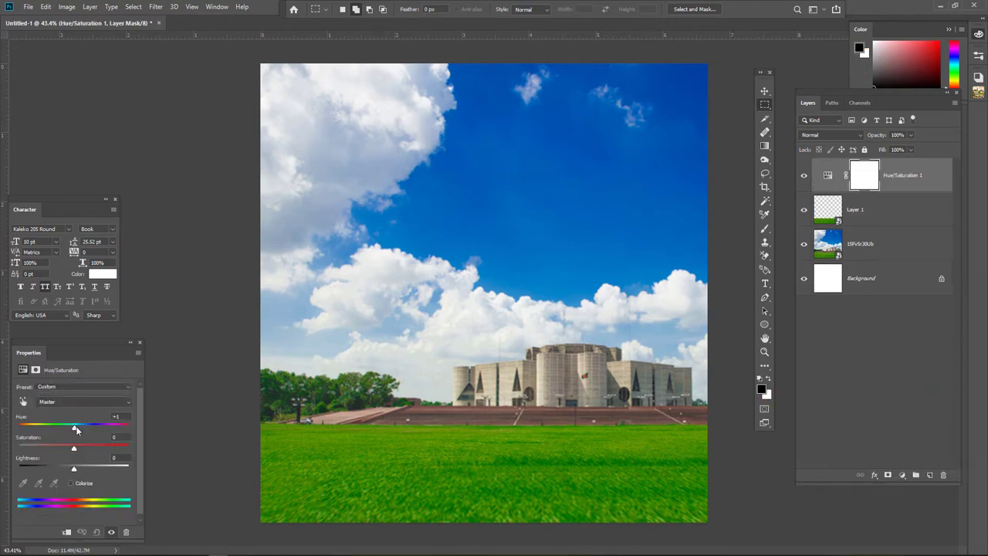
left_click_drag(76, 429, 76, 430)
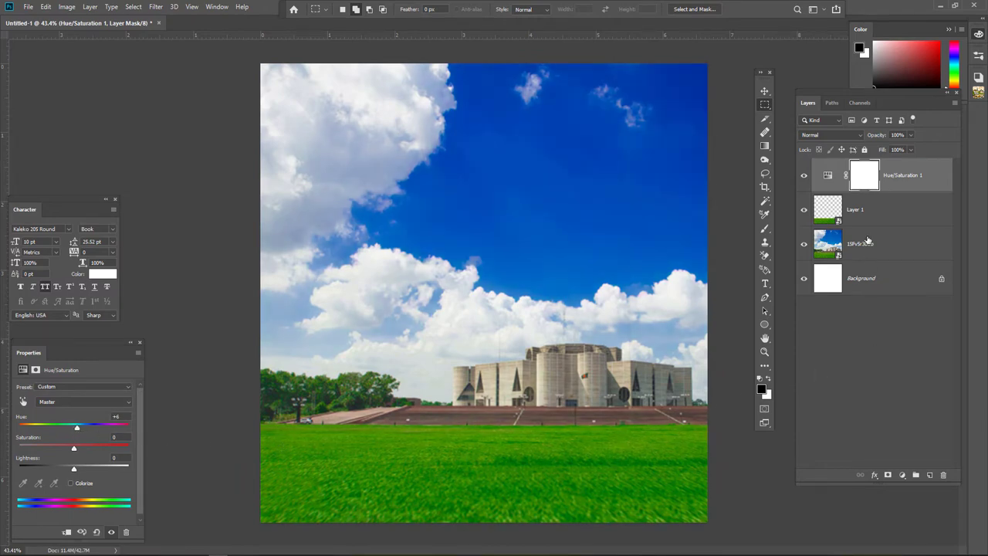
left_click_drag(884, 184, 942, 474)
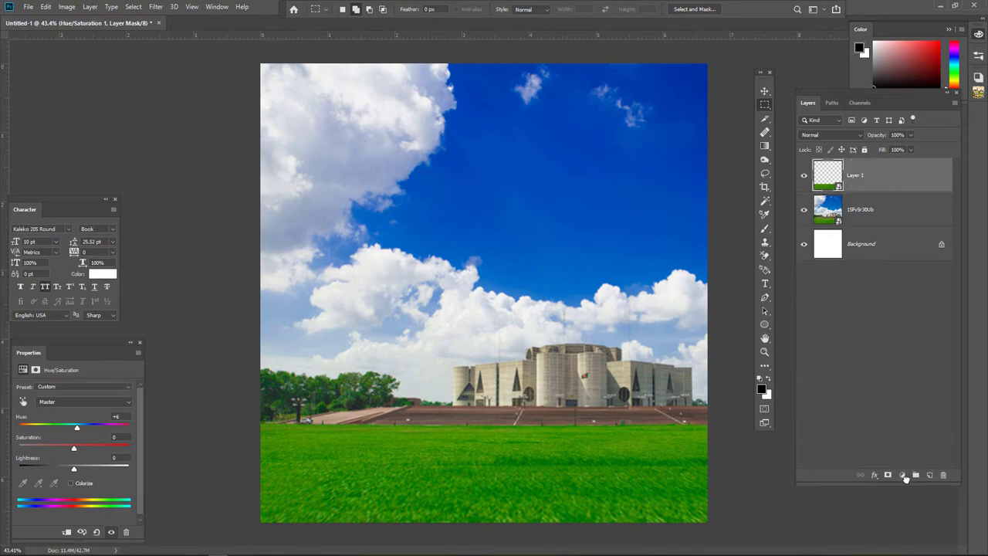
Step: Add a Color Lookup layer, try the Crisp_Winter and FoggyNight LUTs, and lower its opacity
left_click(902, 475)
left_click(926, 421)
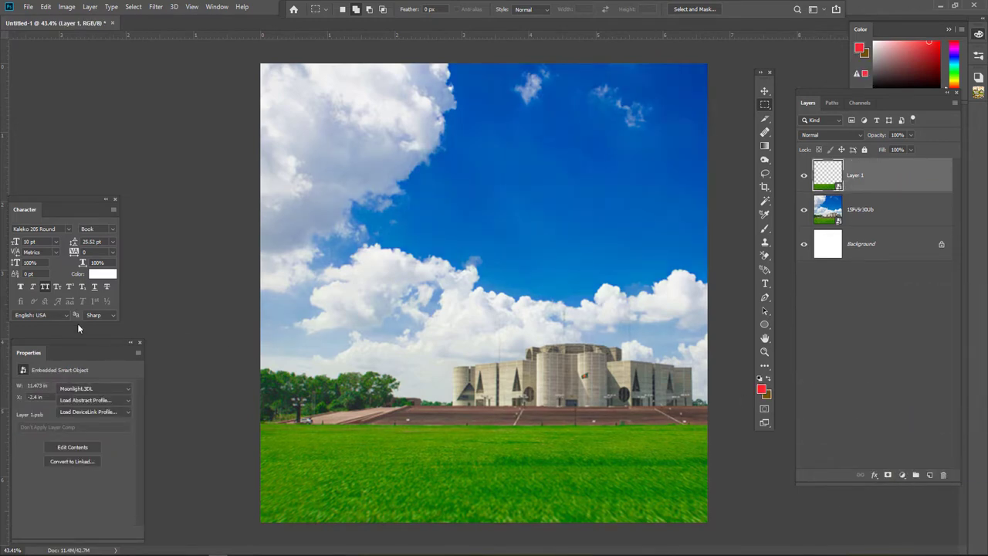
left_click(77, 386)
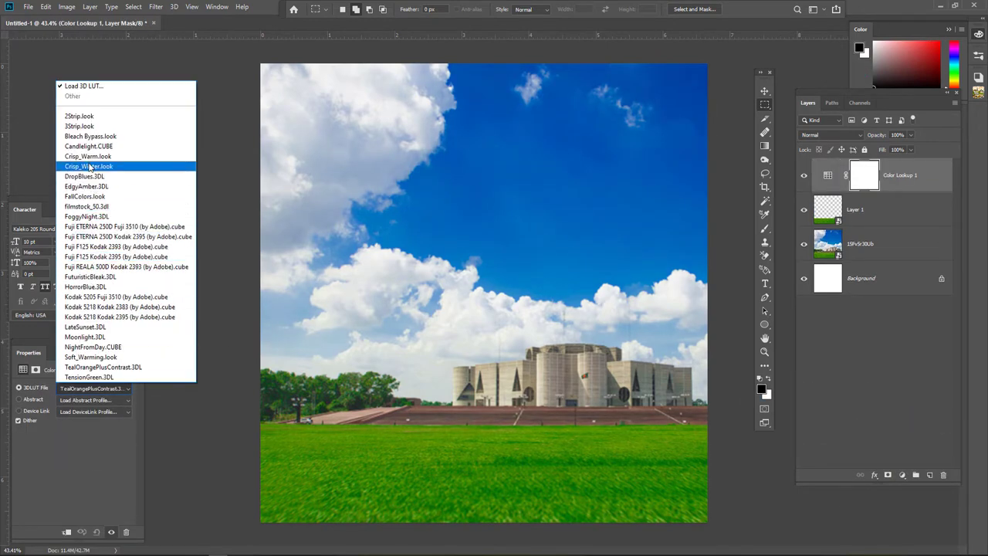
left_click(97, 167)
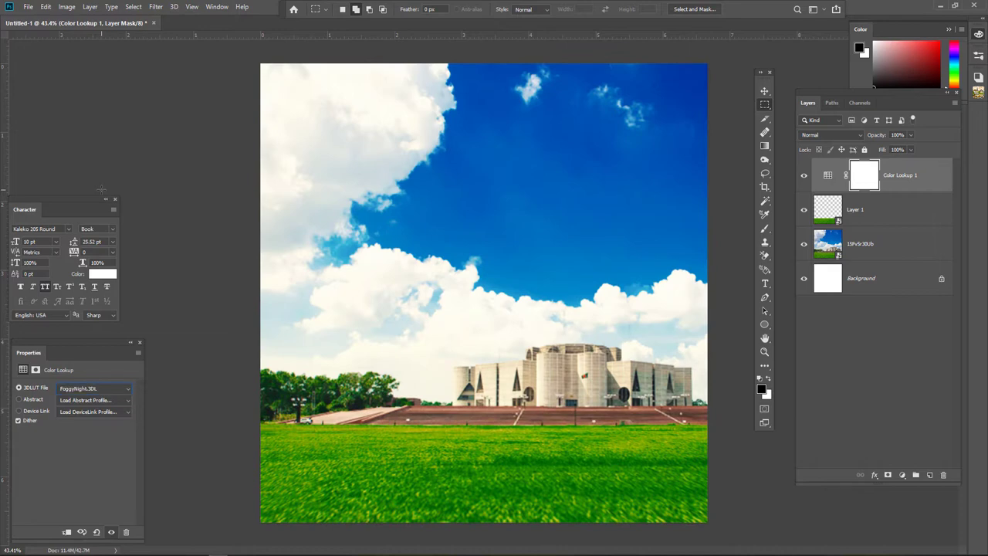
key("Down")
key("Up")
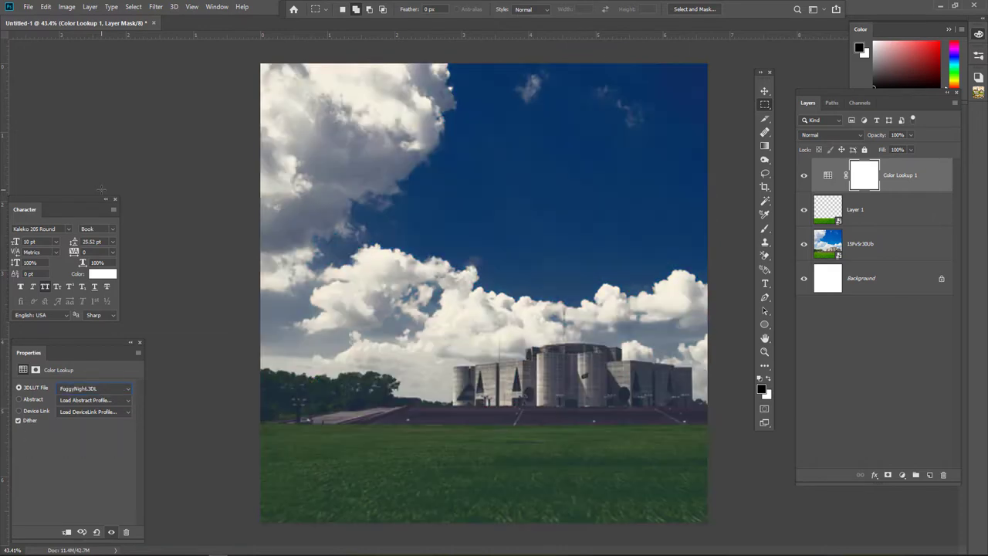
left_click(910, 136)
left_click_drag(899, 148, 886, 147)
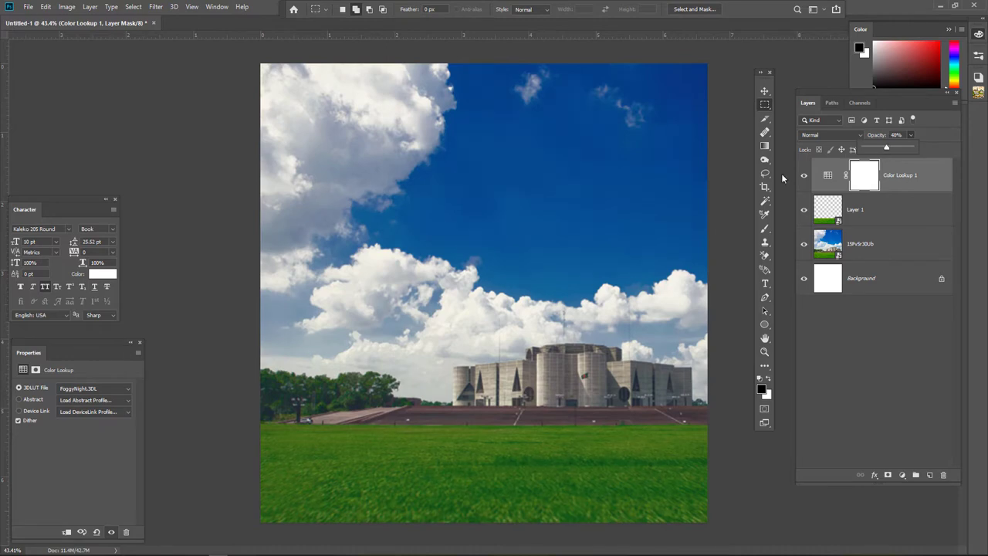
Step: Cycle the 3DLUT list through Fuji ETERNA to FuturisticBleak.3DL and set opacity to 21%
left_click(82, 388)
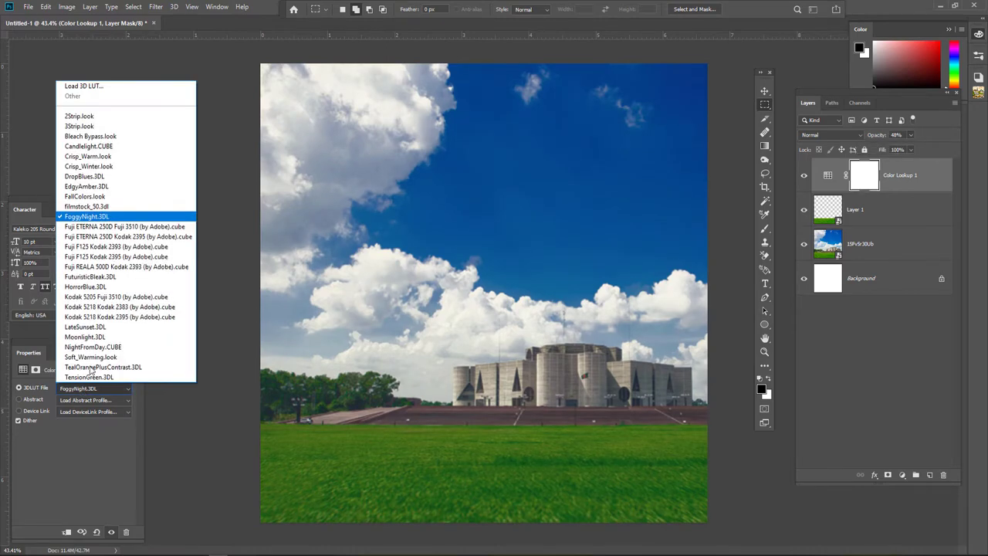
left_click(86, 224)
key("Down")
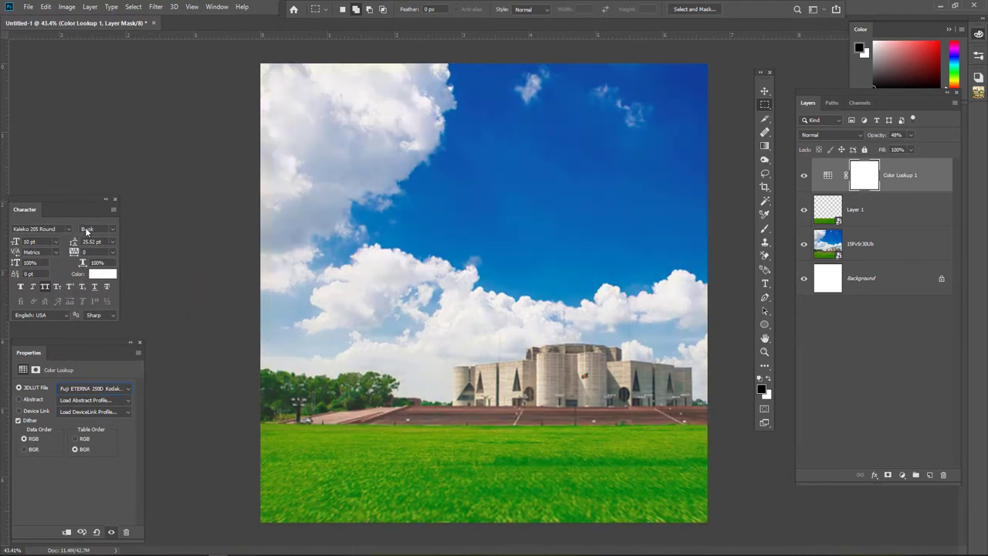
key("Down")
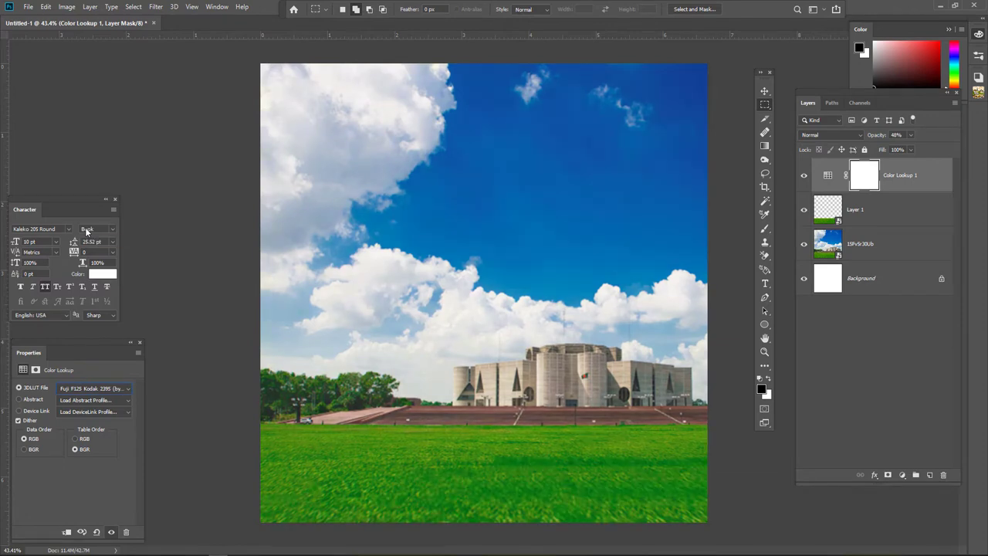
key("Down")
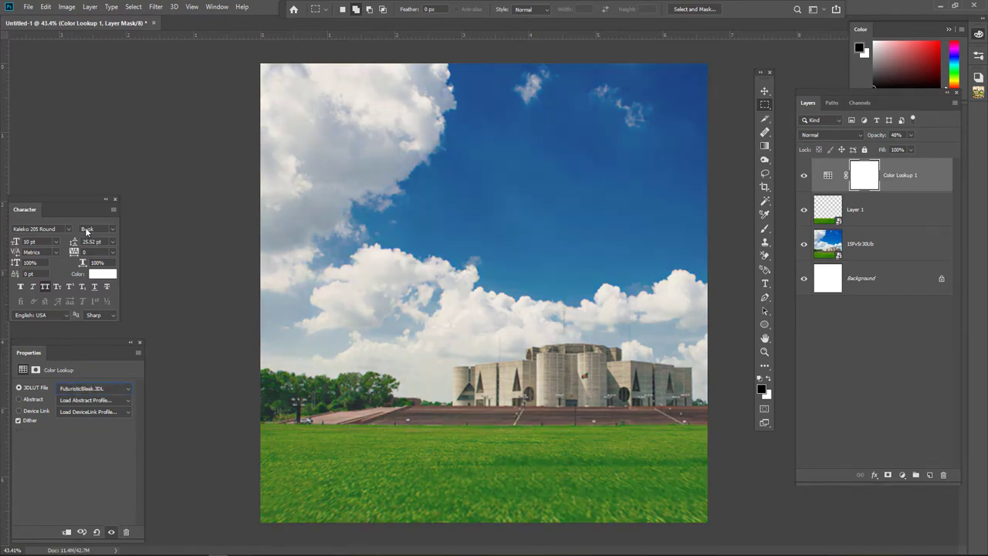
left_click(911, 135)
scroll(458, 306, "down", 3)
scroll(458, 306, "up", 1)
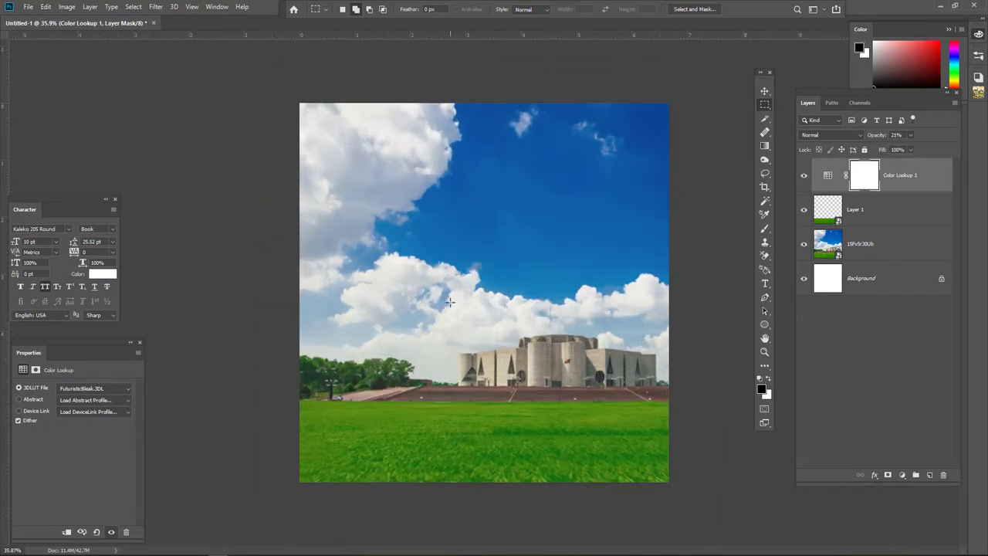
scroll(458, 306, "up", 1)
scroll(457, 305, "up", 1)
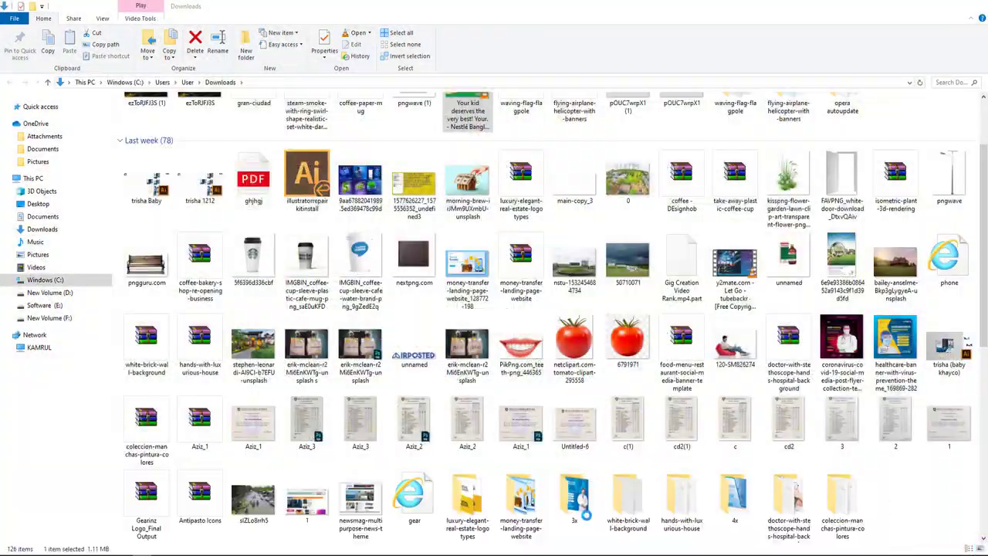
Step: Extract the coffee-paper-mug archive in Downloads into a coffee-paper-mug folder
left_click(718, 521)
scroll(366, 268, "up", 1)
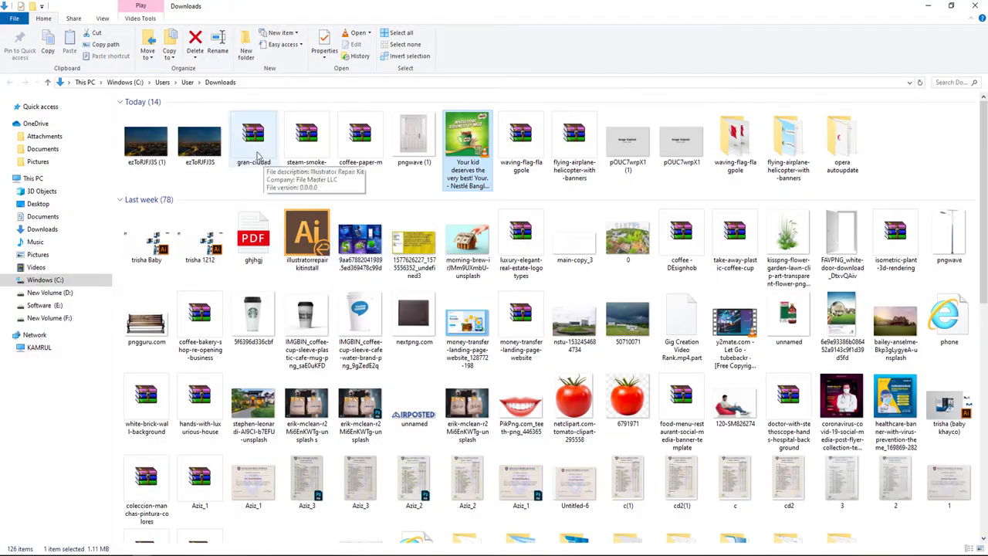
left_click(254, 143)
left_click(347, 141)
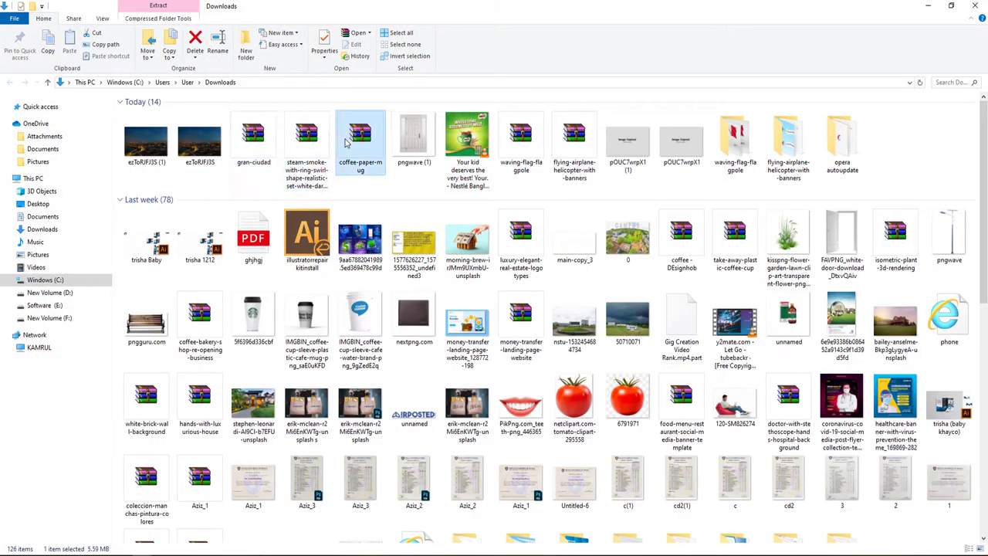
right_click(345, 140)
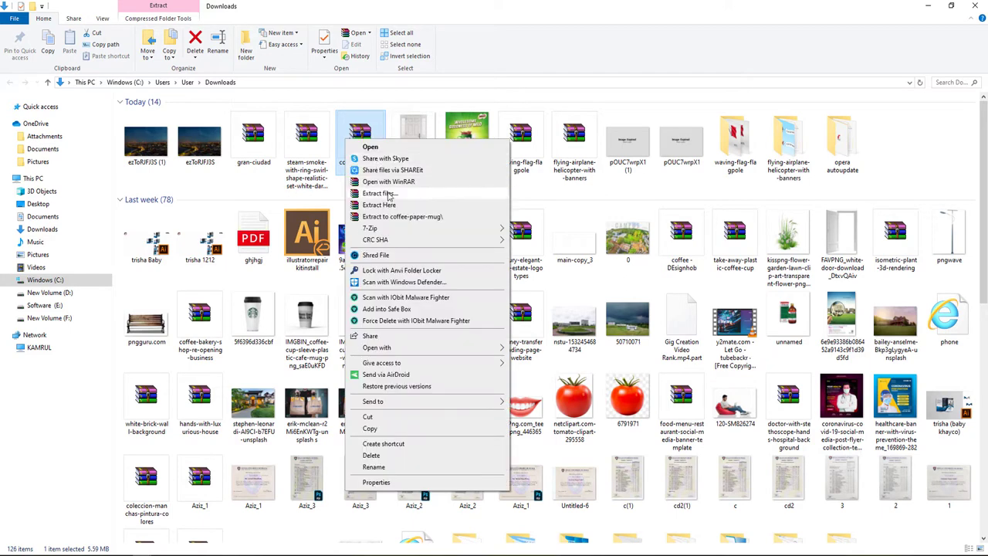
left_click(389, 195)
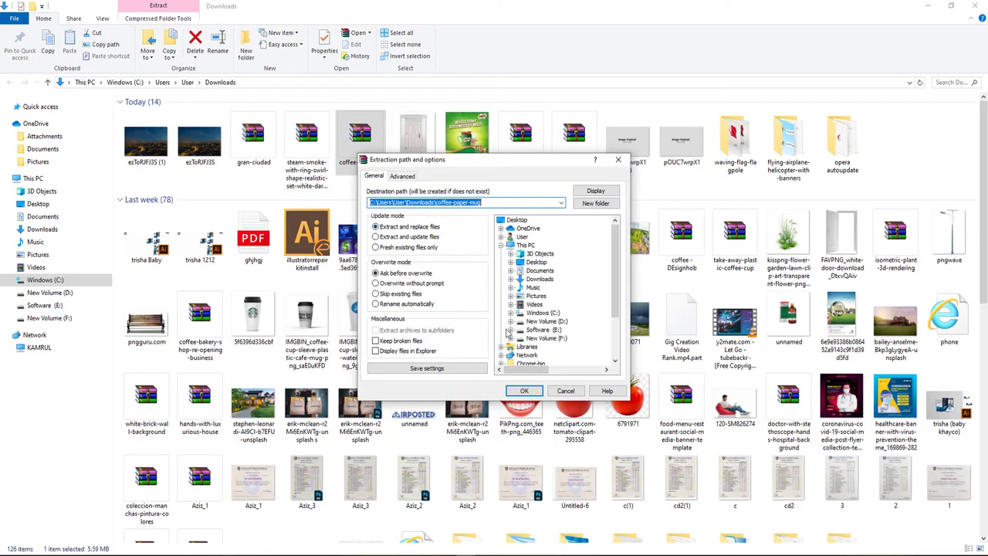
left_click(524, 392)
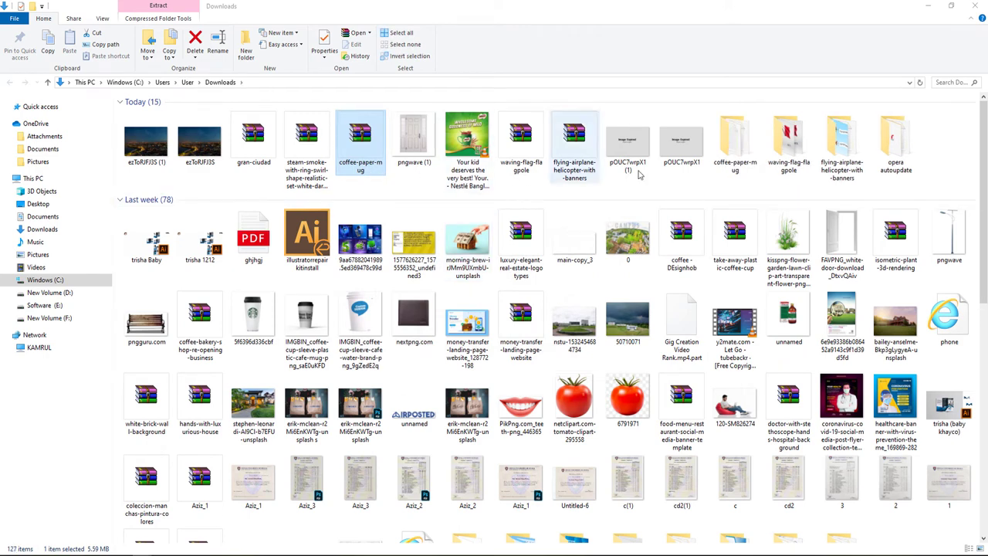
Step: Drag the 1596 cup photo from the extracted folder into Photoshop
double_click(735, 151)
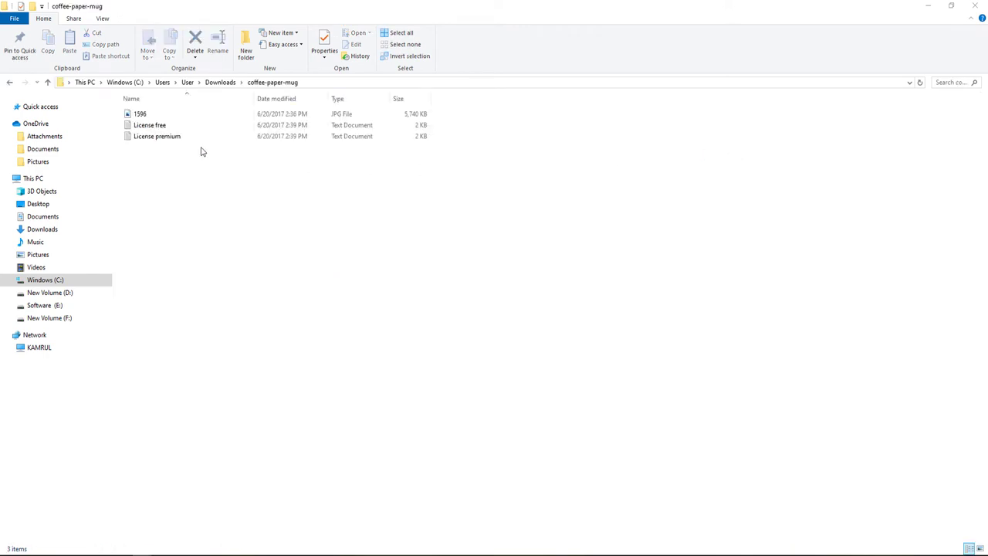
left_click_drag(156, 114, 225, 553)
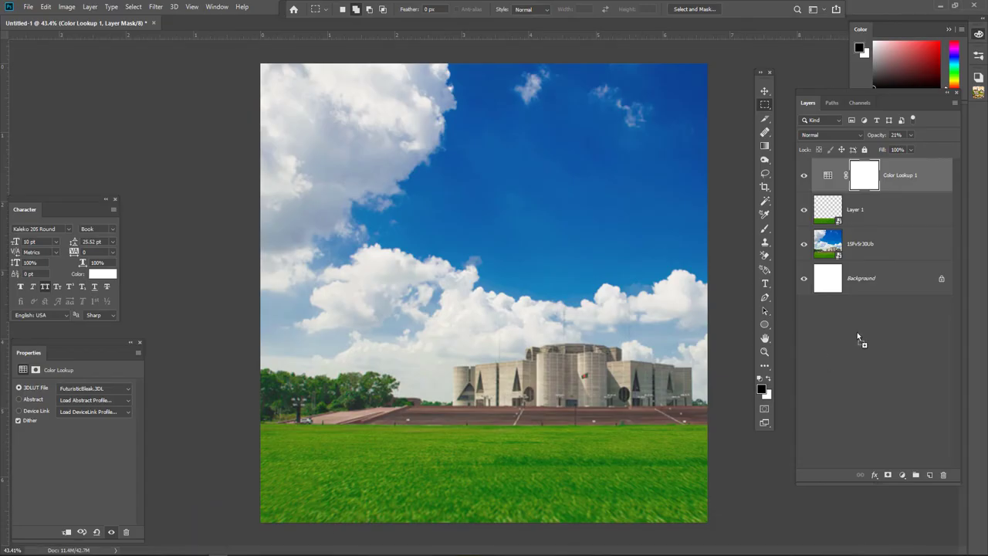
mouse_move(226, 552)
left_mouse_down()
mouse_move(794, 323)
mouse_move(204, 23)
left_mouse_up()
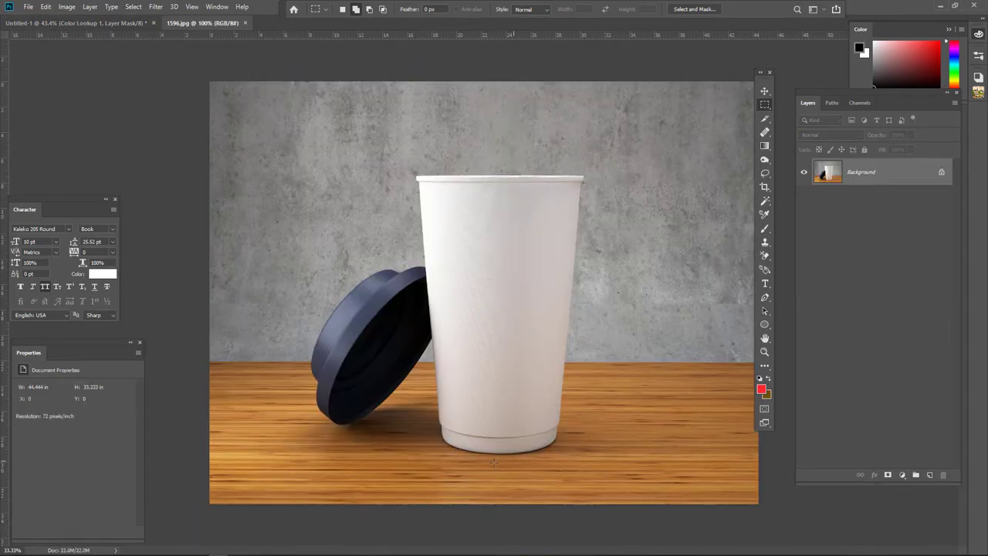
Step: Open 1596.jpg, zoom in on the lid, and set the Pen tool to Path mode
key("ctrl+space")
left_click(388, 449)
mouse_move(388, 449)
left_mouse_down()
mouse_move(366, 460)
mouse_move(394, 472)
mouse_move(454, 454)
mouse_move(294, 287)
mouse_move(335, 314)
mouse_move(346, 309)
mouse_move(391, 347)
mouse_move(441, 324)
left_mouse_up()
key("p")
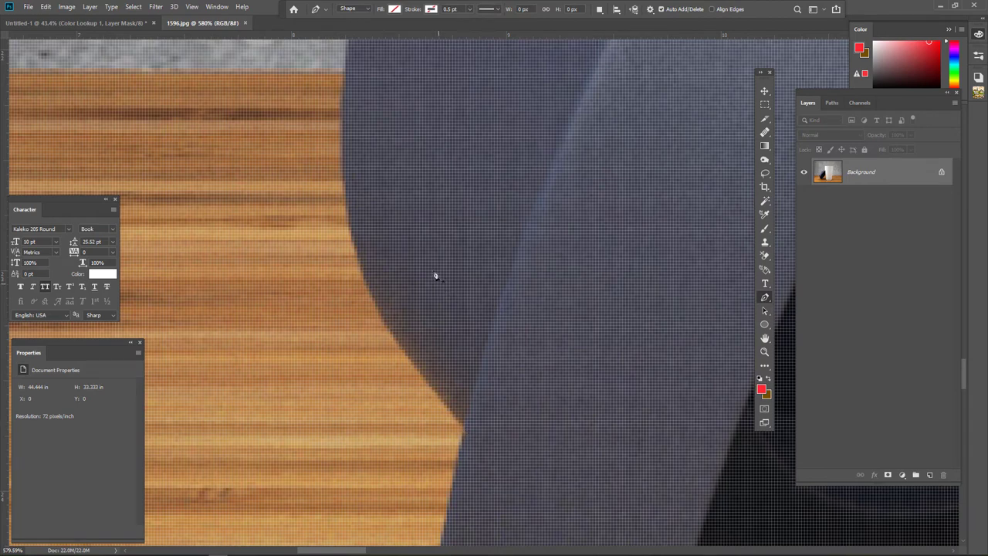
left_click(355, 10)
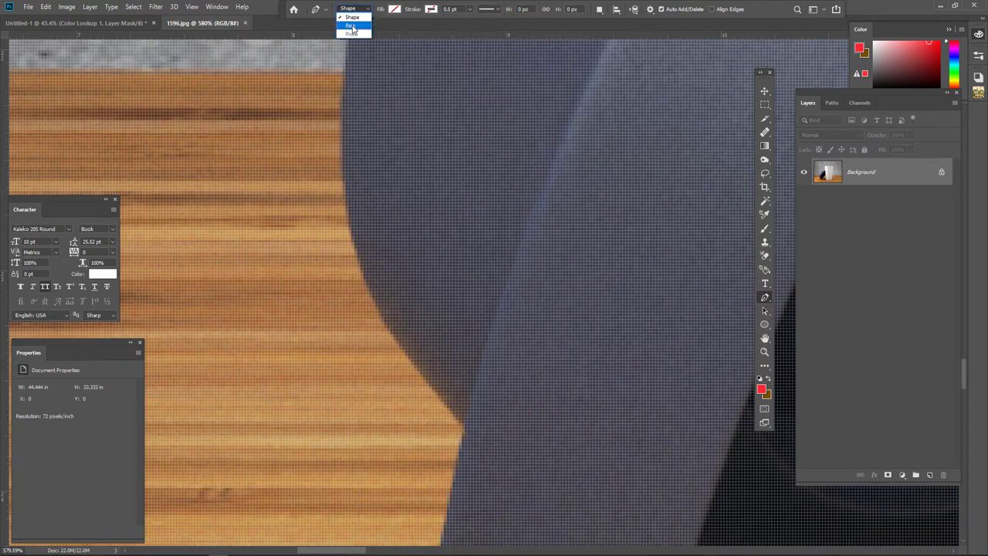
left_click(351, 25)
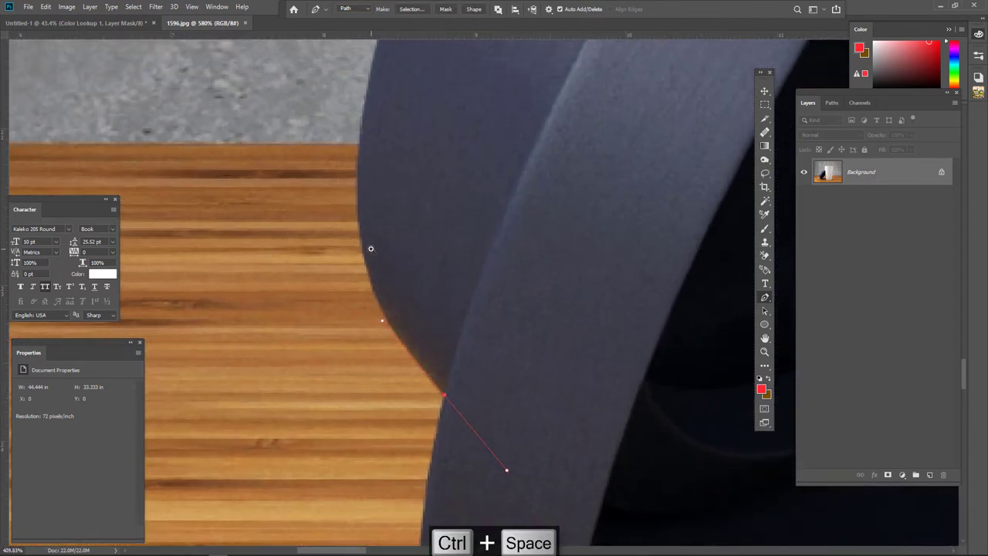
Step: Start the path with curved anchors along the lid's outer edge, panning up the curve
left_click_drag(386, 323, 434, 369)
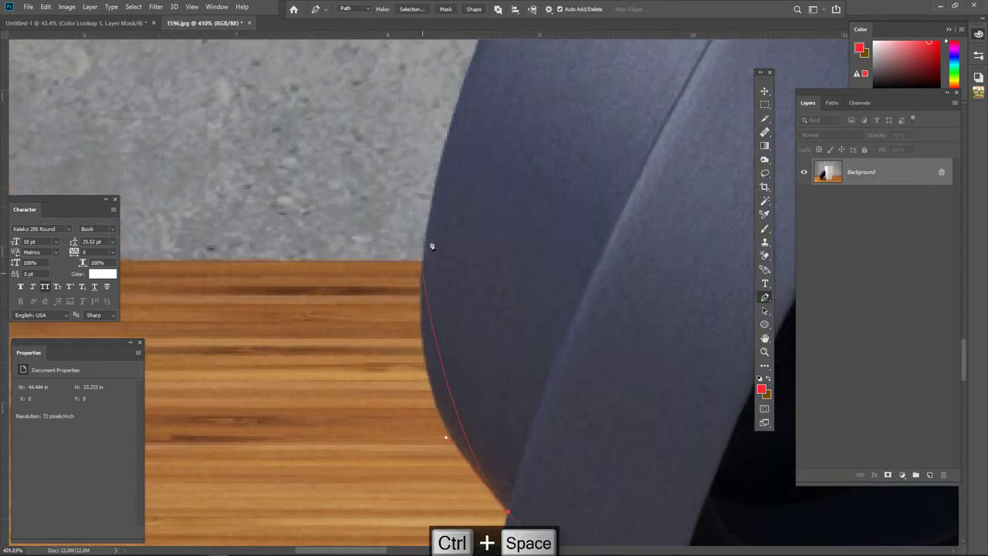
left_click_drag(431, 246, 437, 173)
left_click_drag(427, 143, 413, 399)
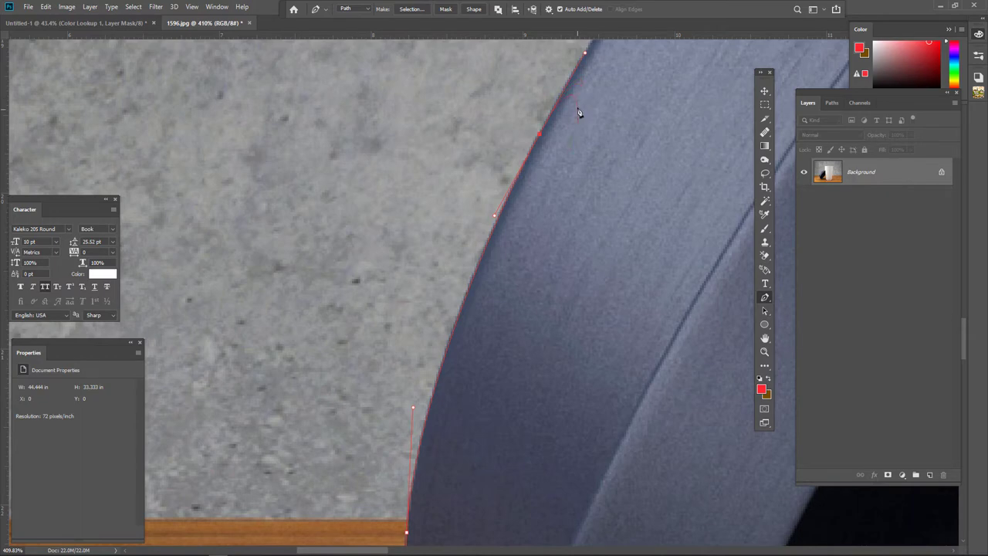
scroll(452, 364, "up", 5)
scroll(653, 170, "up", 5)
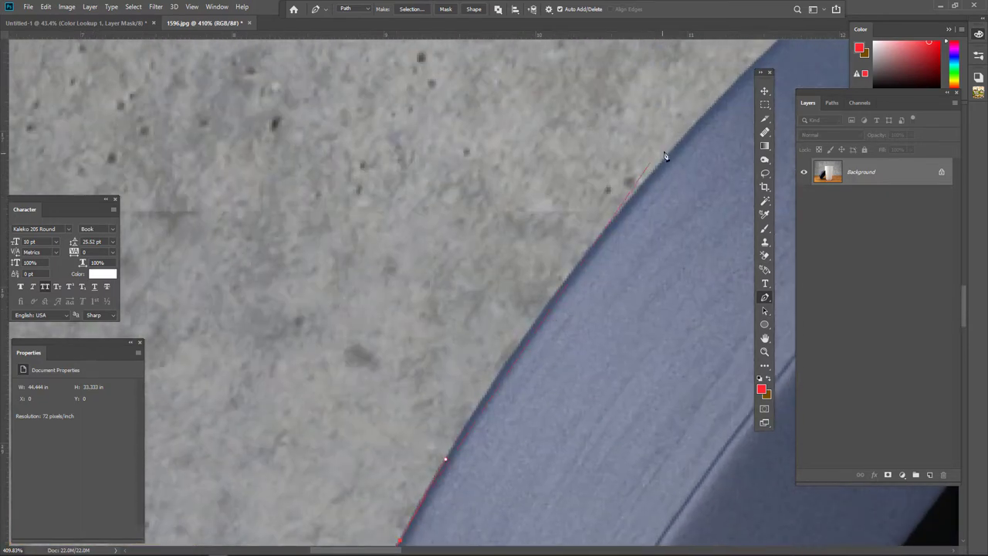
scroll(774, 44, "up", 3)
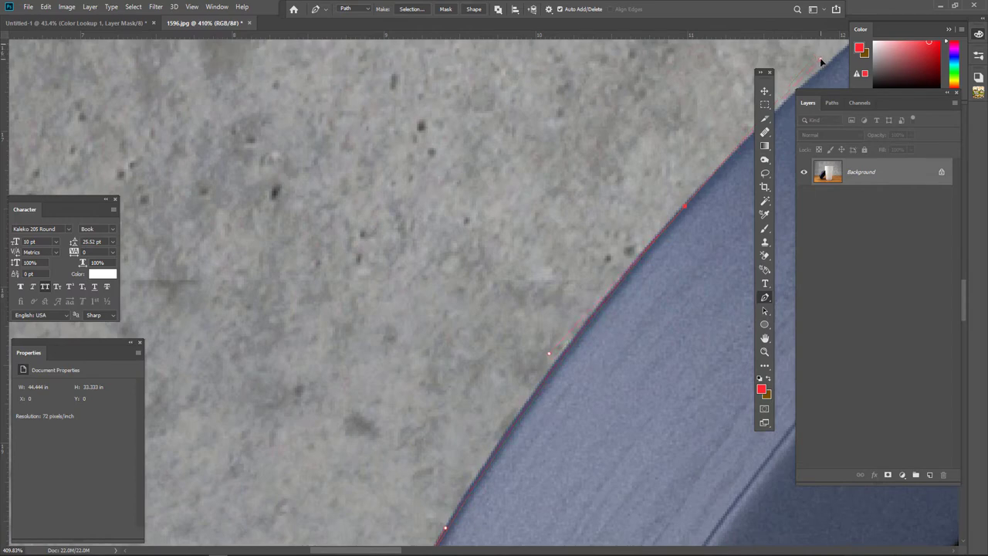
left_click_drag(632, 131, 335, 324)
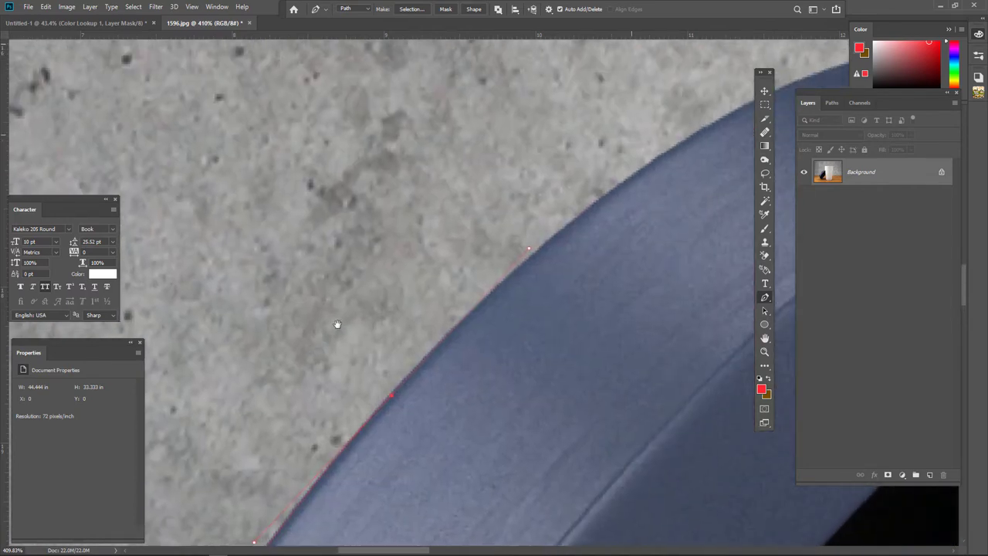
left_click_drag(416, 326, 585, 261)
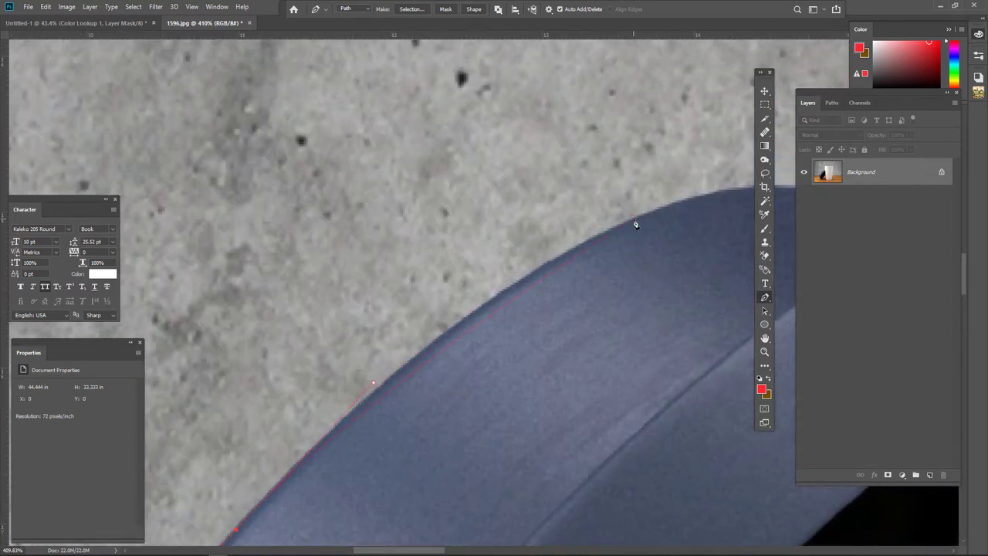
left_click_drag(635, 216, 304, 294)
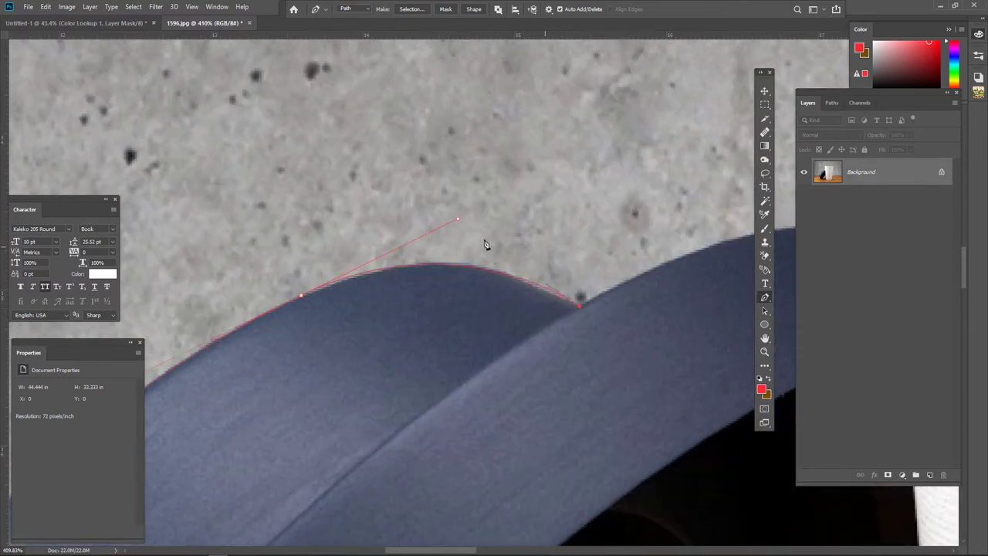
Step: Refine the last anchor, then add a corner anchor where lid meets cup, angled up its side
mouse_move(457, 219)
left_mouse_down()
mouse_move(446, 223)
mouse_move(459, 224)
left_mouse_up()
left_click_drag(342, 298, 342, 299)
left_click_drag(493, 268, 221, 334)
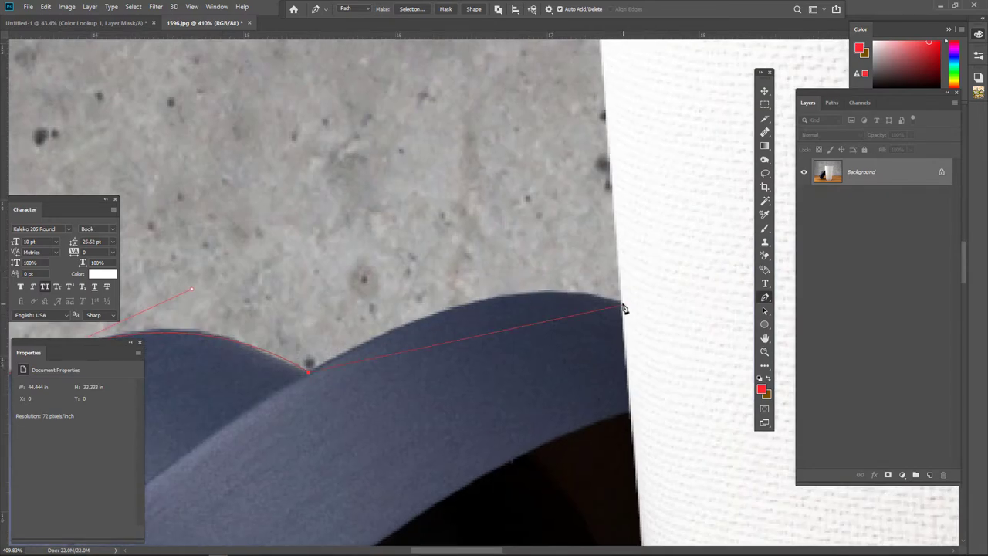
mouse_move(621, 301)
left_mouse_down()
mouse_move(687, 313)
mouse_move(745, 354)
left_mouse_up()
left_click_drag(741, 352, 608, 121)
left_click_drag(613, 126, 578, 404)
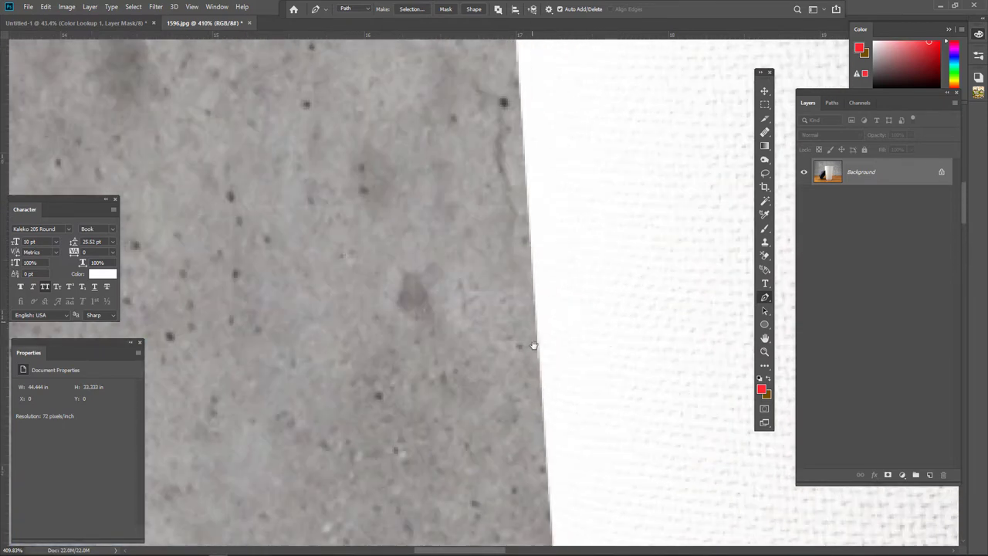
Step: Add anchors from the cup's side around the rim corner and along the rim's top edge
scroll(534, 345, "up", 5)
left_click(519, 125)
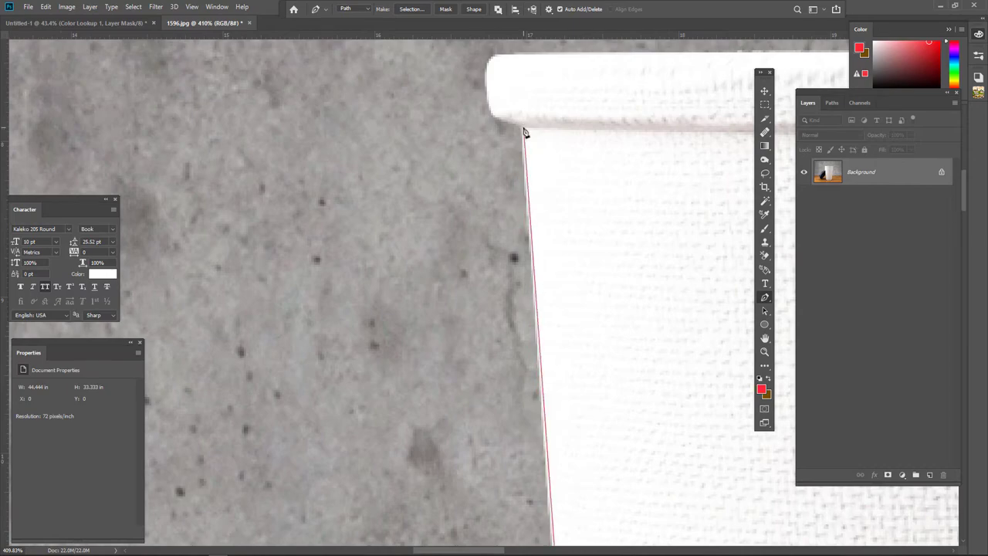
mouse_move(553, 360)
left_mouse_down()
mouse_move(546, 163)
mouse_move(535, 304)
mouse_move(552, 292)
mouse_move(547, 280)
left_mouse_up()
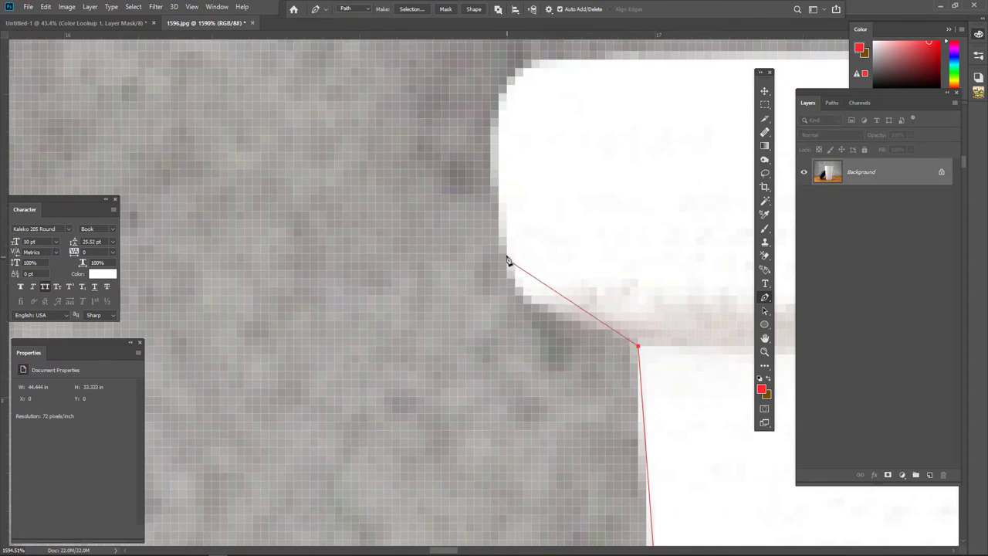
left_click_drag(510, 255, 497, 188)
mouse_move(531, 93)
left_mouse_down()
mouse_move(537, 273)
mouse_move(592, 242)
mouse_move(530, 324)
left_mouse_up()
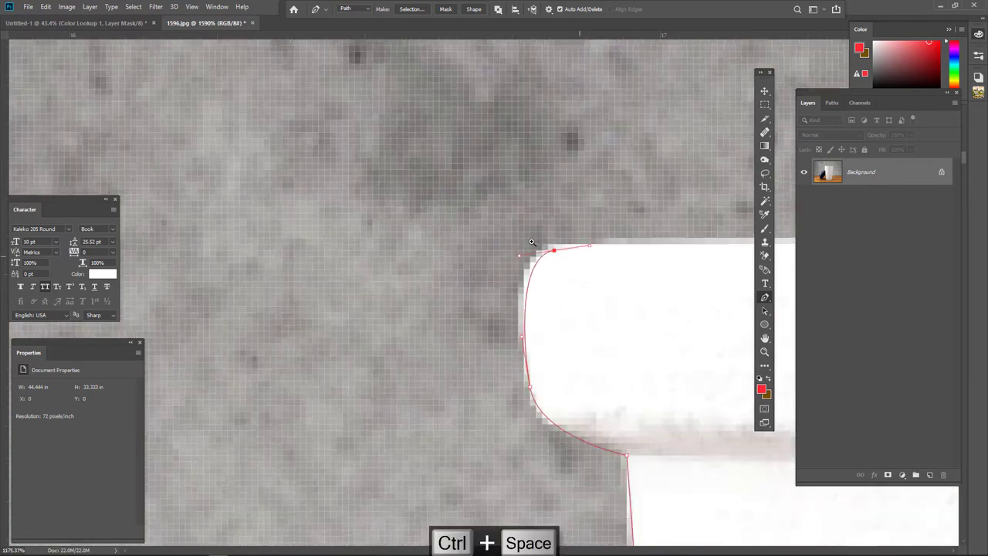
key("ctrl+z")
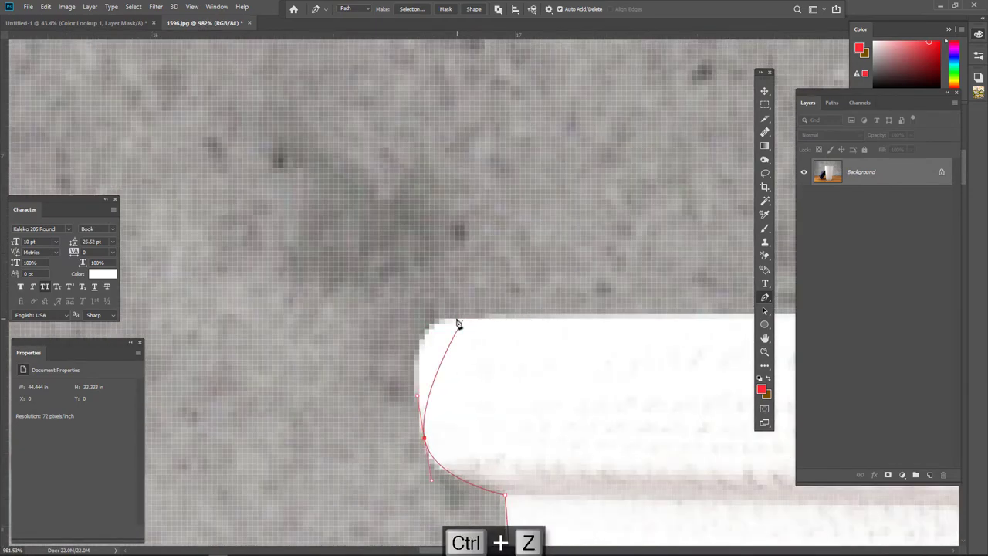
left_click_drag(454, 319, 499, 320)
scroll(643, 325, "right", 10)
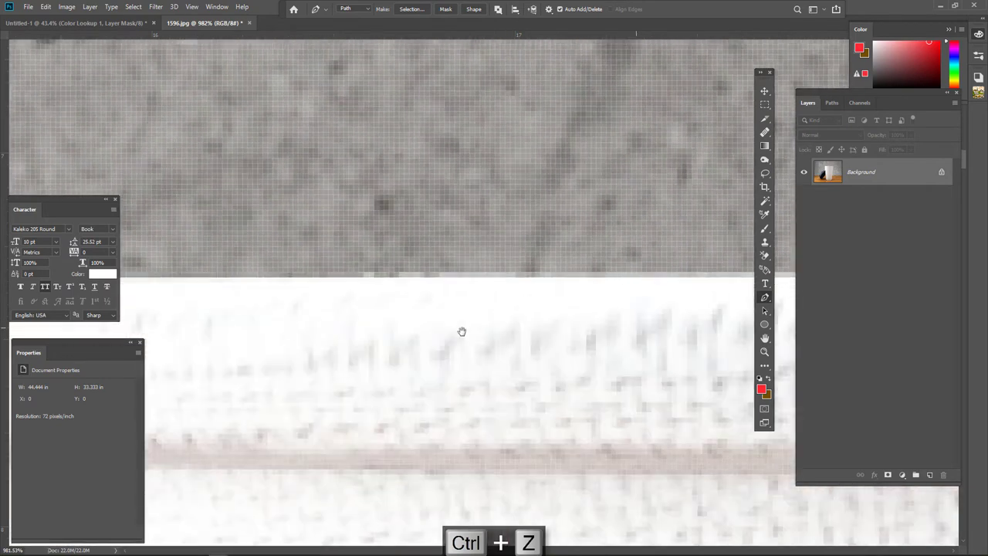
scroll(514, 293, "right", 2)
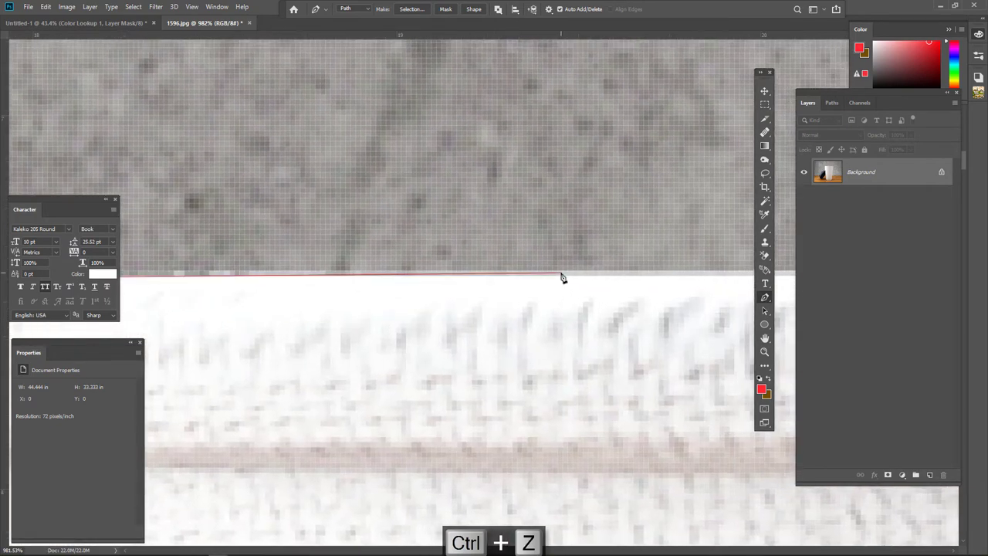
left_click_drag(567, 277, 650, 276)
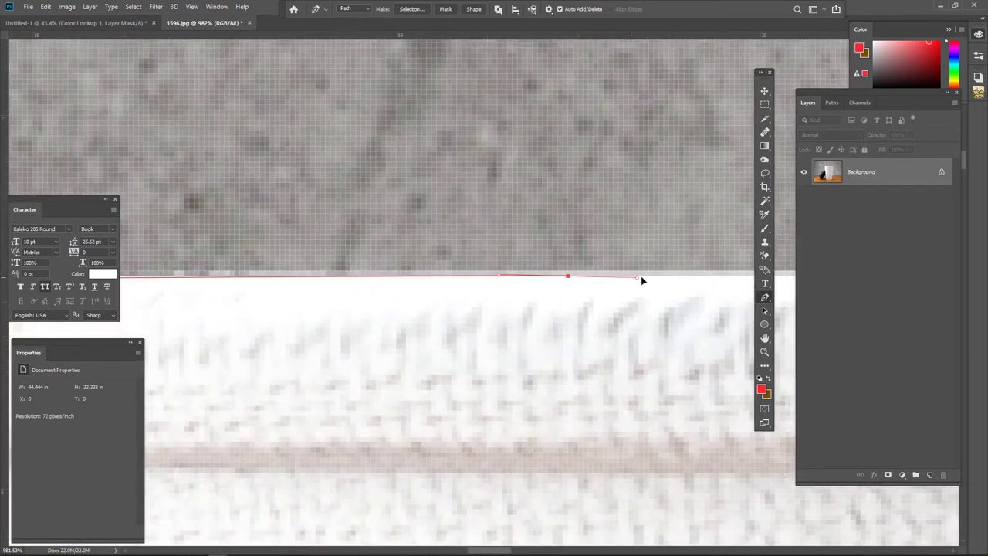
scroll(655, 312, "down", 5)
scroll(366, 309, "up", 2)
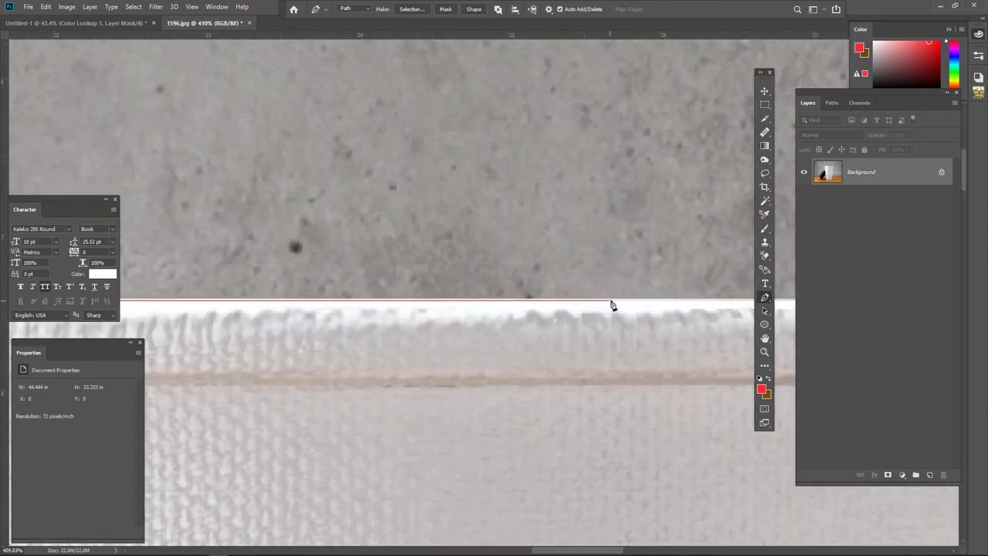
left_click(610, 299)
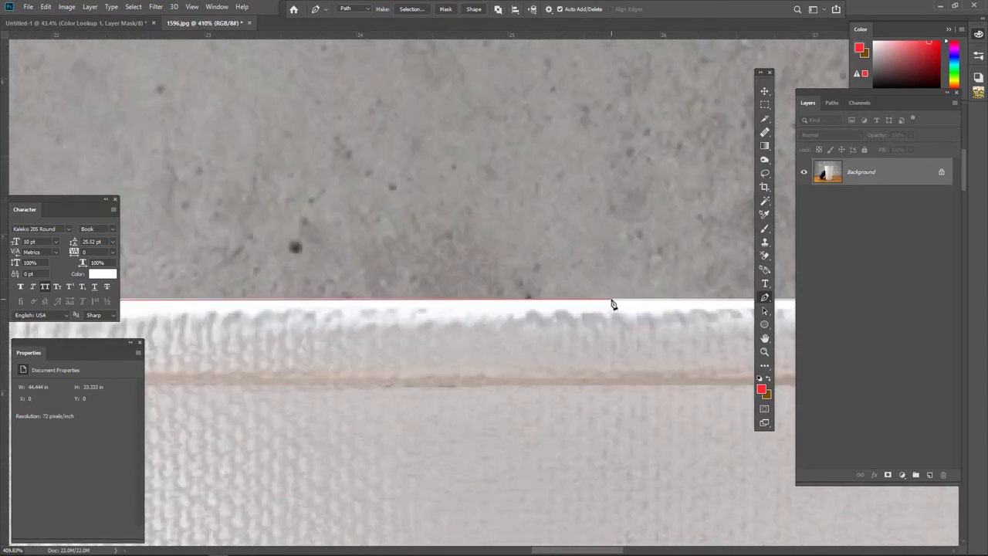
Step: Round the rim's right end with curved anchors heading down the far side
left_click_drag(714, 298, 326, 293)
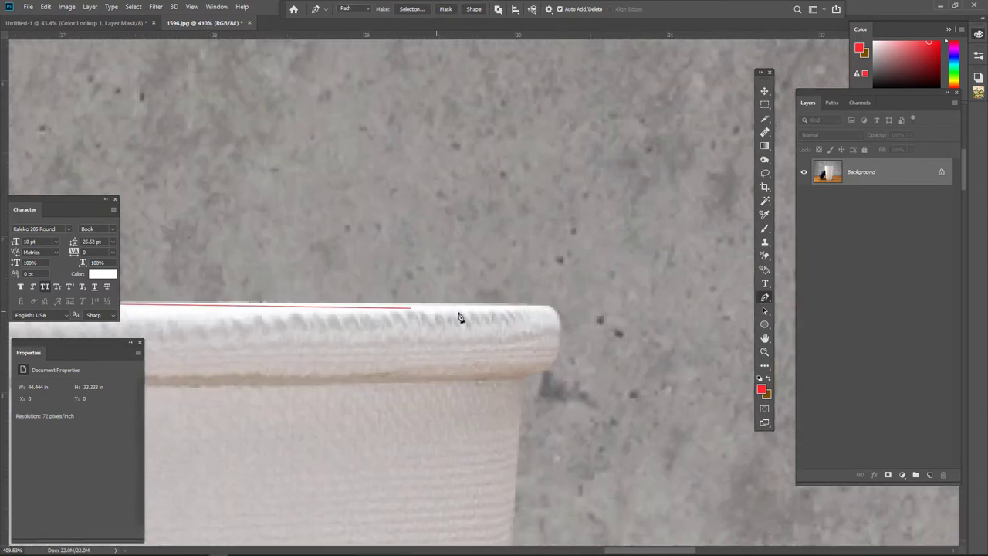
left_click(545, 309)
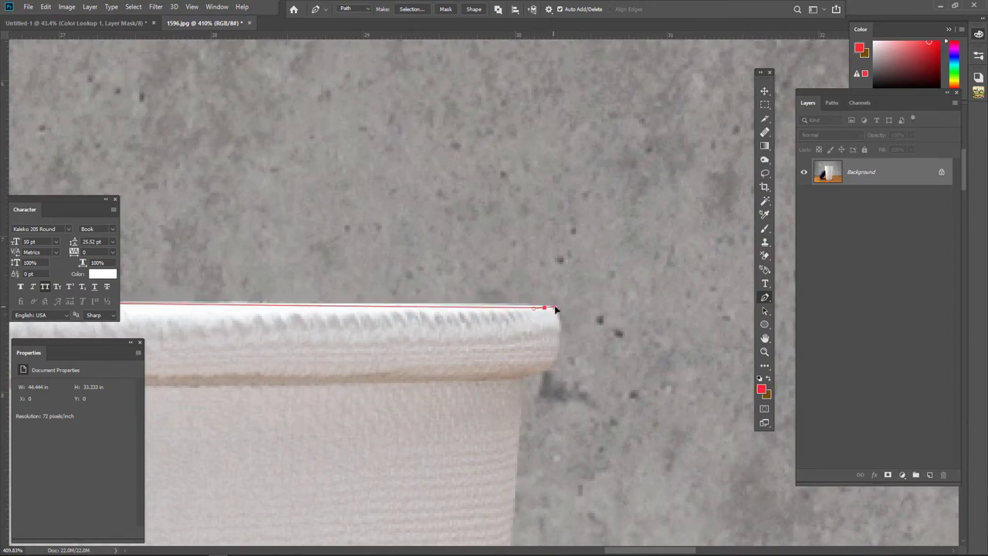
scroll(540, 357, "up", 2)
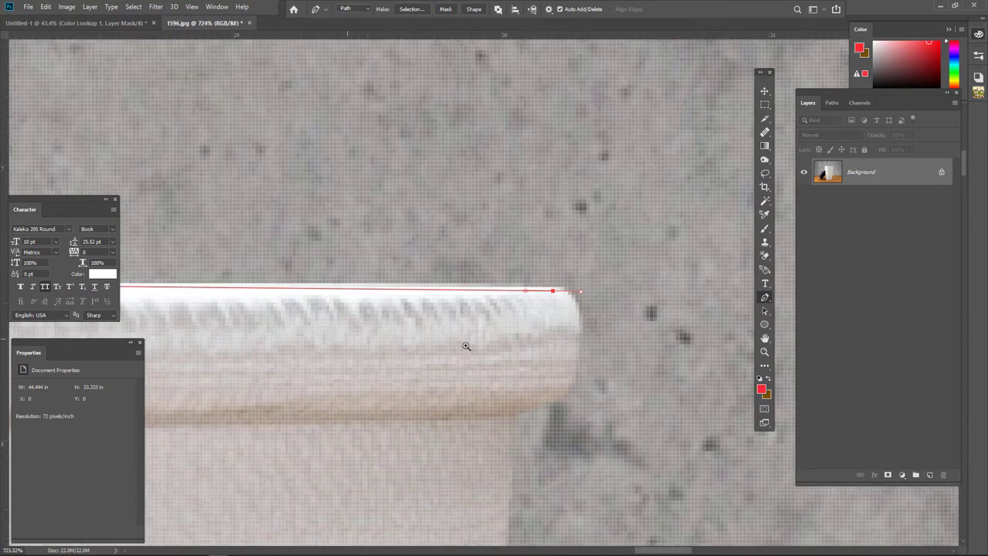
scroll(494, 356, "up", 2)
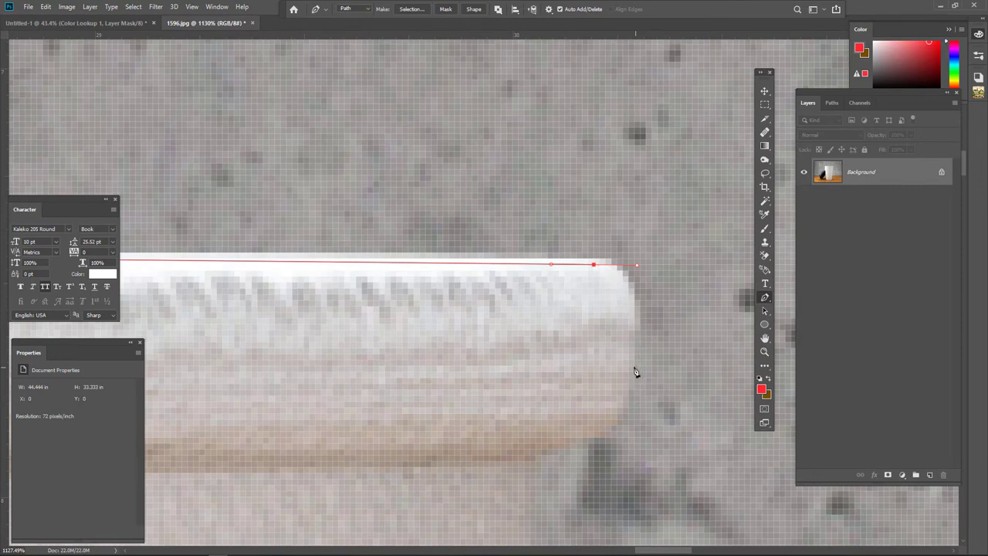
left_click_drag(629, 365, 624, 406)
left_click_drag(599, 445, 624, 373)
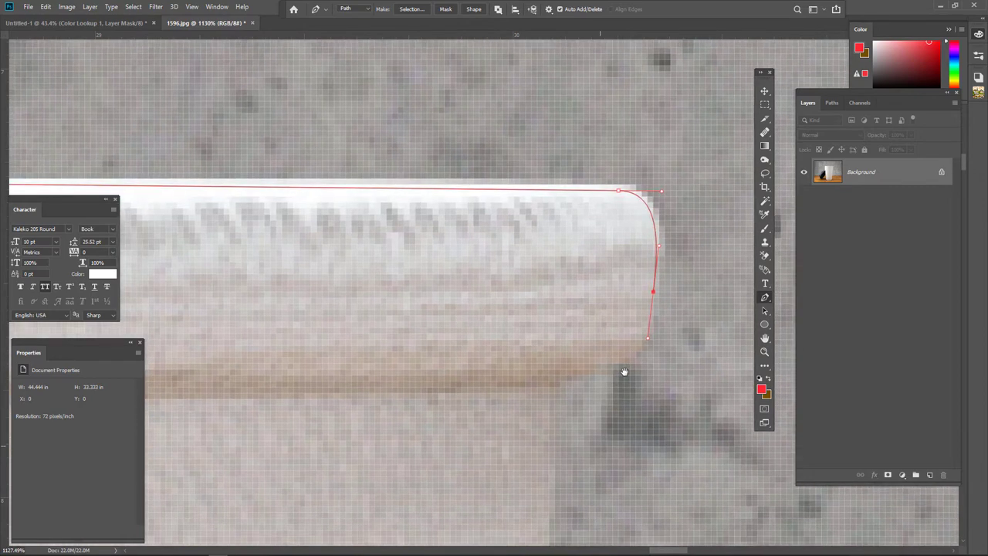
mouse_move(560, 388)
left_mouse_down()
mouse_move(514, 394)
mouse_move(507, 411)
left_mouse_up()
key("ctrl+space")
left_click_drag(550, 462, 592, 350)
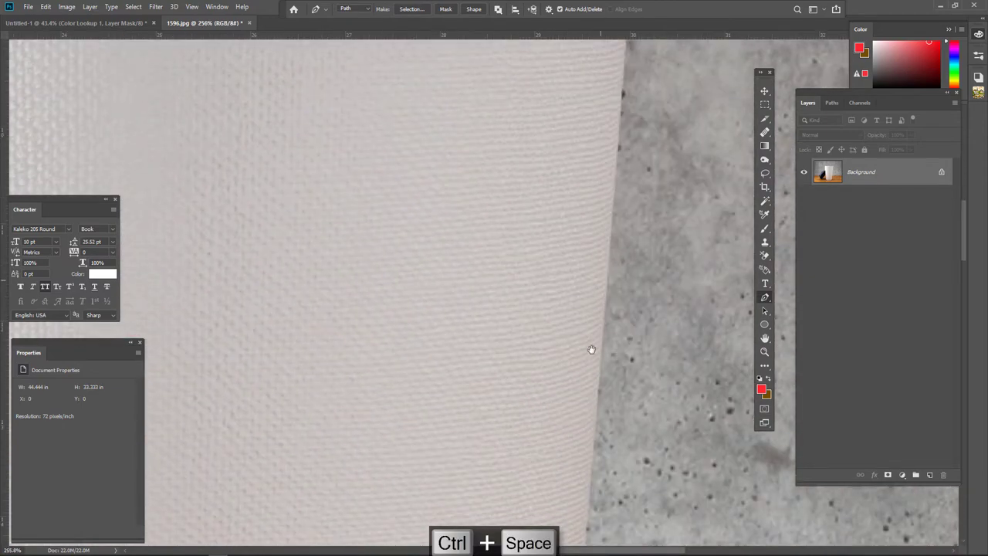
Step: Add anchors down the cup's right side to where the wood appears
left_click(602, 422)
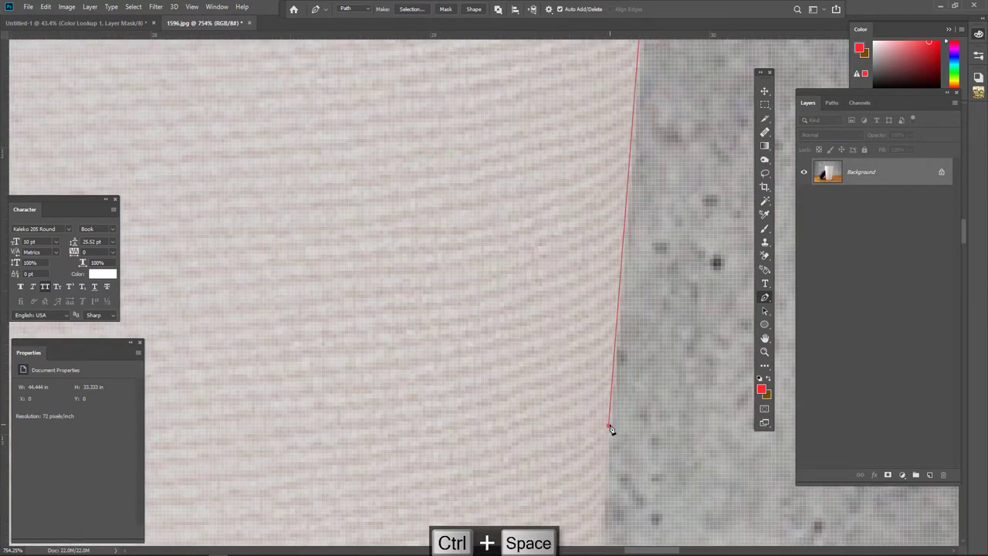
left_click_drag(633, 287, 647, 121)
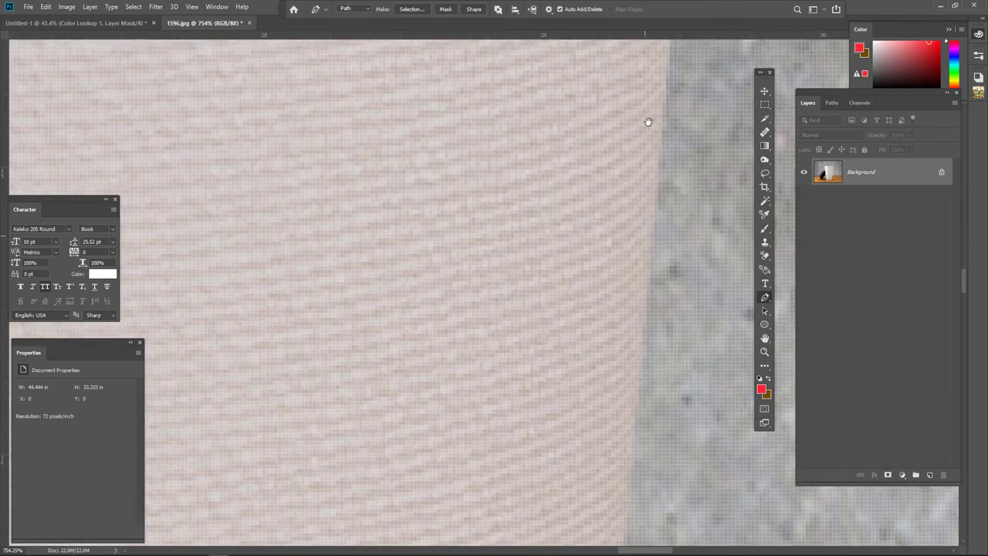
left_click_drag(640, 375, 657, 194)
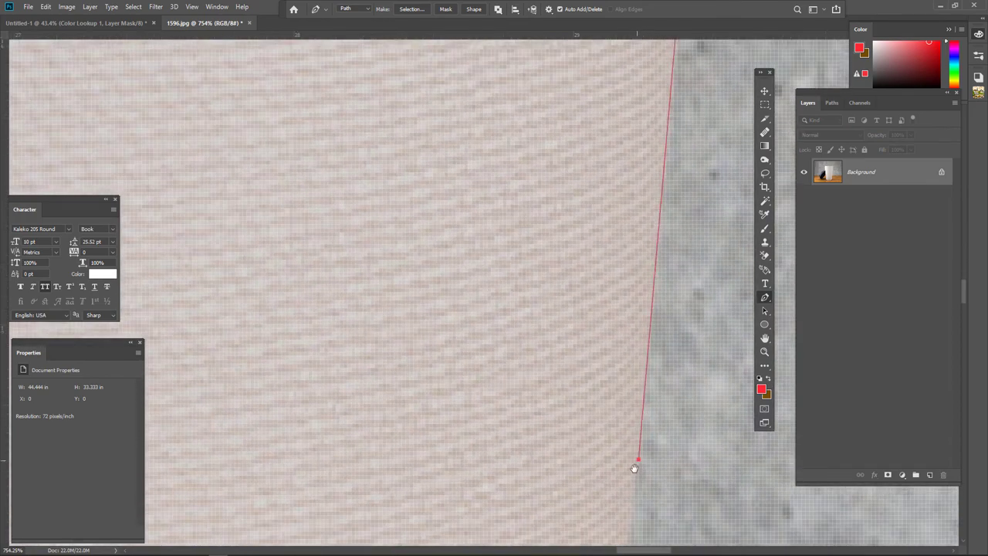
left_click_drag(633, 468, 664, 196)
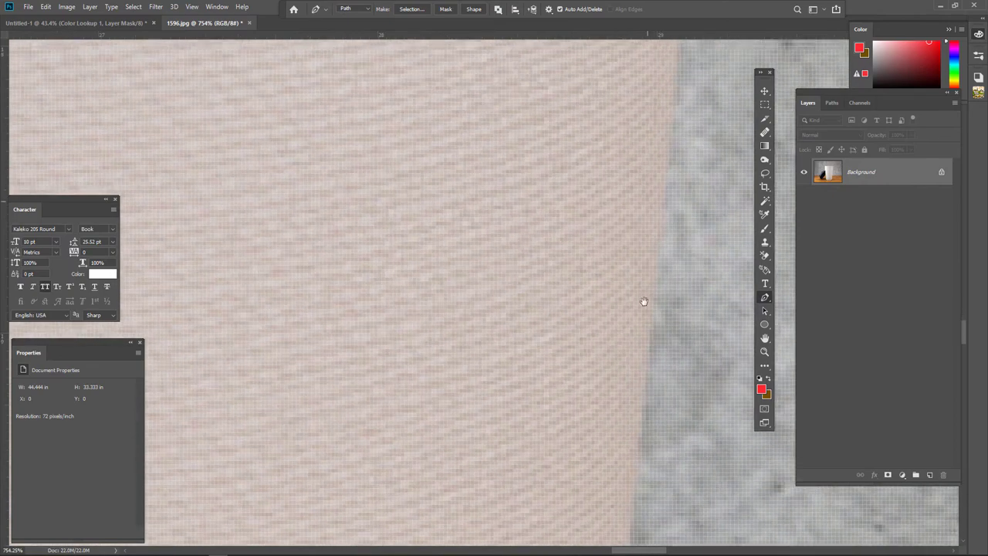
left_click(633, 474)
left_click_drag(633, 503, 666, 194)
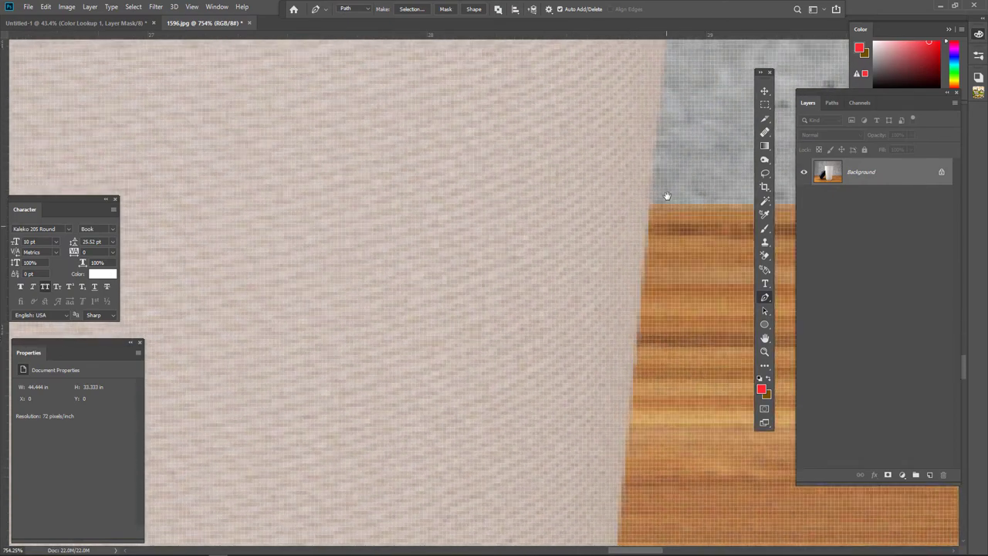
left_click_drag(633, 463, 628, 250)
left_click(625, 398)
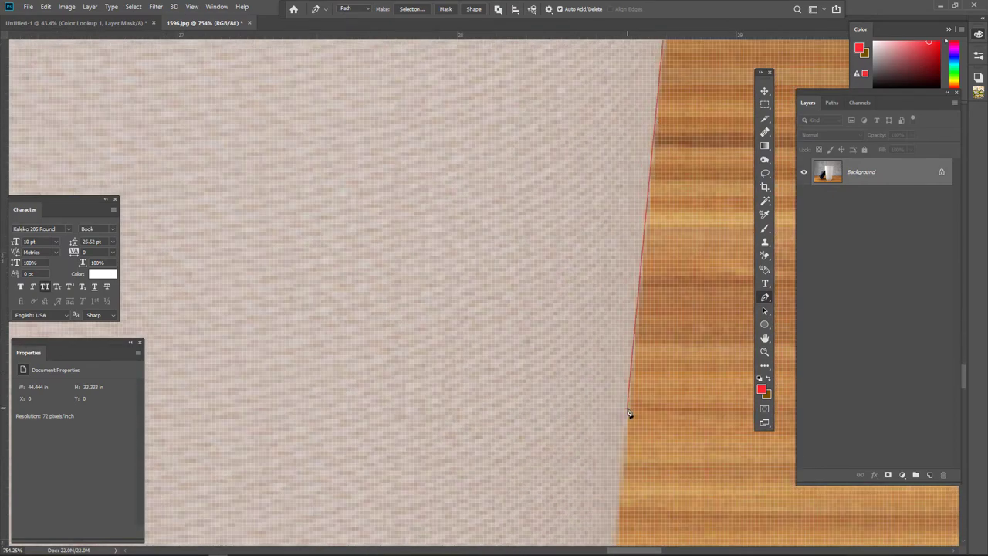
Step: Continue anchors to the base and add a curved anchor around its corner
mouse_move(628, 412)
left_mouse_down()
mouse_move(626, 289)
mouse_move(637, 230)
left_mouse_up()
mouse_move(608, 377)
left_mouse_down()
mouse_move(620, 139)
mouse_move(613, 283)
left_mouse_up()
left_click(631, 170)
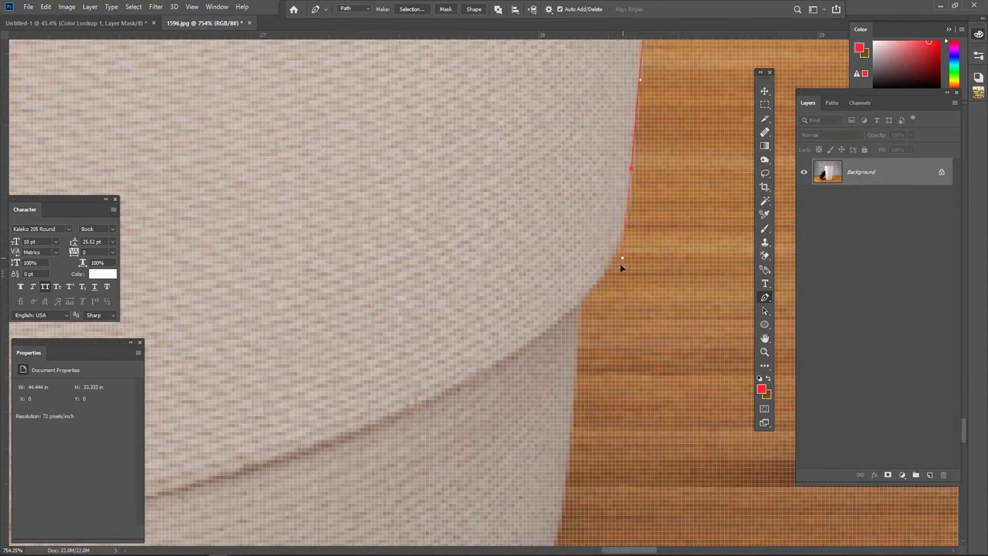
left_click(582, 304)
left_click_drag(579, 353, 632, 117)
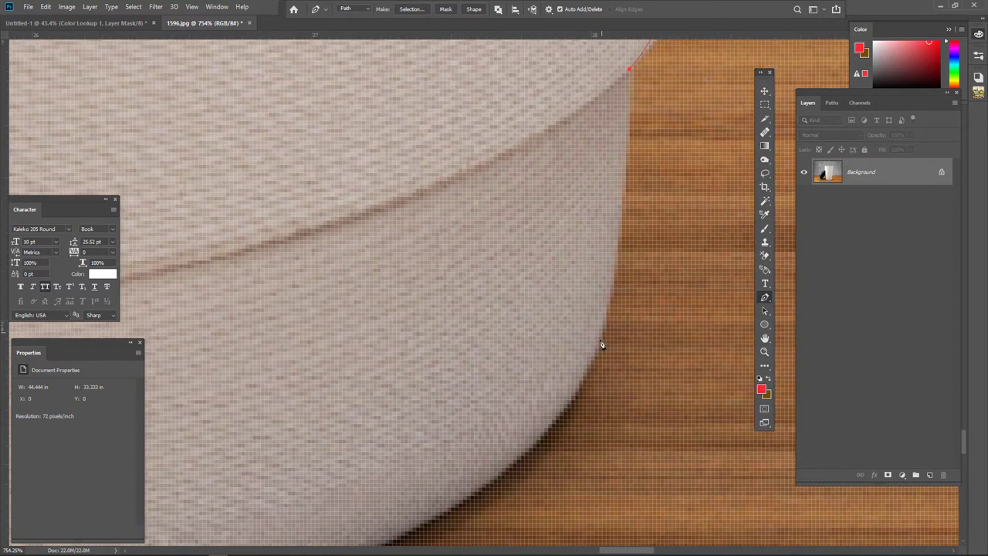
mouse_move(599, 341)
left_mouse_down()
mouse_move(571, 411)
mouse_move(679, 293)
left_mouse_up()
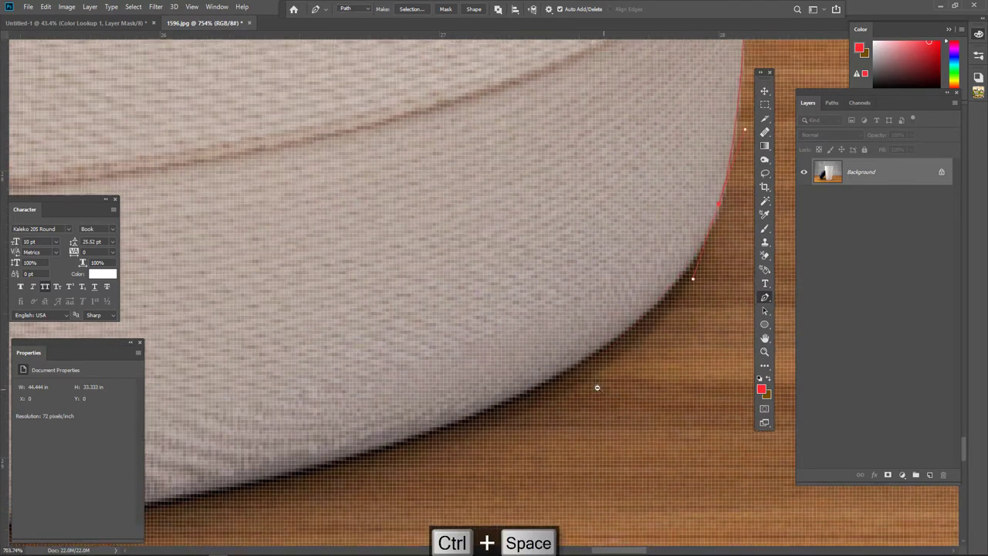
Step: Drag smooth anchors along the cup's bottom edge to its left corner
mouse_move(595, 388)
left_mouse_down()
mouse_move(577, 378)
mouse_move(514, 412)
mouse_move(580, 458)
left_mouse_up()
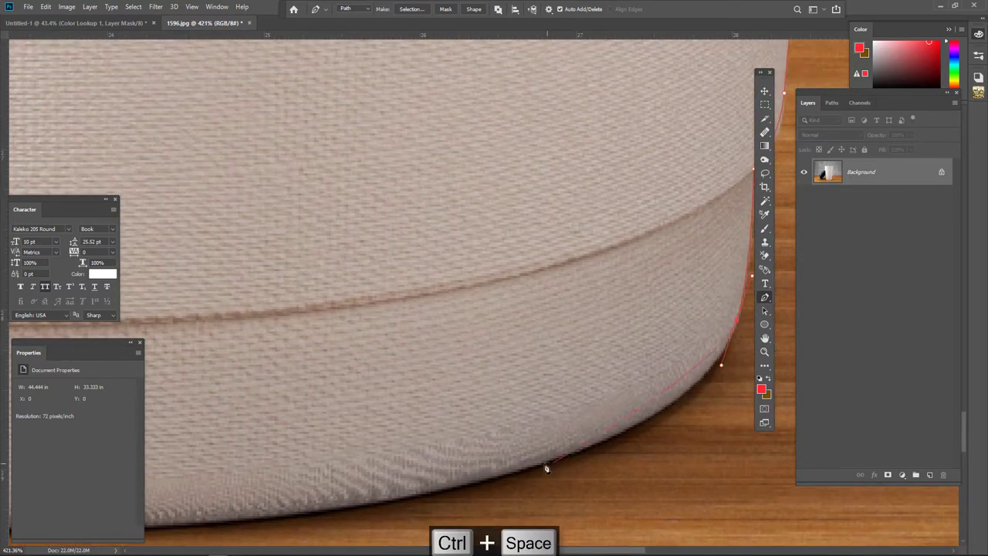
mouse_move(449, 495)
left_mouse_down()
mouse_move(382, 509)
mouse_move(651, 490)
left_mouse_up()
left_click_drag(412, 501, 623, 505)
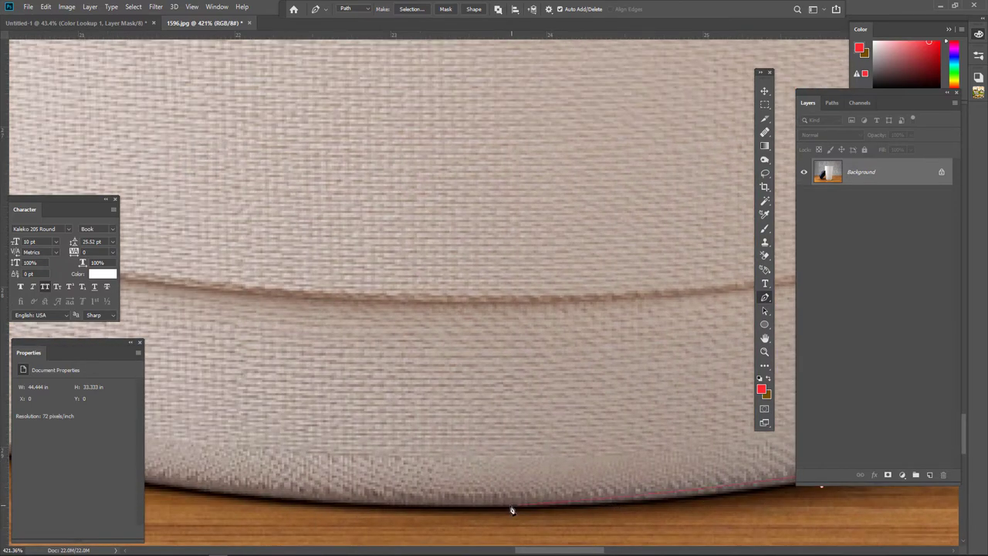
mouse_move(507, 505)
left_mouse_down()
mouse_move(366, 507)
mouse_move(617, 513)
left_mouse_up()
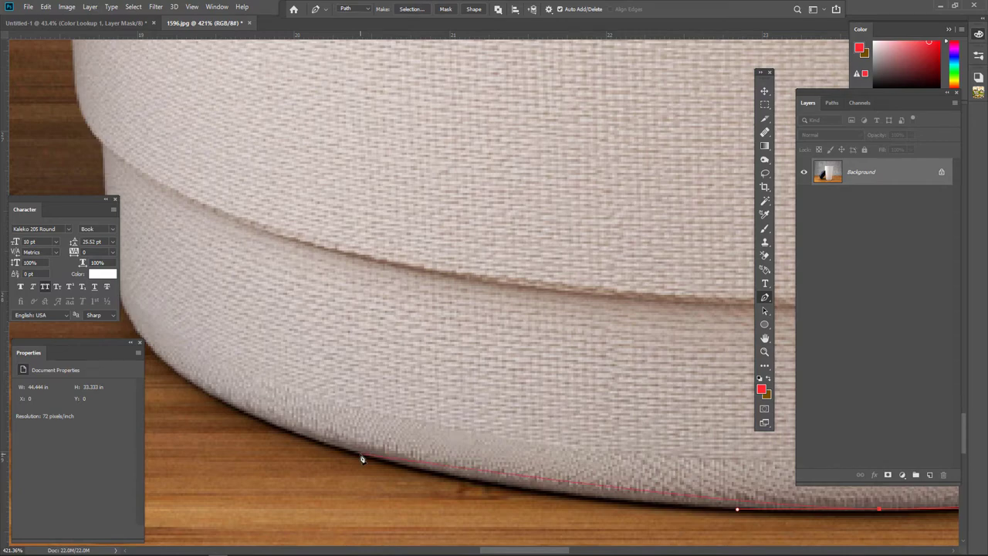
left_click_drag(361, 454, 160, 403)
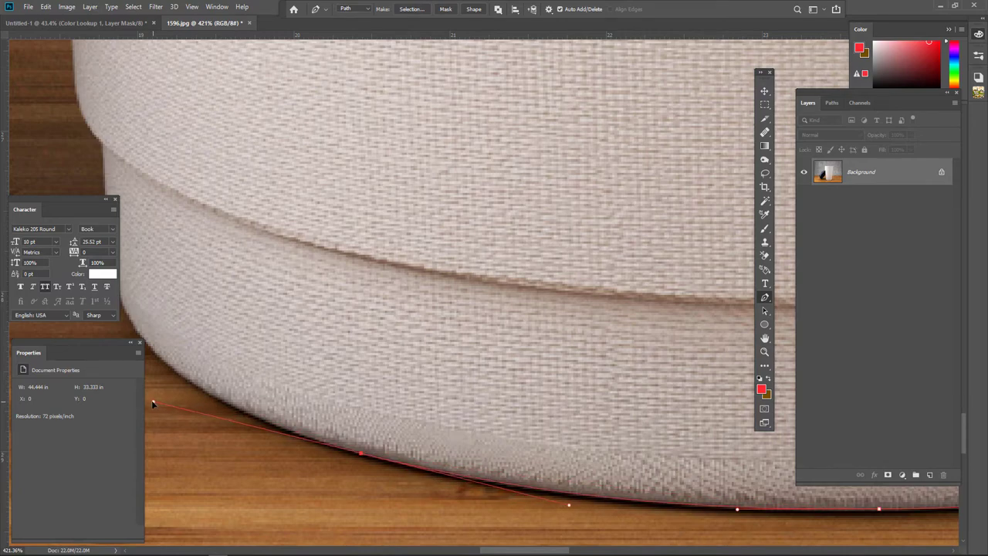
mouse_move(344, 428)
left_mouse_down()
mouse_move(389, 359)
mouse_move(373, 318)
left_mouse_up()
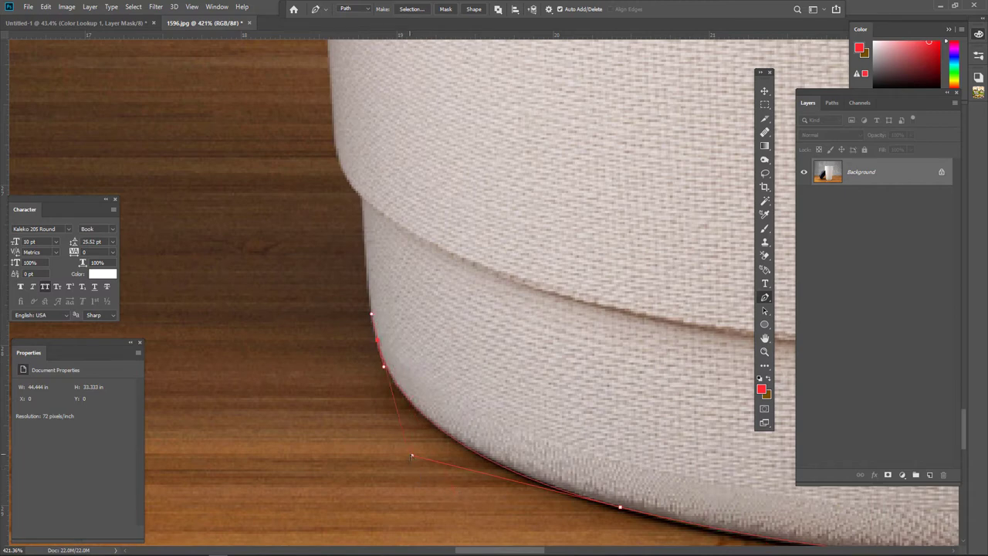
left_click_drag(411, 456, 402, 445)
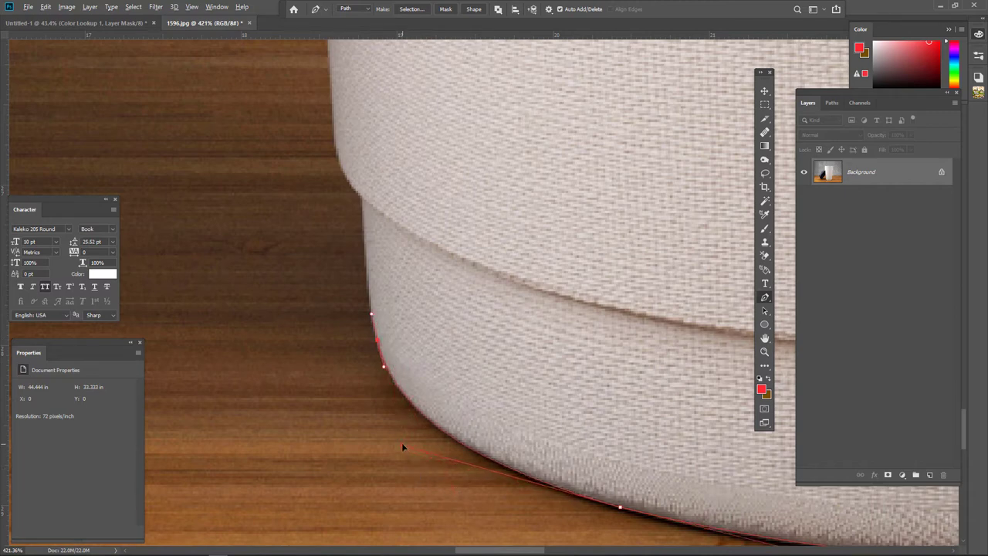
Step: Carry the path up the cup's left side with anchors along the dark shape's edge
left_click_drag(414, 400, 491, 466)
left_click_drag(483, 351, 501, 384)
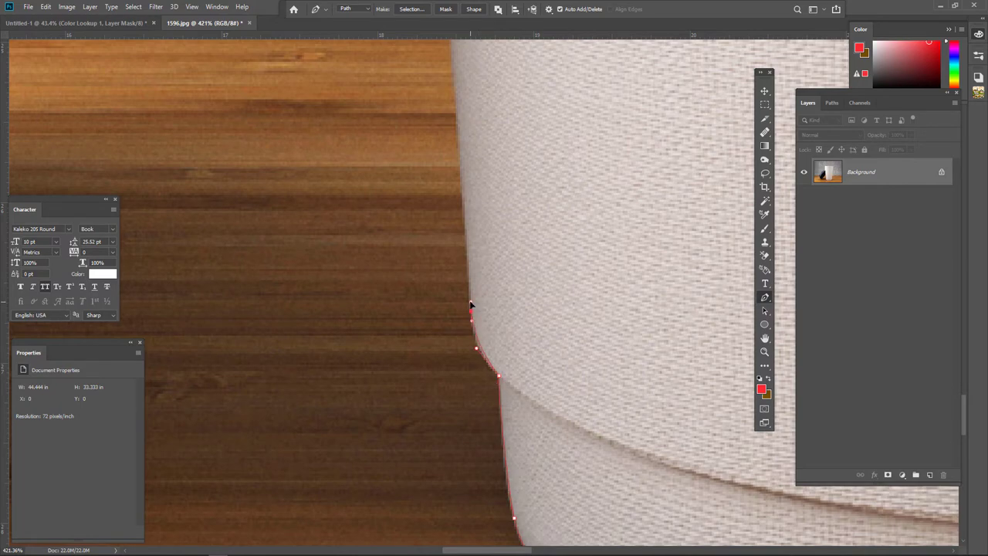
scroll(471, 304, "up", 2)
scroll(489, 231, "up", 5)
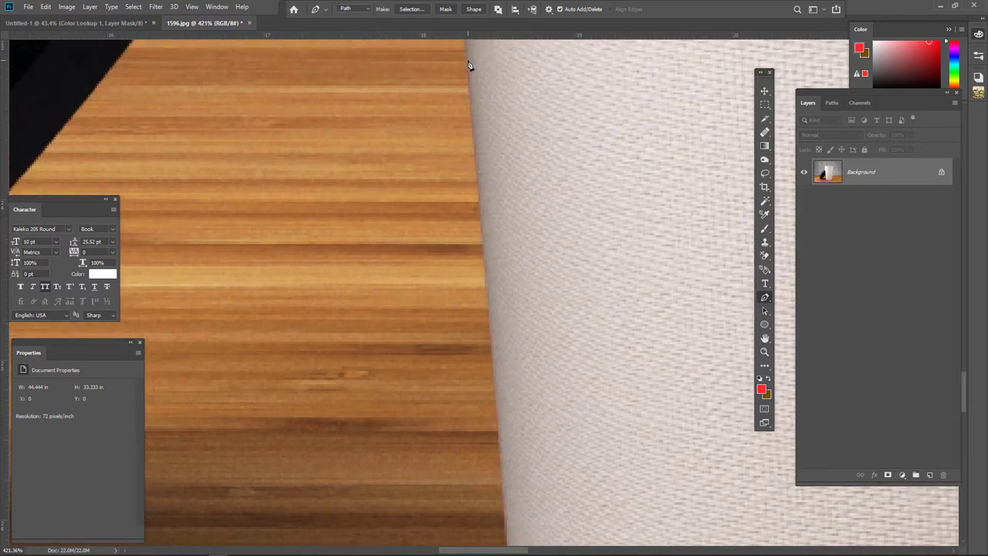
mouse_move(467, 60)
left_mouse_down()
mouse_move(470, 227)
mouse_move(485, 338)
left_mouse_up()
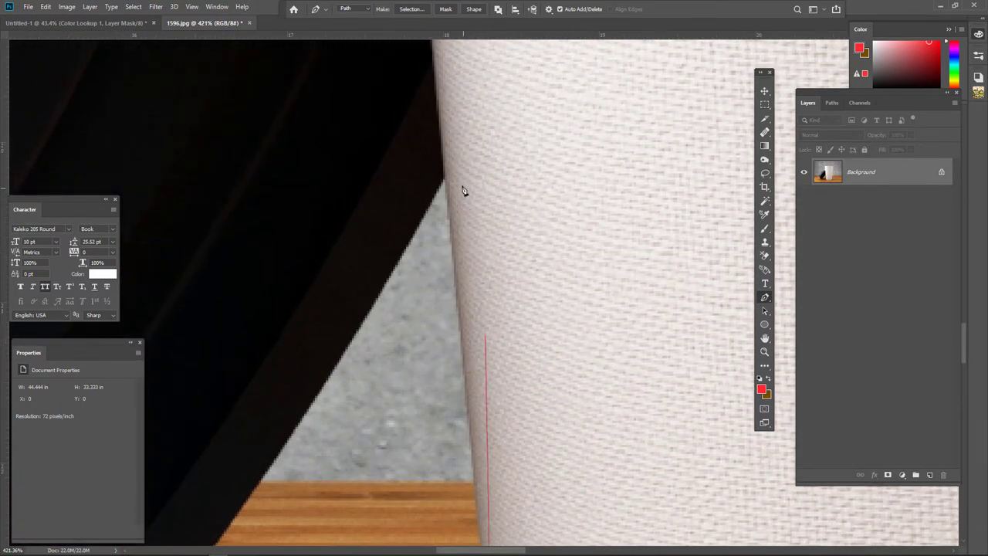
scroll(644, 166, "left", 5)
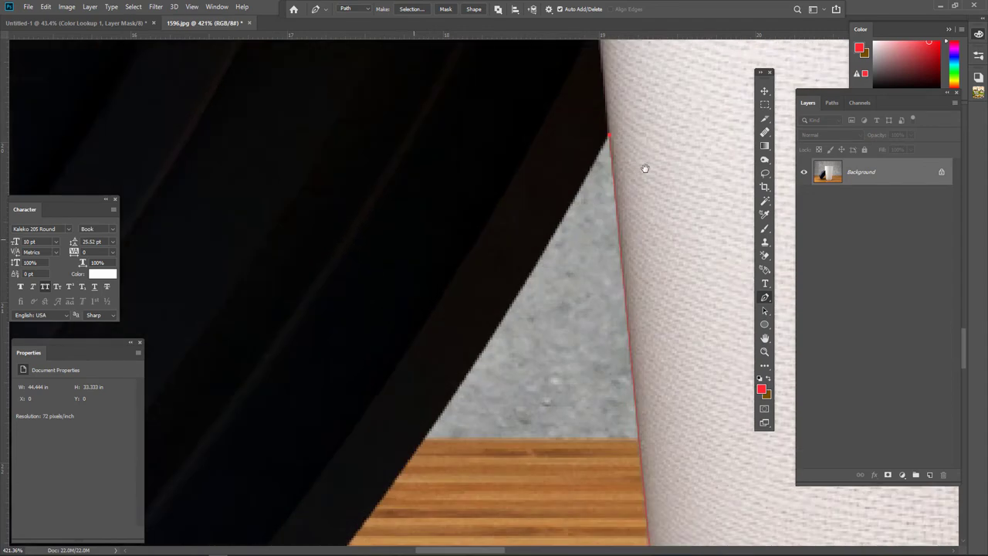
scroll(553, 347, "down", 3)
left_click(529, 363)
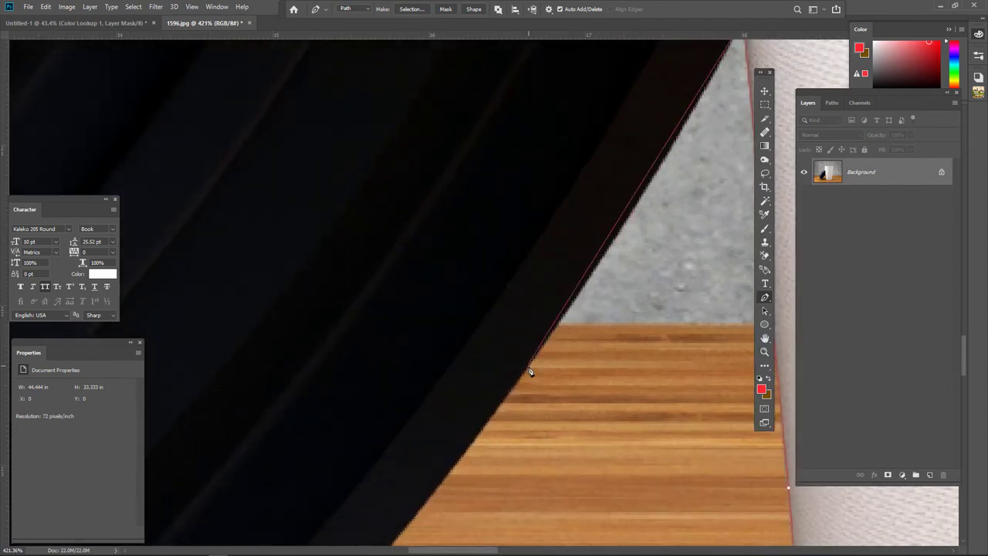
left_click(430, 494)
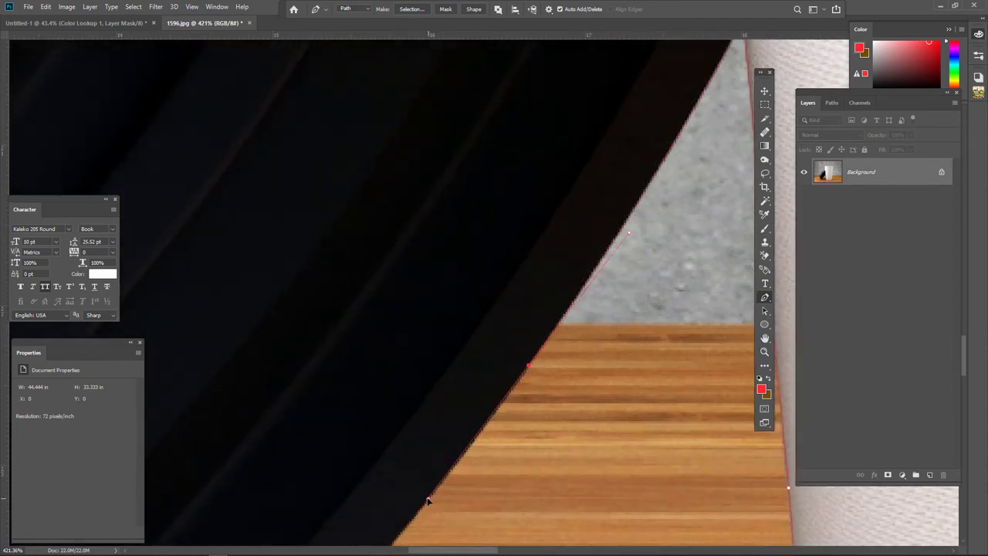
scroll(452, 479, "left", 5)
Step: Add curved Pen anchors along the dark edge and the lid's lower curve
left_click_drag(529, 491, 682, 347)
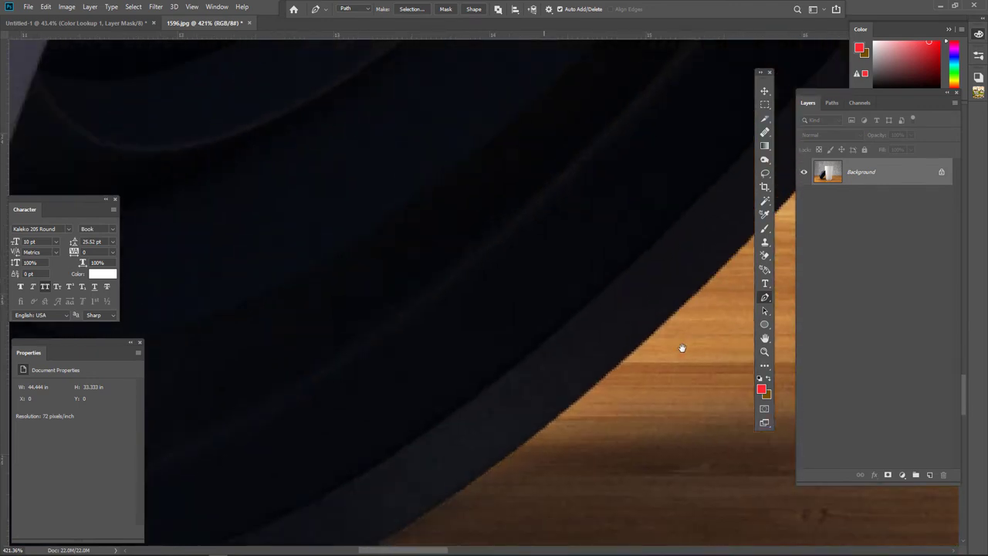
left_click(540, 429)
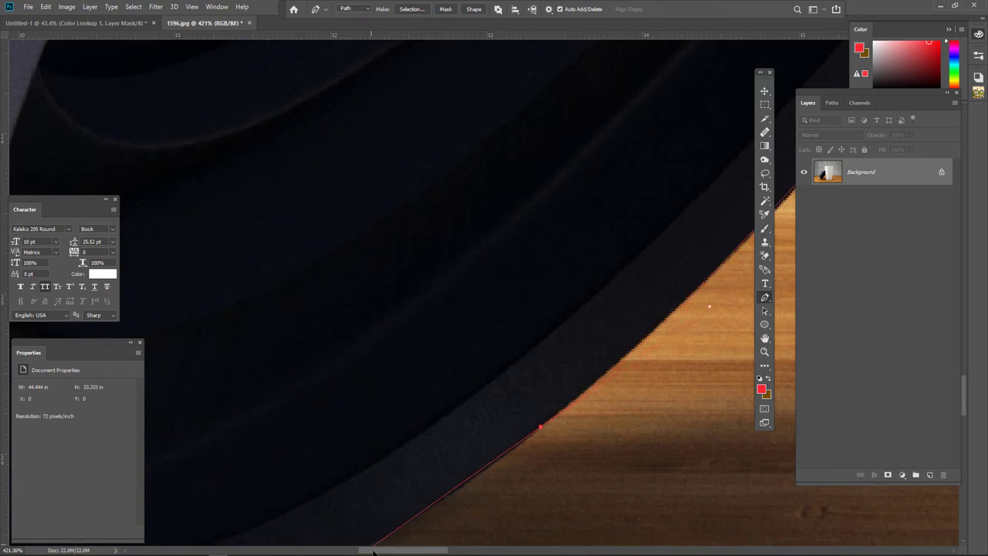
scroll(373, 546, "down", 1)
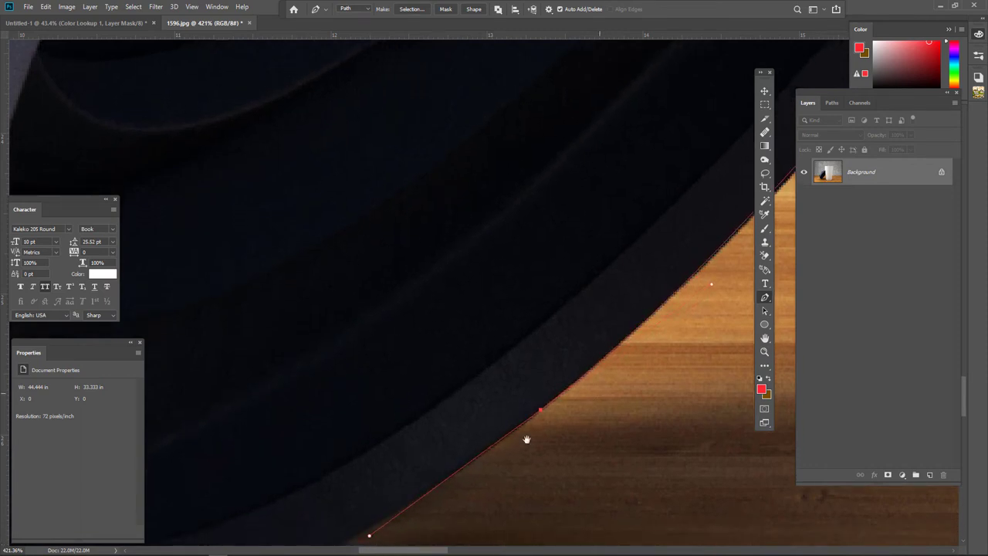
left_click_drag(526, 439, 366, 507)
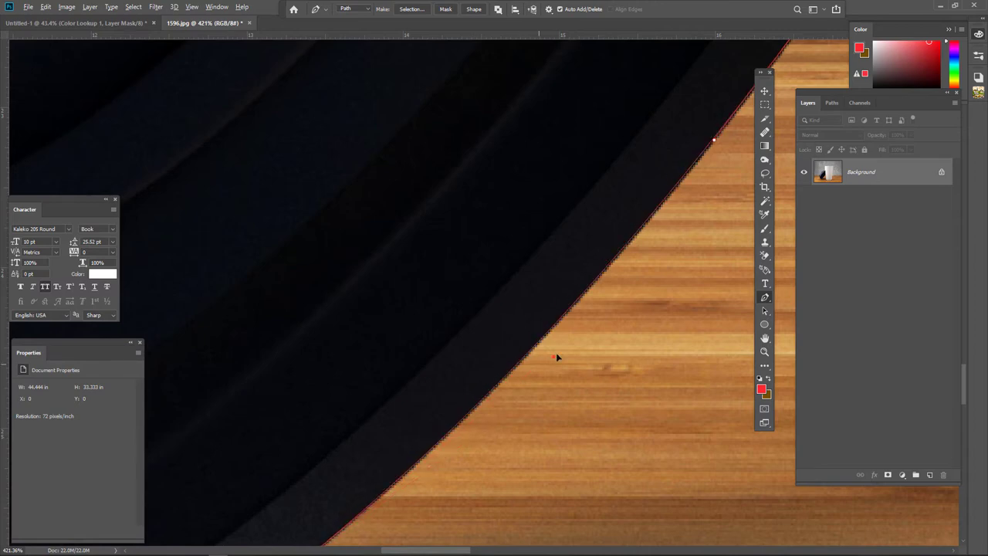
mouse_move(430, 443)
left_mouse_down()
mouse_move(437, 410)
mouse_move(532, 389)
left_mouse_up()
mouse_move(348, 414)
left_mouse_down()
mouse_move(185, 399)
mouse_move(503, 482)
left_mouse_up()
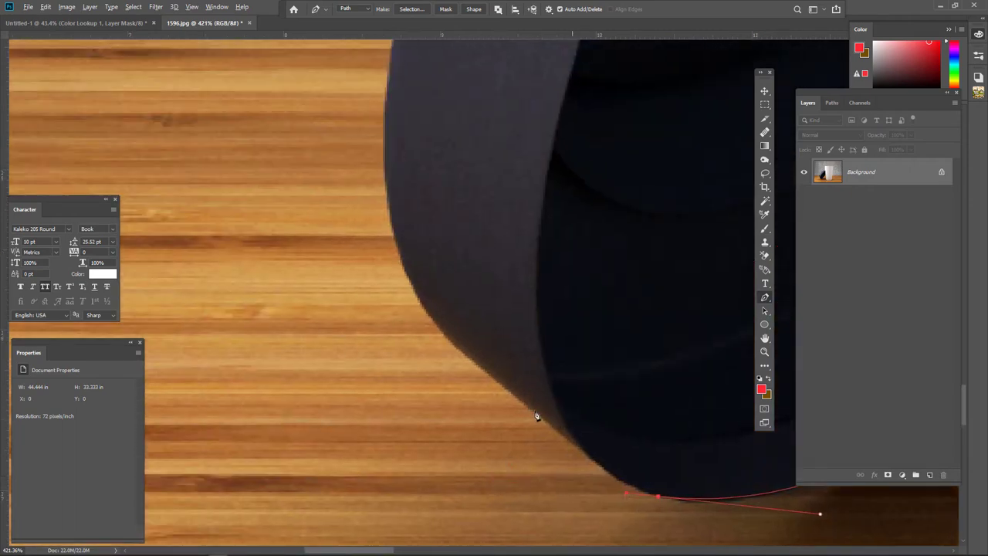
left_click_drag(562, 433, 507, 388)
mouse_move(436, 350)
left_mouse_down()
mouse_move(527, 424)
mouse_move(493, 325)
mouse_move(518, 437)
left_mouse_up()
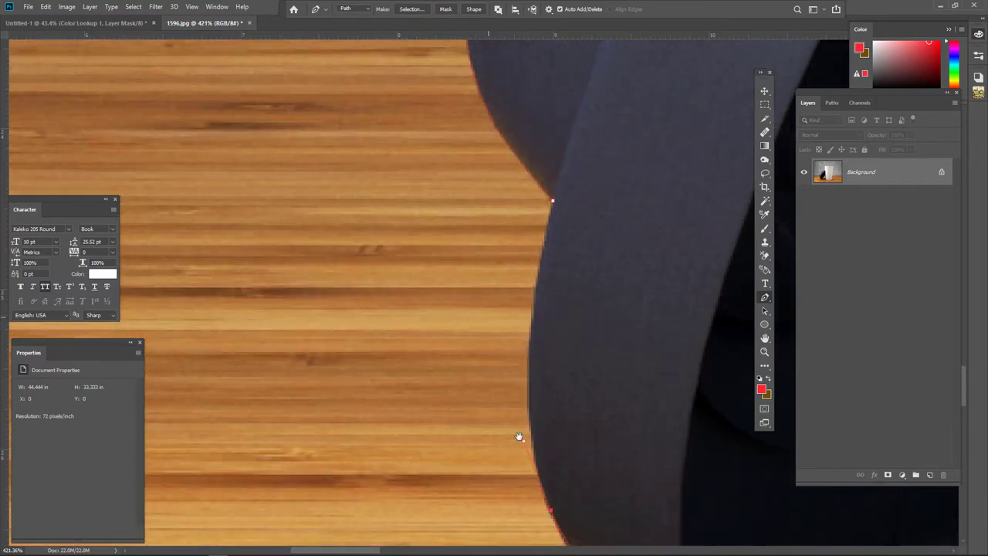
Step: Close the path at the starting anchor with a curve hugging the cup's edge, then fit the view
left_click(554, 218)
left_click_drag(555, 207, 585, 137)
left_click_drag(584, 135, 584, 79)
key("ctrl+space")
left_click_drag(533, 194, 603, 228)
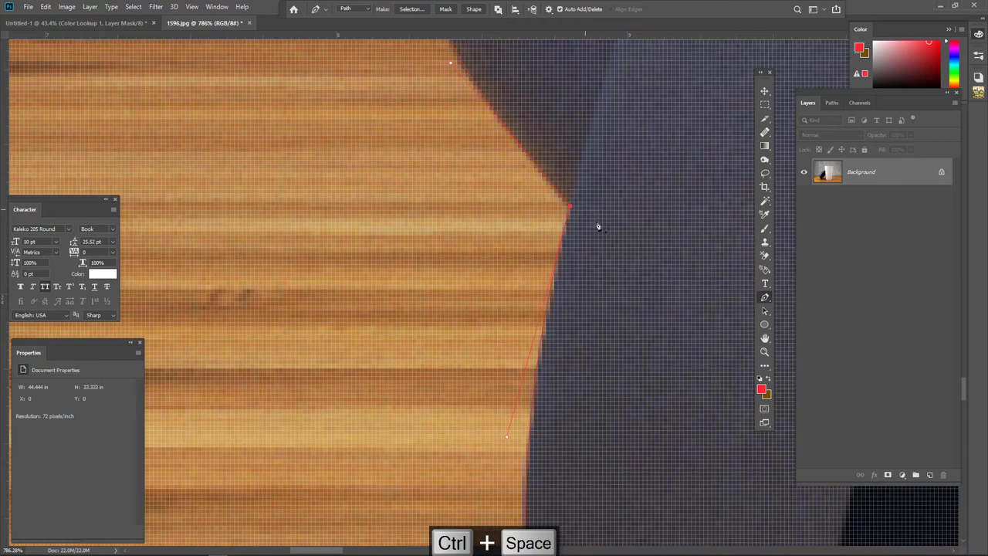
mouse_move(597, 226)
left_mouse_down()
mouse_move(463, 143)
mouse_move(609, 209)
mouse_move(533, 306)
left_mouse_up()
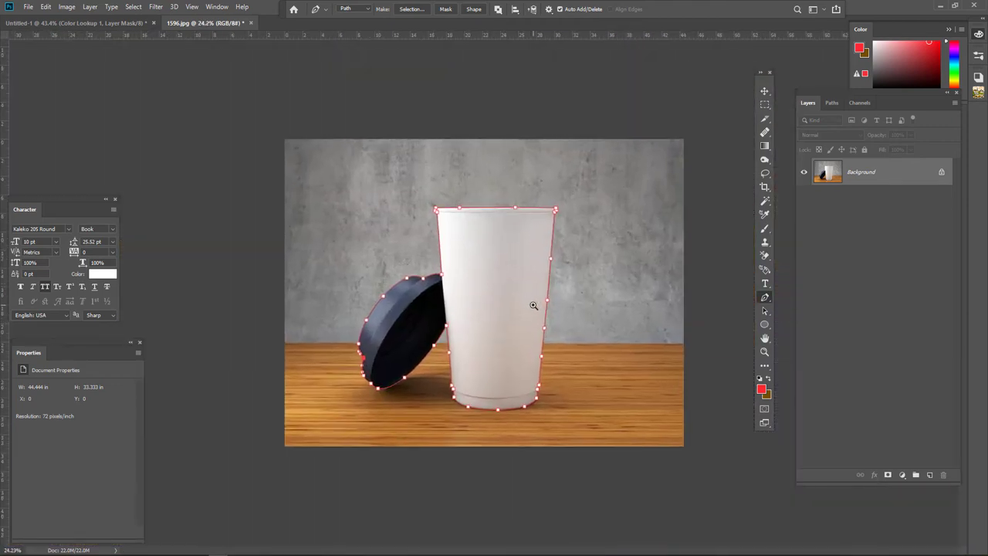
Step: Make a 0.5 px feathered selection from the path, copy it to Layer 1, and duplicate Background
key("ctrl+Return")
key("shift+F6")
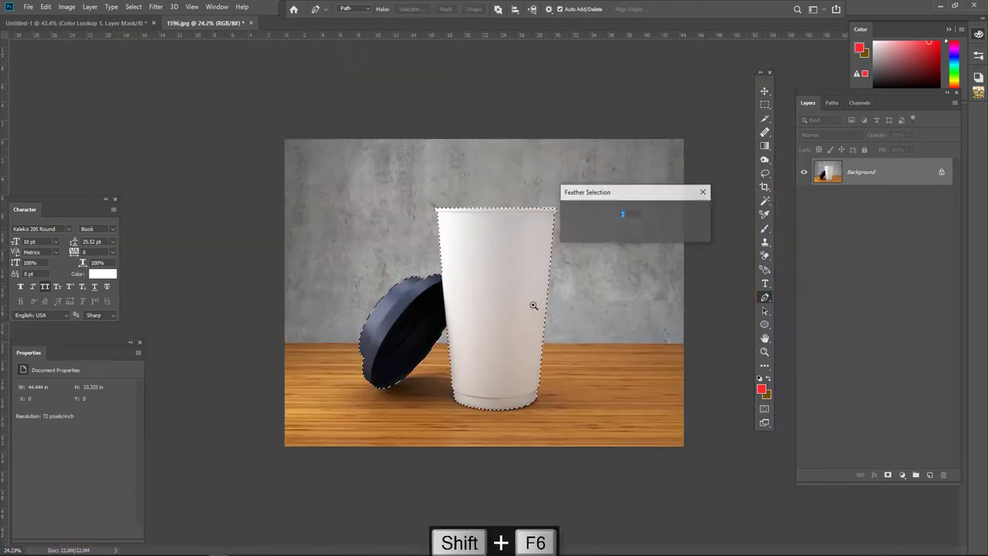
type("0.")
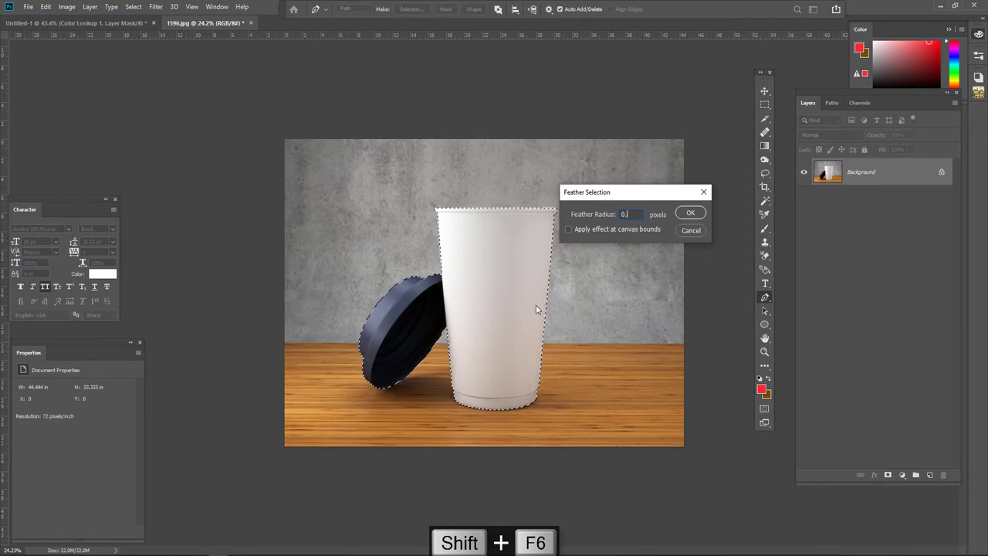
type("5")
key("Return")
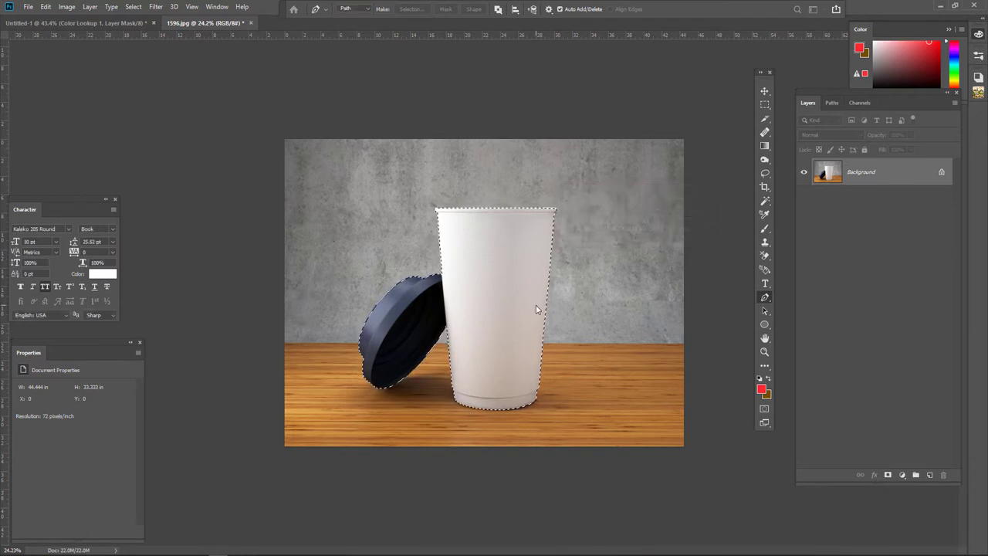
key("ctrl+j")
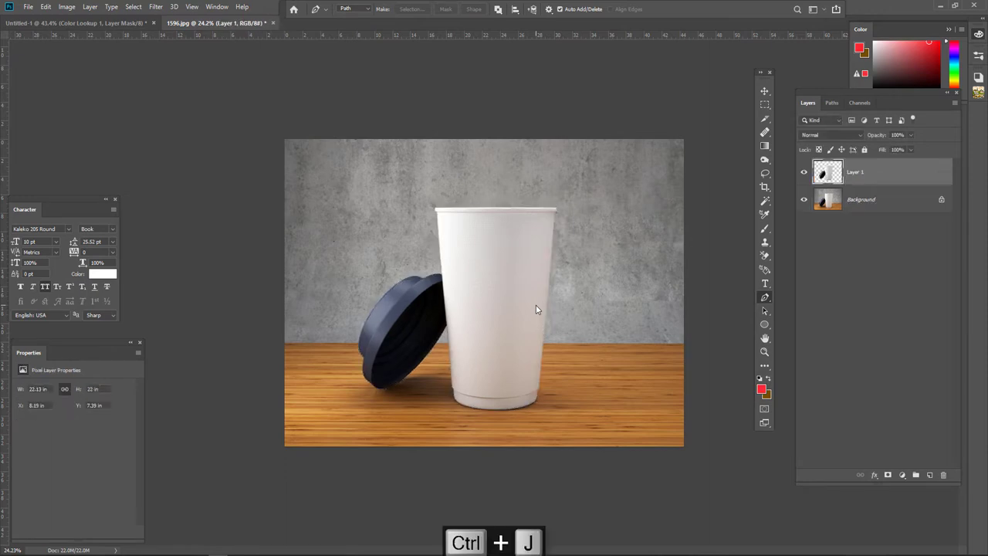
left_click_drag(878, 211, 929, 474)
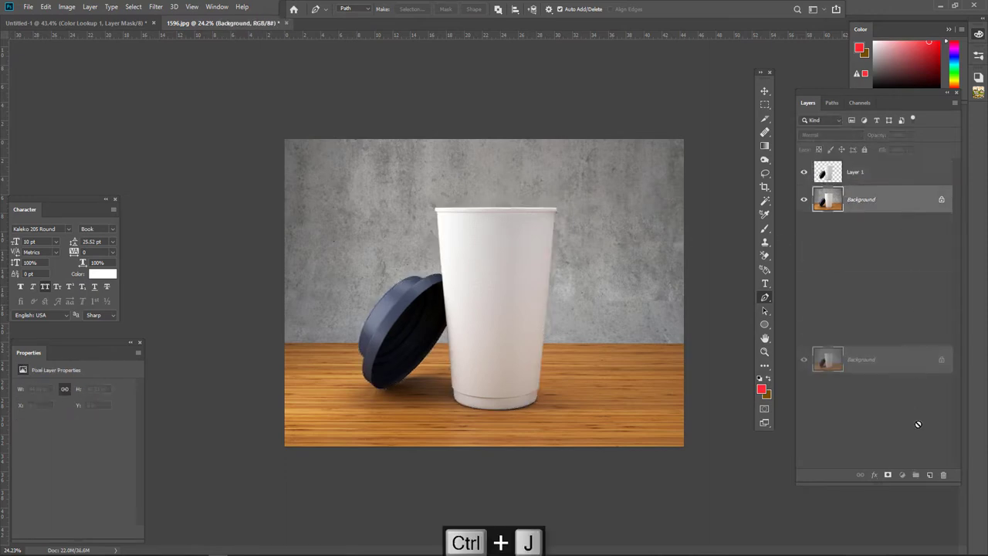
Step: Move Layer 1 and Background copy together into the Untitled-1 lawn document
left_click(872, 184, "shift")
left_click(765, 91)
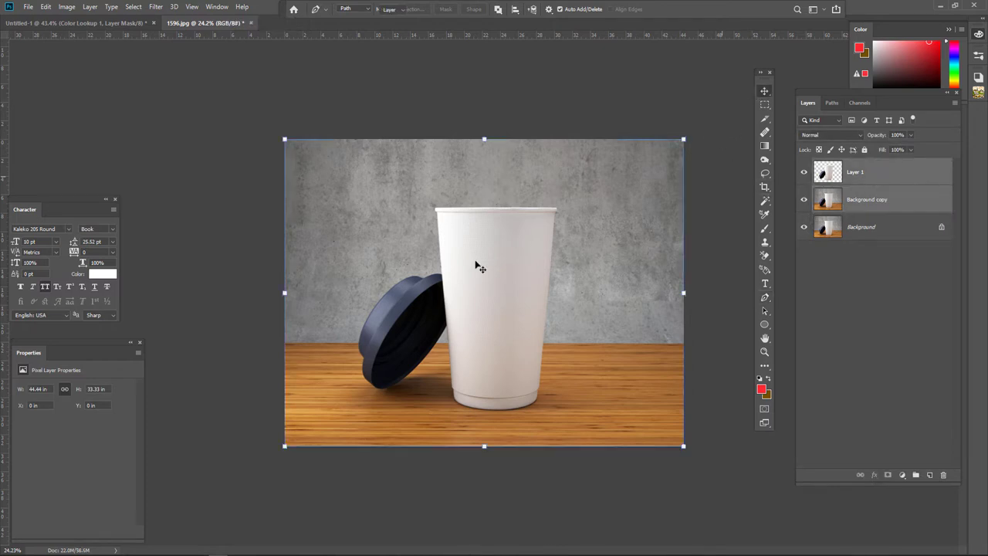
mouse_move(469, 239)
left_mouse_down()
mouse_move(89, 28)
mouse_move(357, 399)
left_mouse_up()
mouse_move(426, 448)
left_mouse_down()
mouse_move(480, 291)
mouse_move(521, 261)
left_mouse_up()
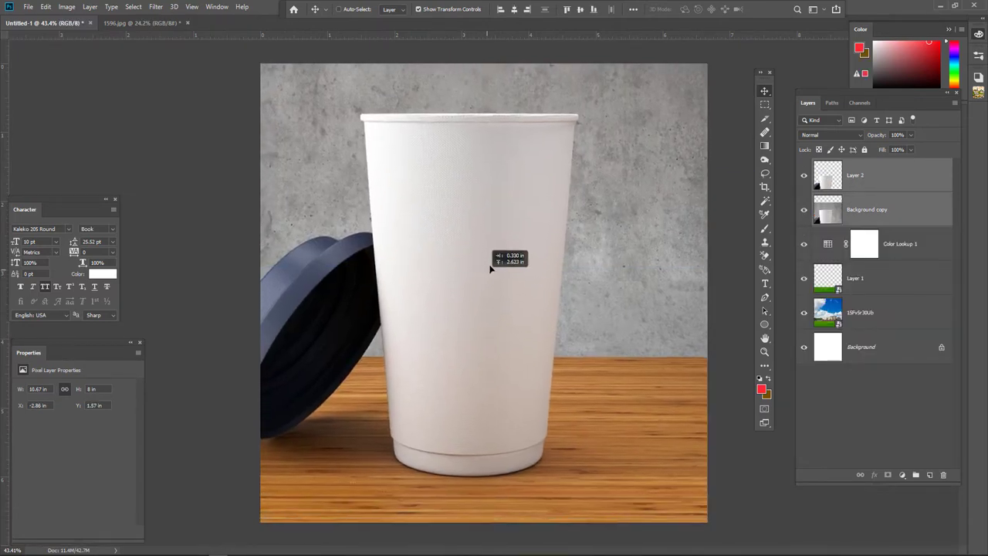
scroll(540, 276, "down", 2)
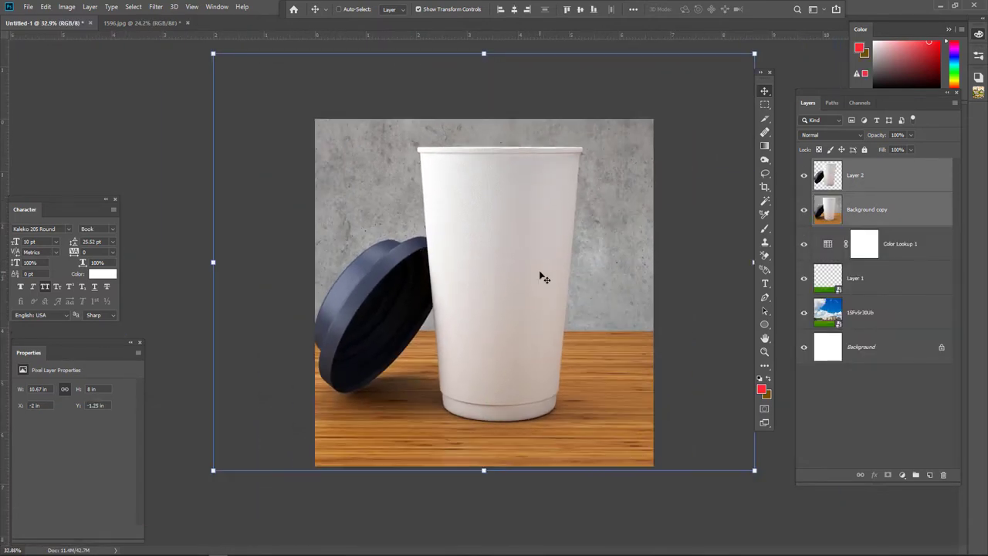
Step: Convert Background copy and Layer 2 into smart objects
left_click(898, 222)
right_click(902, 221)
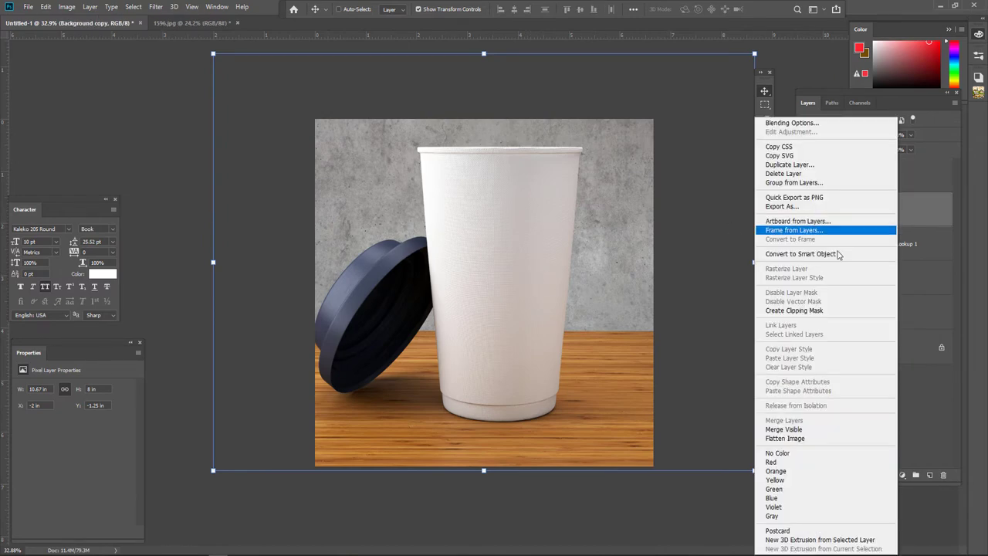
left_click(834, 254)
left_click(862, 178)
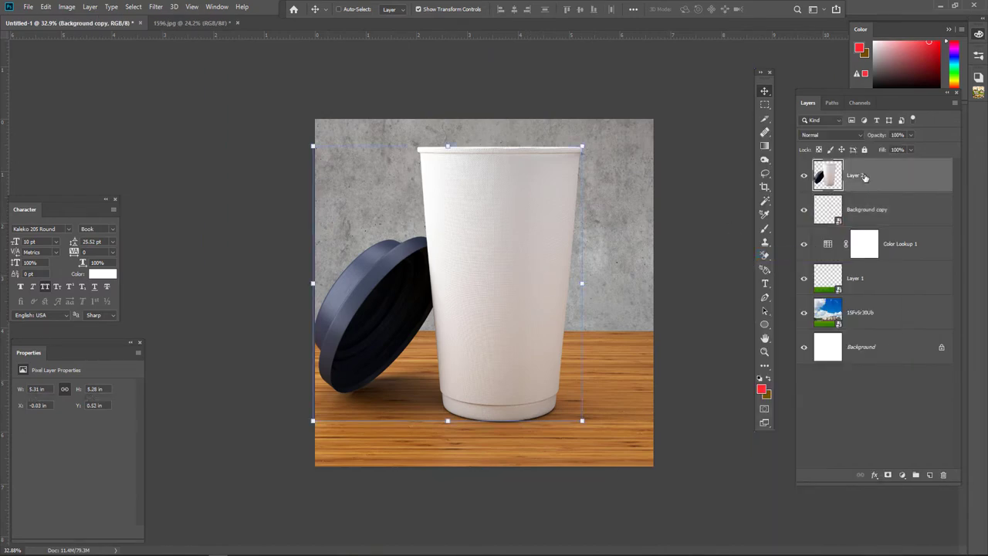
right_click(865, 178)
left_click(803, 251)
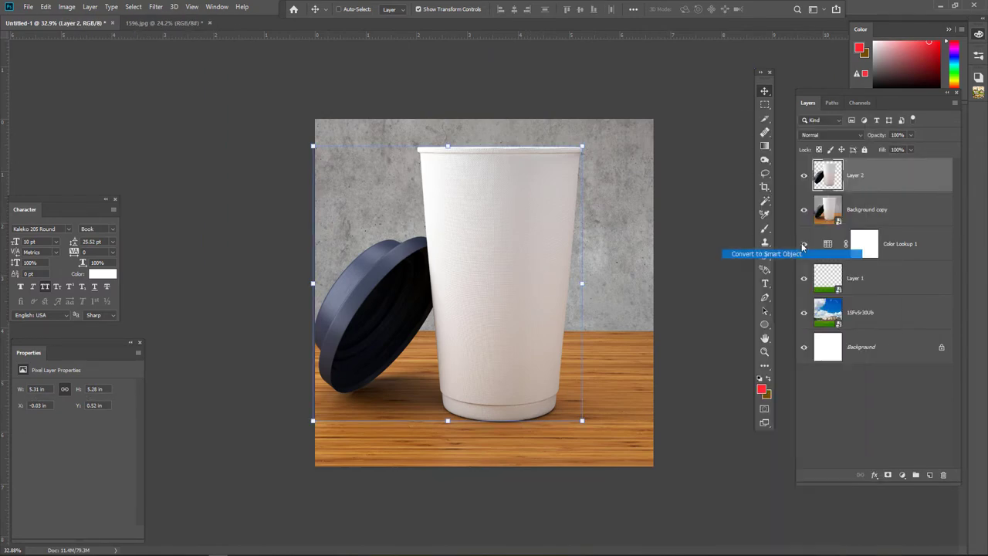
Step: Scale both layers to about 55% and position them over the lawn
left_click(896, 209, "shift")
mouse_move(482, 121)
left_mouse_down()
mouse_move(494, 275)
mouse_move(494, 250)
left_mouse_up()
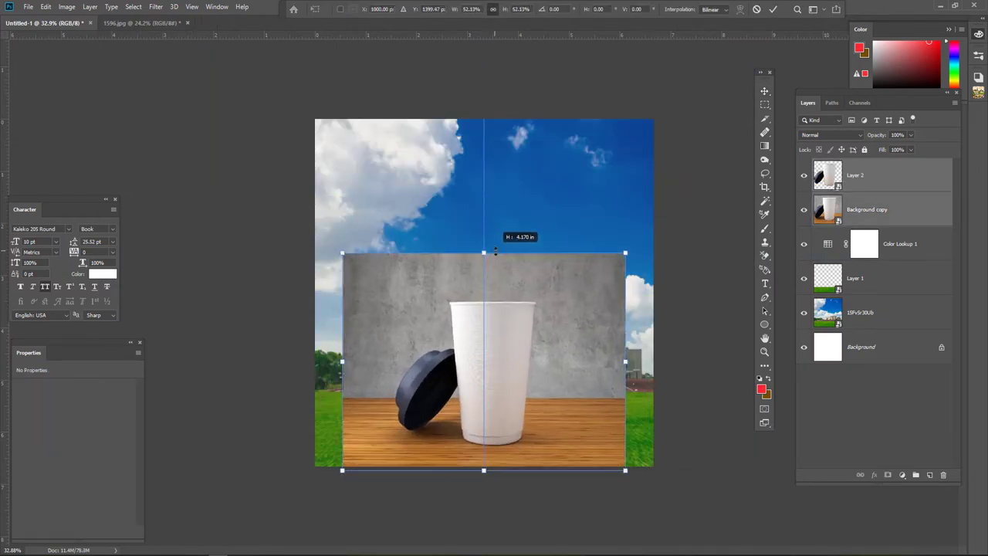
left_click_drag(509, 385, 485, 365)
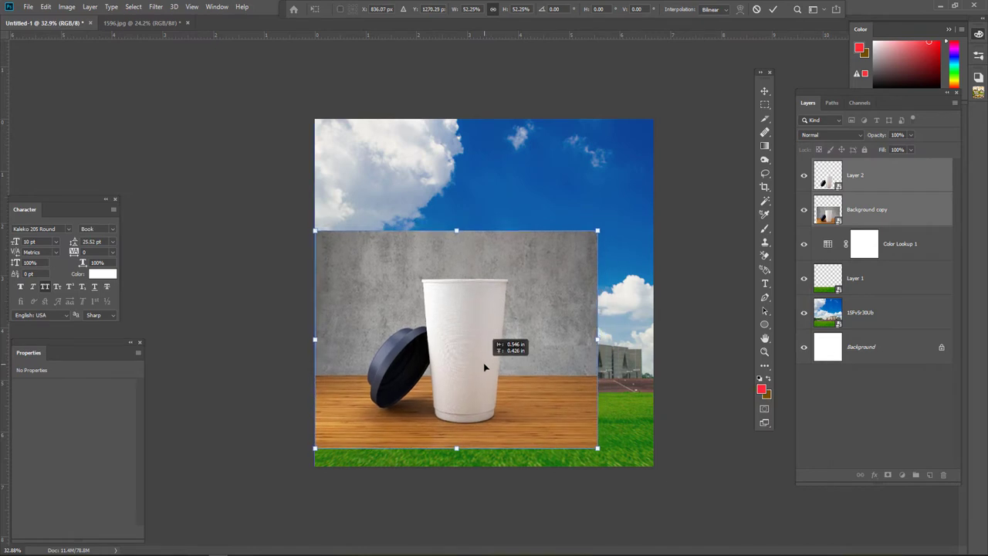
left_click_drag(456, 230, 457, 250)
left_click_drag(455, 344, 468, 347)
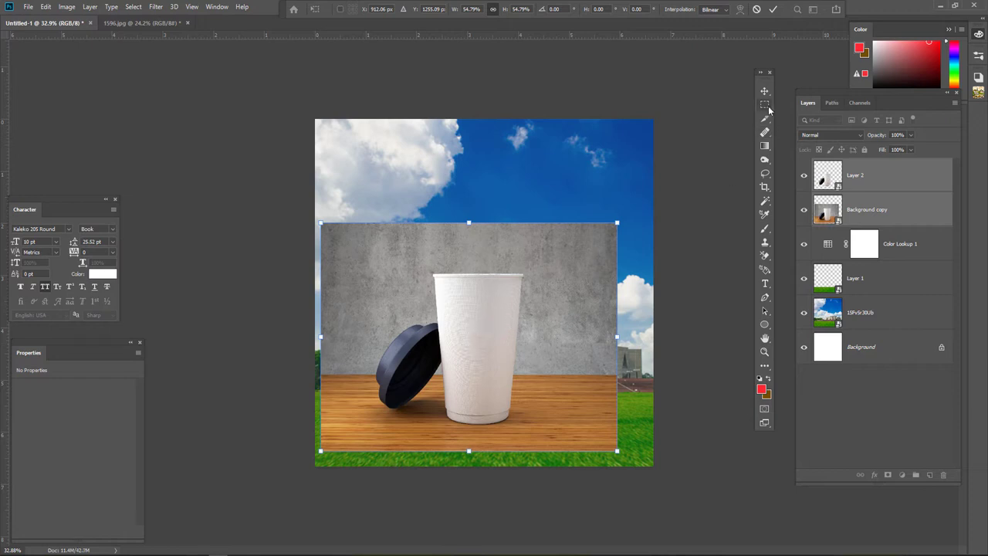
key("Return")
Step: Set Background copy to Multiply and mask out everything above the horizon, leaving the floor strip
left_click(868, 209)
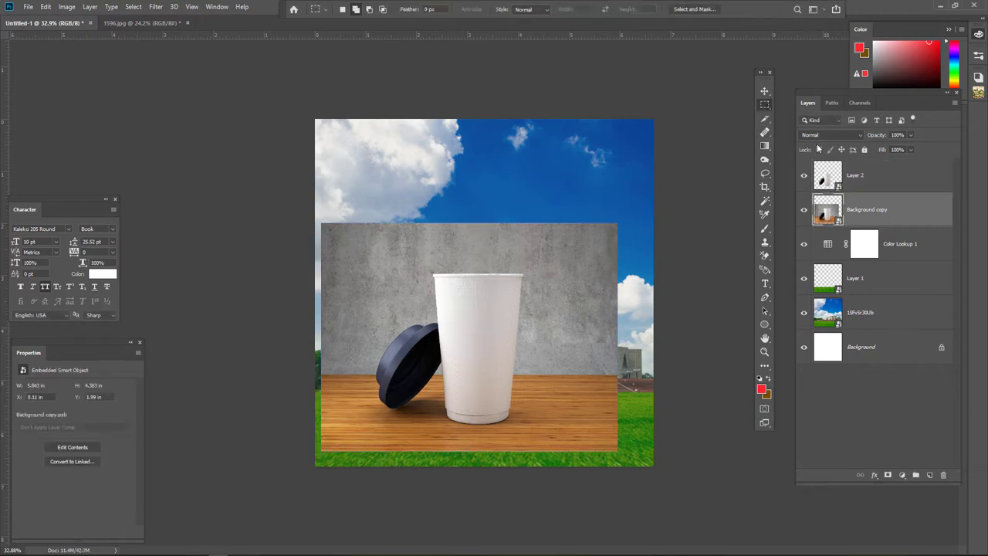
left_click(832, 134)
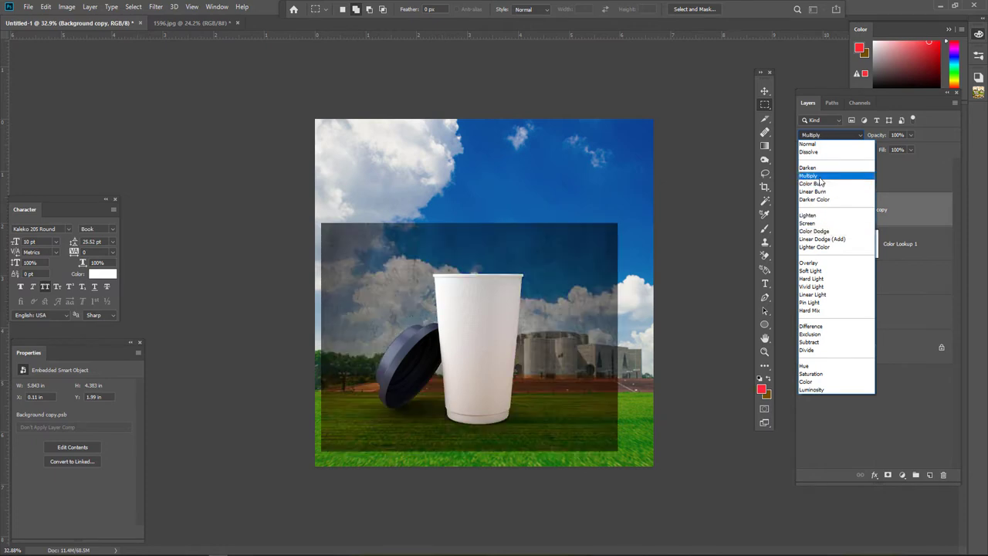
left_click(821, 178)
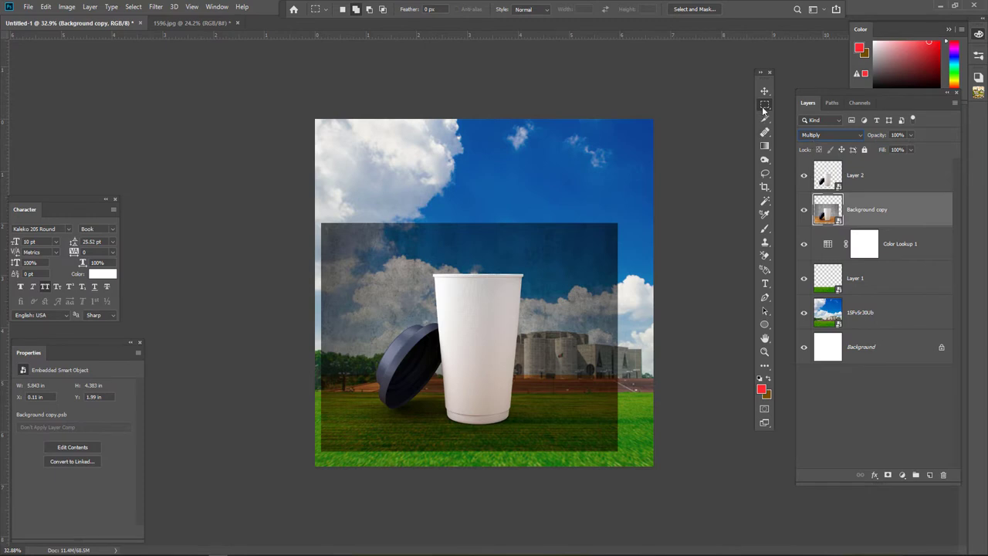
left_click_drag(260, 156, 764, 365)
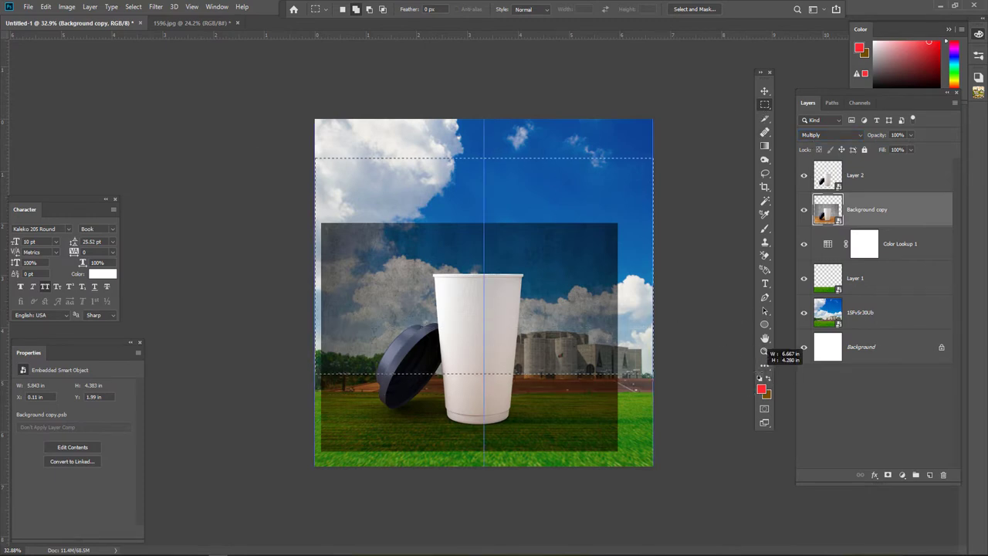
left_click(888, 474)
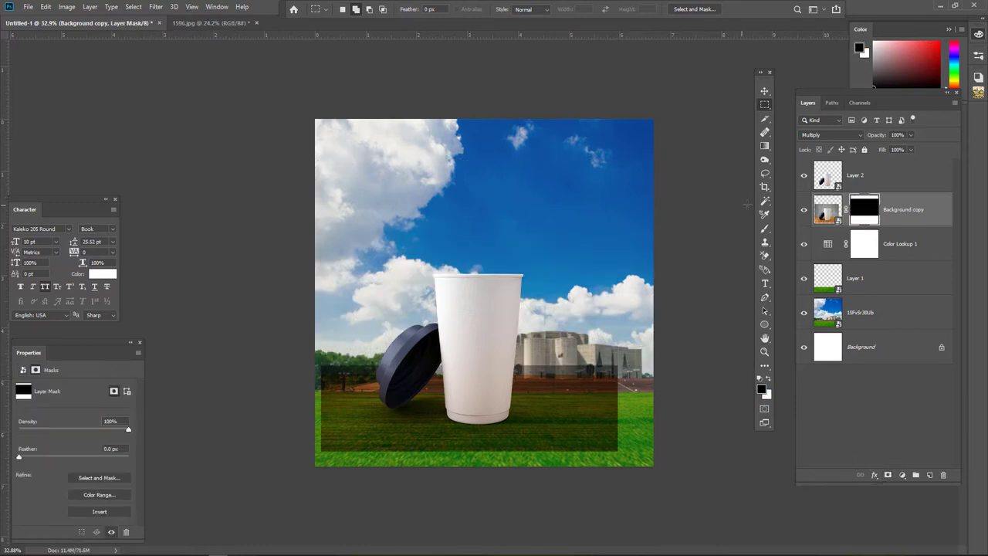
Step: Target the Background copy mask, lower fill to 77%, and use a smaller brush at 15% flow
left_click(765, 230)
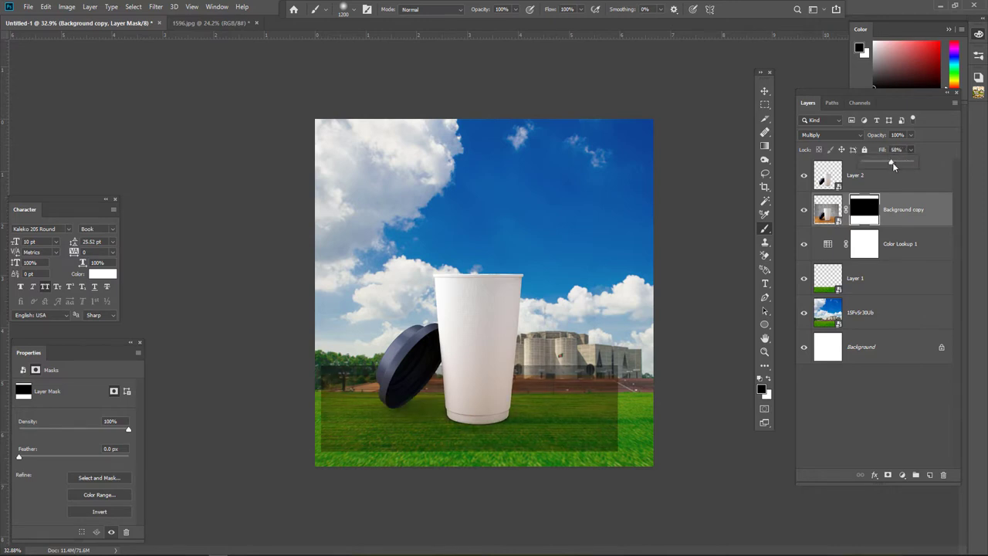
left_click_drag(908, 170, 915, 172)
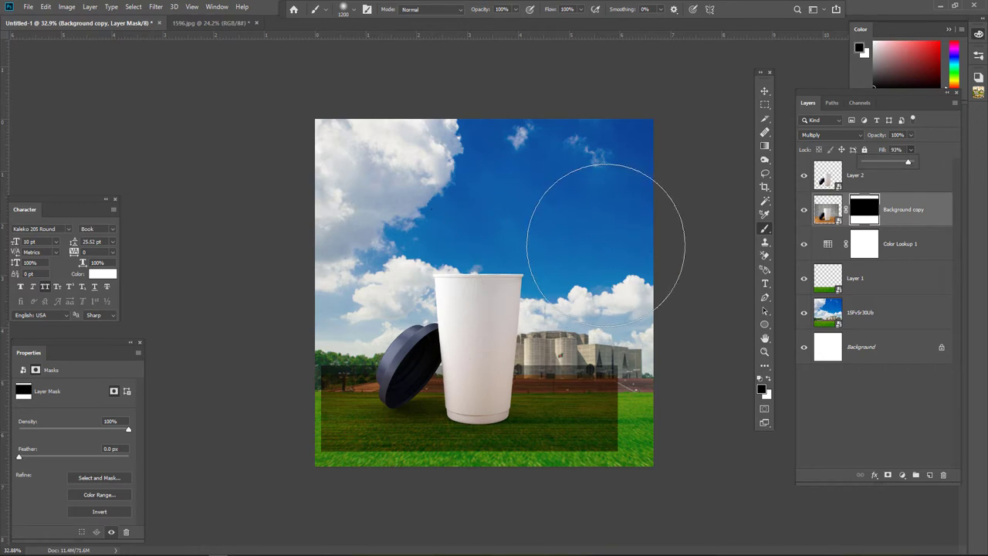
key("bracketleft")
key("bracketleft")
key("bracketleft")
key("bracketleft")
key("bracketleft")
key("bracketleft")
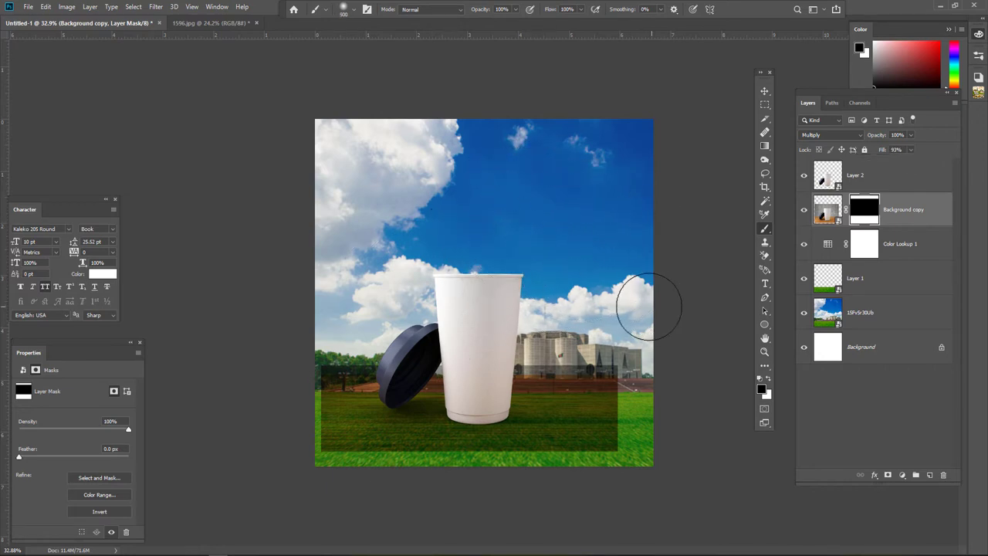
left_click(579, 9)
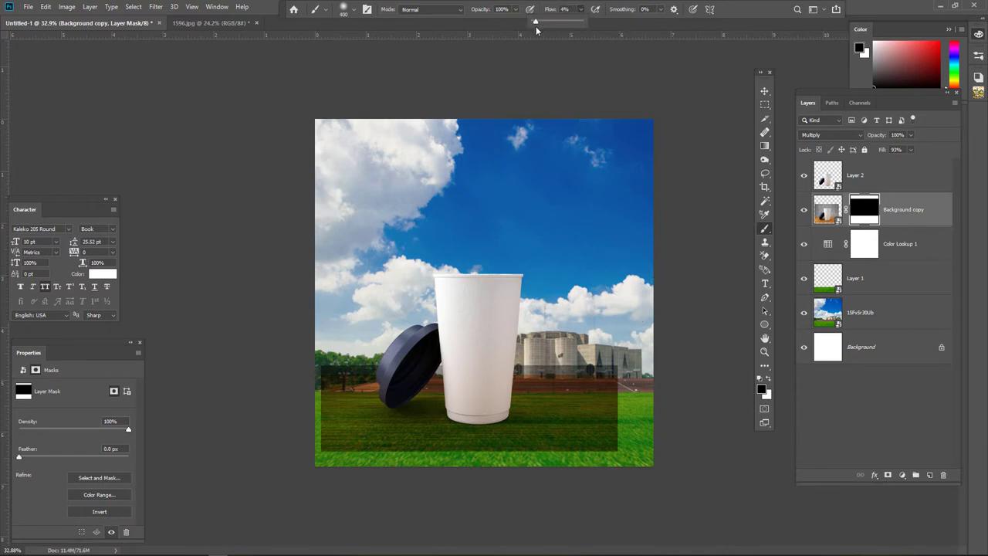
left_click(328, 354)
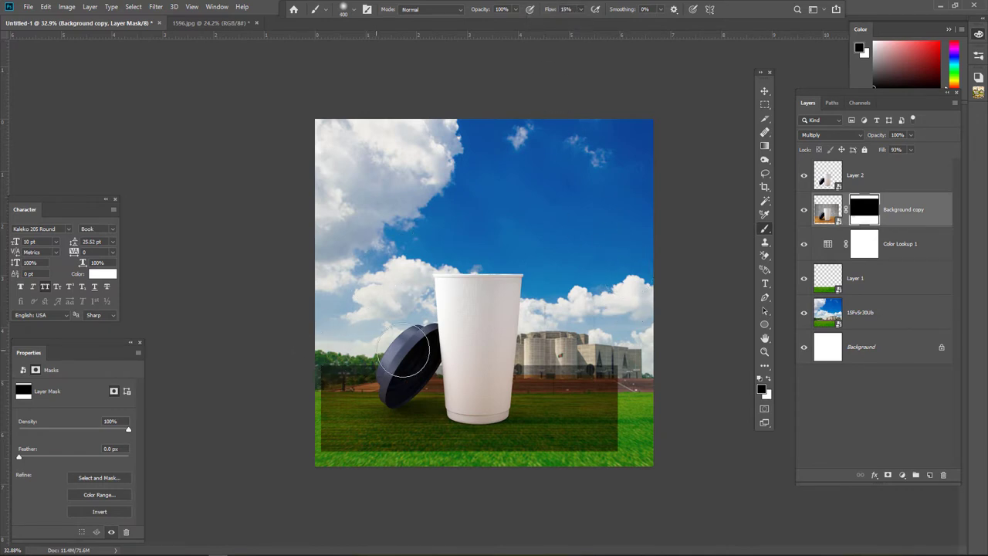
Step: Softly paint beneath the cup to blend the tabletop edge and grass into a shadow patch
mouse_move(361, 354)
left_mouse_down()
mouse_move(543, 366)
mouse_move(639, 458)
left_mouse_up()
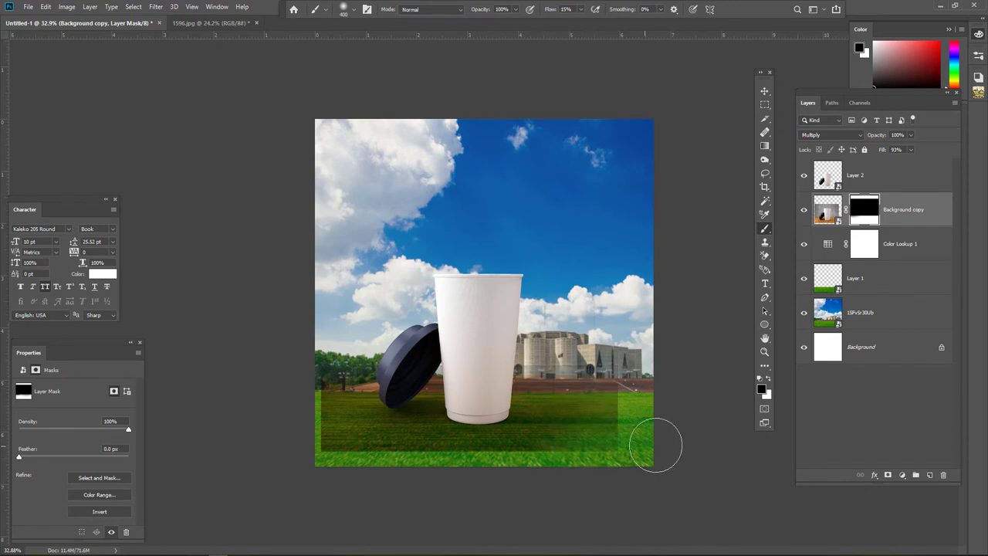
left_click_drag(640, 441, 624, 393)
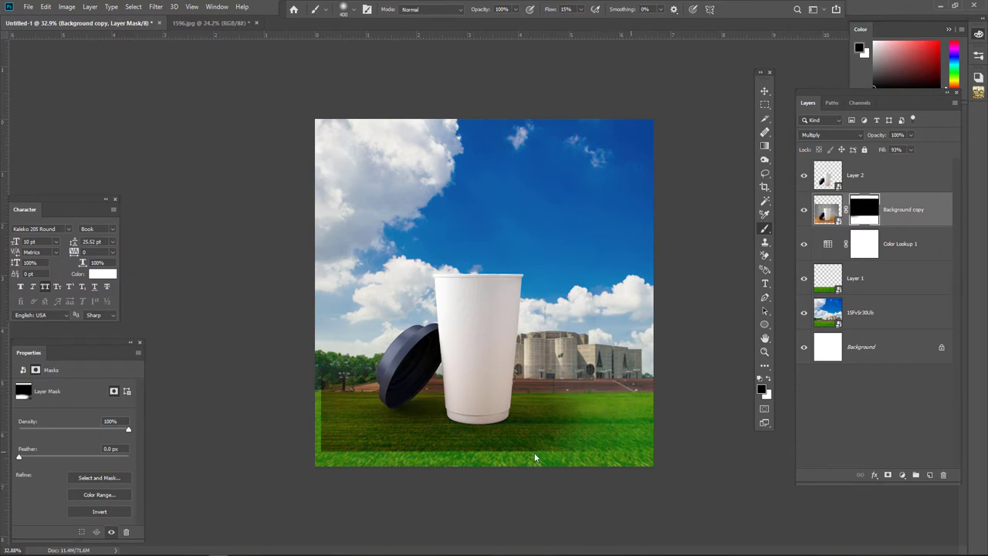
mouse_move(535, 458)
left_mouse_down()
mouse_move(465, 461)
mouse_move(532, 464)
mouse_move(499, 464)
left_mouse_up()
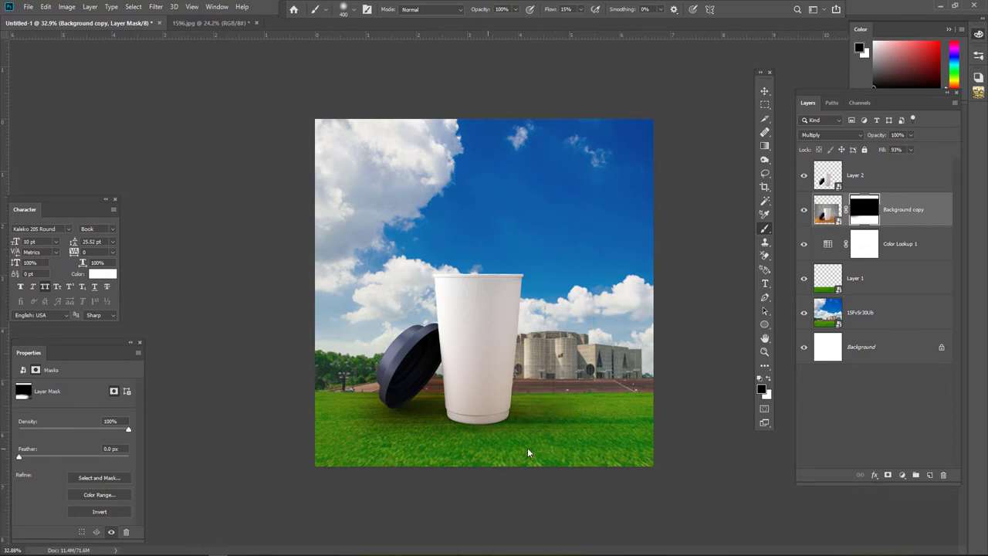
mouse_move(375, 471)
left_mouse_down()
mouse_move(369, 452)
mouse_move(393, 434)
mouse_move(386, 424)
mouse_move(371, 458)
mouse_move(397, 475)
mouse_move(491, 414)
mouse_move(427, 362)
mouse_move(538, 372)
left_mouse_up()
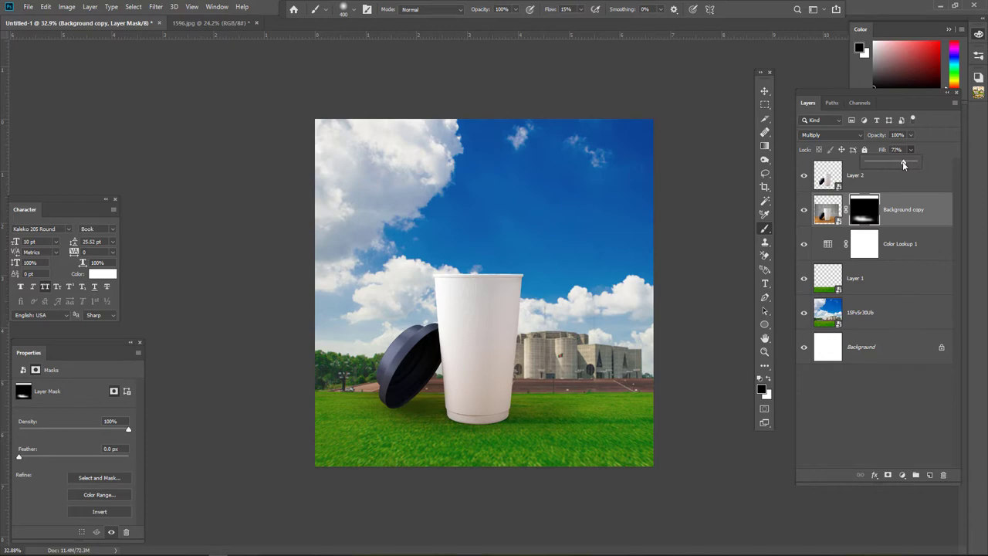
scroll(571, 267, "down", 3)
scroll(571, 267, "up", 2)
scroll(572, 269, "up", 3)
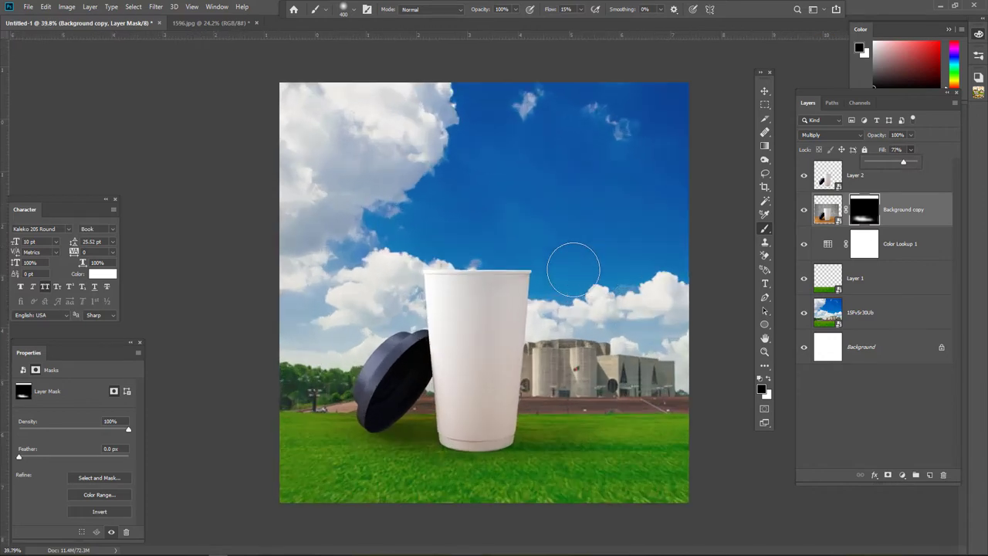
scroll(572, 270, "up", 2)
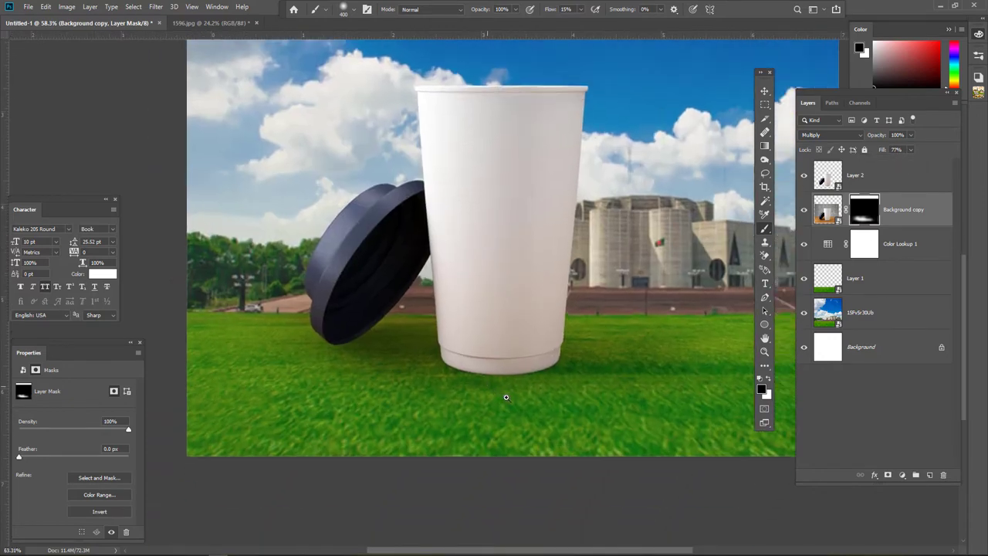
Step: Zoom and pan around the cup's base to inspect the shadow
scroll(506, 397, "up", 2)
scroll(505, 398, "down", 2)
scroll(503, 396, "up", 1)
scroll(501, 396, "up", 1)
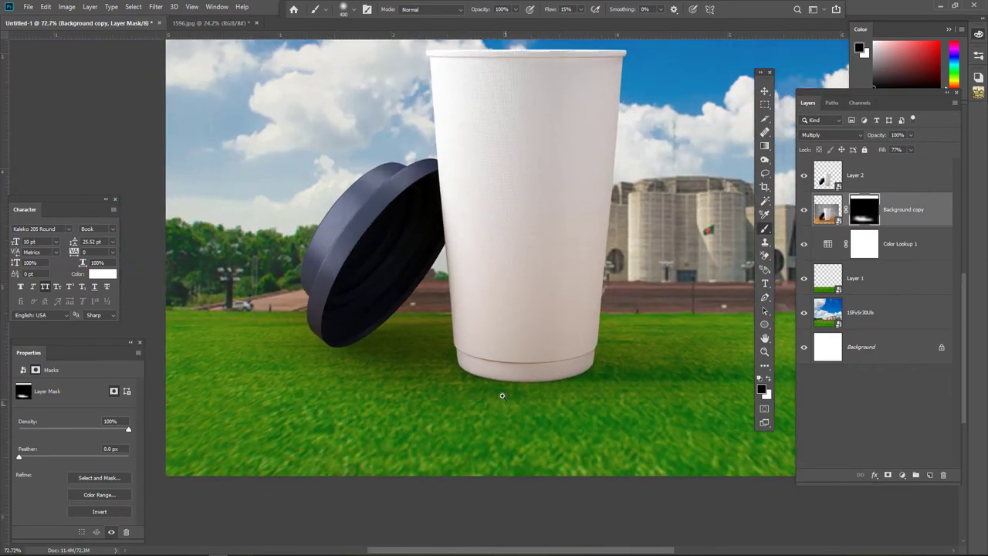
scroll(502, 396, "up", 2)
scroll(509, 397, "up", 1)
left_click_drag(434, 377, 484, 397)
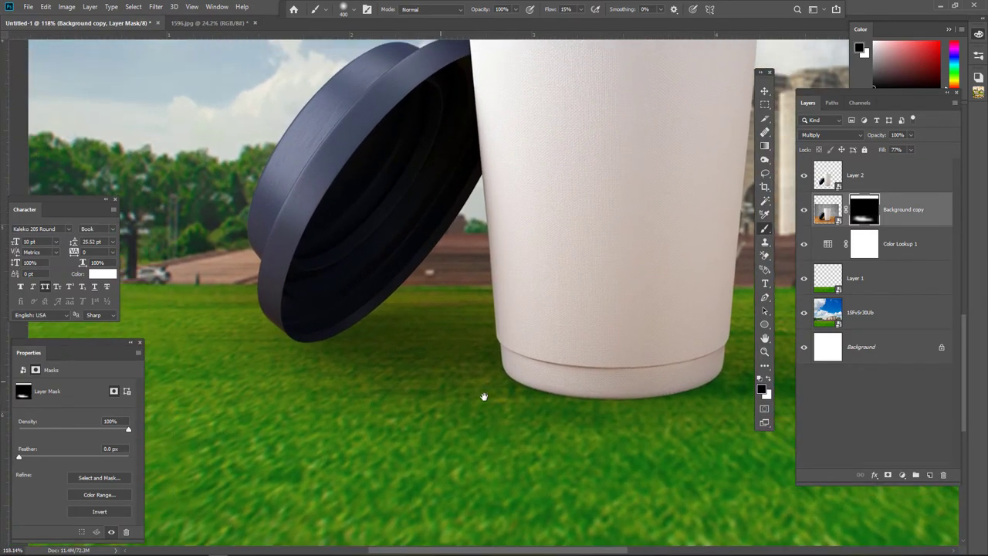
scroll(484, 396, "down", 1)
scroll(342, 371, "down", 1)
scroll(401, 363, "down", 3)
scroll(451, 359, "up", 1)
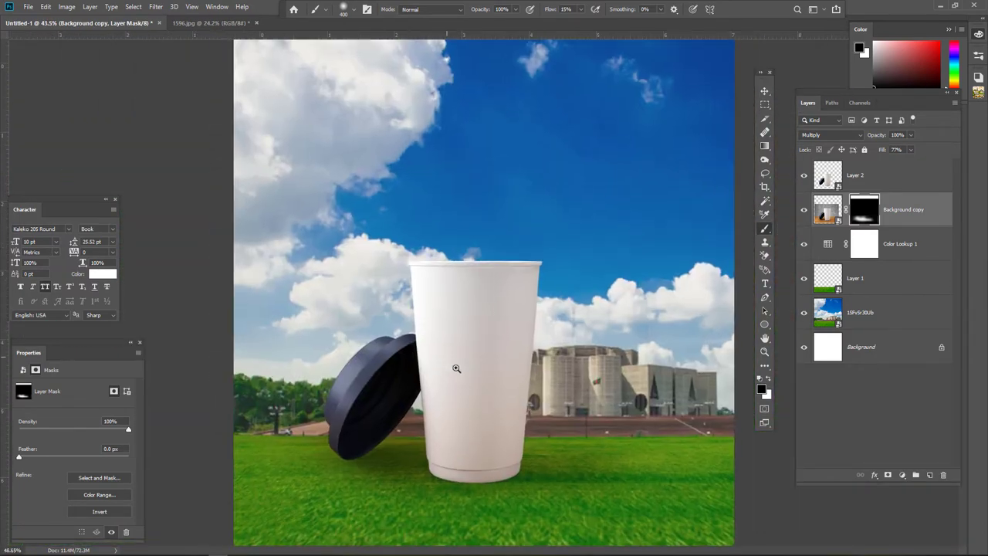
scroll(456, 369, "down", 1)
Step: Settle Background copy's fill at 73%, keeping its Multiply blend mode
left_click(910, 150)
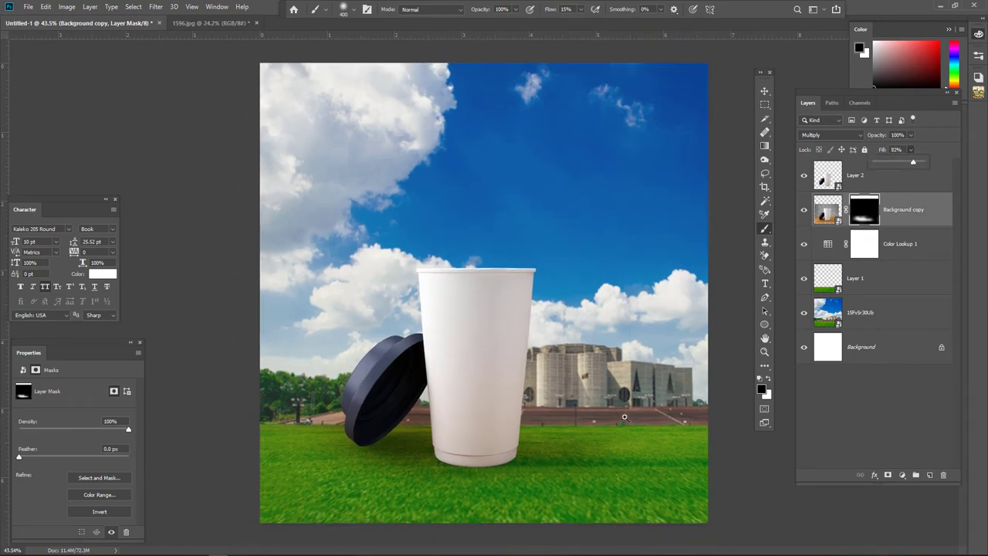
scroll(623, 419, "down", 1)
scroll(606, 420, "up", 1)
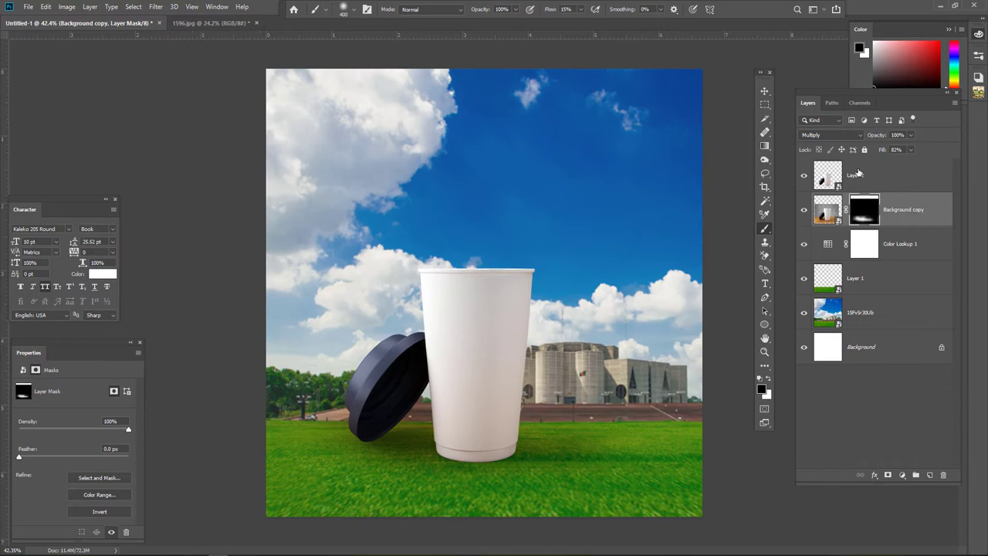
left_click(895, 149)
type("32")
key("Return")
left_click(835, 135)
left_click(869, 166)
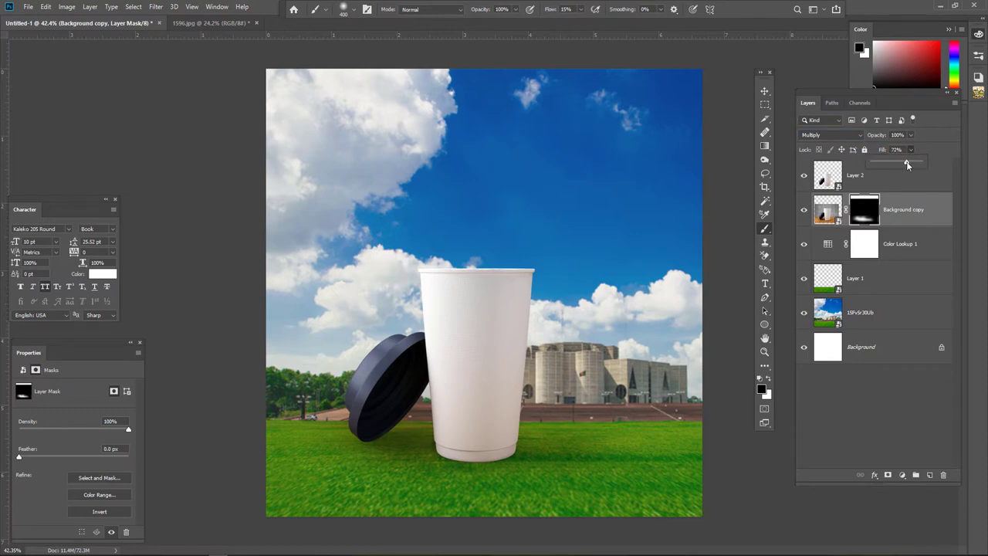
left_click(384, 354)
mouse_move(513, 373)
left_mouse_down()
mouse_move(513, 310)
mouse_move(548, 344)
left_mouse_up()
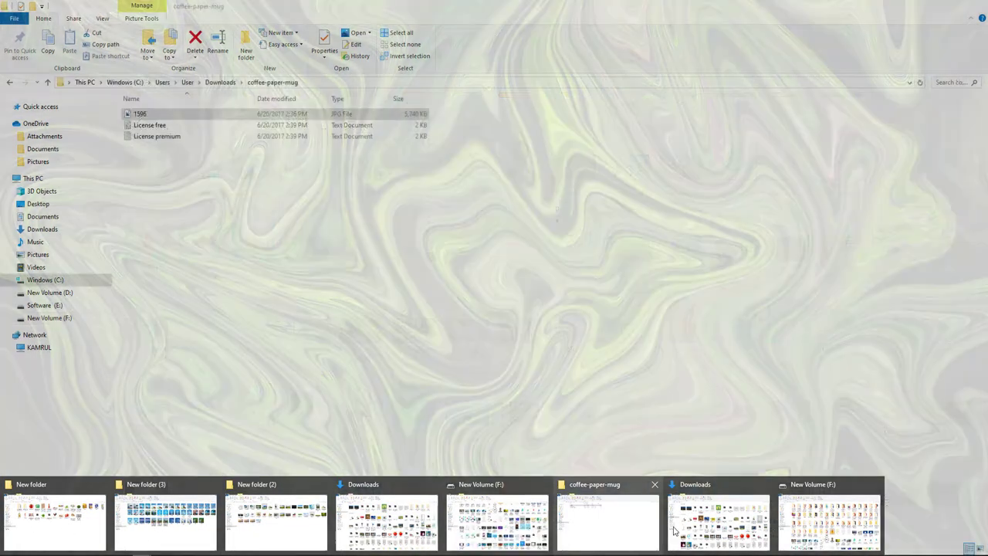
Step: Drag 'pngwave (1)' from the Downloads folder onto the Untitled-1 canvas
left_click(674, 529)
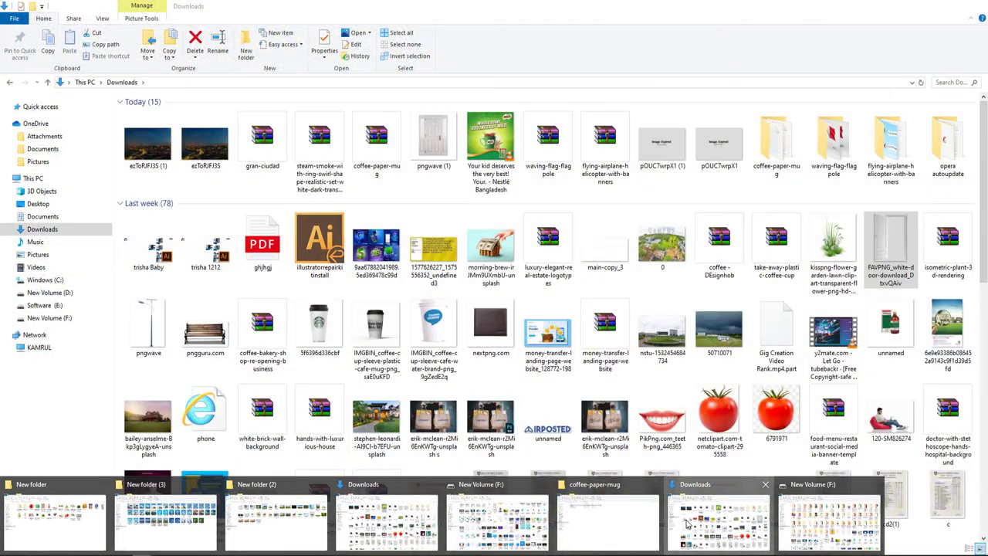
left_click_drag(423, 154, 221, 550)
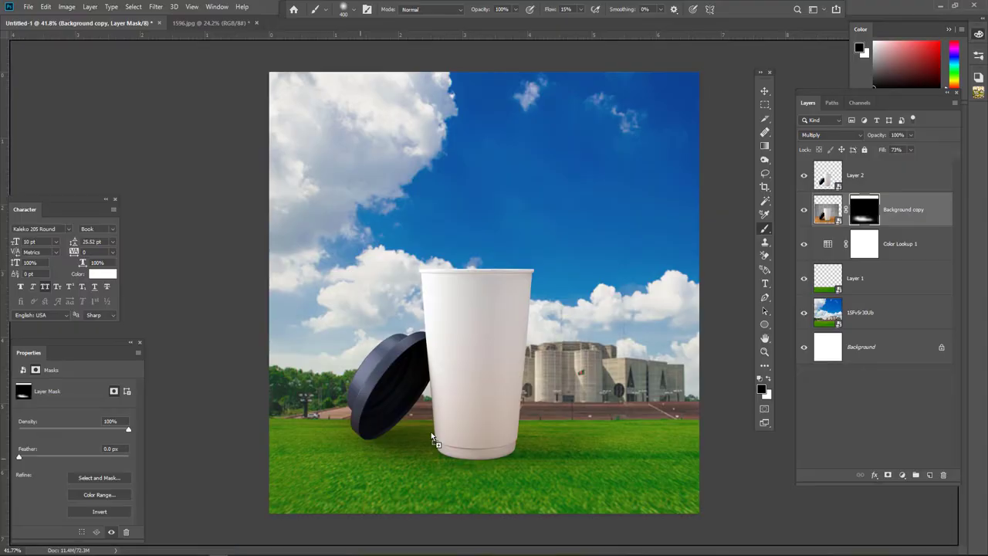
left_click_drag(221, 550, 479, 430)
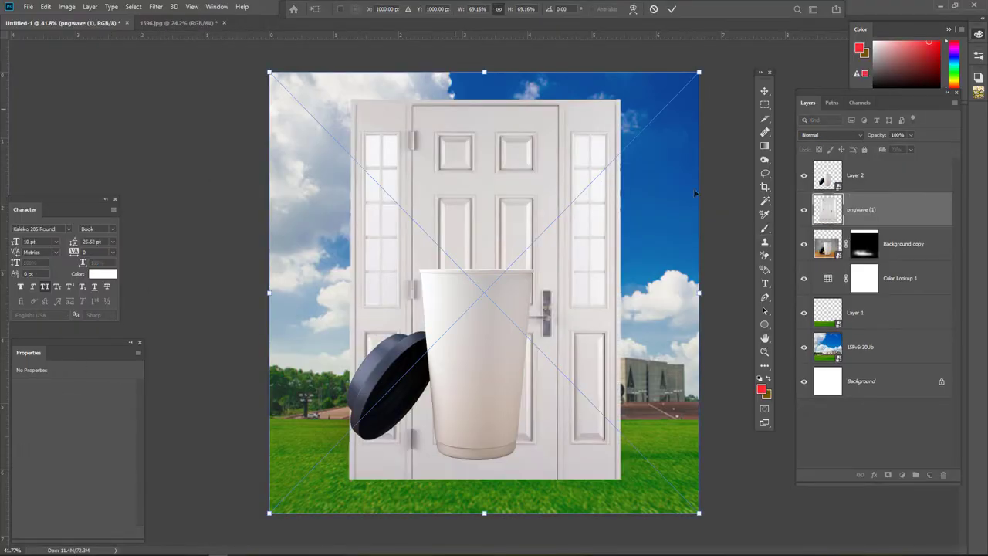
Step: Commit the door, move it above Layer 2, and scale it onto the cup's base
key("Return")
left_click_drag(887, 210, 879, 162)
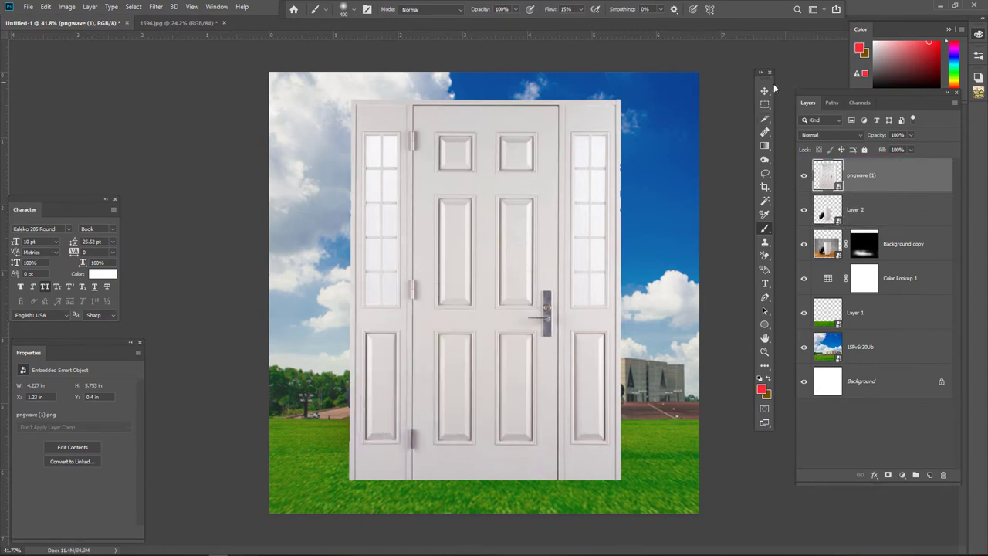
key("ctrl+t")
mouse_move(489, 159)
left_mouse_down()
mouse_move(492, 497)
mouse_move(481, 318)
mouse_move(476, 433)
left_mouse_up()
scroll(517, 486, "up", 5)
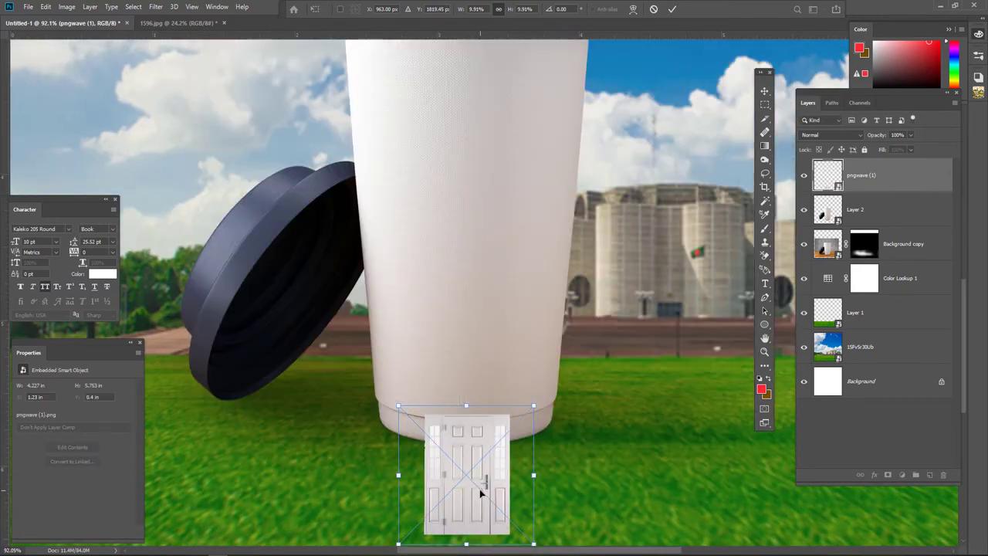
mouse_move(479, 490)
left_mouse_down()
mouse_move(480, 379)
mouse_move(478, 402)
left_mouse_up()
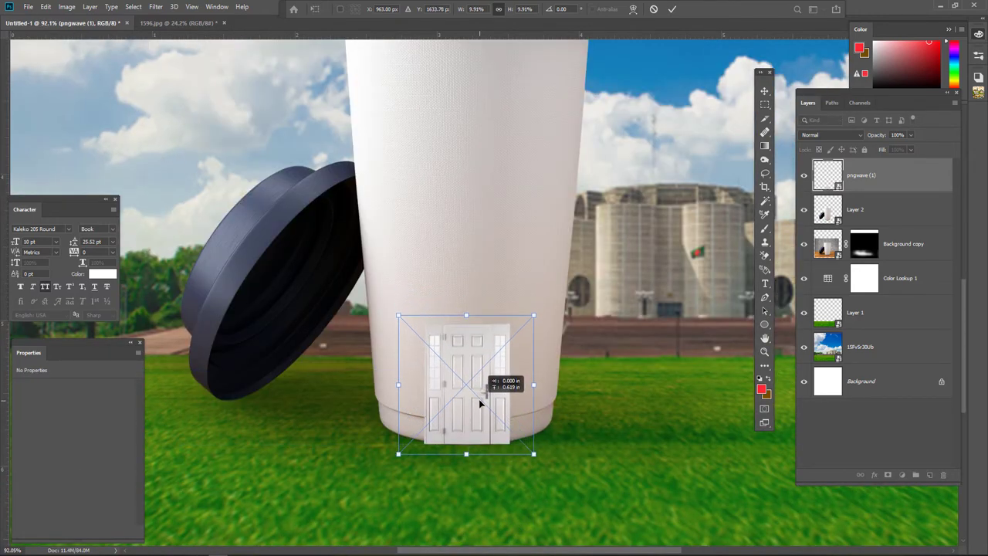
left_click_drag(466, 315, 468, 269)
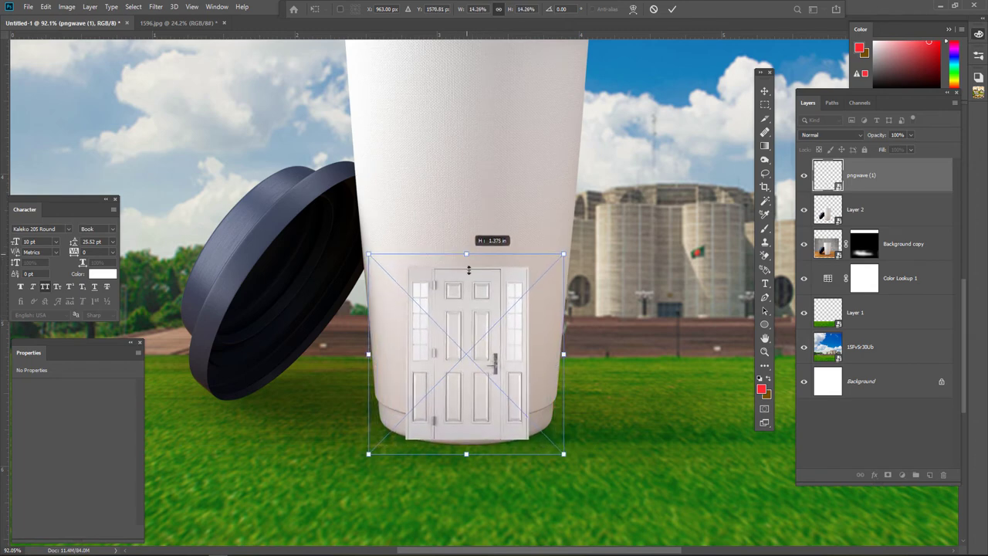
left_click_drag(481, 316, 482, 314)
Step: Nudge the door into place at about 14%, apply it, and select the cup layer below
key("Up")
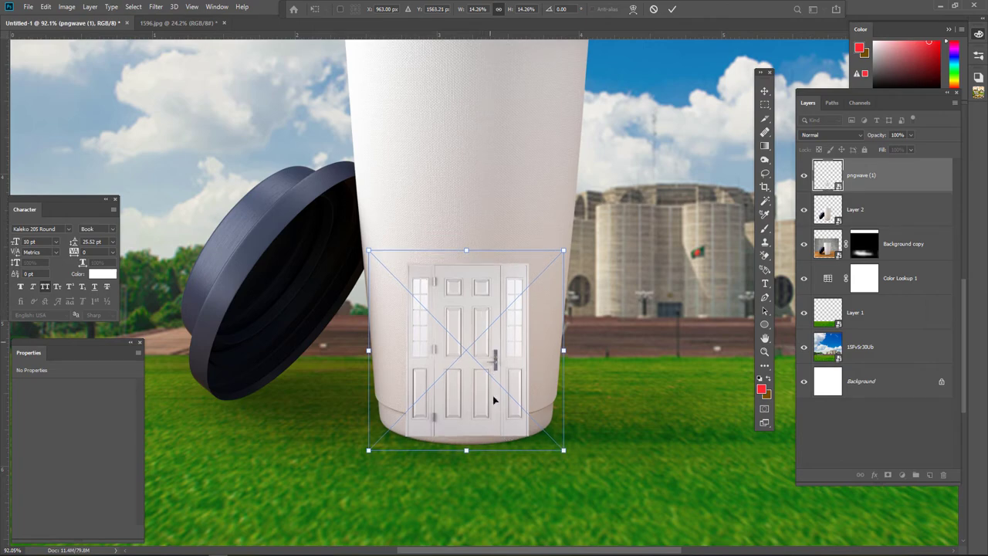
scroll(510, 445, "up", 5)
key("Down")
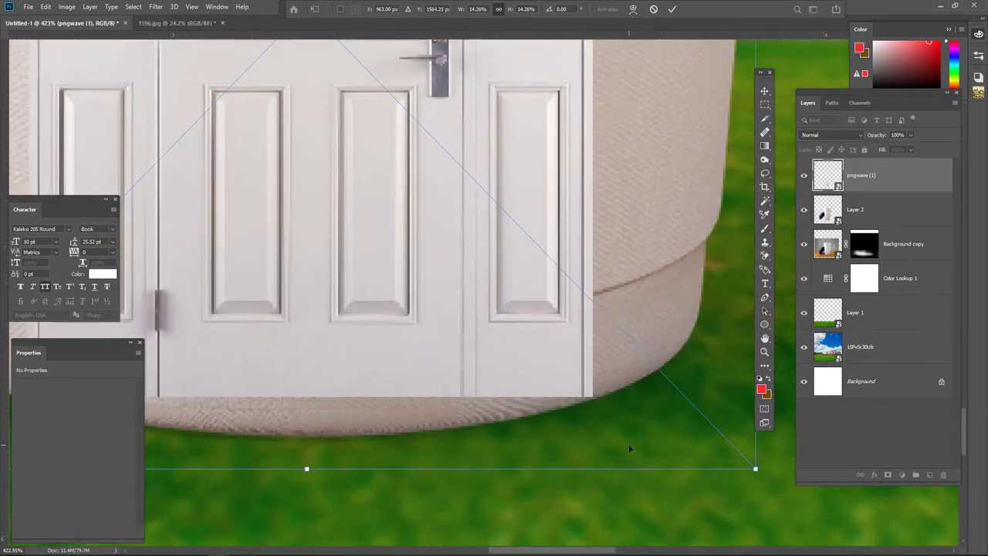
left_click_drag(629, 448, 717, 442)
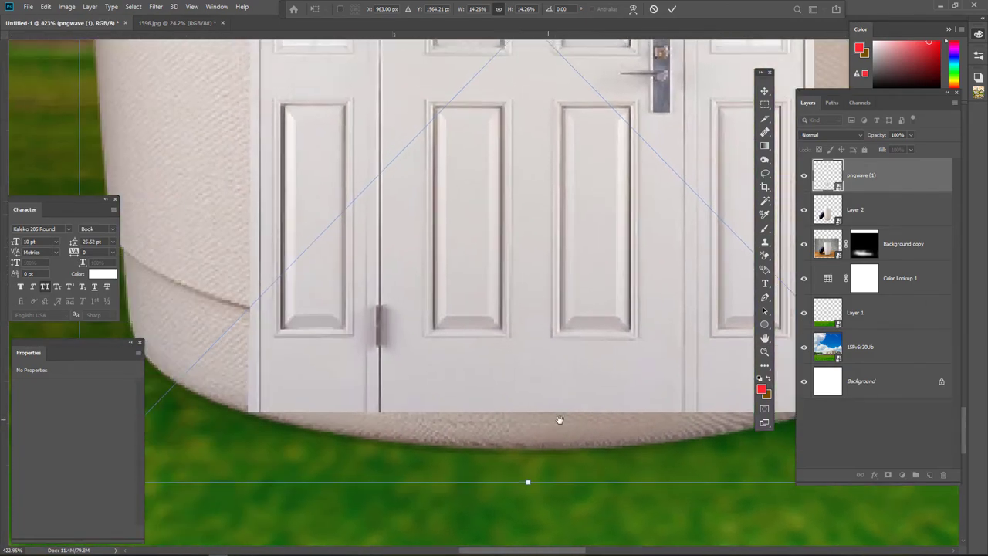
scroll(560, 419, "down", 3)
scroll(559, 419, "down", 3)
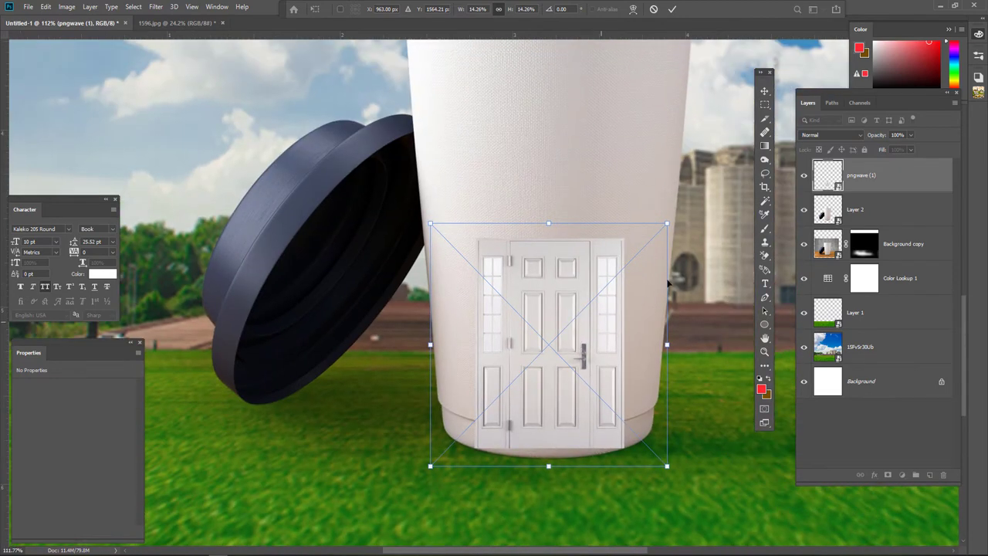
key("Return")
key("alt+bracketleft")
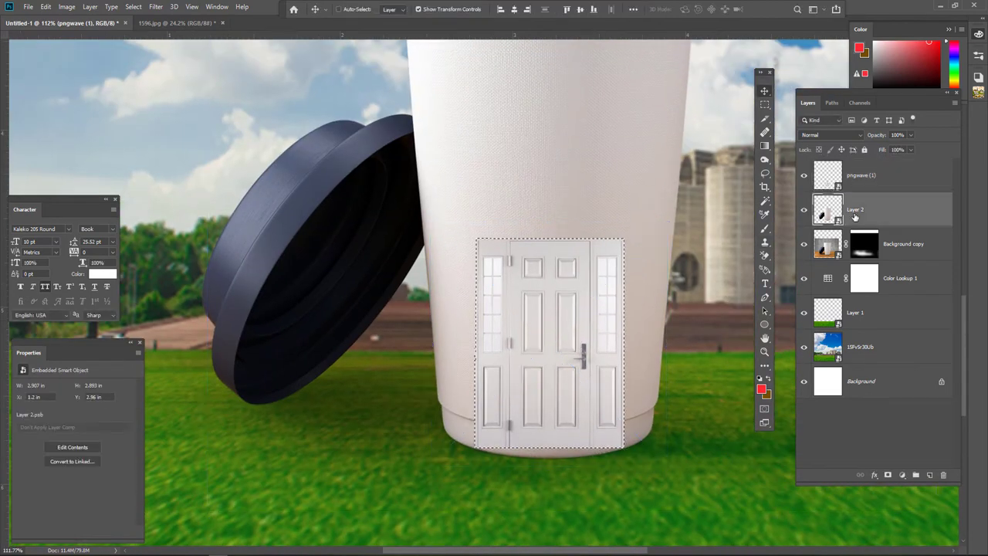
Step: Add a door-shaped layer mask to Layer 2 and ready a small brush on it
left_click(889, 477)
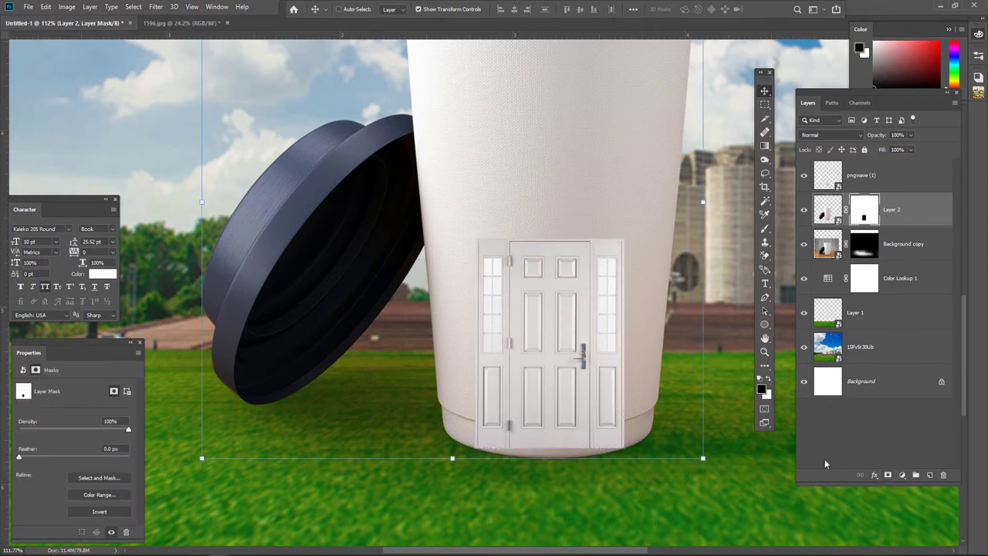
scroll(556, 463, "up", 2)
scroll(556, 464, "up", 3)
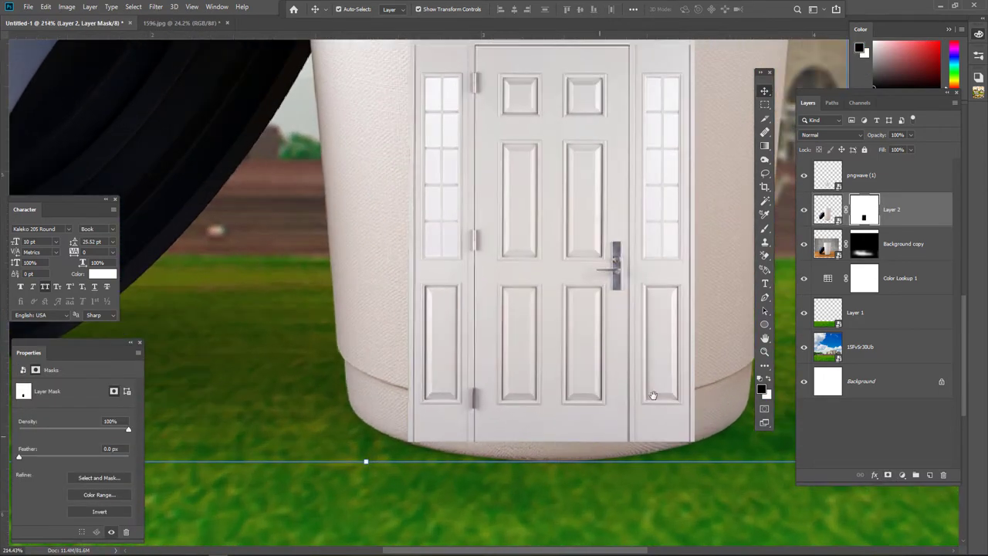
left_click(764, 230)
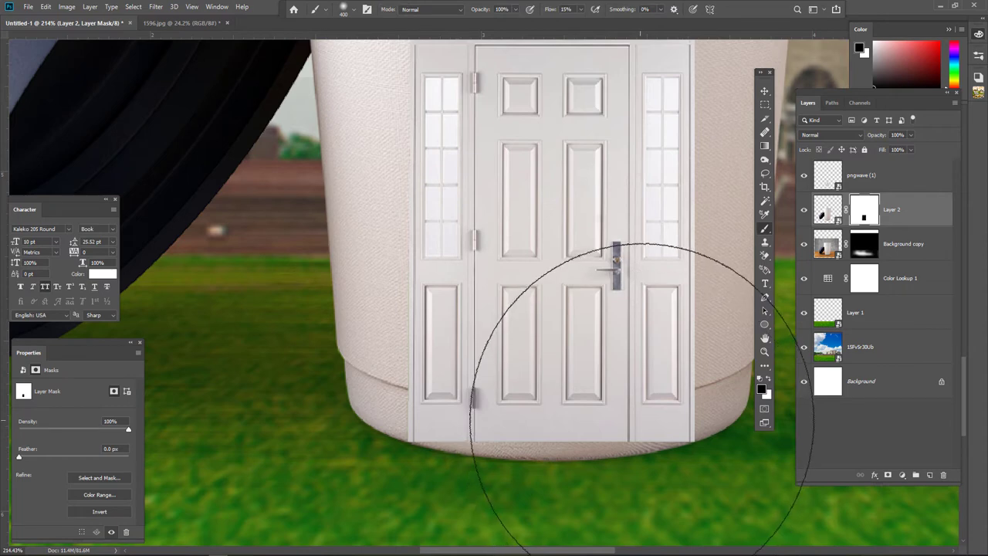
key("bracketleft")
key("bracketleft")
key("bracketleft")
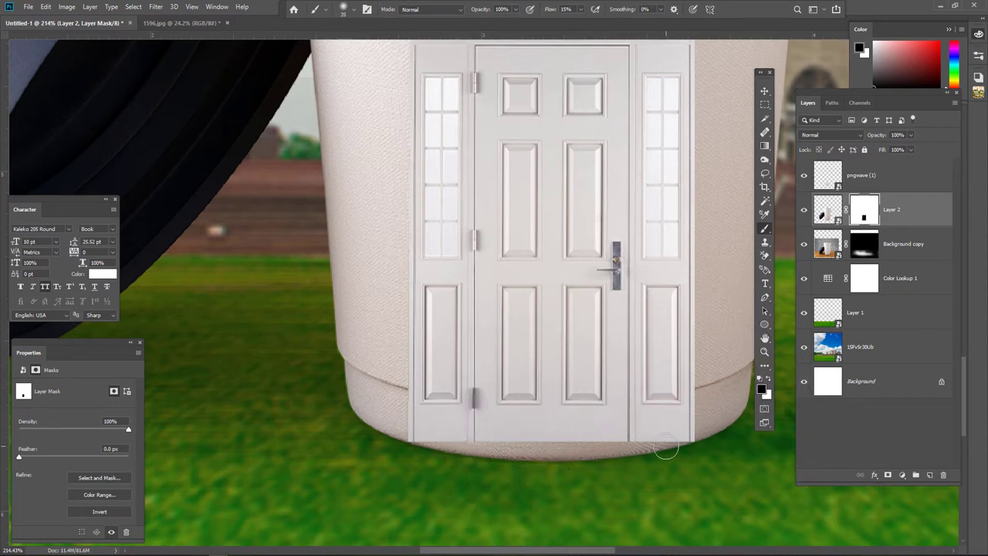
Step: Paint along the door's bottom edge to blend it into the grass
left_click_drag(666, 447, 678, 450)
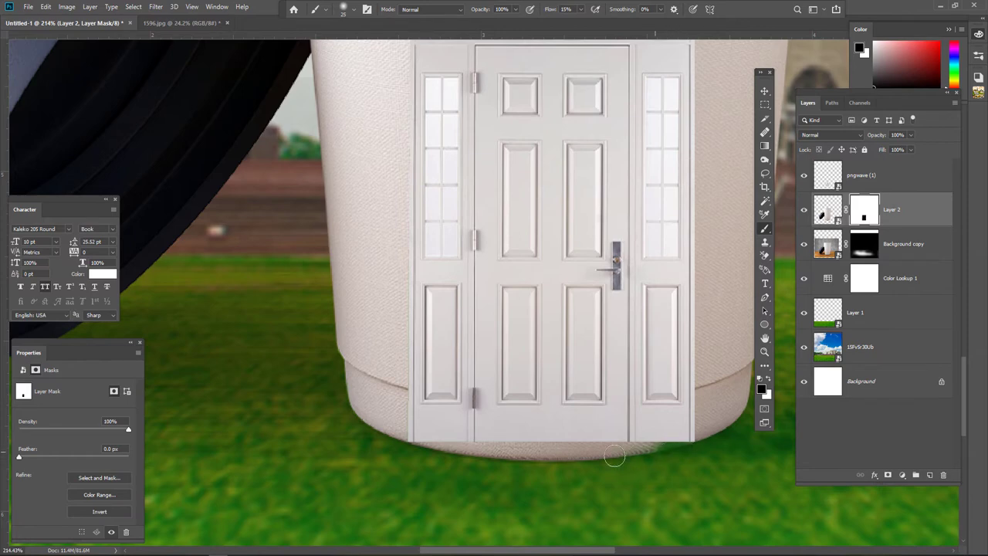
mouse_move(614, 456)
left_mouse_down()
mouse_move(611, 448)
mouse_move(584, 453)
mouse_move(665, 453)
left_mouse_up()
left_click_drag(558, 455, 424, 449)
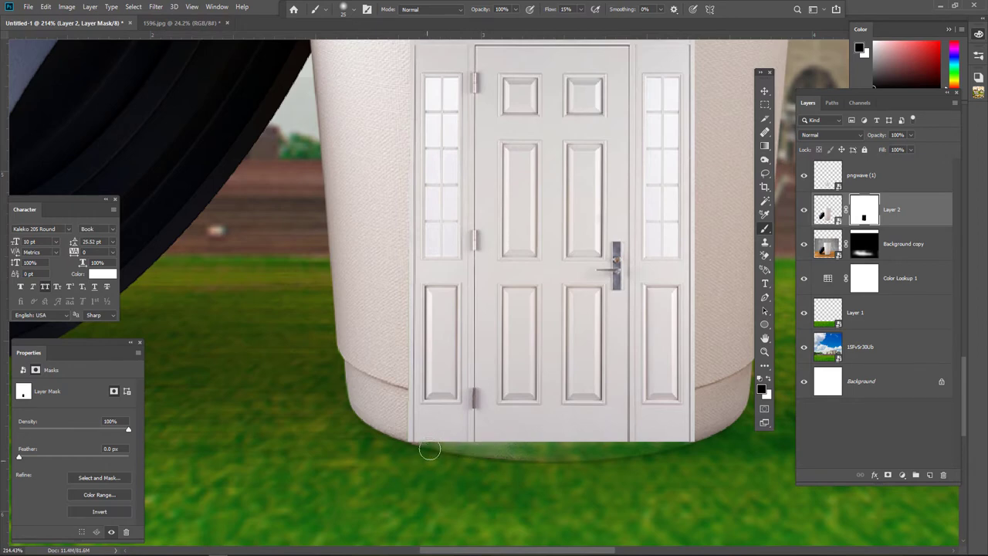
key("bracketleft")
key("bracketright")
key("bracketright")
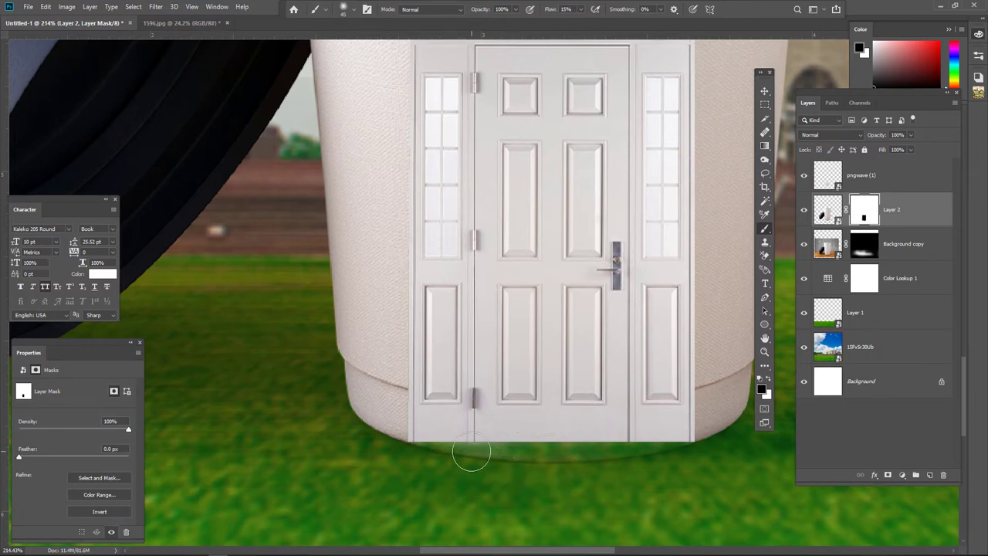
left_click_drag(472, 451, 439, 450)
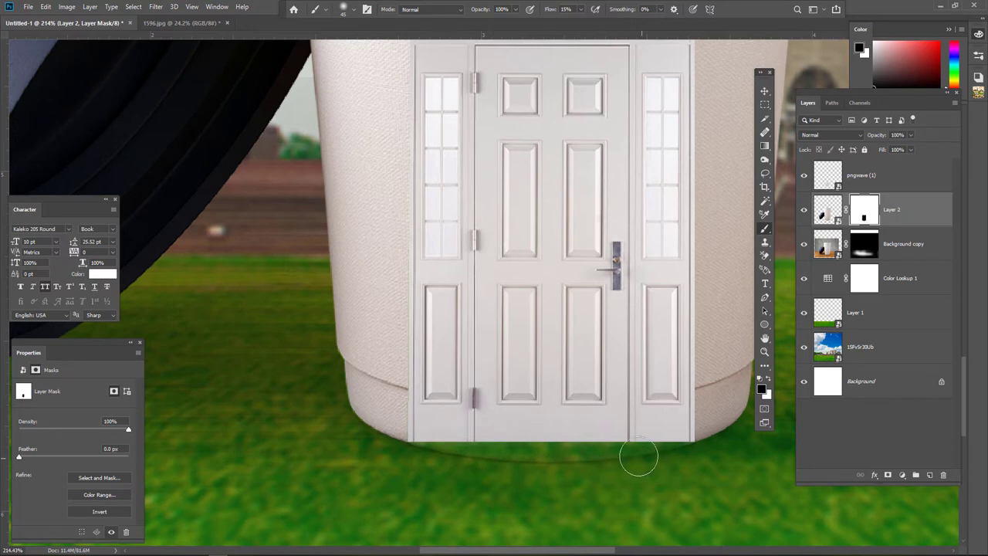
scroll(640, 456, "down", 1)
scroll(637, 432, "down", 2)
scroll(635, 396, "down", 1)
Step: Darken the shadow under the door's base on the Background copy mask, varying brush size
scroll(637, 378, "down", 3)
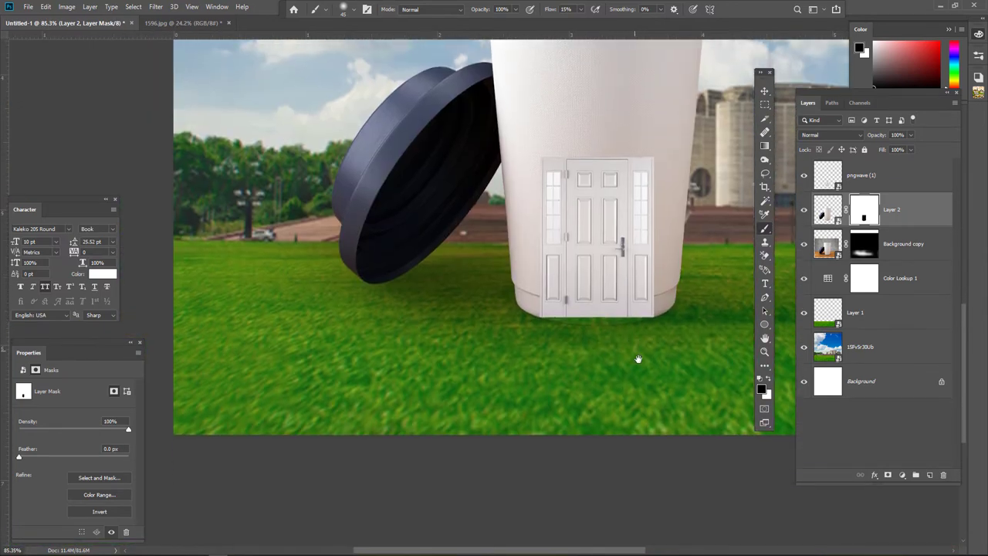
scroll(617, 363, "up", 1)
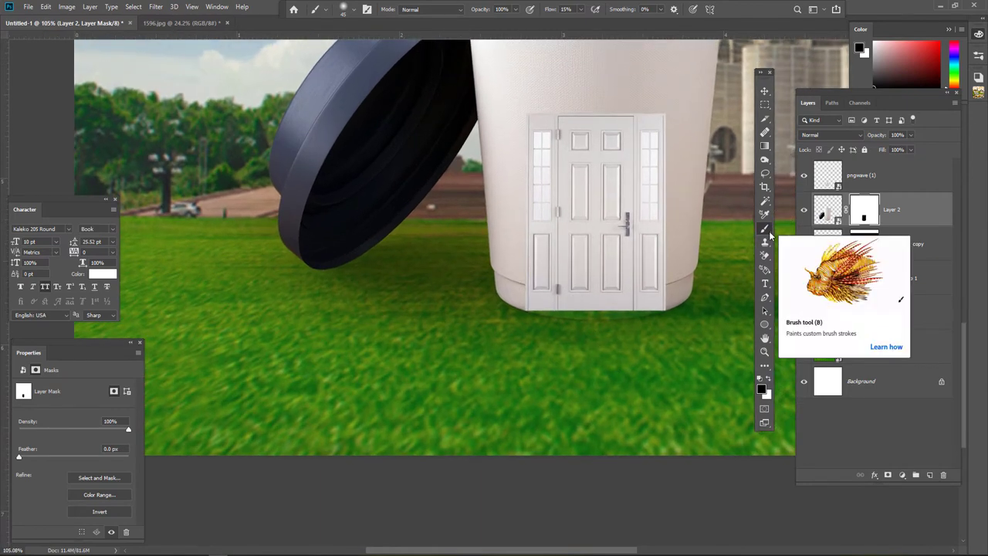
scroll(549, 317, "up", 1)
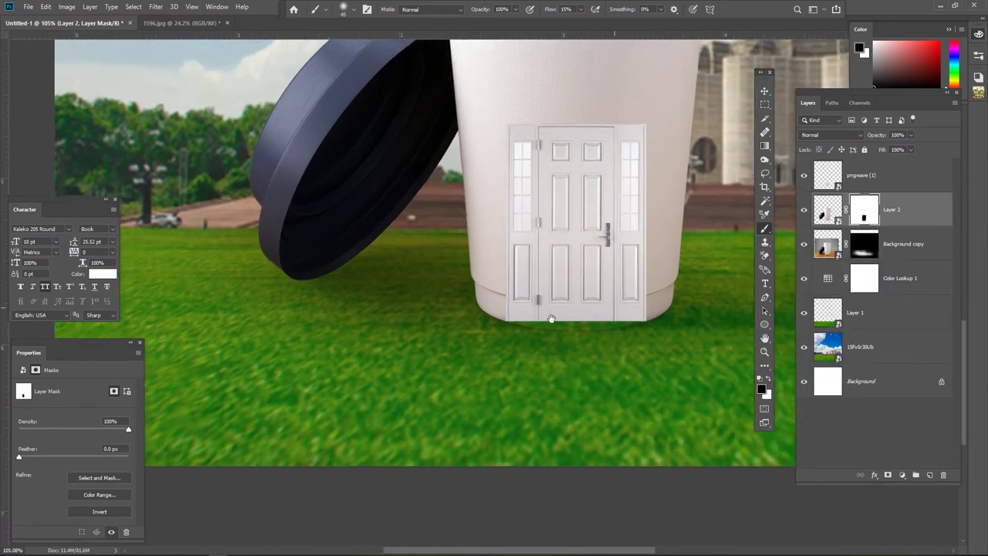
scroll(559, 333, "right", 2)
scroll(559, 334, "up", 1)
left_click(552, 332, "ctrl")
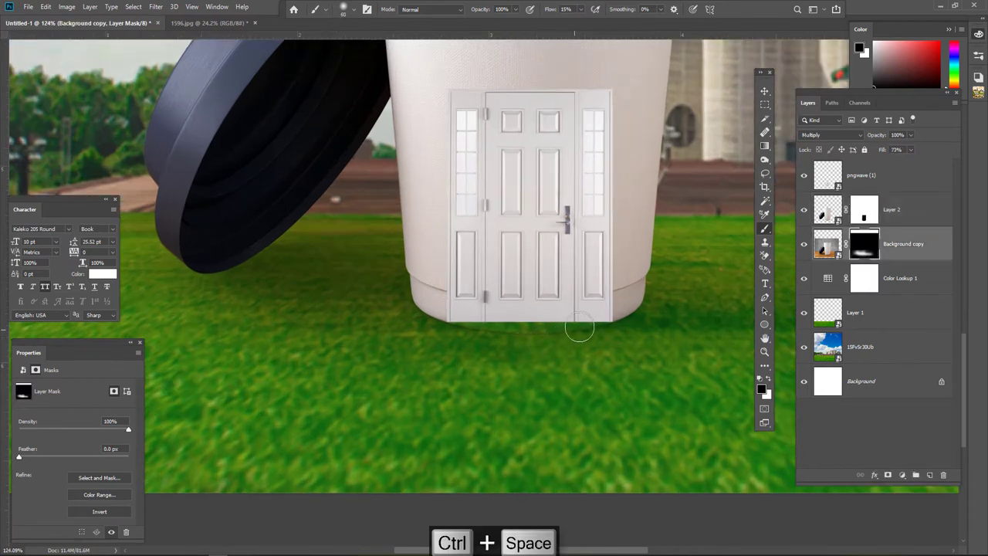
left_click_drag(571, 335, 593, 323)
key("bracketleft")
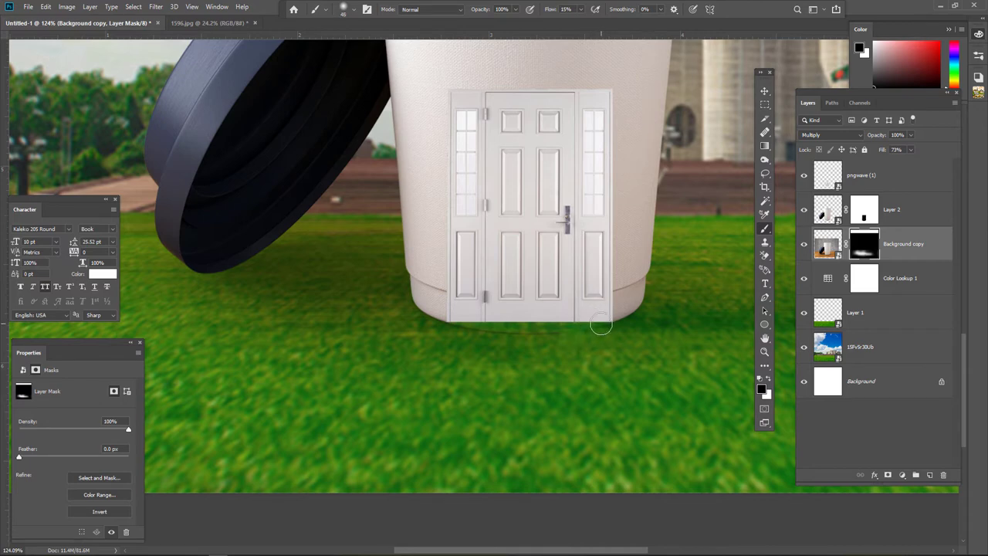
key("bracketright")
key("bracketright")
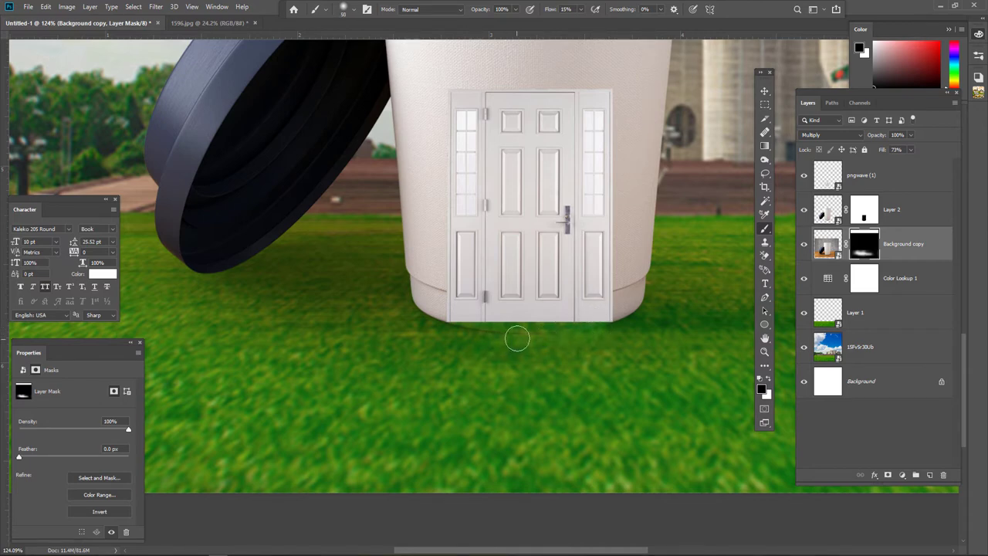
key("bracketleft")
key("bracketleft")
key("bracketleft")
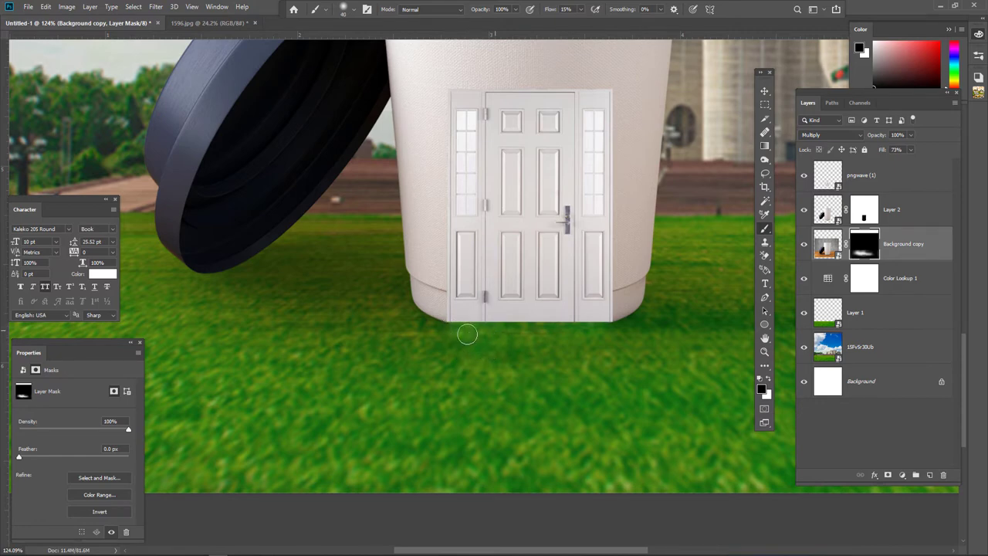
key("bracketright")
key("bracketright")
key("bracketright")
key("bracketright")
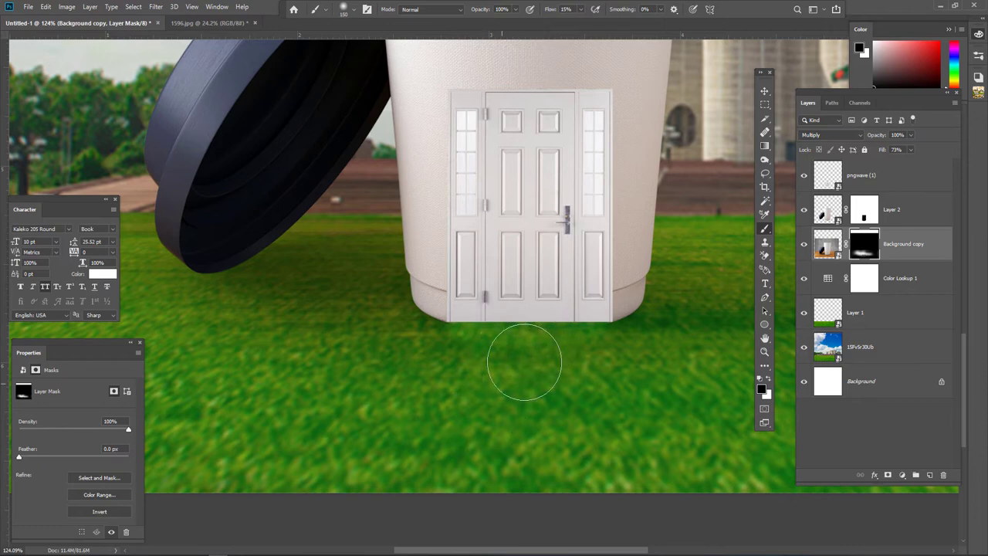
key("bracketright")
key("bracketright")
key("bracketleft")
key("bracketleft")
key("bracketleft")
key("bracketleft")
key("bracketleft")
key("bracketleft")
key("bracketleft")
key("bracketleft")
key("bracketright")
key("bracketright")
key("bracketright")
key("bracketright")
key("bracketright")
key("bracketright")
key("bracketright")
Step: Zoom out to review the composite and select the pngwave (1) door layer
scroll(455, 429, "down", 5)
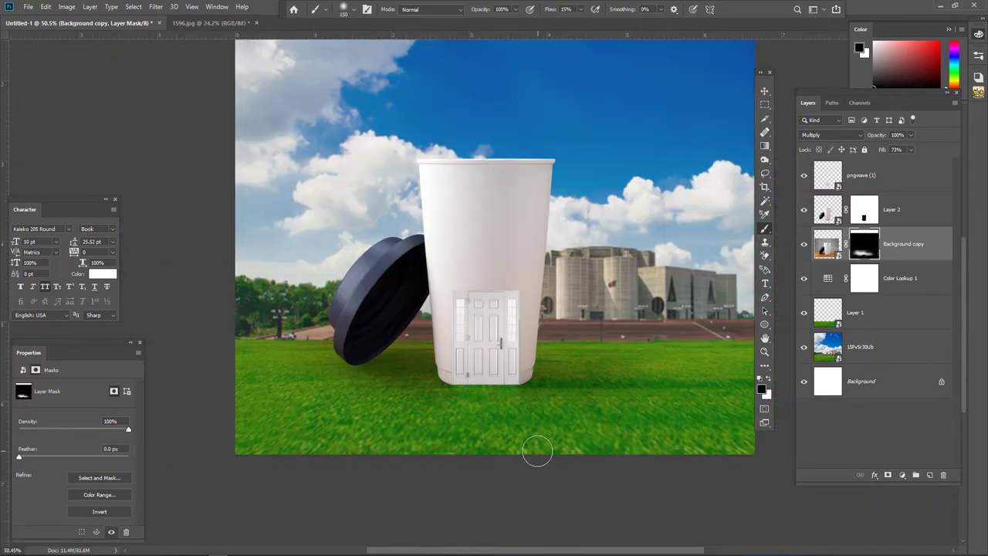
scroll(497, 334, "up", 2)
scroll(496, 334, "up", 2)
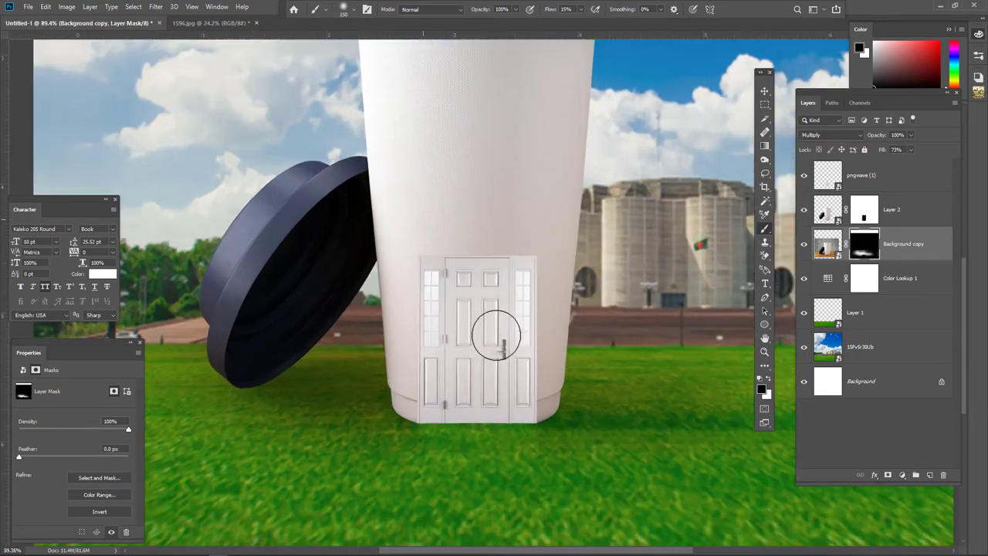
scroll(496, 334, "up", 2)
scroll(524, 317, "left", 3)
scroll(516, 286, "up", 1)
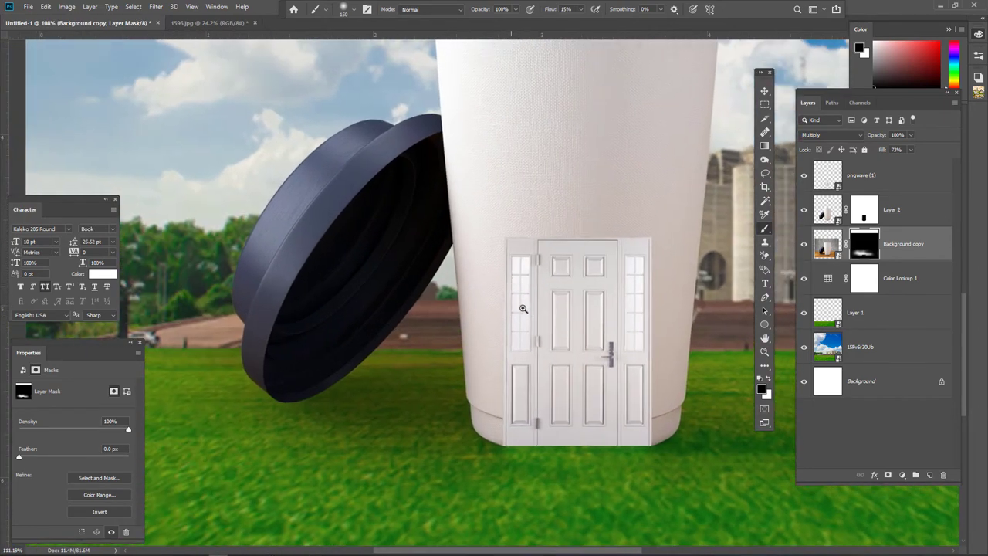
scroll(523, 308, "up", 1)
scroll(522, 322, "up", 1)
scroll(523, 322, "right", 2)
scroll(527, 338, "up", 1)
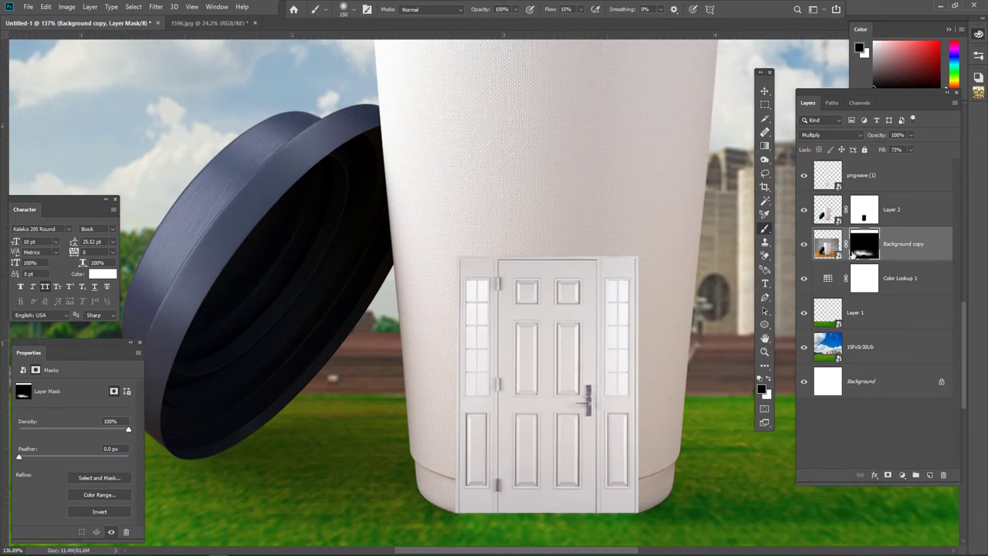
left_click(907, 216)
Step: In pngwave (1)'s Blending Options, enable Drop Shadow: distance 0 px, size 49 px, opacity 36%
right_click(888, 175)
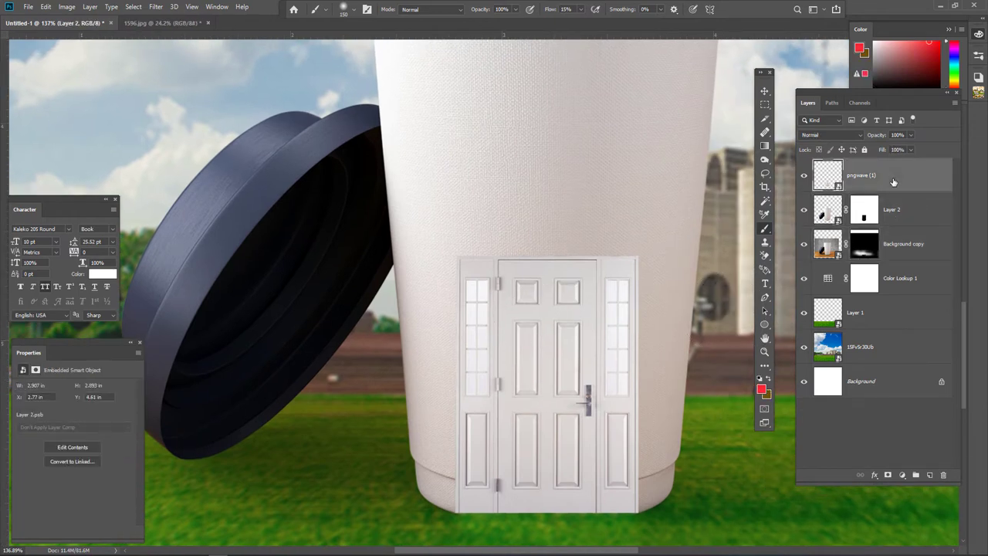
left_click(785, 120)
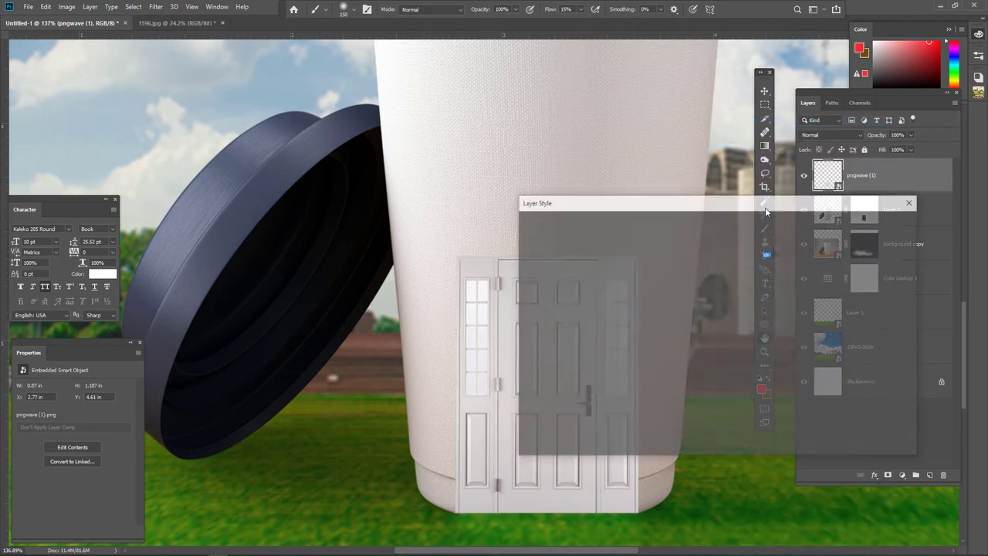
left_click_drag(593, 208, 640, 190)
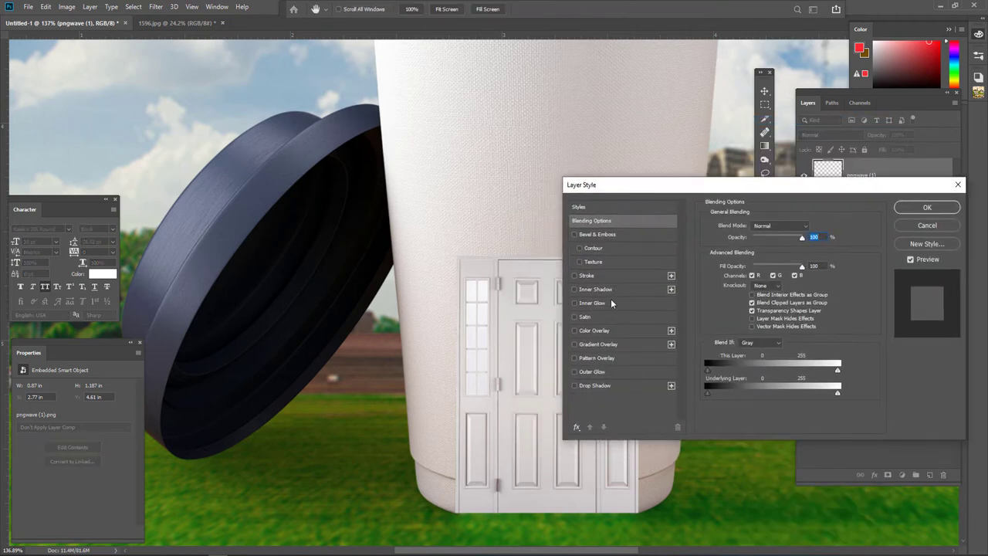
left_click(617, 384)
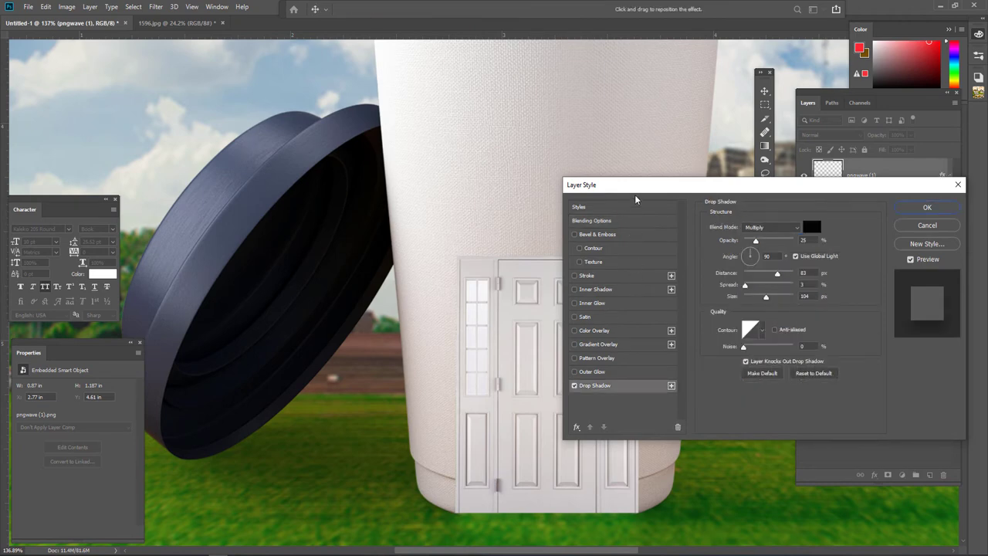
left_click_drag(640, 186, 645, 114)
mouse_move(770, 225)
left_mouse_down()
mouse_move(754, 226)
mouse_move(749, 209)
left_mouse_up()
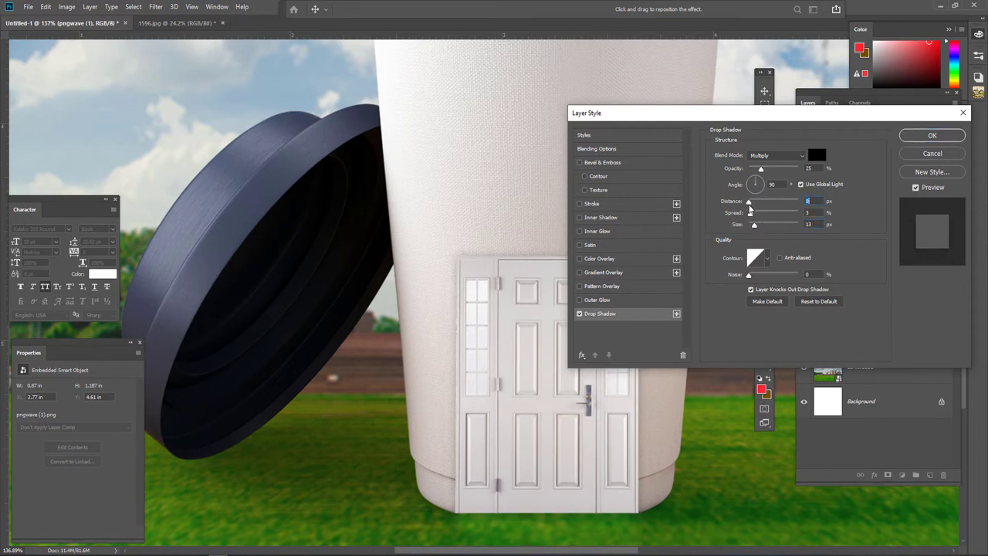
left_click_drag(755, 225, 760, 225)
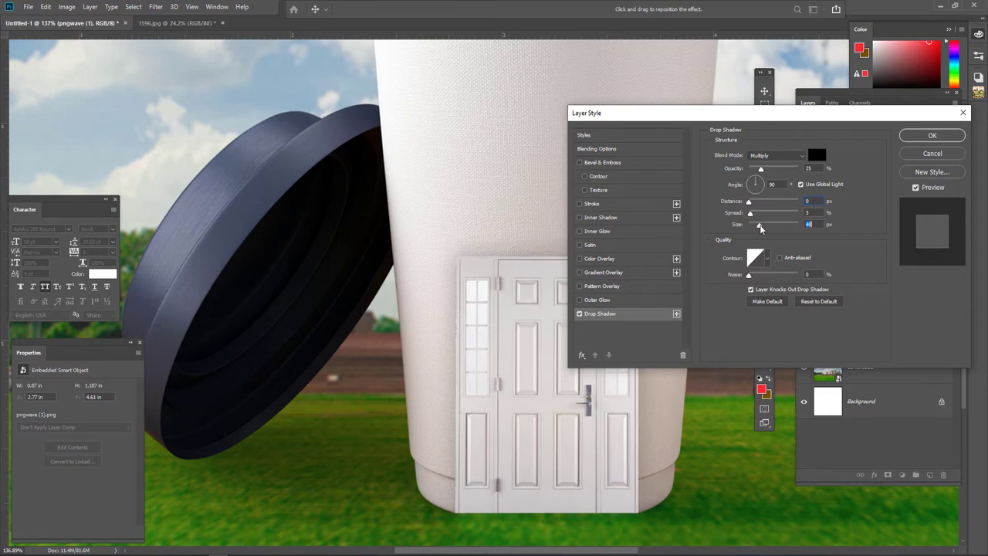
left_click_drag(760, 227, 763, 227)
left_click_drag(761, 168, 767, 169)
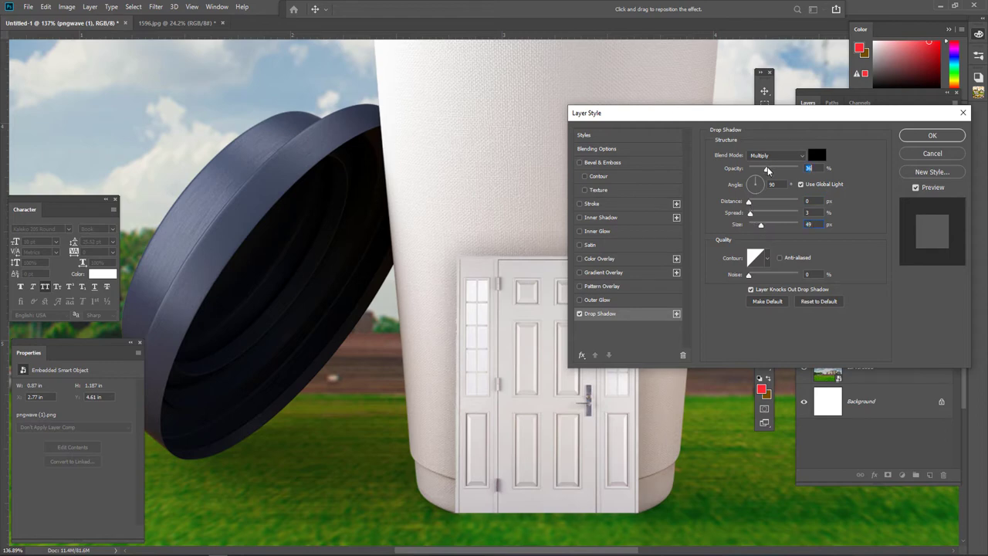
Step: Confirm the drop shadow and convert it into its own separate layer
left_click(932, 135)
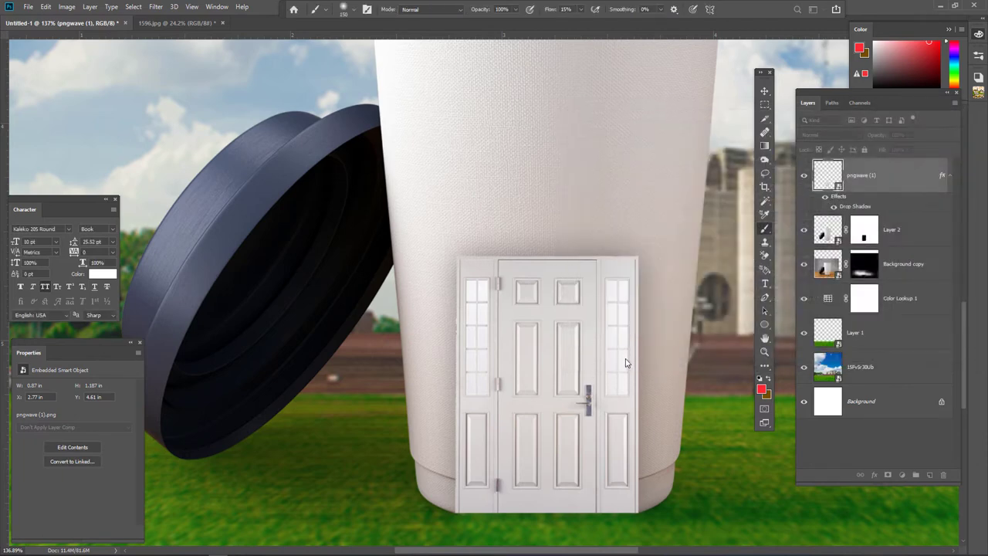
right_click(880, 211)
left_click(900, 378)
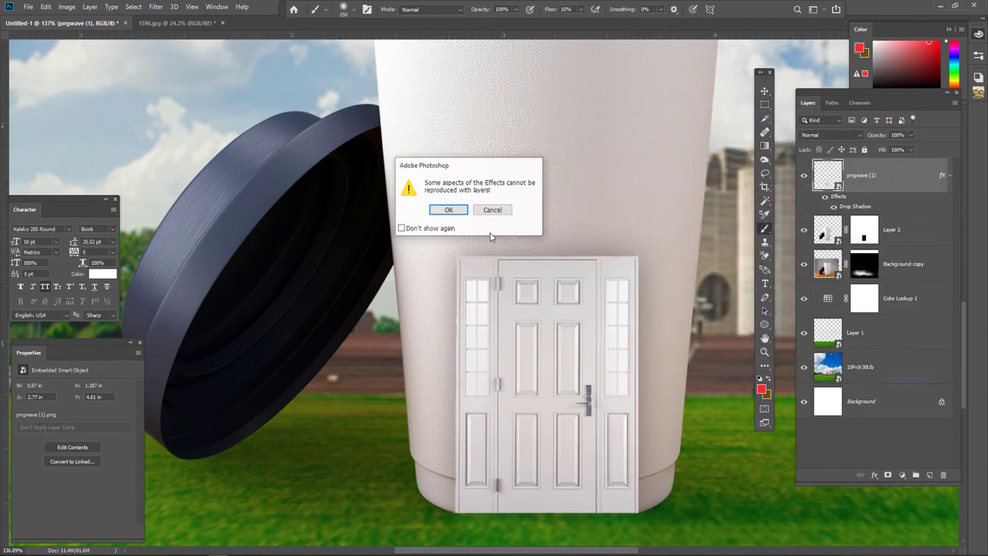
left_click(447, 210)
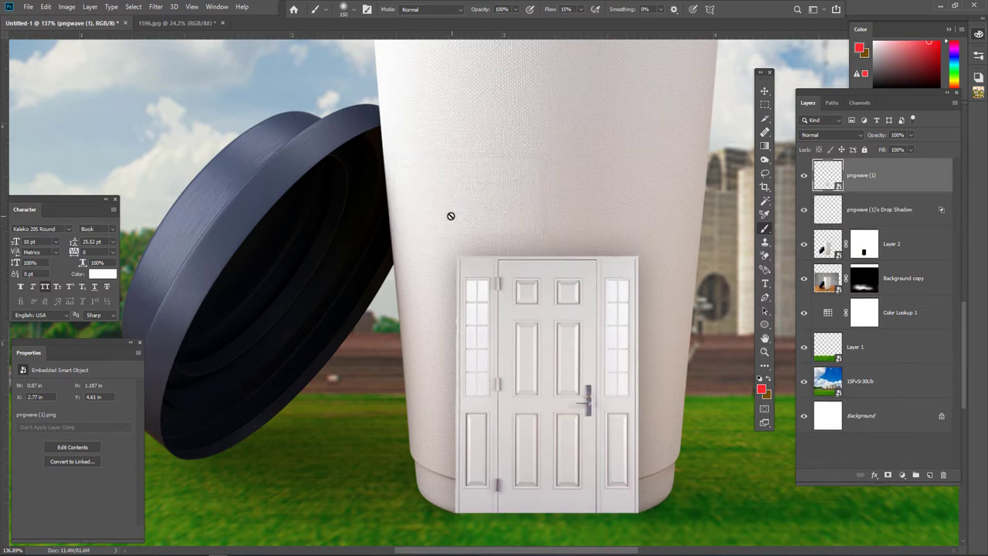
Step: Marquee the cup area above the door and mask the shadow out there
left_click(764, 103)
left_click_drag(421, 139, 788, 255)
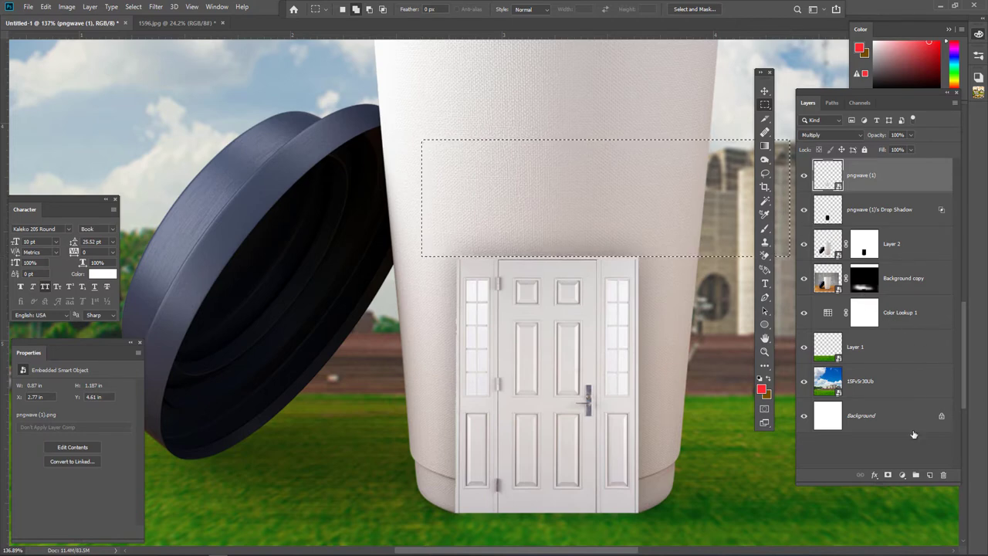
key("alt+bracketleft")
left_click(888, 475)
Step: Brush the shadow's mask black over the grass below the door, then deselect
left_click_drag(615, 486, 637, 366)
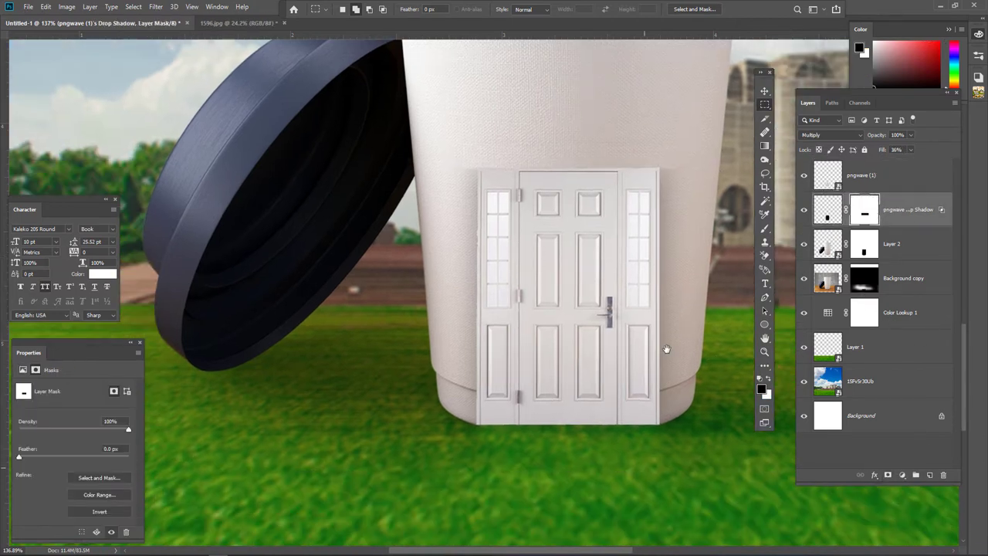
left_click_drag(455, 398, 772, 510)
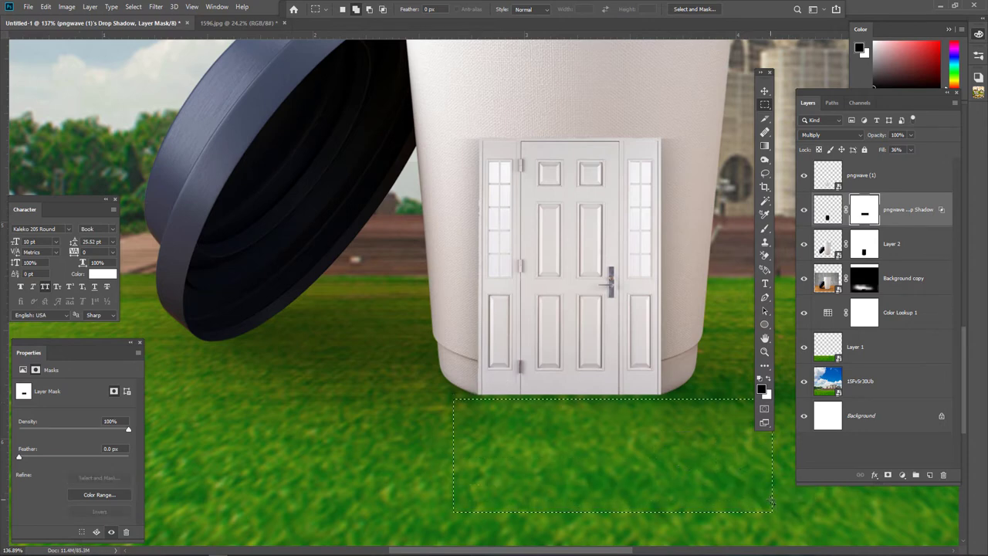
key("Up")
key("Up")
key("Up")
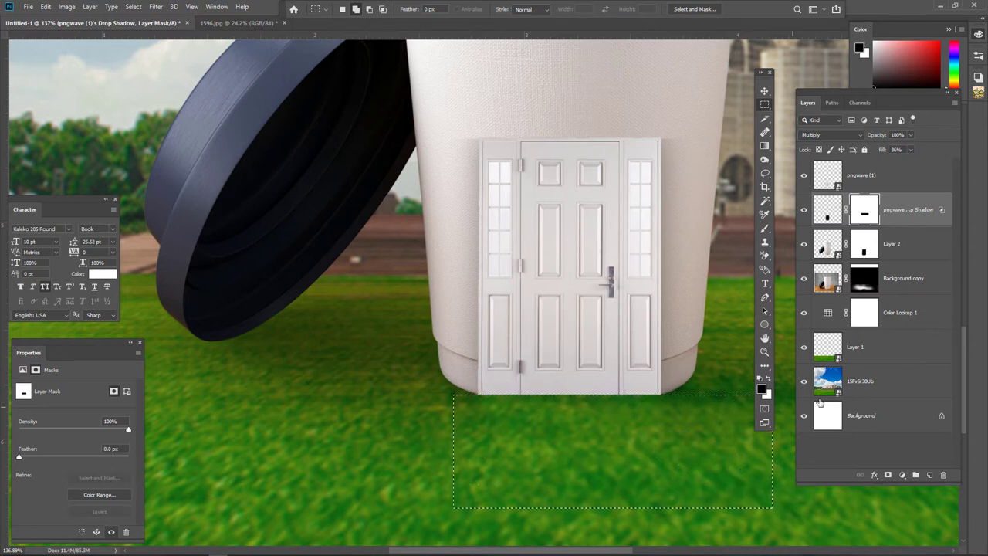
left_click(765, 229)
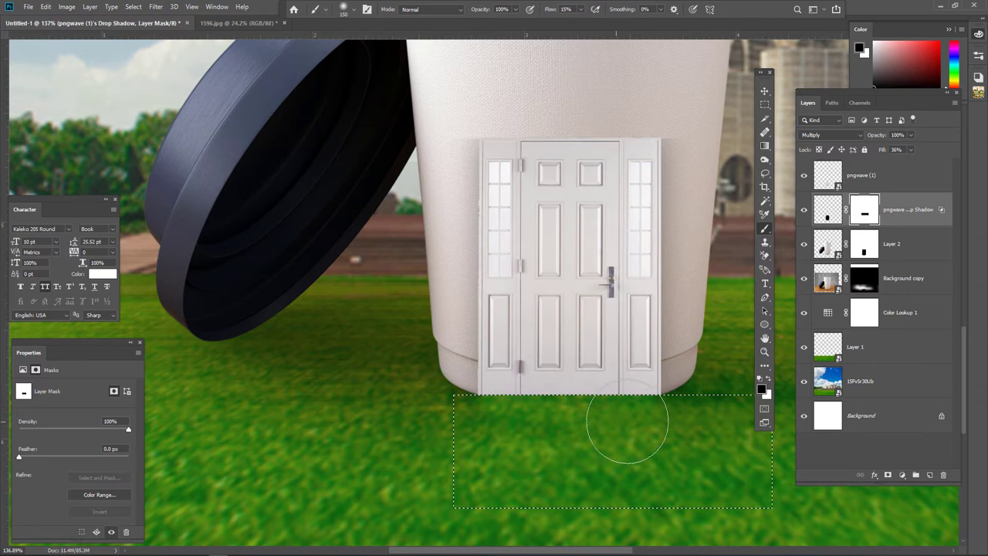
left_click_drag(628, 425, 606, 422)
key("ctrl+d")
left_click_drag(607, 133, 621, 133)
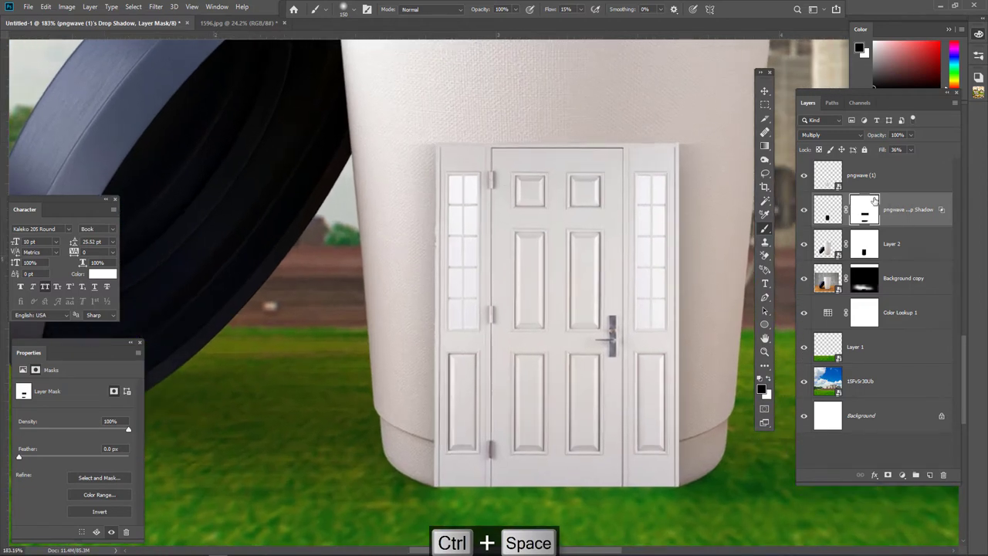
Step: Blur the drop-shadow layer's mask with a Gaussian Blur of radius 1.5 pixels
left_click(155, 7)
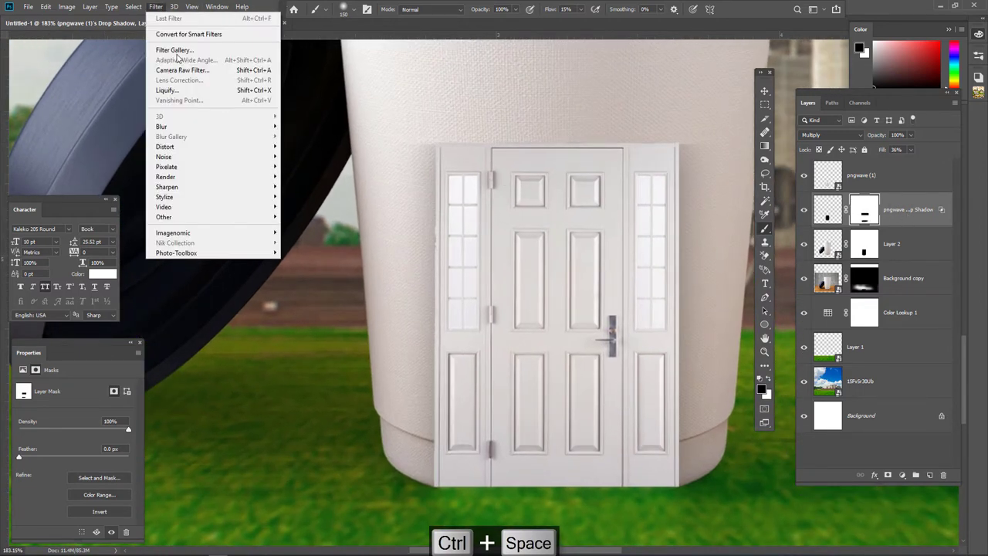
mouse_move(208, 126)
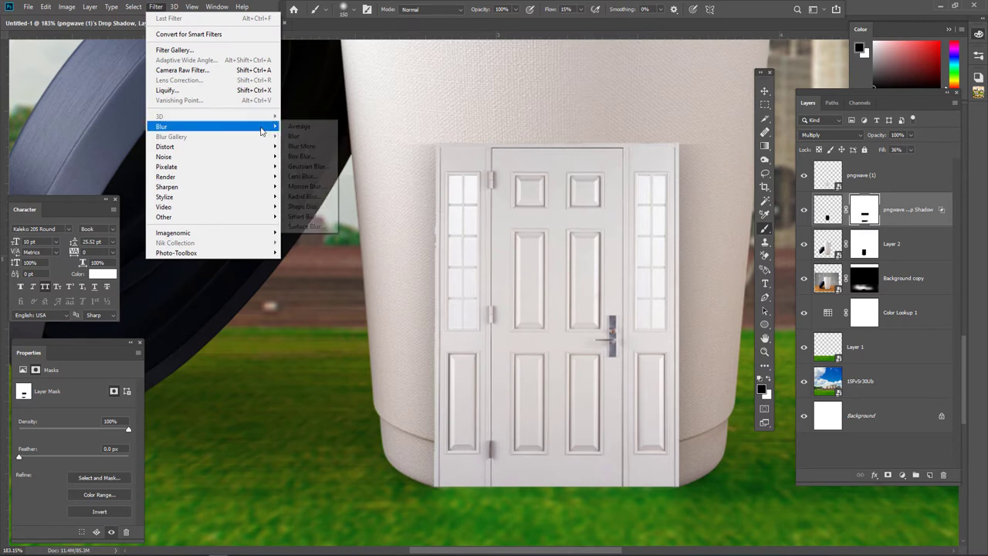
left_click(305, 166)
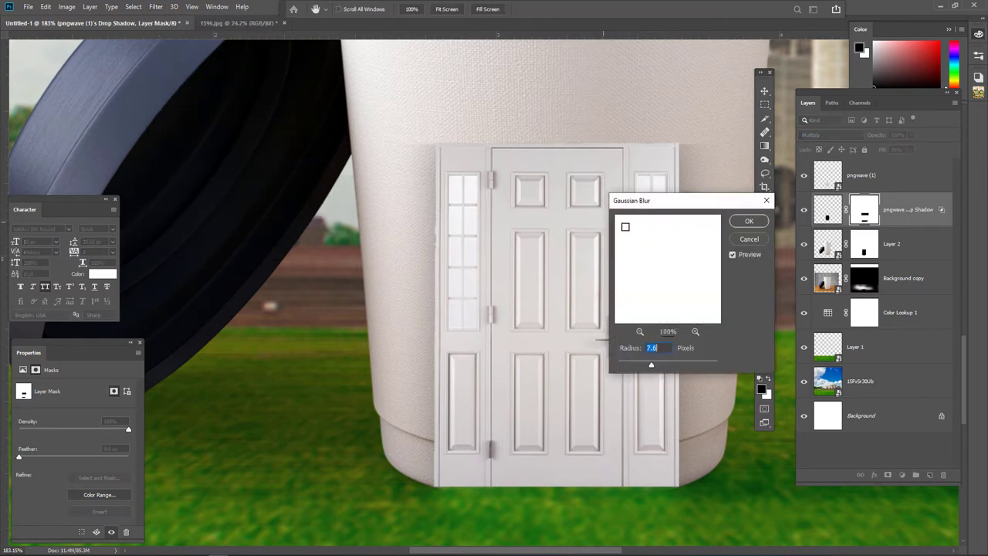
left_click_drag(651, 364, 665, 365)
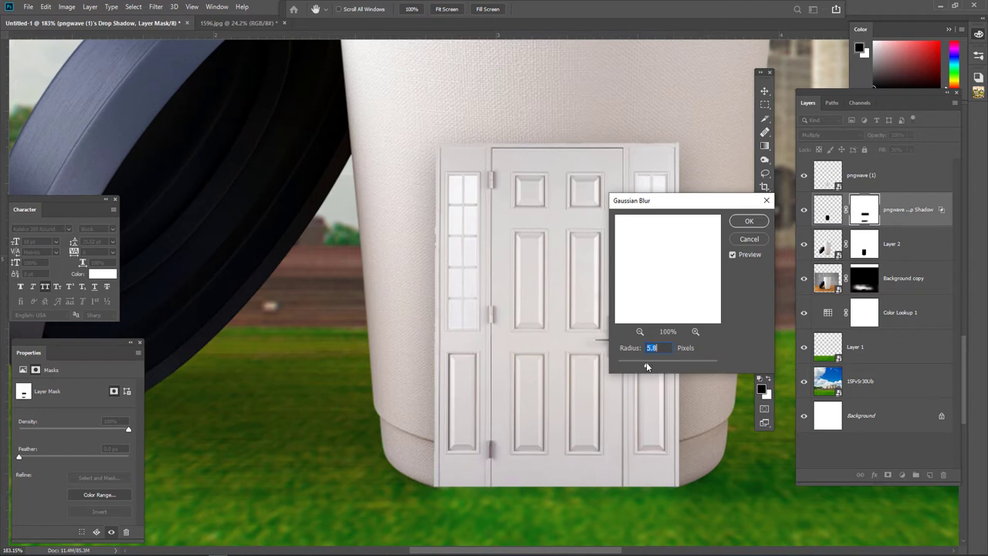
left_click_drag(646, 364, 649, 365)
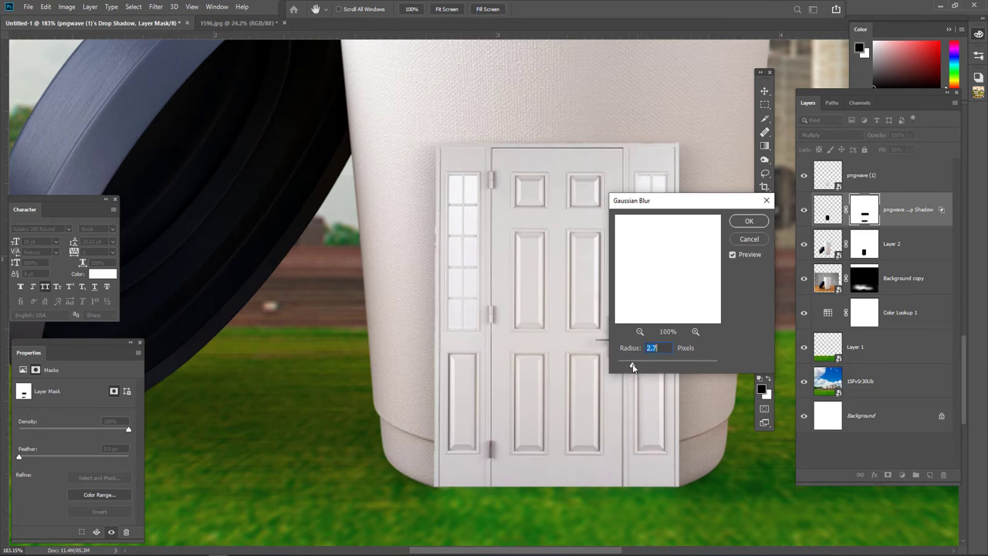
key("ctrl+space")
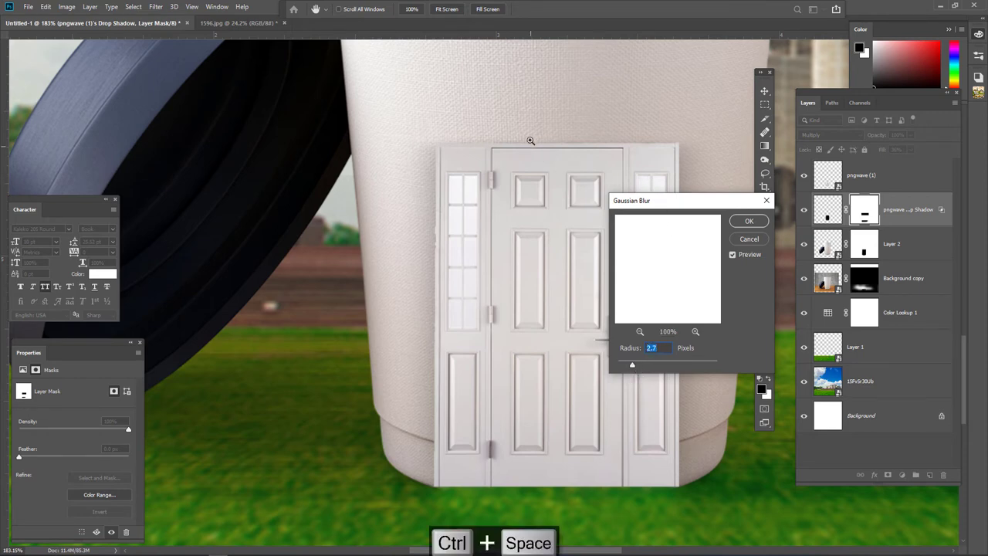
left_click_drag(530, 145, 569, 173)
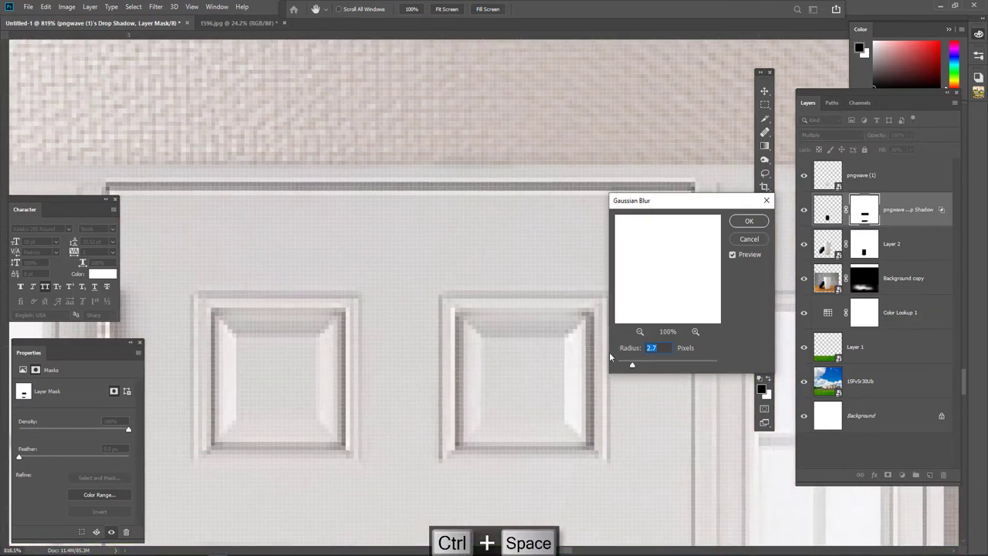
left_click_drag(630, 368, 626, 368)
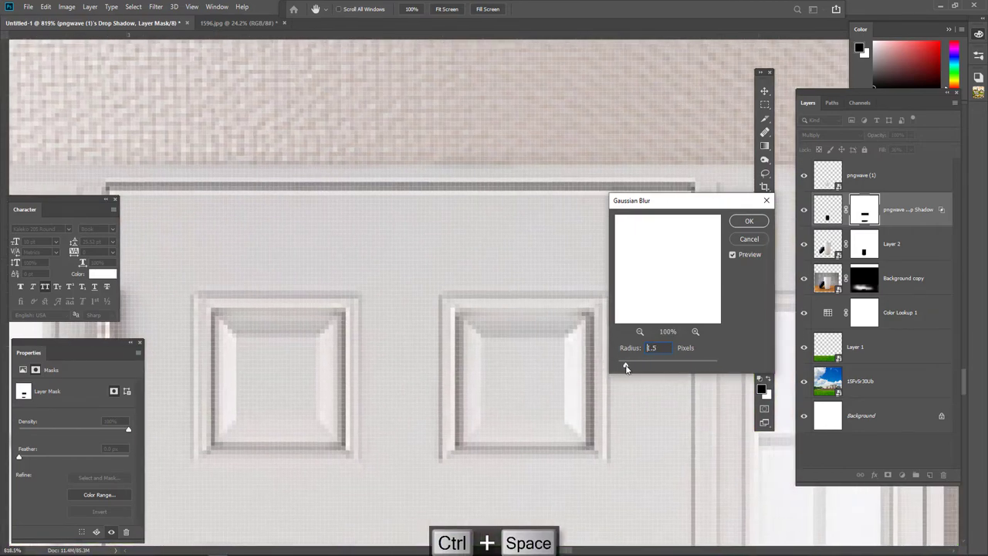
left_click(749, 221)
mouse_move(661, 244)
left_mouse_down()
mouse_move(607, 231)
mouse_move(530, 441)
left_mouse_up()
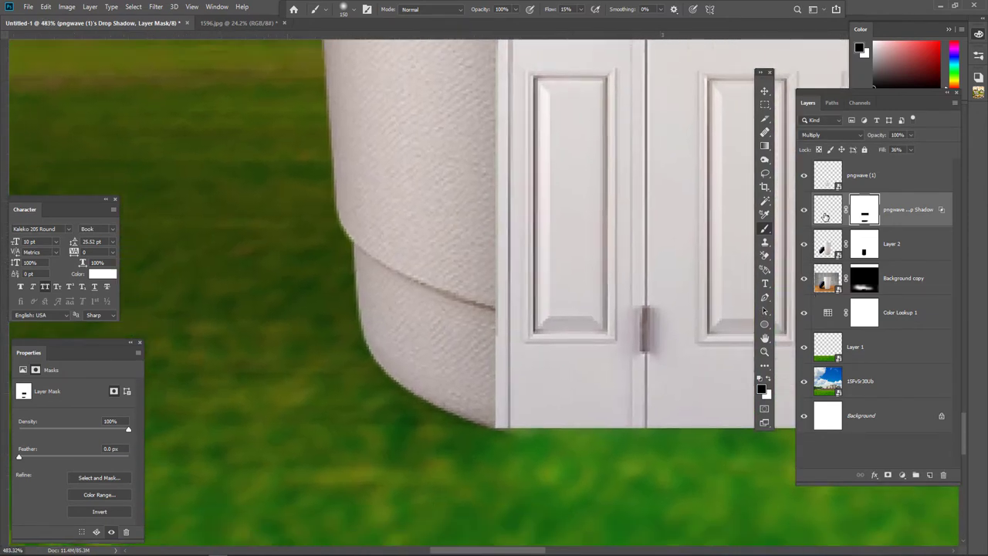
key("ctrl+2")
key("bracketleft")
key("bracketleft")
key("bracketleft")
key("bracketleft")
key("bracketleft")
key("bracketleft")
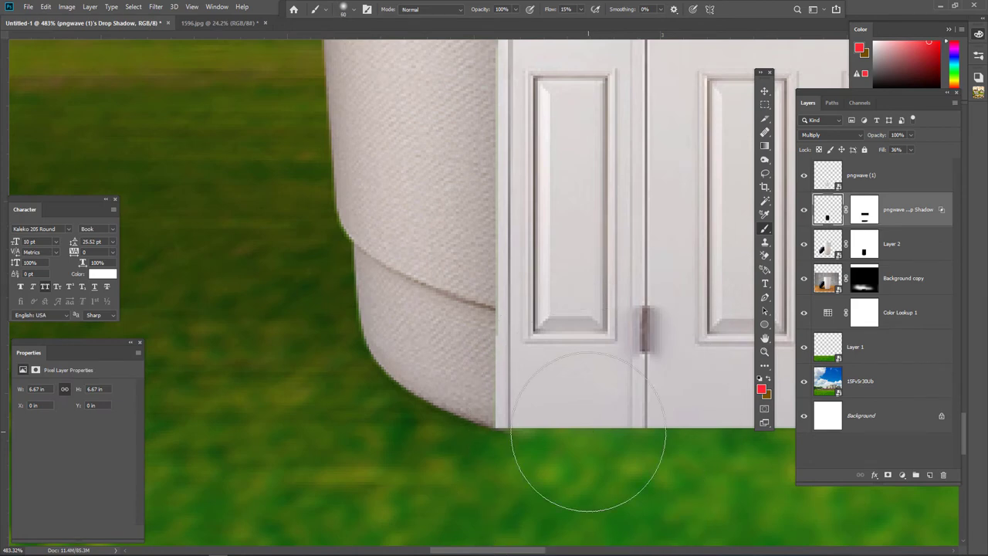
key("bracketleft")
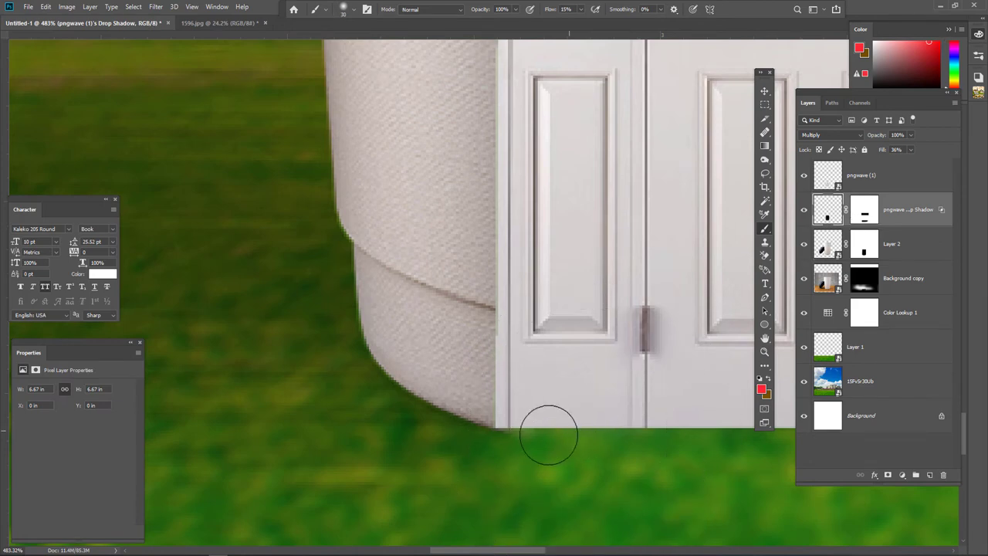
key("ctrl+backslash")
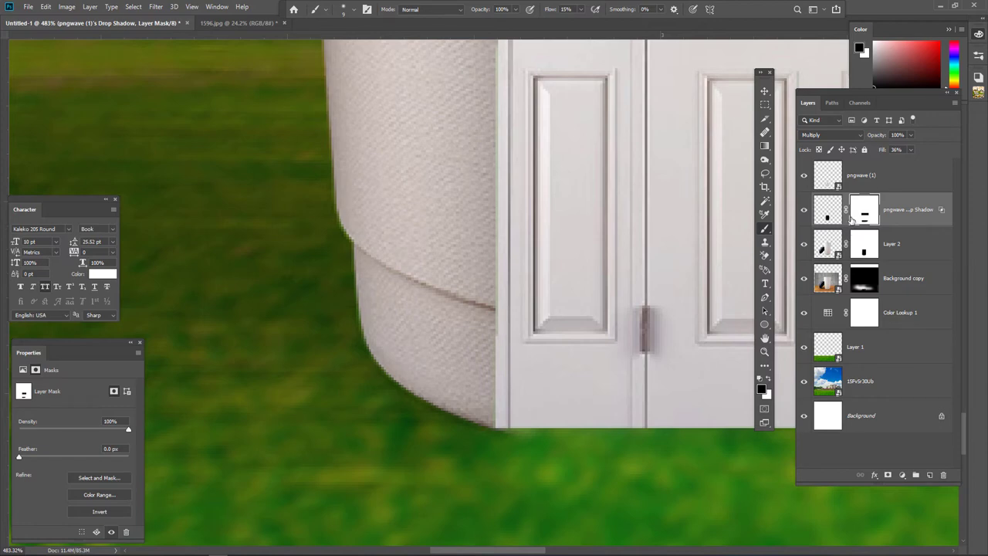
left_click(862, 248)
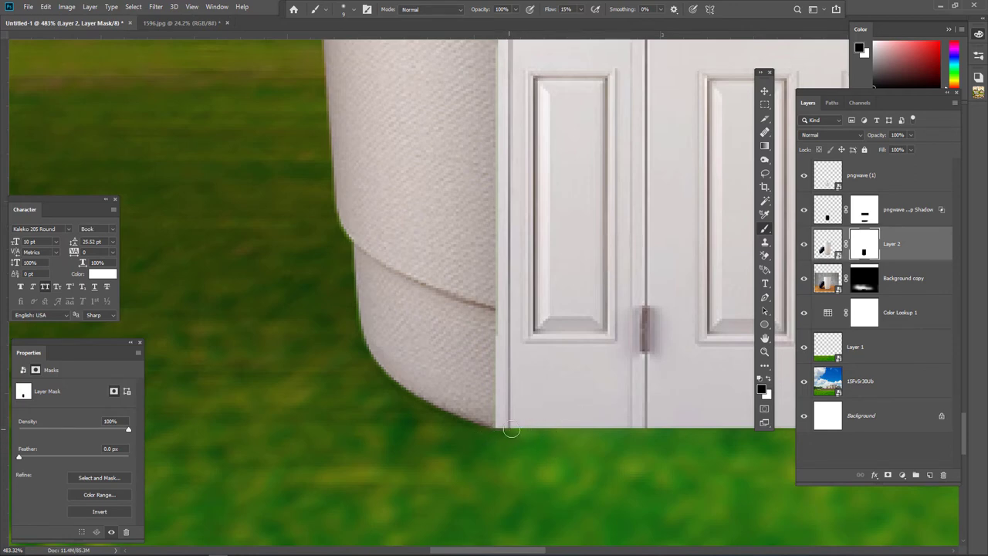
left_click_drag(642, 410, 490, 404)
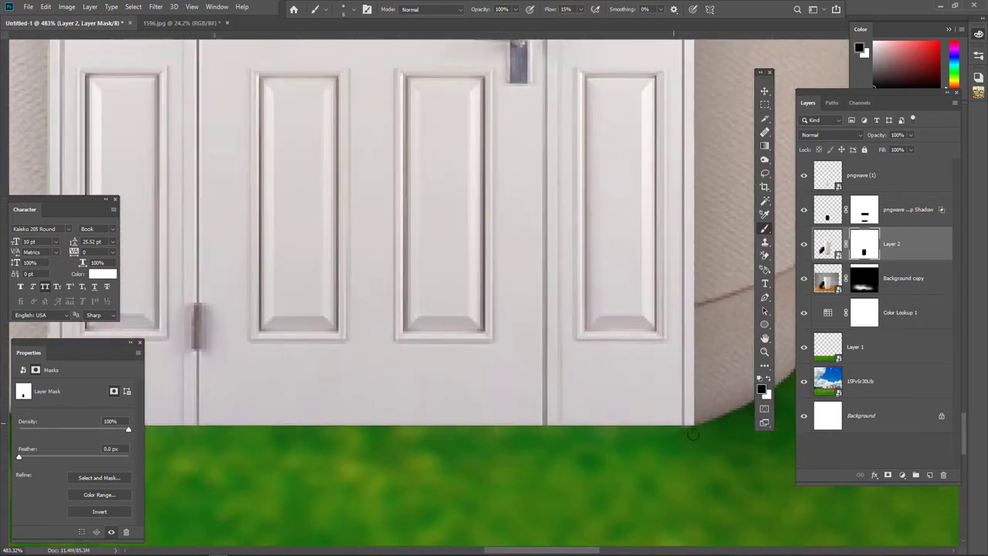
mouse_move(698, 452)
left_mouse_down()
mouse_move(612, 381)
mouse_move(650, 423)
left_mouse_up()
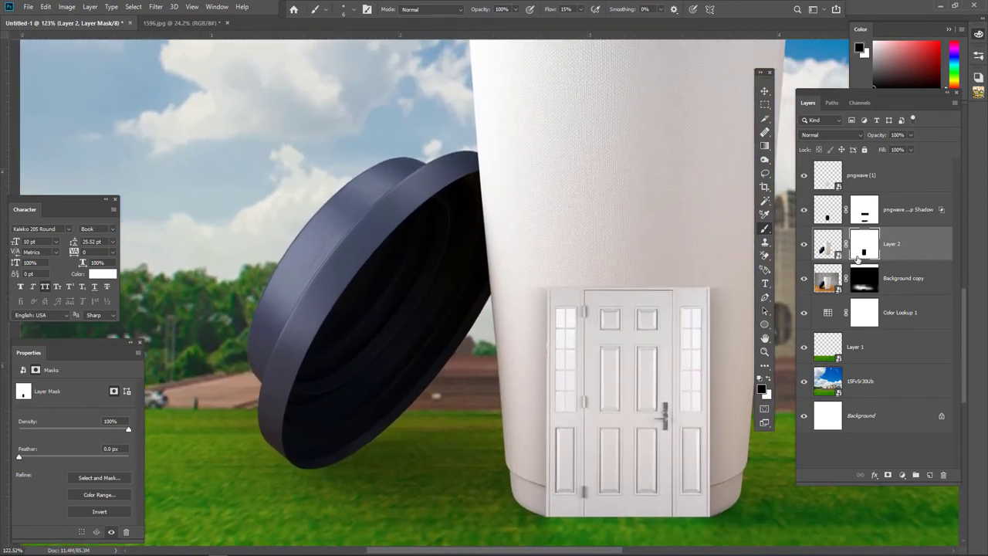
Step: Keep the door's shadow layer in Multiply mode and lower its fill to 25%
left_click(905, 211)
left_click(836, 134)
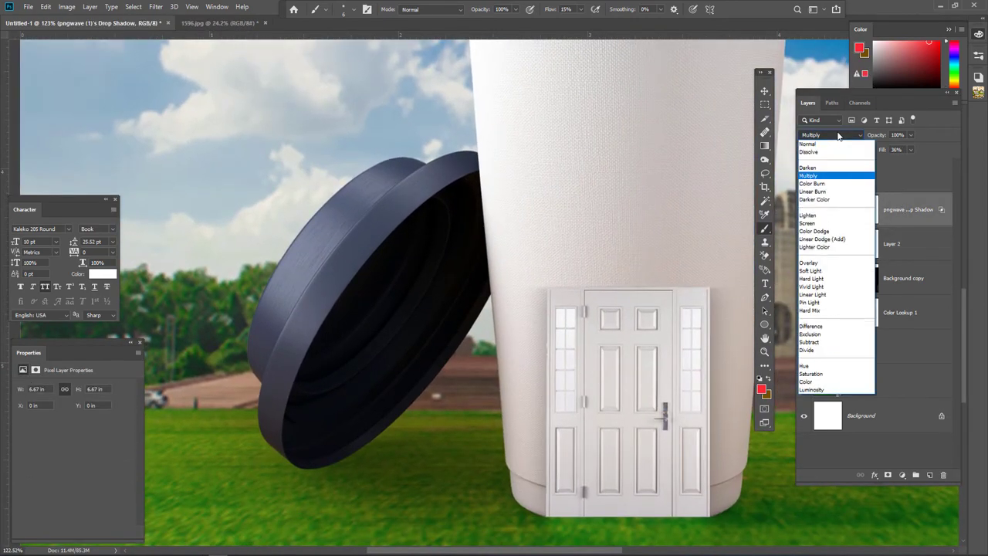
left_click(905, 145)
left_click_drag(910, 162, 908, 163)
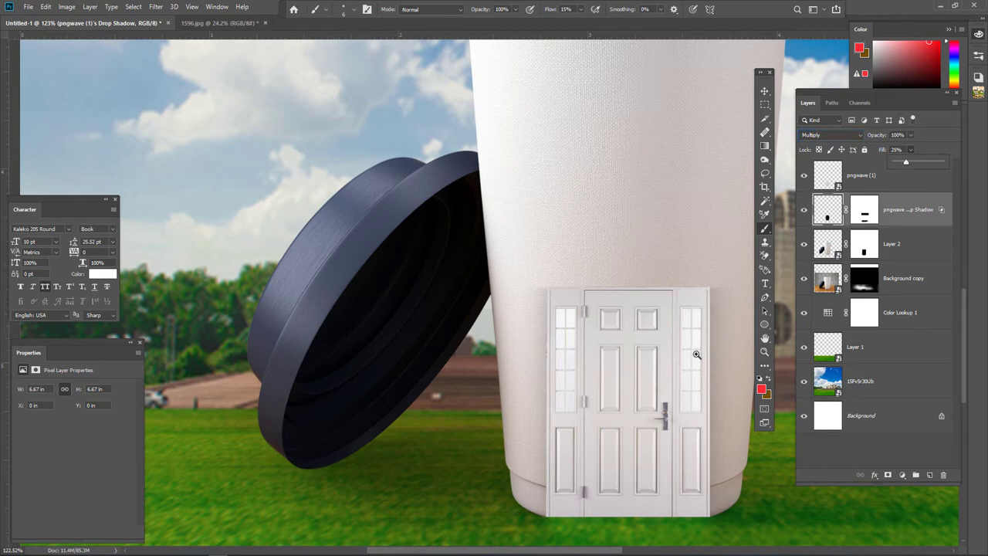
scroll(693, 353, "down", 3)
scroll(693, 353, "down", 3)
scroll(632, 381, "up", 2)
scroll(512, 436, "down", 2)
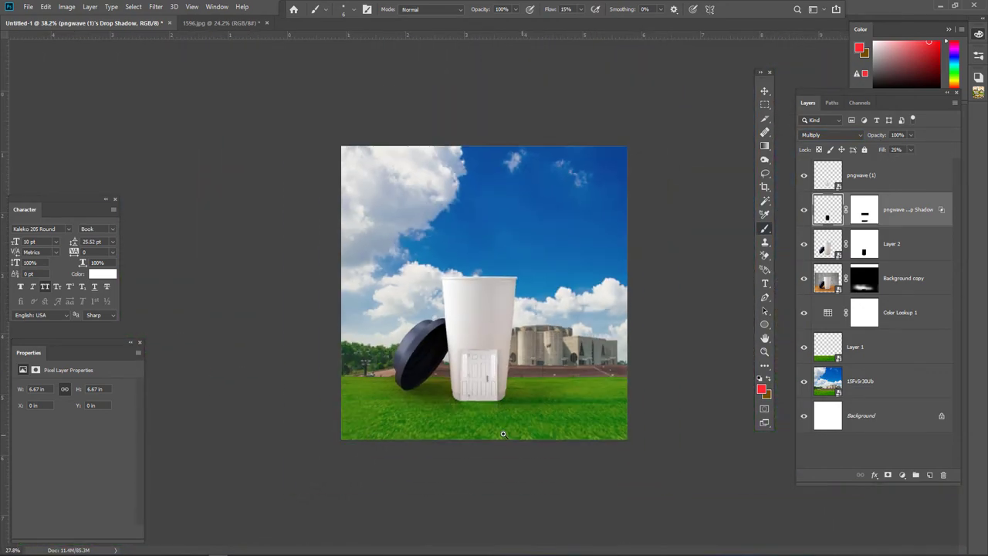
scroll(479, 394, "up", 1)
scroll(494, 434, "up", 3)
scroll(494, 434, "up", 2)
scroll(498, 421, "up", 1)
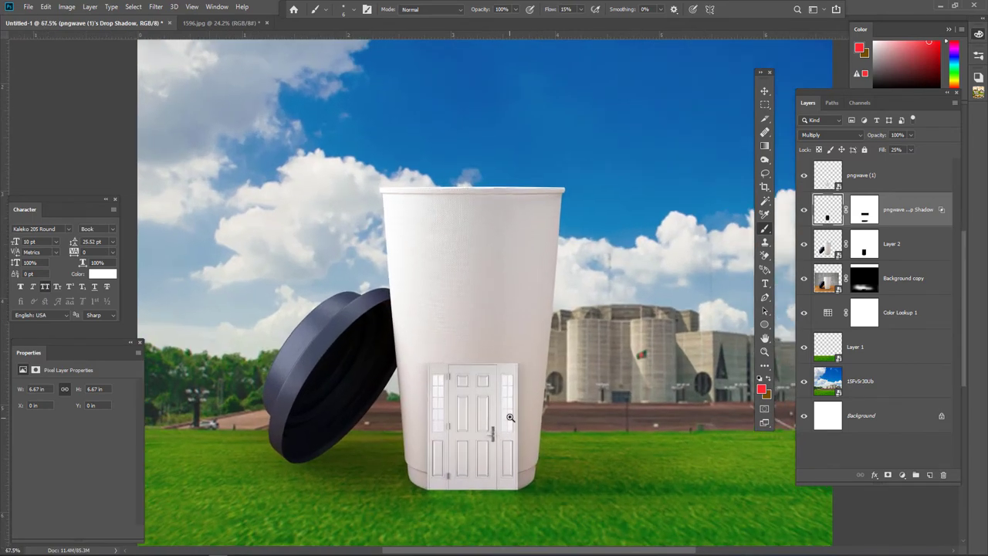
scroll(498, 416, "up", 1)
scroll(495, 412, "down", 2)
scroll(494, 411, "down", 3)
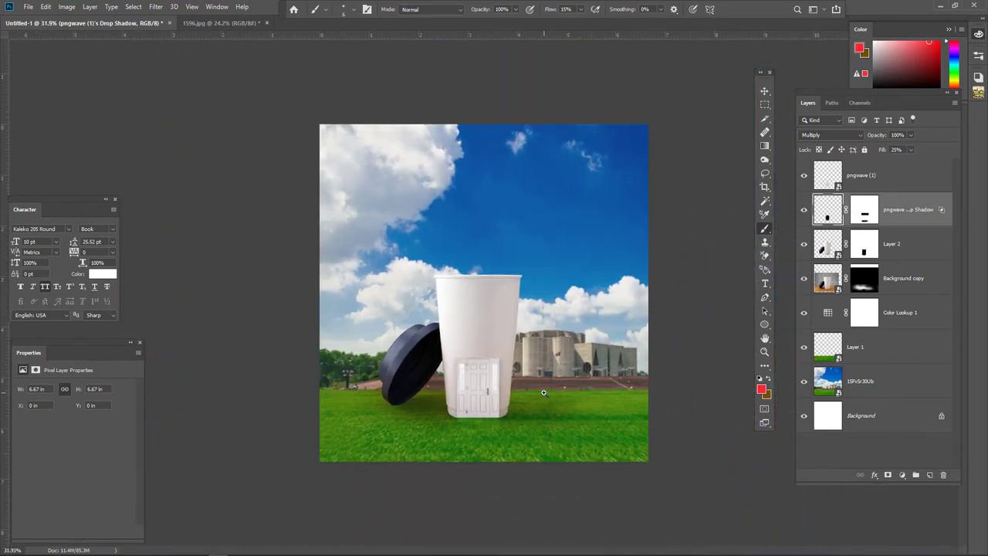
Step: Zoom in on the cup and door to inspect the fainter shadow
left_click_drag(472, 412, 478, 423)
left_click_drag(493, 440, 539, 372)
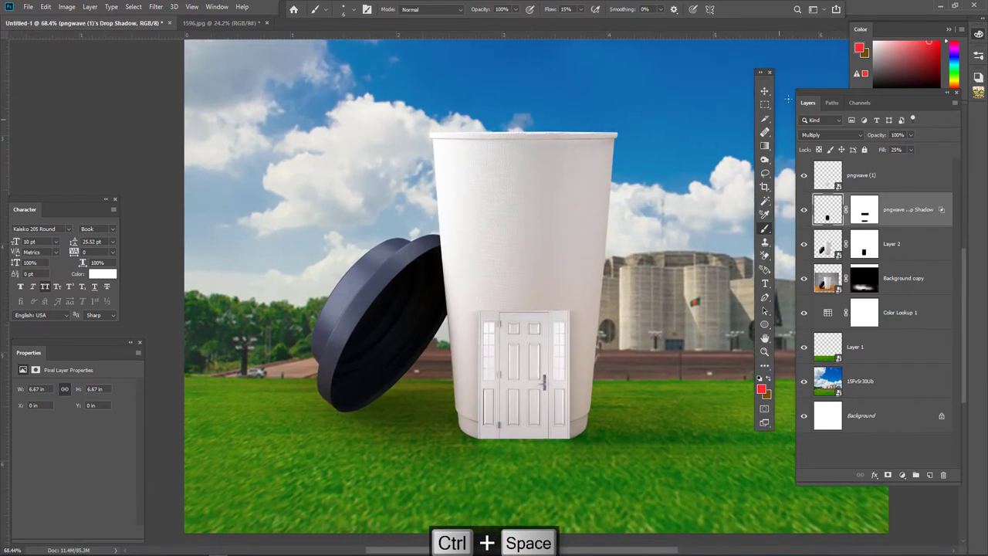
left_click_drag(562, 309, 617, 287)
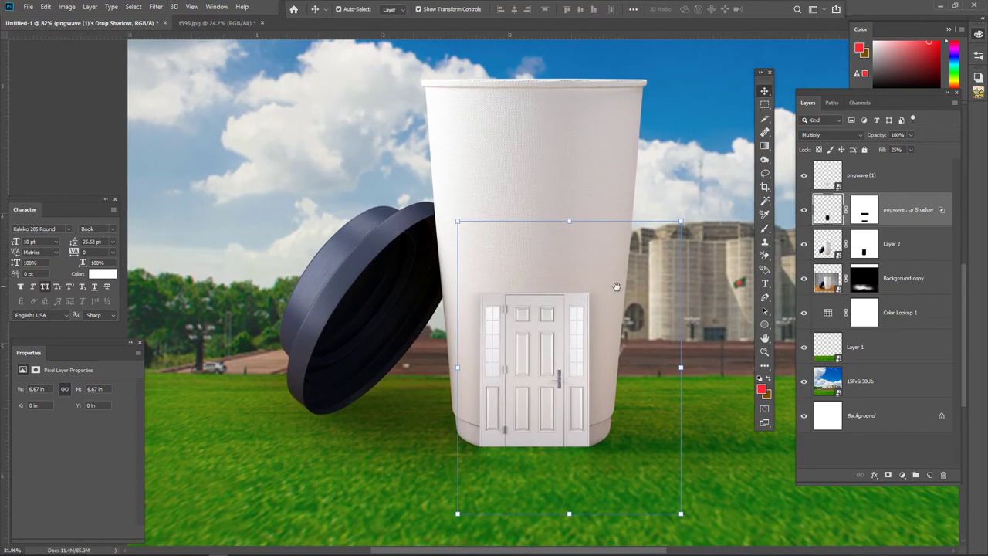
Step: Scale the door and its shadow down slightly and commit the resize
left_click(897, 184, "shift")
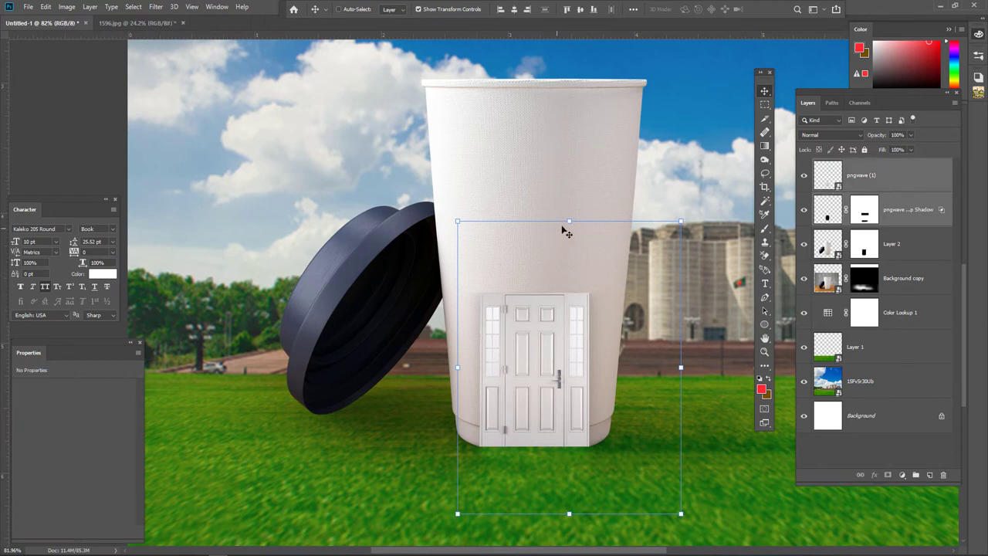
left_click_drag(566, 221, 564, 251)
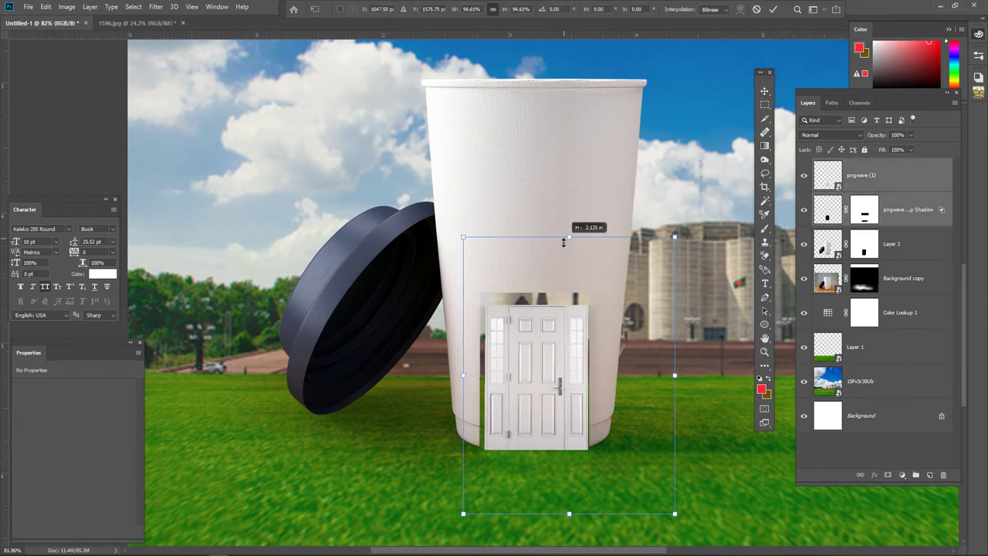
left_click_drag(540, 377, 547, 379)
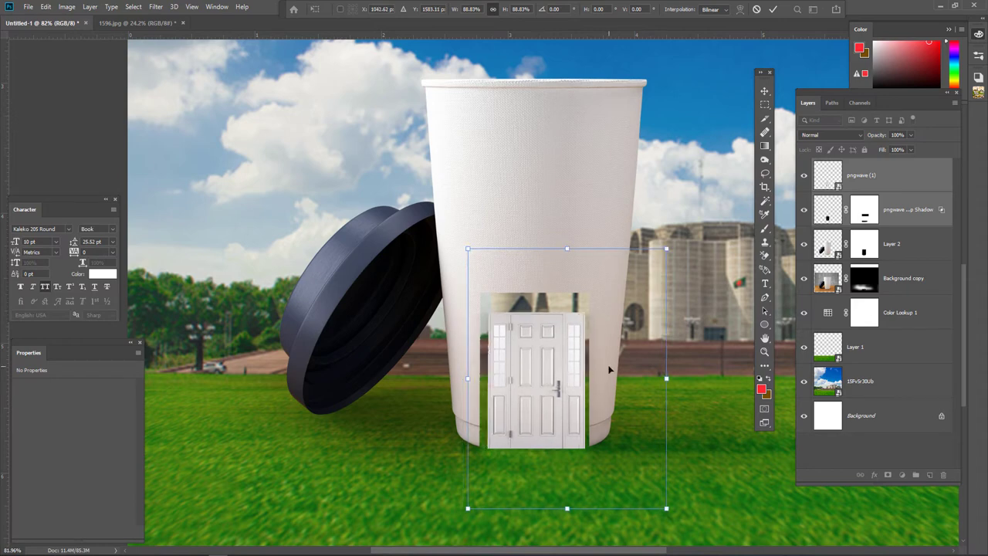
key("ctrl+z")
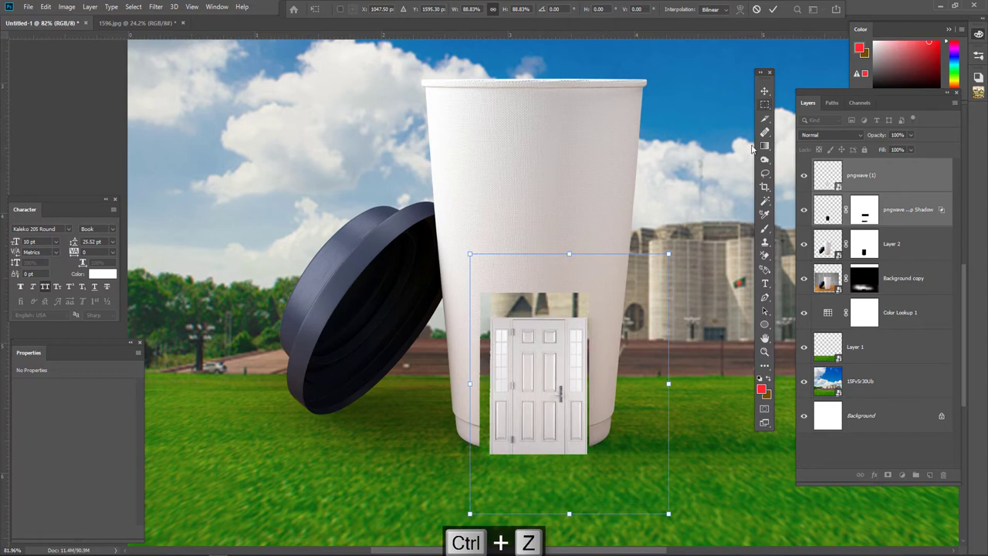
key("ctrl+space")
mouse_move(553, 371)
left_mouse_down()
mouse_move(574, 379)
mouse_move(769, 298)
left_mouse_up()
key("ctrl+g")
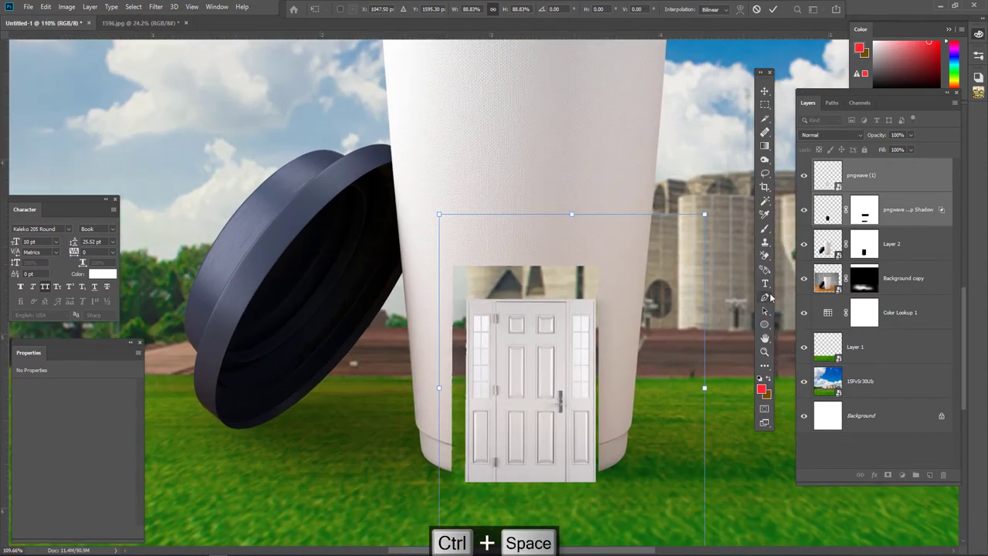
key("ctrl+g")
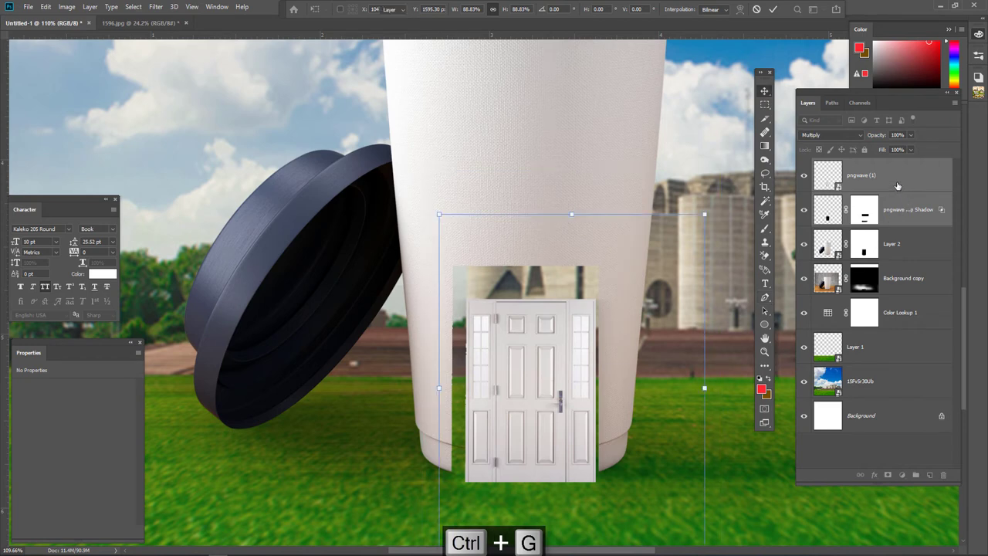
left_click(903, 211)
Step: Group the door and its shadow into Group 1, nudging it two steps left and four up
left_click(896, 182, "shift")
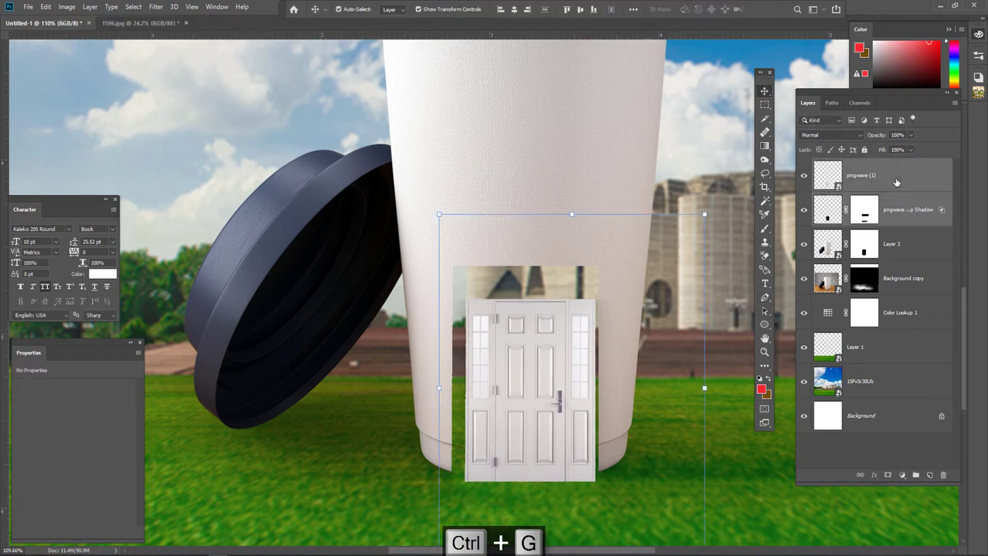
key("ctrl+g")
key("Left")
key("Left")
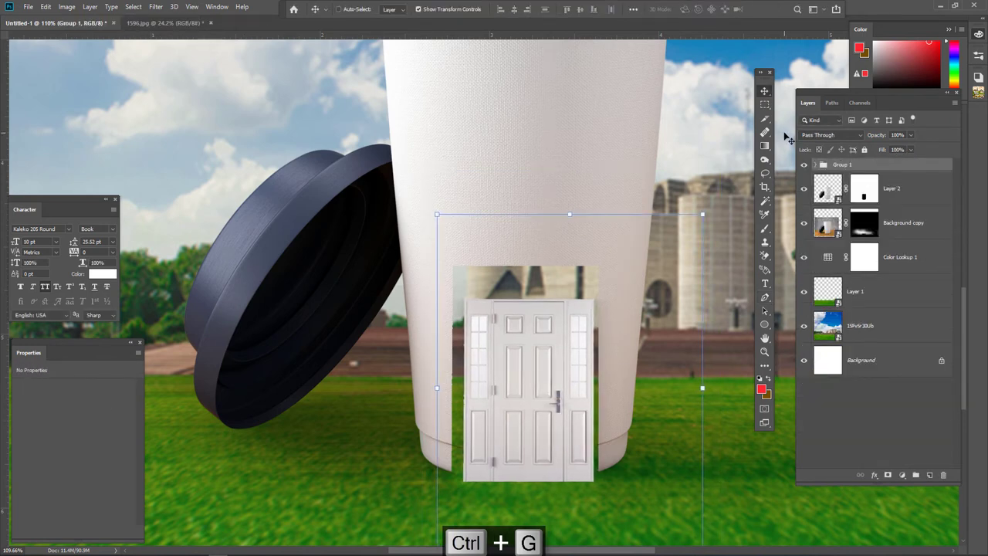
key("Left")
key("Left")
key("Left")
key("Left")
key("Left")
key("Left")
key("Up")
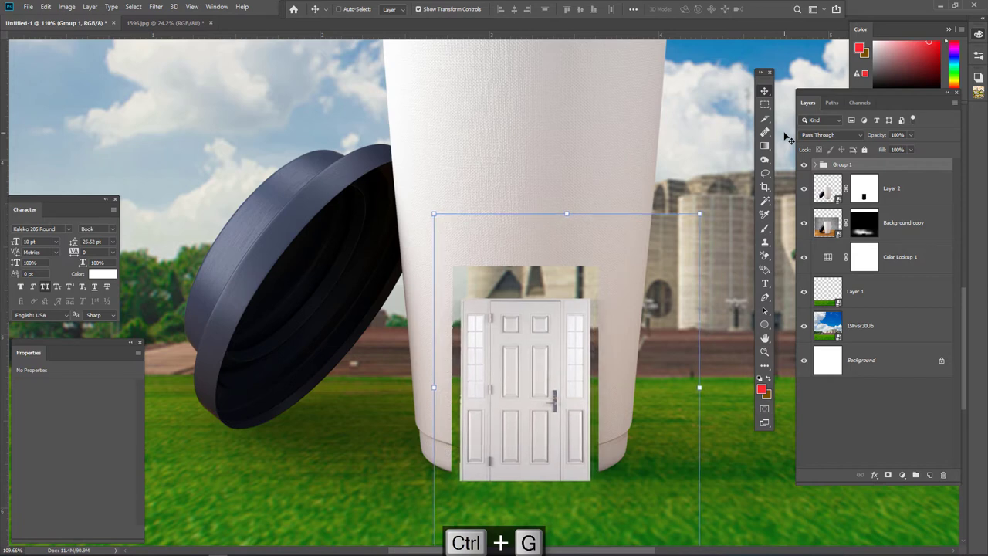
key("Up")
key("Up")
key("Up")
key("Up")
key("Up")
key("Up")
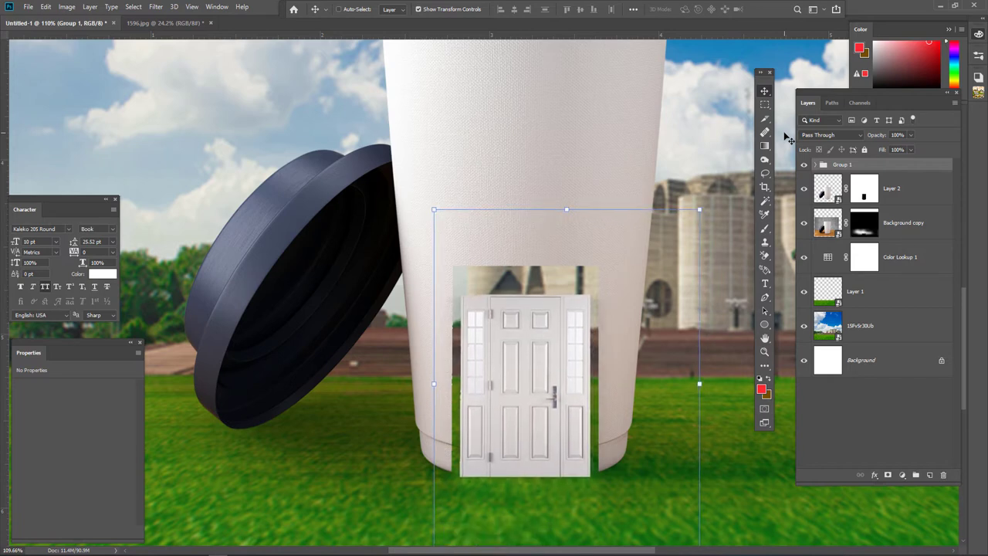
key("Up")
key("Up")
key("Up")
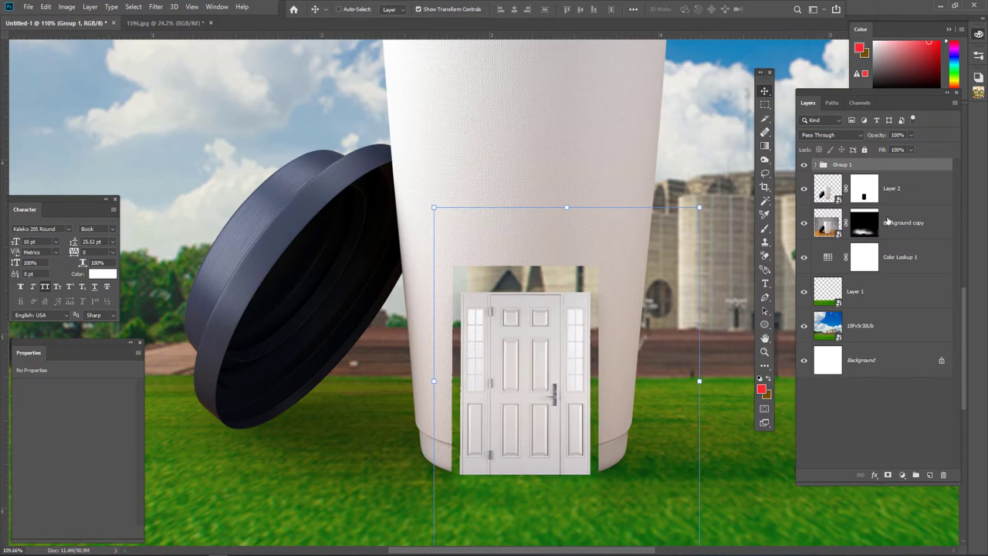
key("Up")
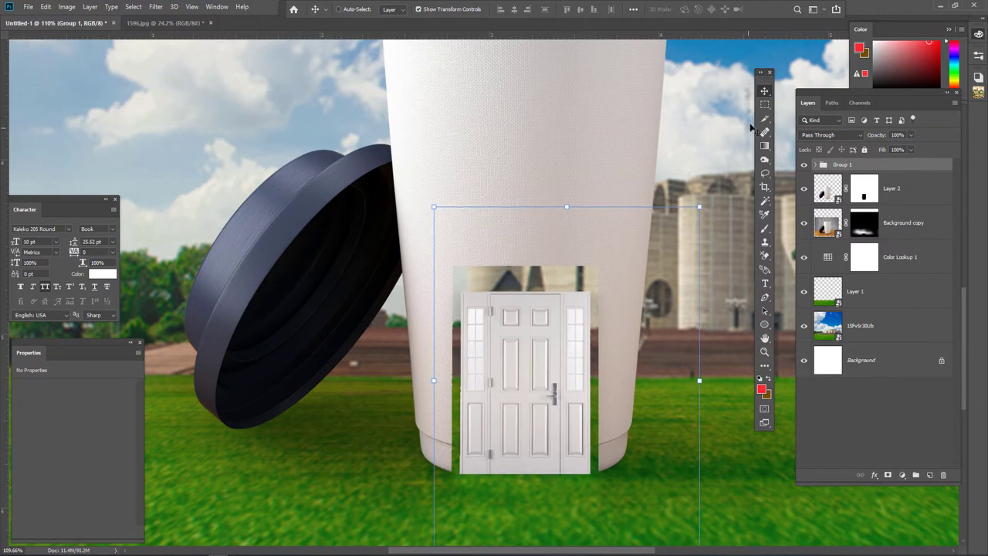
Step: Draw a rectangular selection around the door and the cup's lower half
left_click(764, 105)
left_click(503, 429, "ctrl+space")
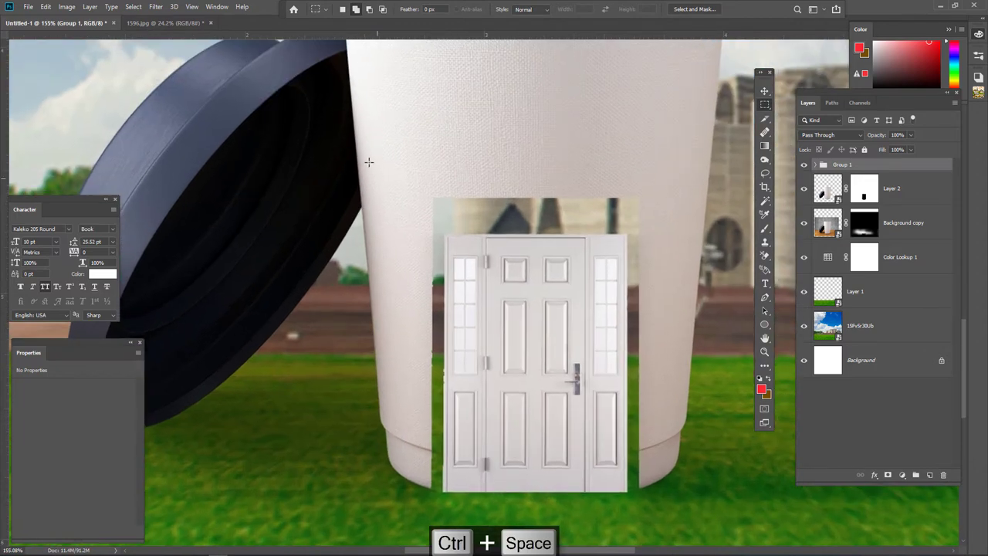
mouse_move(369, 162)
left_mouse_down()
mouse_move(735, 446)
mouse_move(734, 457)
left_mouse_up()
Step: Paint white on Layer 2's mask inside the selection with a 100% flow, size-400 brush, then deselect
left_click(868, 200)
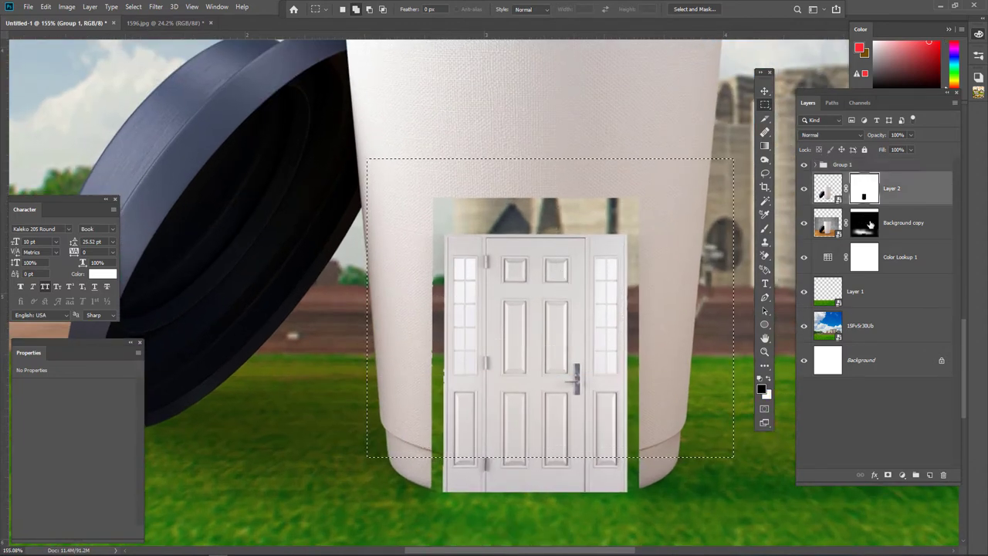
left_click(765, 229)
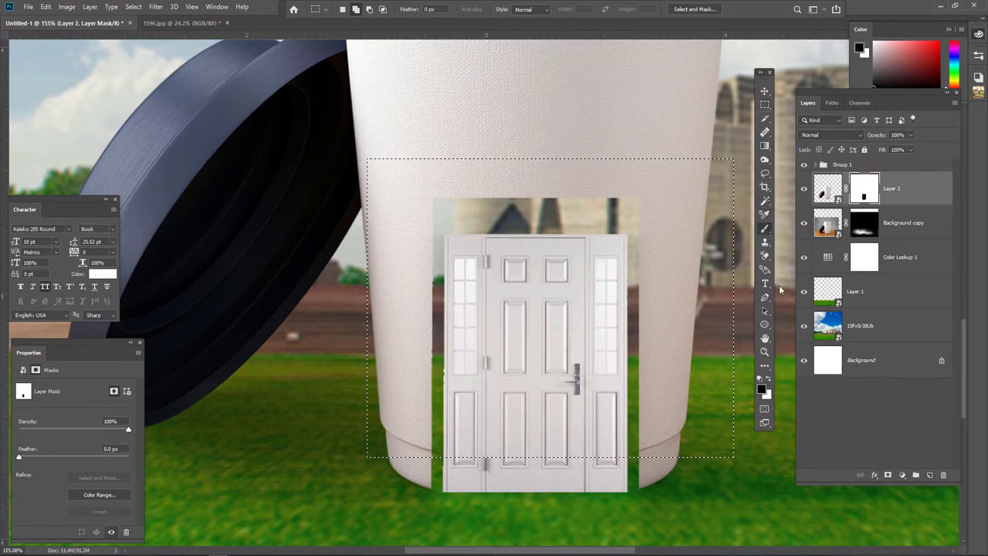
key("x")
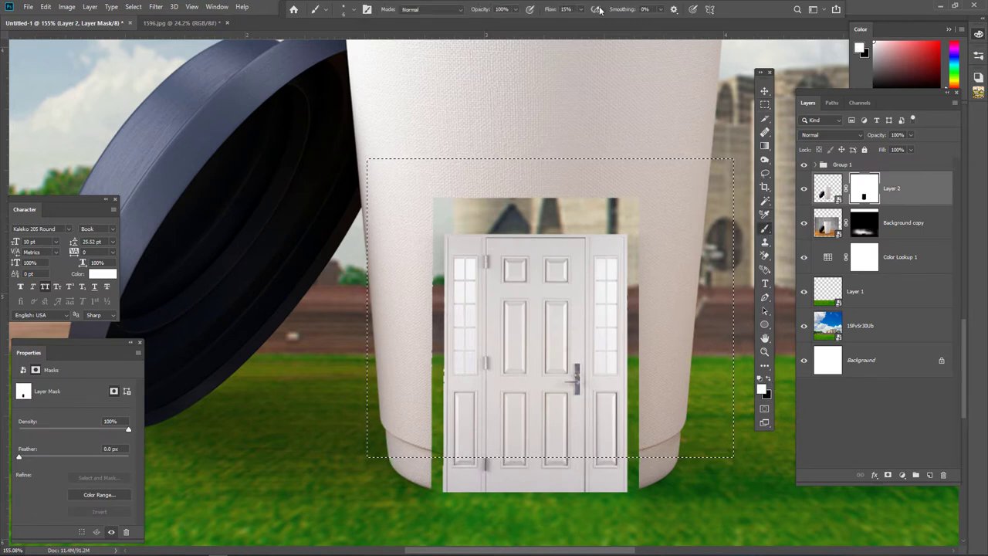
left_click_drag(579, 9, 629, 23)
key("bracketright")
key("bracketright")
key("bracketright")
key("bracketright")
key("bracketright")
key("bracketright")
key("bracketright")
key("bracketright")
left_click_drag(550, 220, 490, 240)
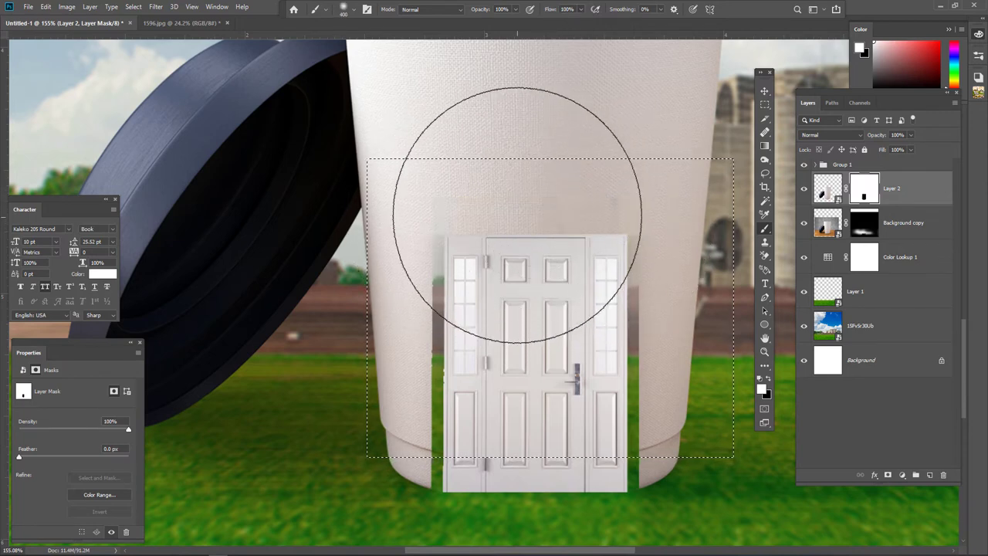
mouse_move(497, 386)
left_mouse_down()
mouse_move(584, 332)
mouse_move(496, 363)
mouse_move(463, 327)
mouse_move(563, 331)
mouse_move(572, 264)
left_mouse_up()
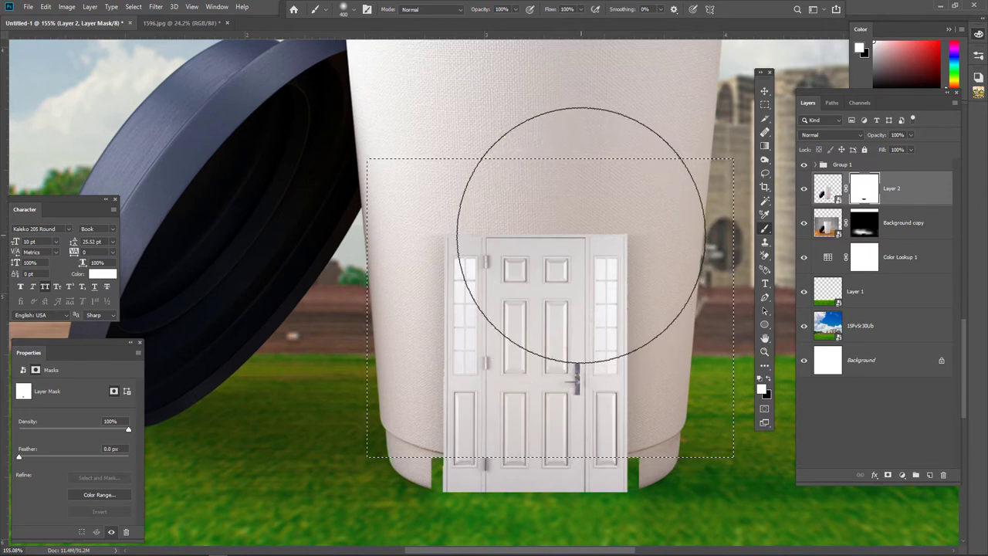
key("ctrl+d")
mouse_move(456, 443)
left_mouse_down()
mouse_move(499, 483)
mouse_move(503, 356)
left_mouse_up()
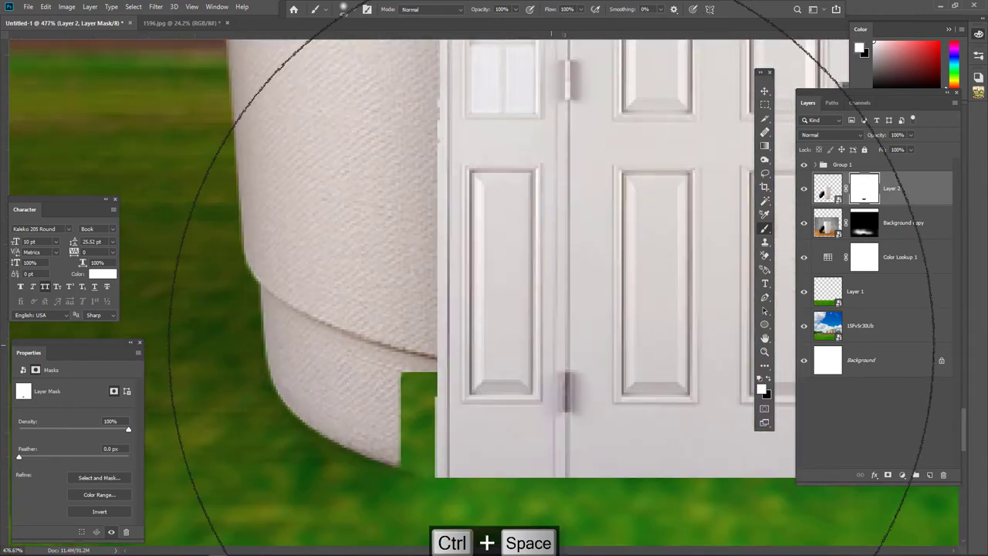
Step: Target Layer 2's mask, undoing an accidental grouping and clearing the selection
key("m")
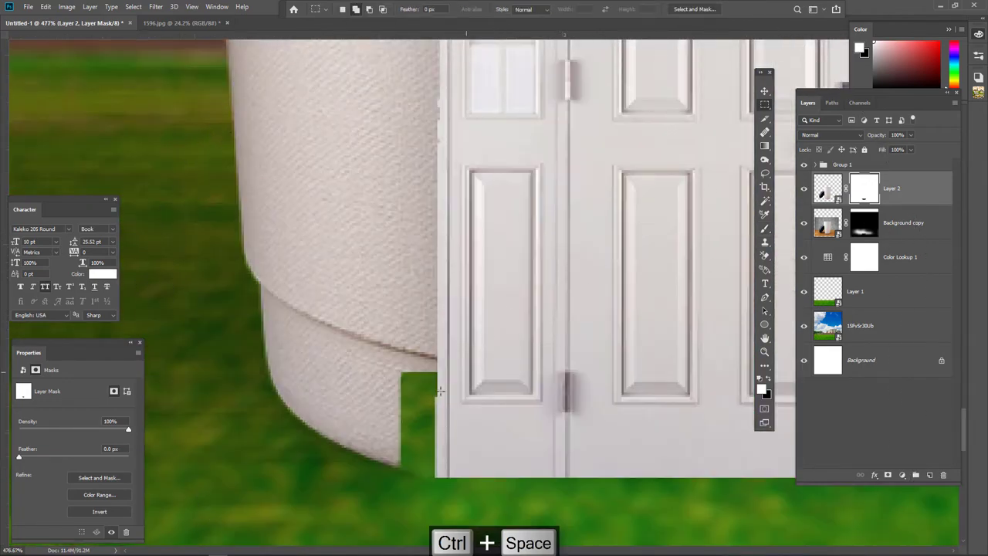
mouse_move(397, 468)
left_mouse_down()
mouse_move(455, 448)
mouse_move(445, 360)
left_mouse_up()
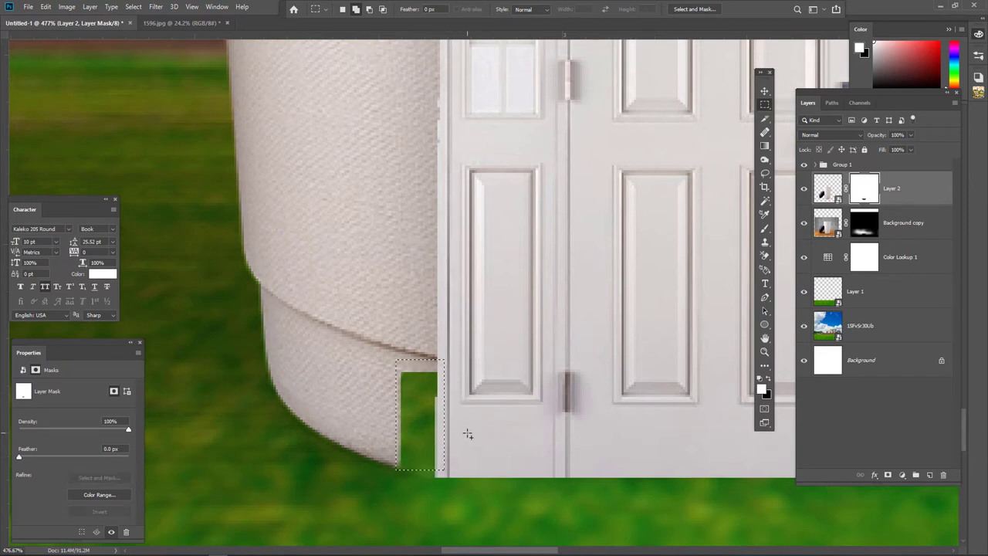
key("ctrl+g")
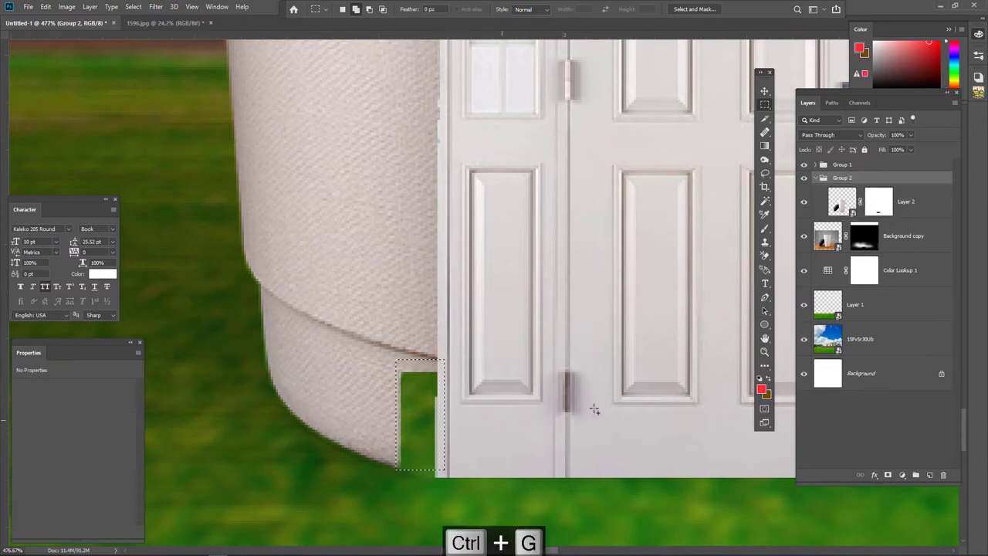
key("ctrl+z")
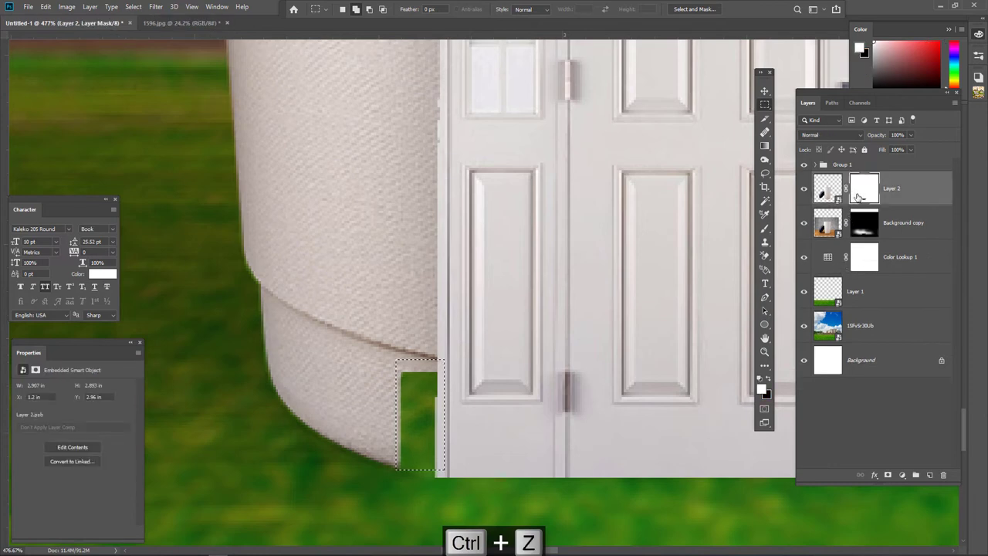
left_click(856, 197)
key("ctrl+d")
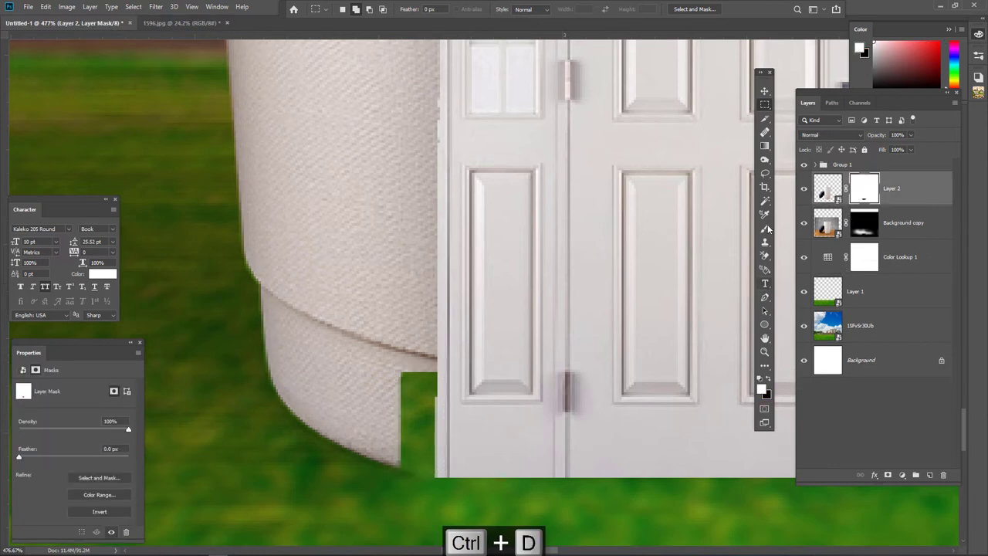
Step: Paint white with a 15 px brush over the green gaps on both sides of the door's base
left_click(765, 229)
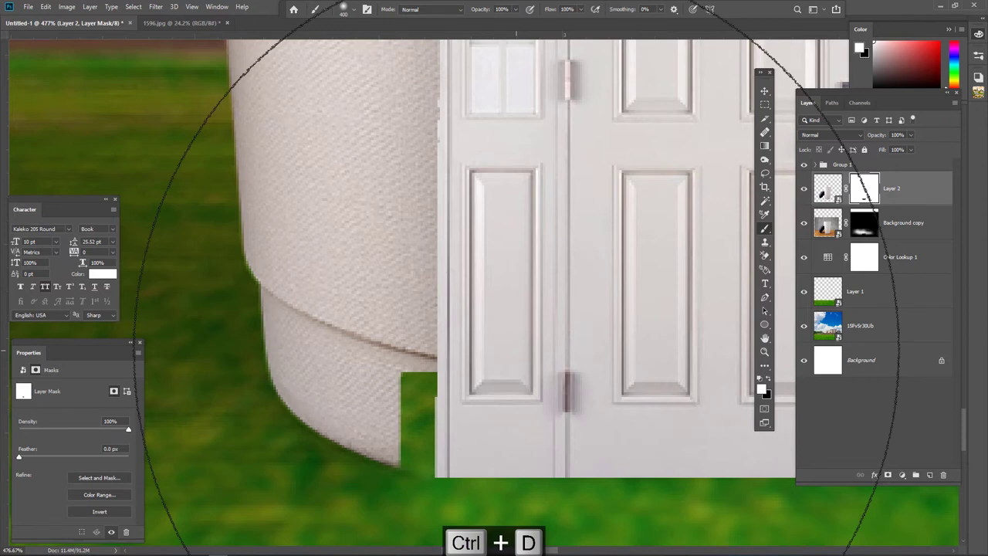
key("bracketleft")
key("bracketleft")
key("bracketleft")
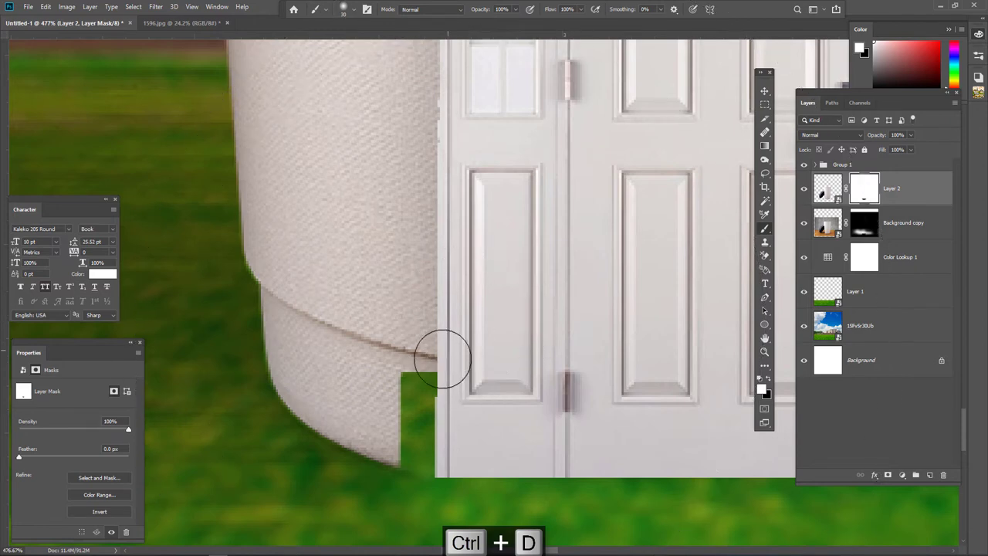
key("bracketleft")
key("bracketleft")
key("bracketleft")
mouse_move(432, 363)
left_mouse_down()
mouse_move(425, 464)
mouse_move(392, 456)
mouse_move(428, 459)
left_mouse_up()
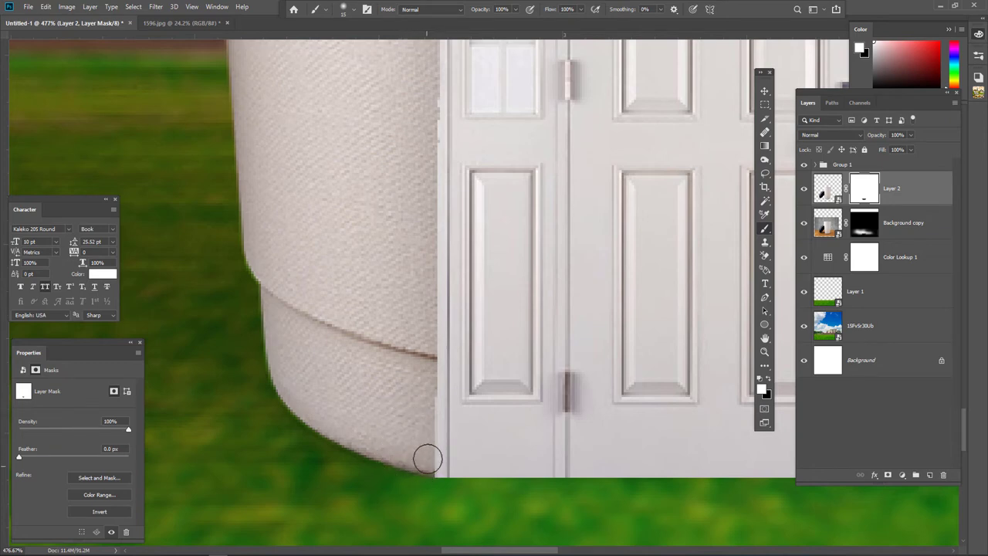
left_click_drag(452, 389, 322, 390)
left_click_drag(468, 379, 510, 375)
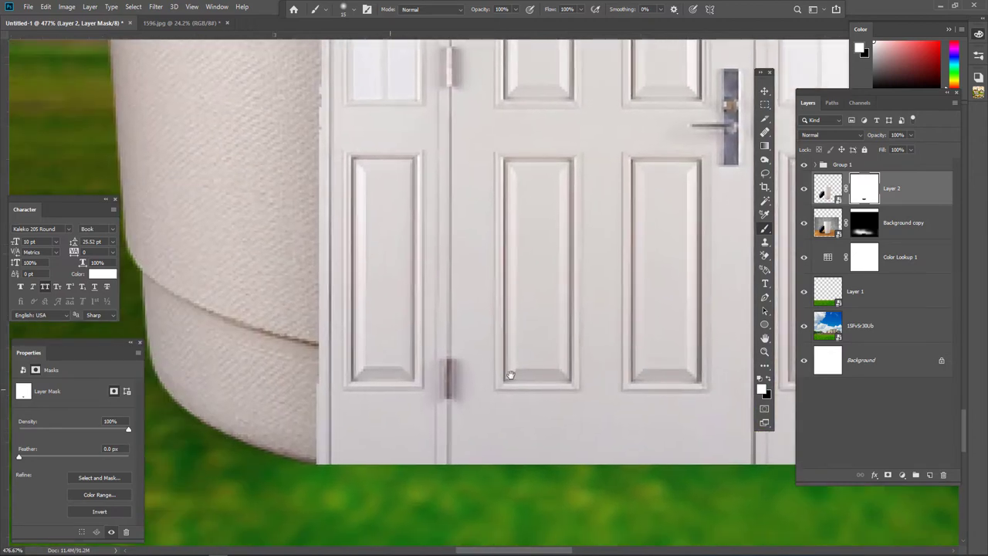
scroll(274, 327, "right", 5)
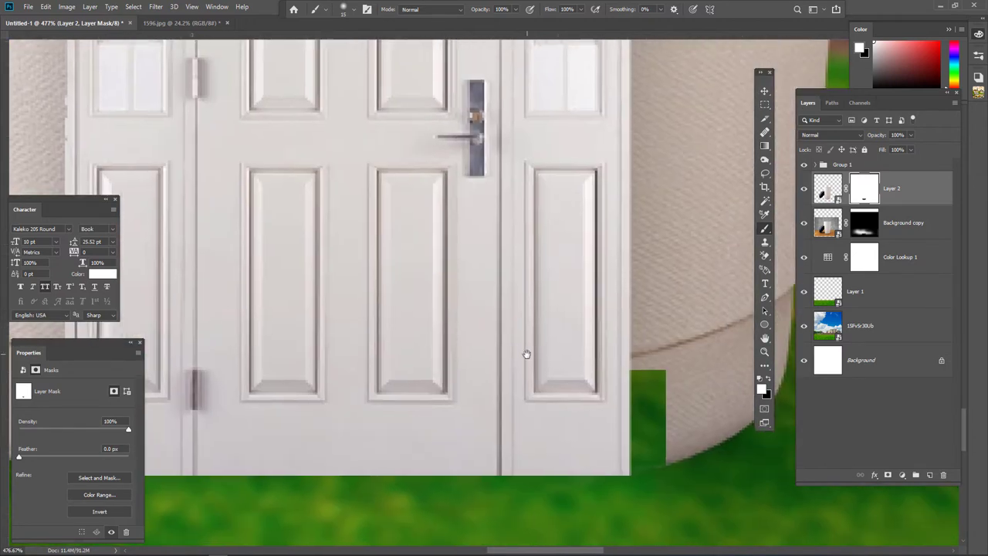
mouse_move(649, 372)
left_mouse_down()
mouse_move(677, 388)
mouse_move(656, 419)
mouse_move(656, 450)
mouse_move(626, 464)
left_mouse_up()
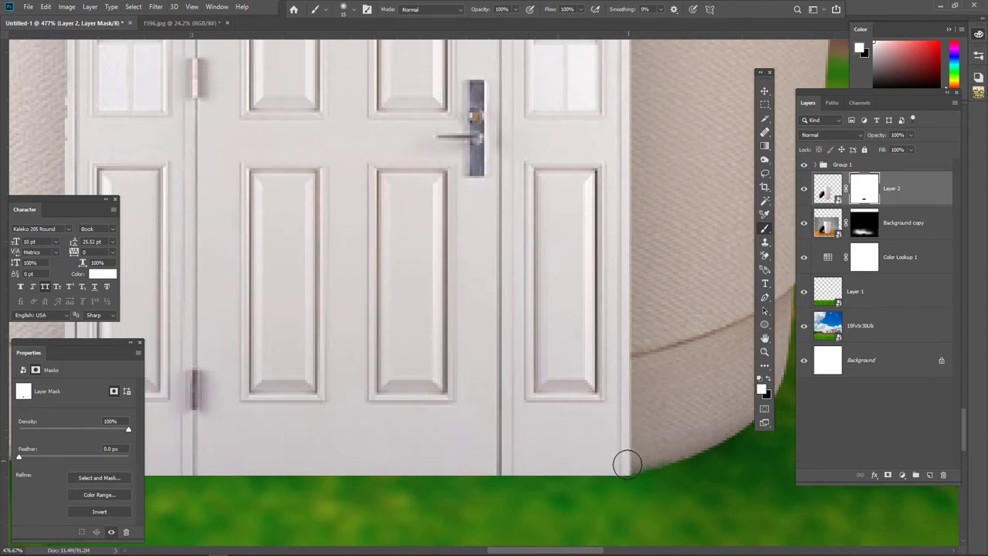
key("ctrl+space")
mouse_move(625, 390)
left_mouse_down()
mouse_move(630, 445)
mouse_move(653, 468)
mouse_move(680, 430)
left_mouse_up()
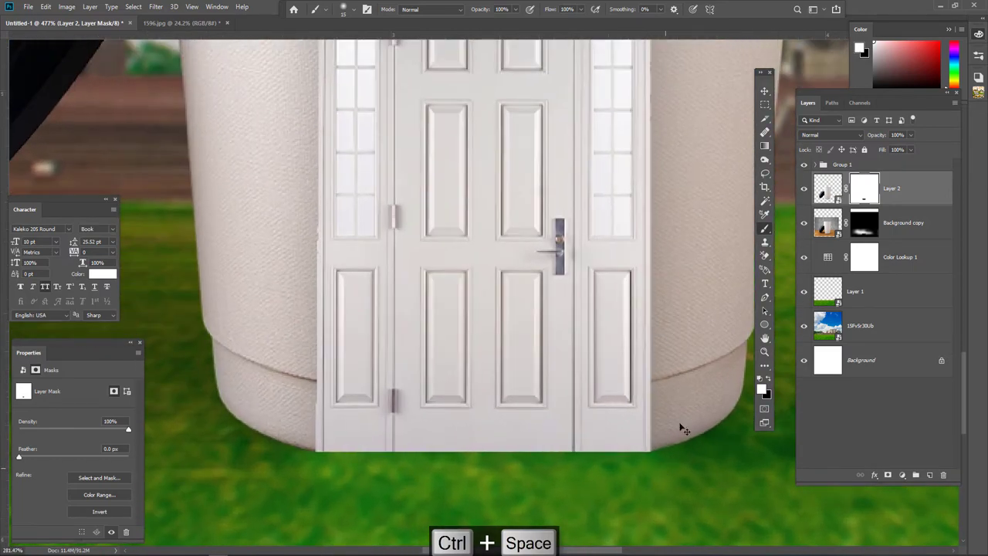
Step: Nudge Group 1 up two steps with the Move tool and fit the canvas on screen
left_click(847, 166)
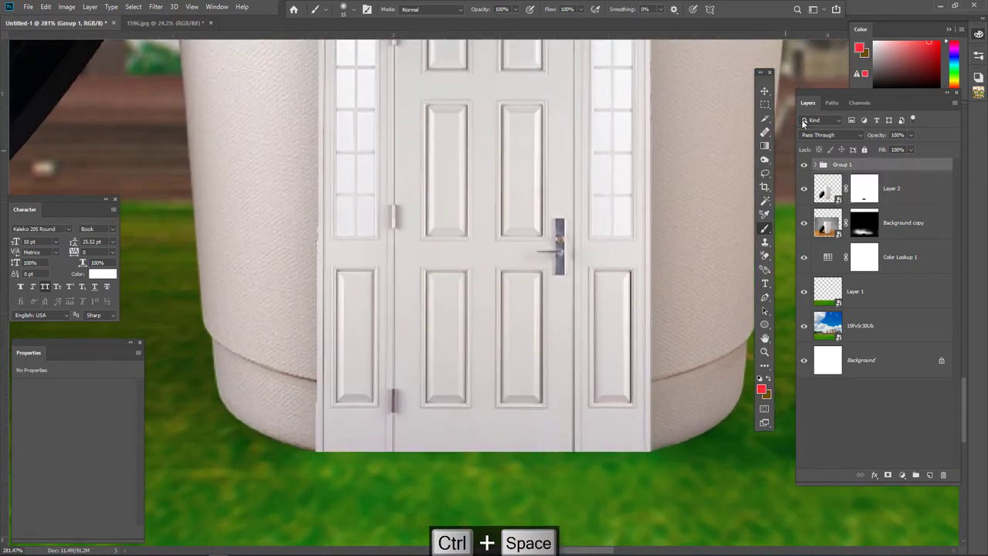
left_click(766, 91)
key("Up")
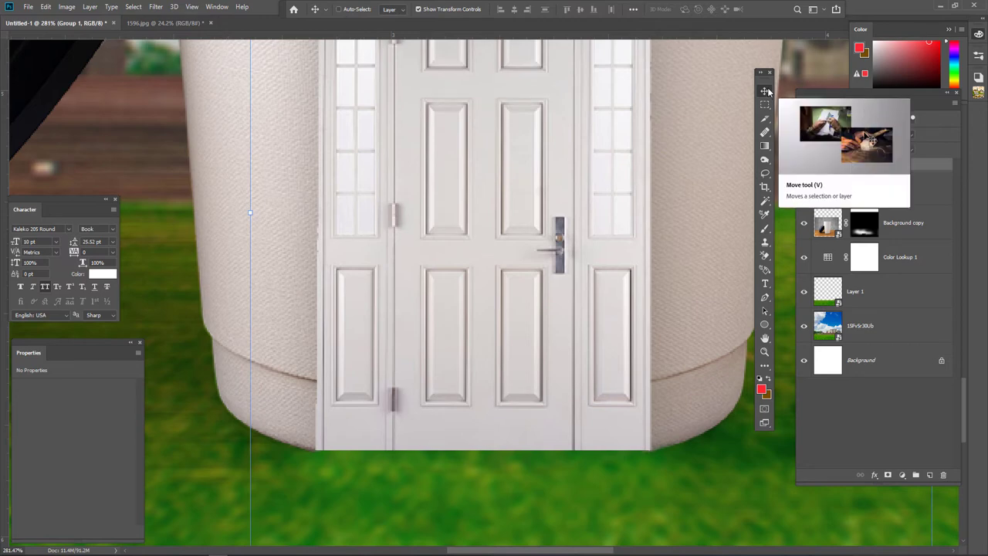
key("Up")
key("ctrl+1")
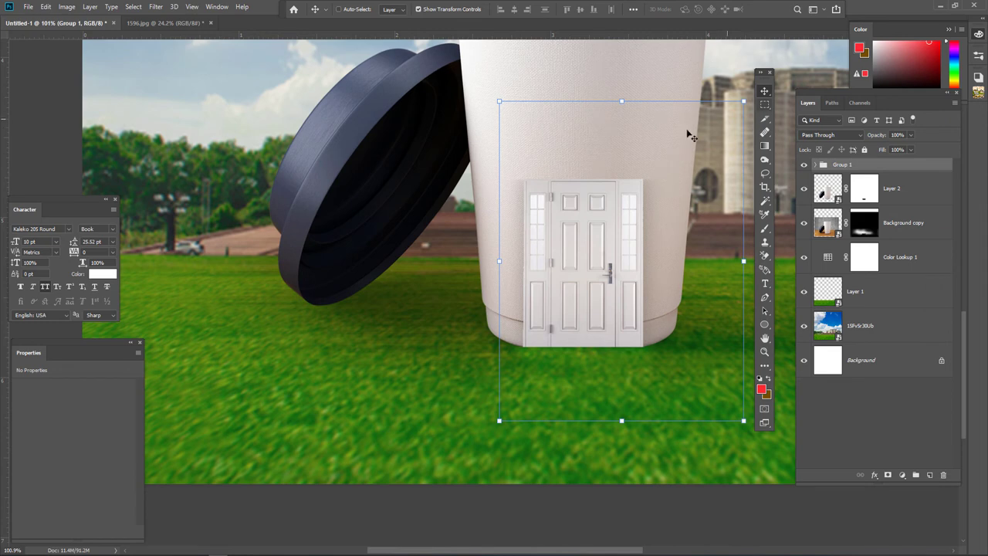
Step: Drop the transform box and scroll around to review the full cup-and-door composite
left_click(765, 104)
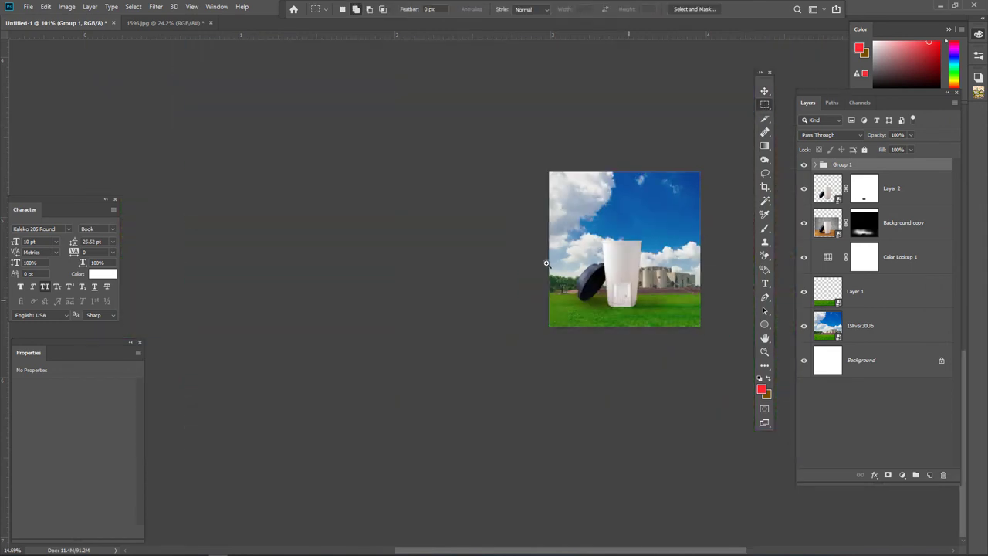
scroll(544, 260, "down", 5)
scroll(566, 342, "up", 1)
scroll(569, 346, "up", 1)
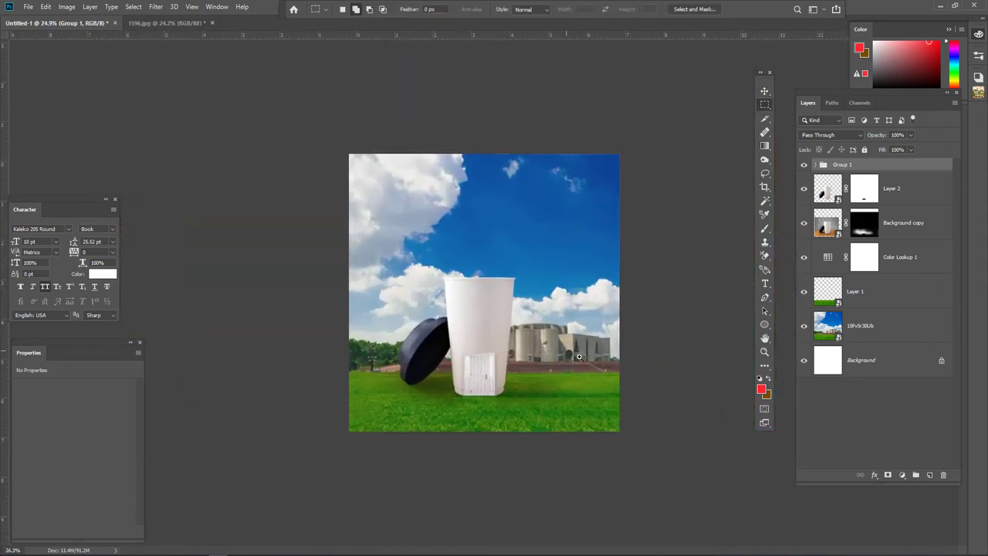
scroll(575, 349, "up", 1)
scroll(584, 356, "up", 2)
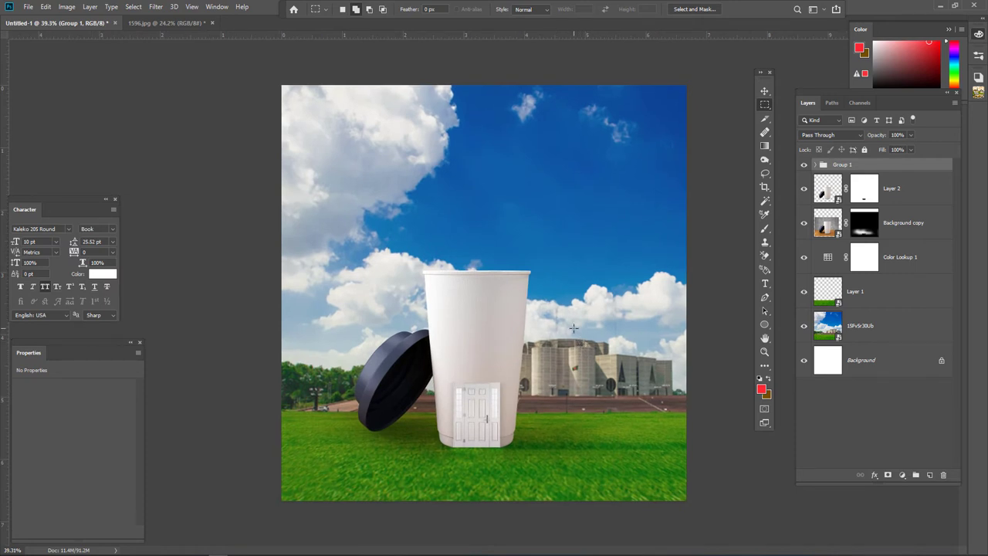
scroll(575, 328, "down", 1)
scroll(577, 327, "down", 1)
scroll(583, 326, "up", 2)
scroll(588, 326, "up", 1)
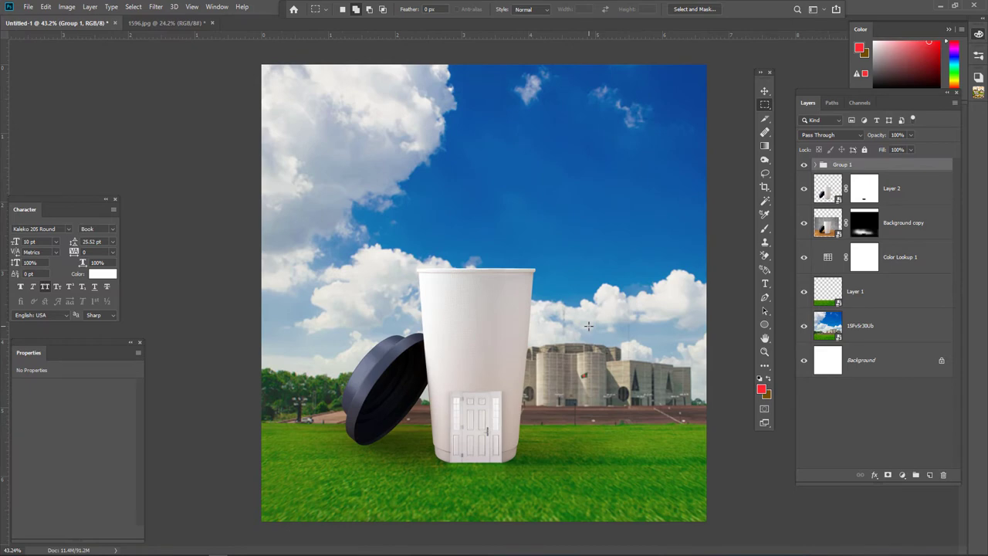
scroll(589, 326, "down", 1)
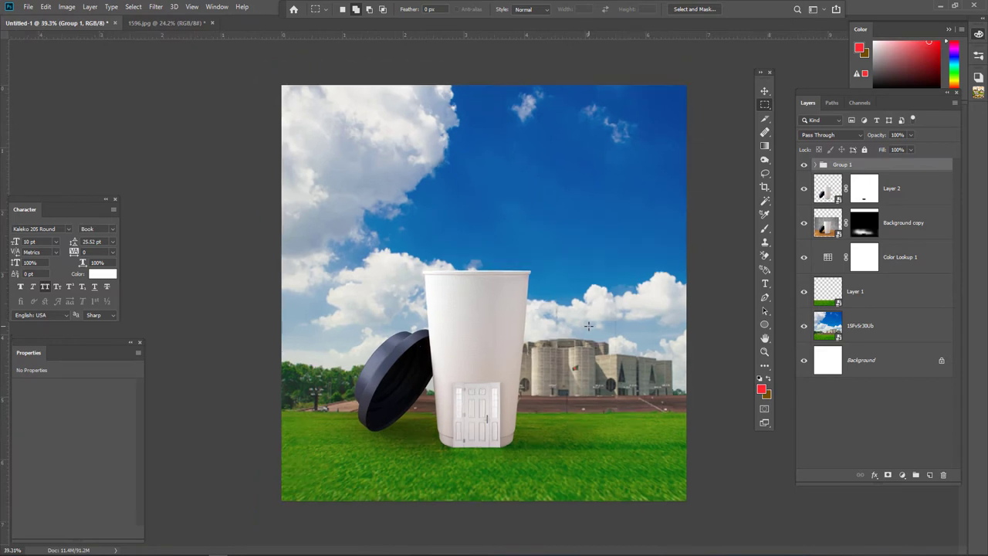
scroll(588, 326, "up", 1)
scroll(588, 325, "up", 1)
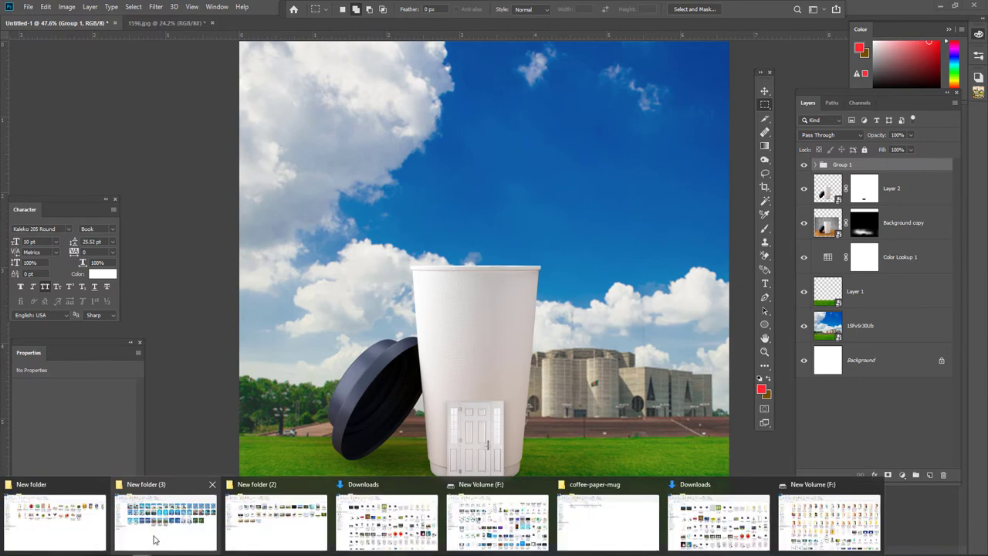
Step: Add a Color Lookup adjustment layer using the Moonlight.3DL grade
left_click(67, 529)
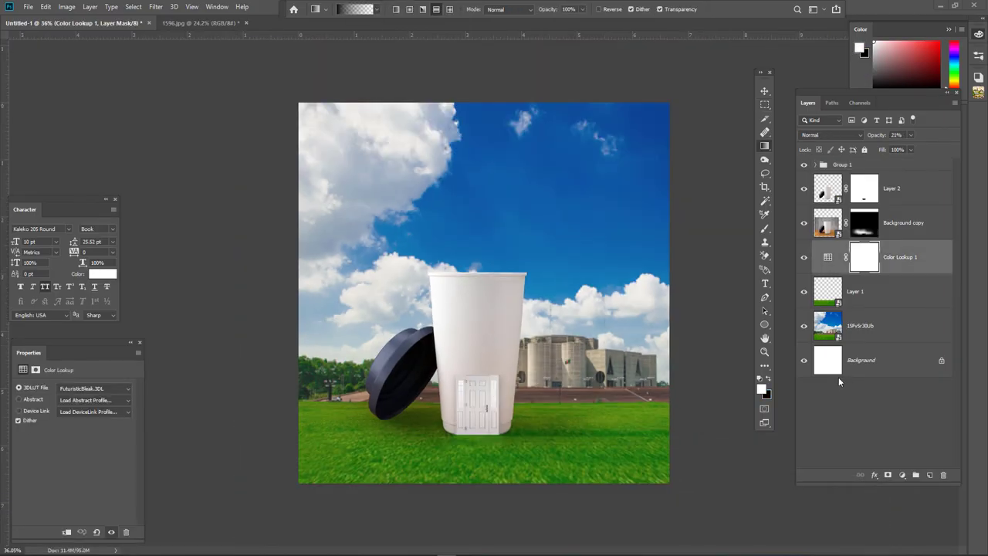
left_click(901, 475)
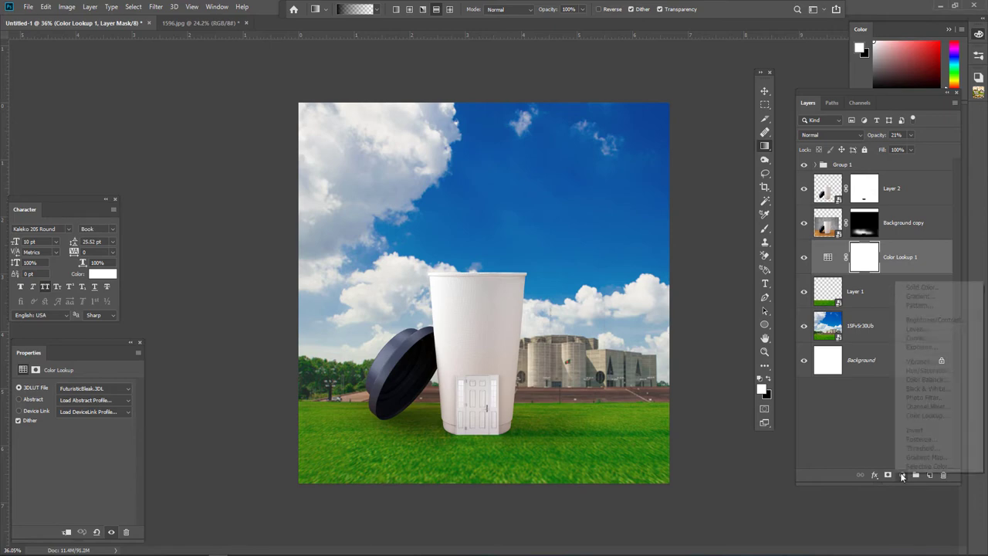
left_click(927, 415)
left_click(87, 390)
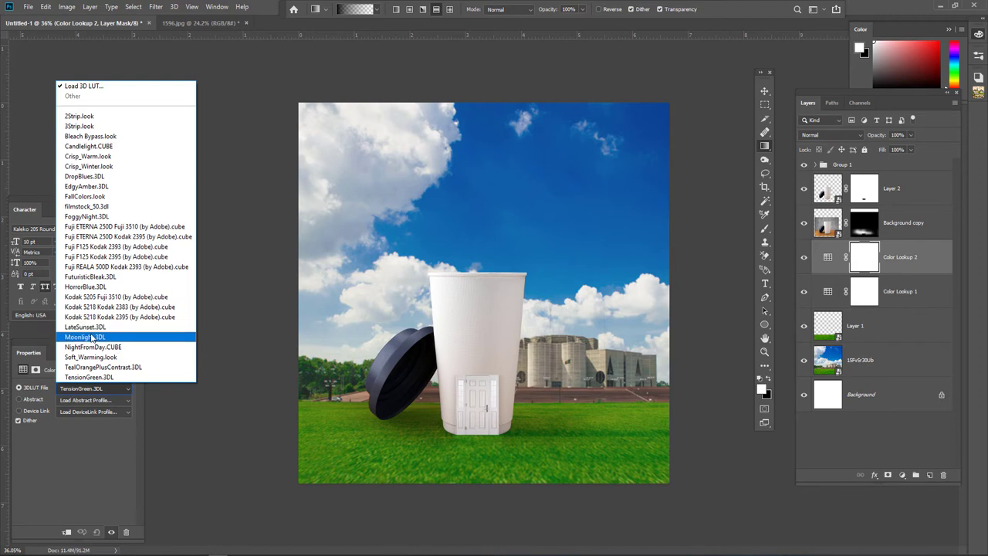
left_click(87, 337)
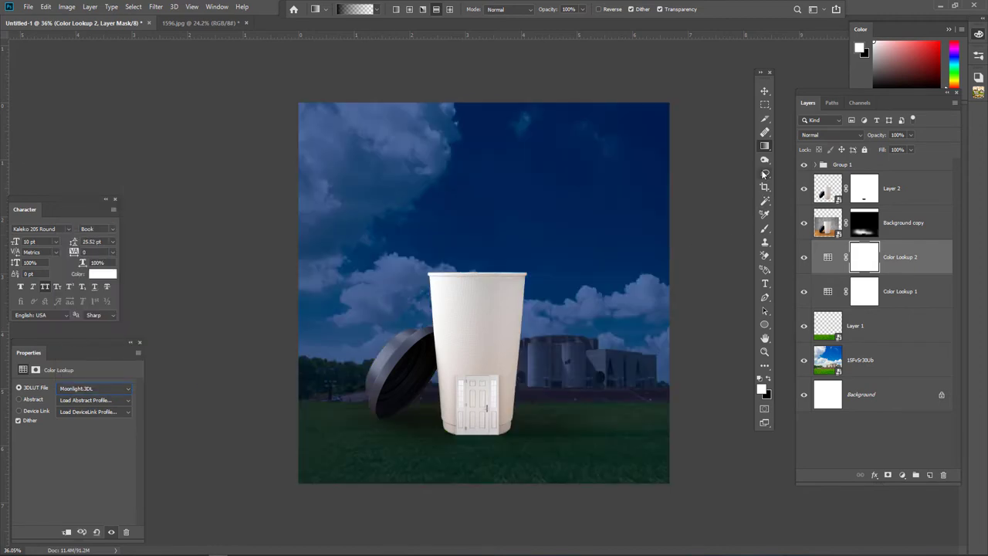
Step: Fade the Moonlight grade with a gradient on its mask and lower its fill to 55%
left_click_drag(214, 218, 609, 370)
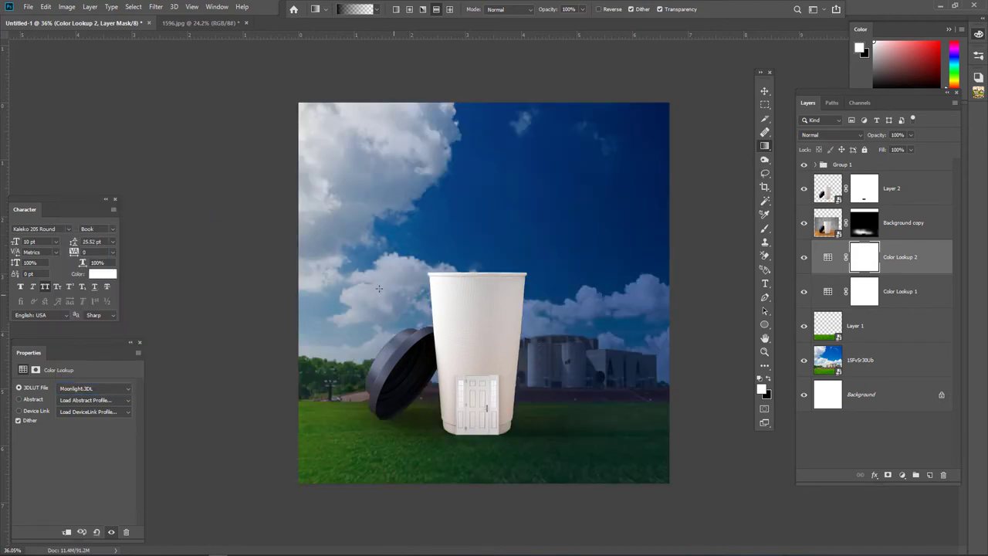
left_click_drag(256, 257, 525, 298)
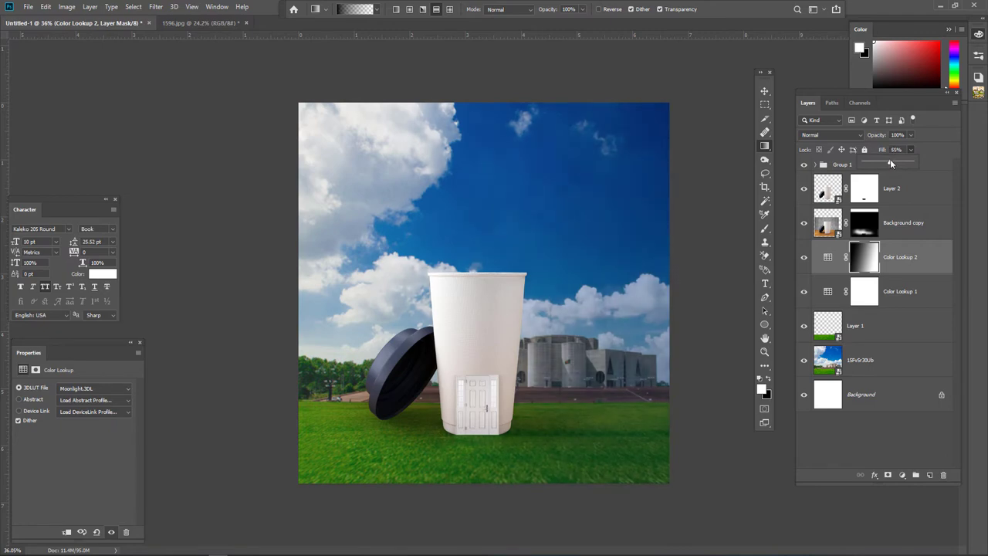
scroll(438, 305, "down", 1)
scroll(439, 306, "up", 1)
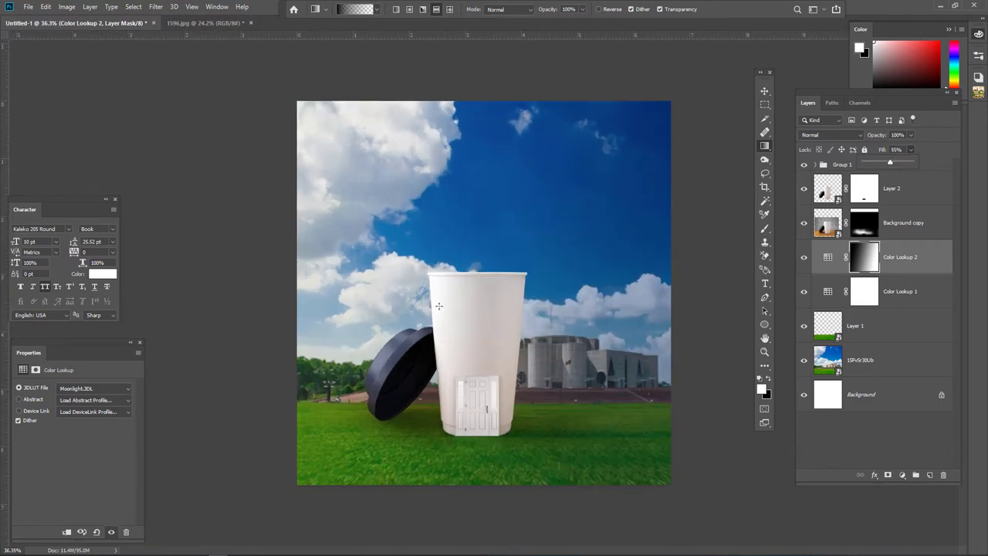
scroll(438, 305, "up", 1)
scroll(445, 324, "up", 1)
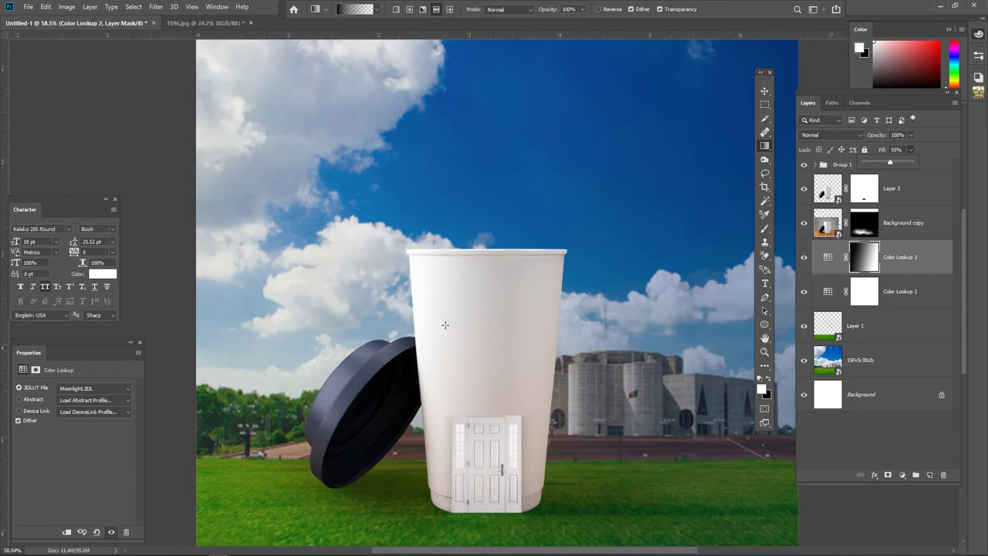
scroll(445, 325, "down", 2)
scroll(445, 325, "down", 1)
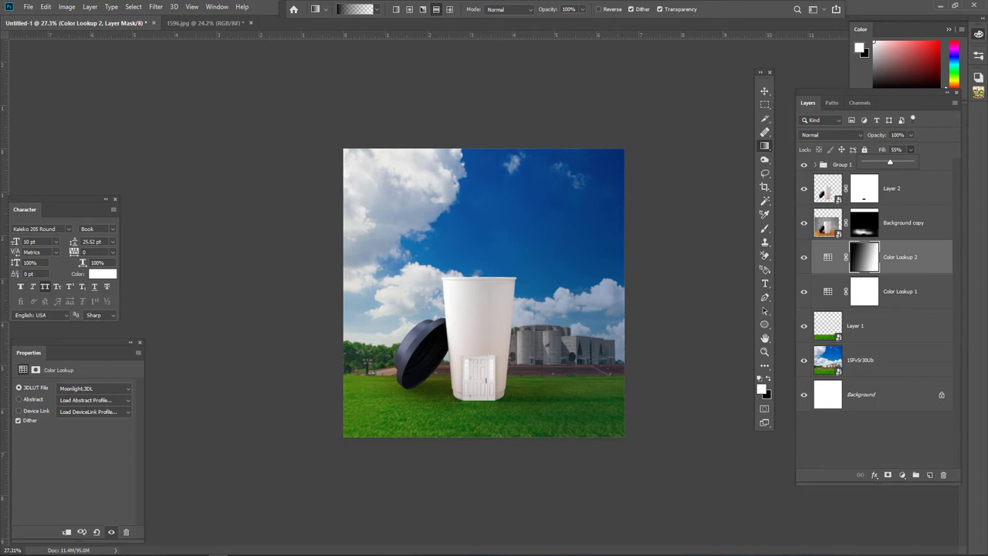
Step: Try a red Solid Color fill layer, then undo it
key("Return")
left_click(902, 476)
left_click(920, 291)
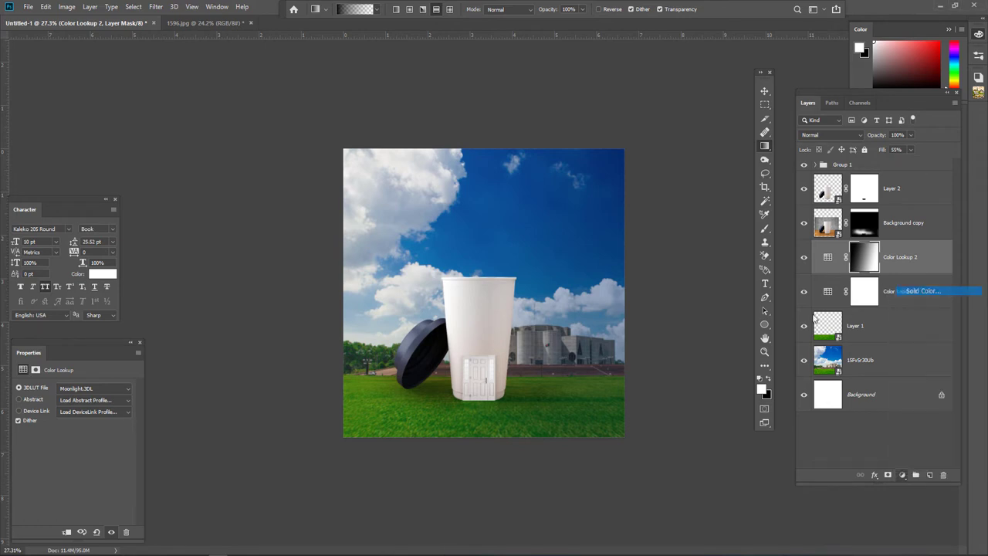
left_click(940, 324)
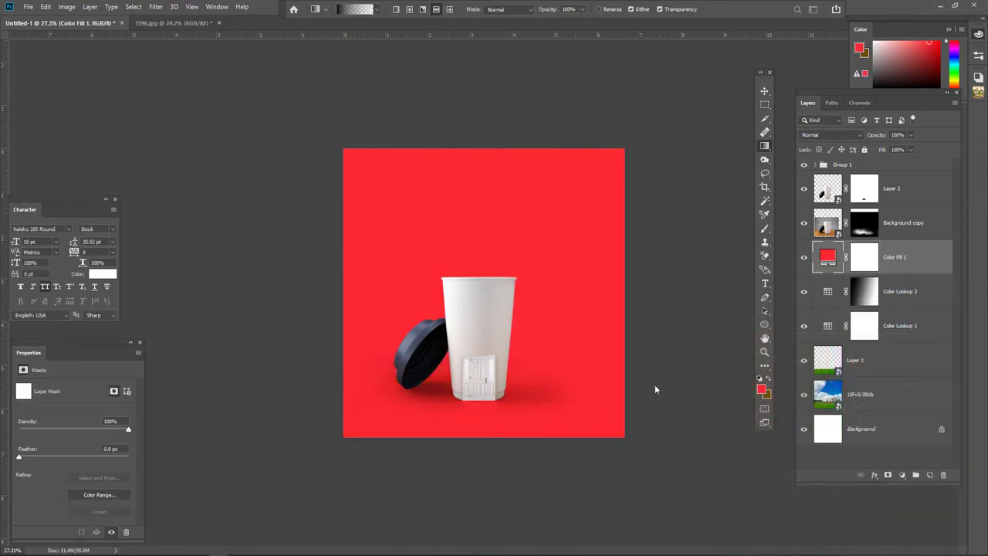
key("ctrl+z")
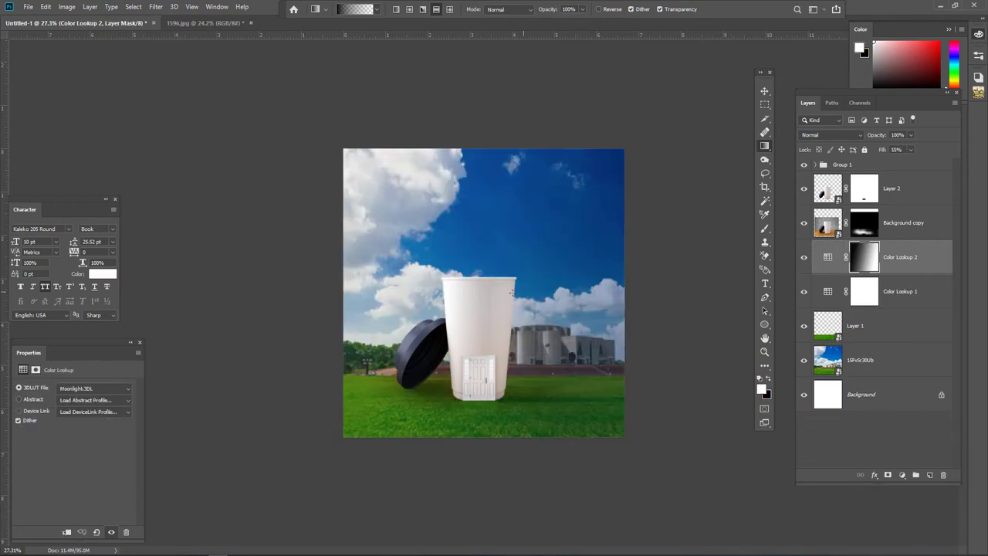
Step: Group Layer 2 and Background copy into Group 2 and nudge the cup slightly lower
left_click(893, 186)
left_click(902, 225, "shift")
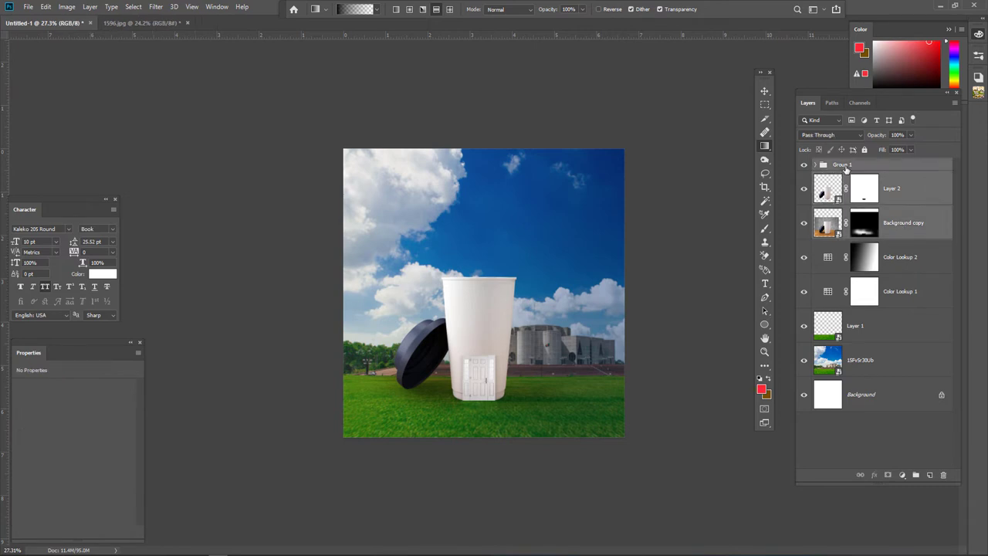
key("ctrl+g")
key("v")
left_click_drag(491, 319, 491, 327)
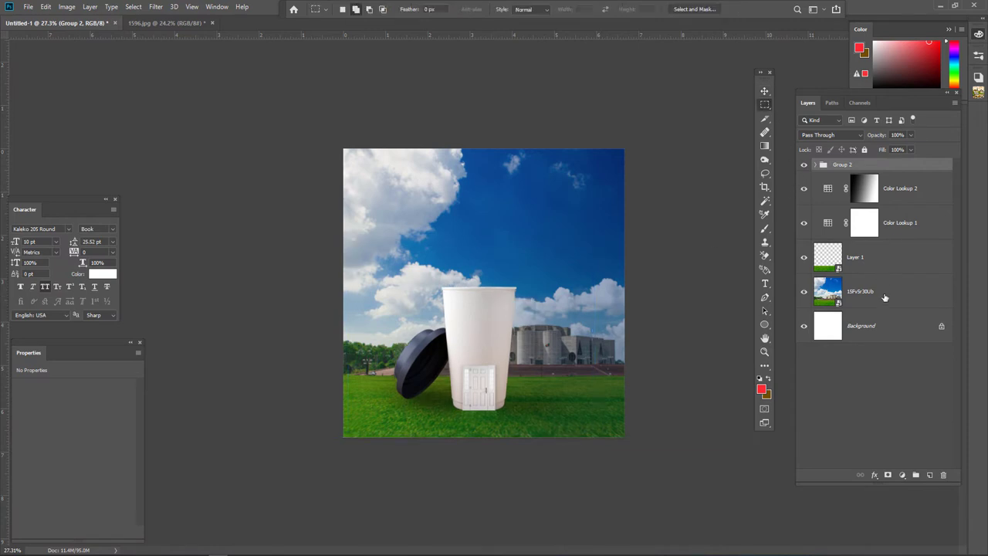
Step: Stamp Layer 1 and 15Fv5r30Ub into a merged Layer 1 (merged)
left_click(885, 299)
left_click(890, 260)
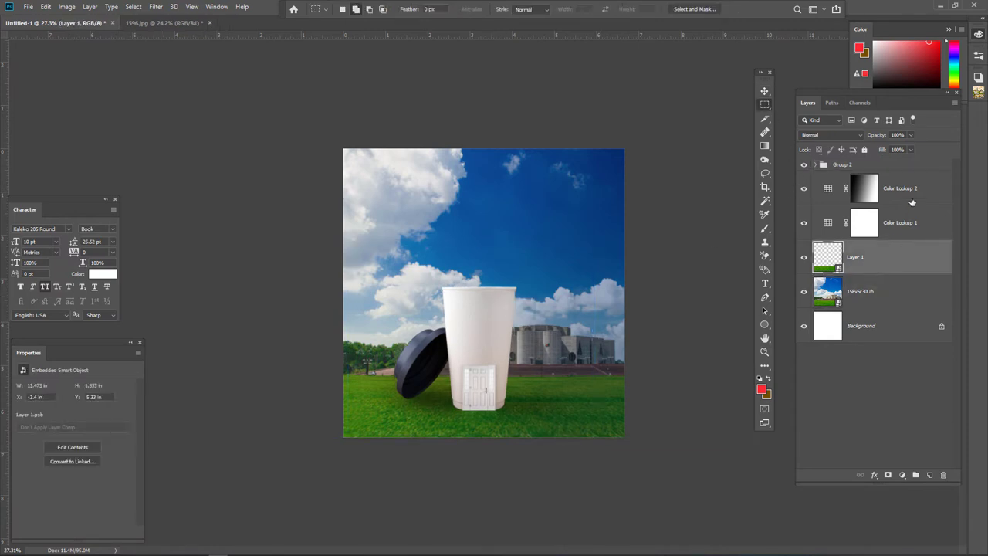
left_click(912, 203)
left_click(910, 247)
key("ctrl+alt+e")
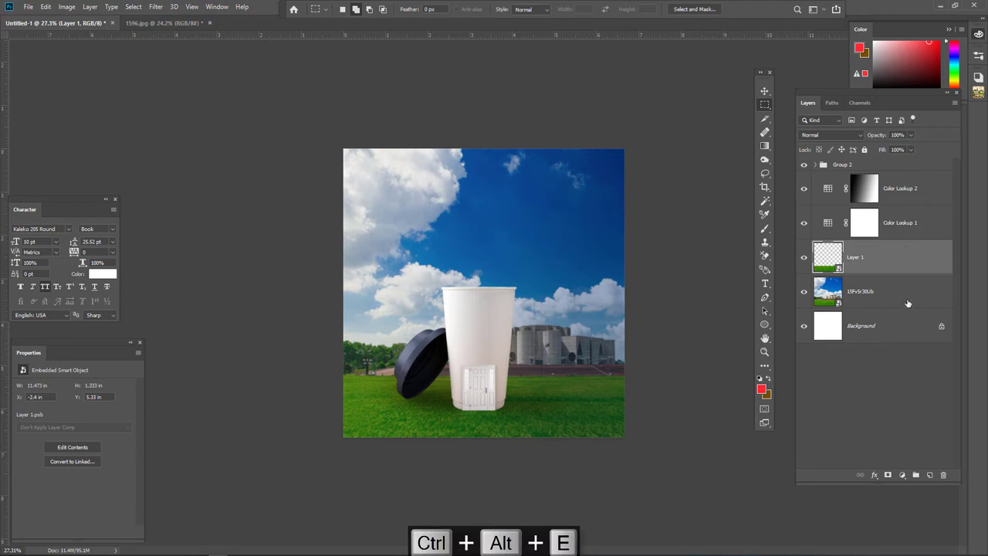
left_click(898, 297, "shift")
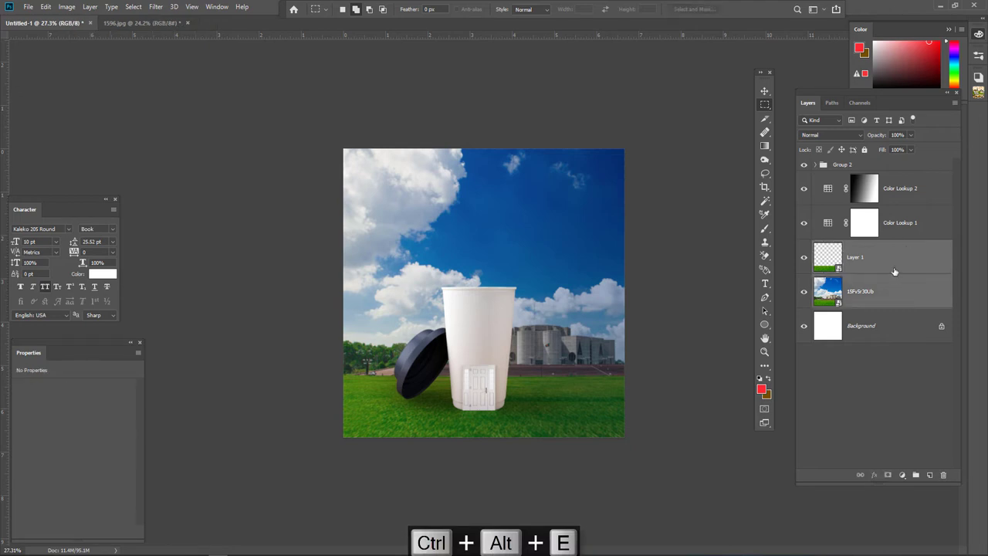
key("ctrl+alt+e")
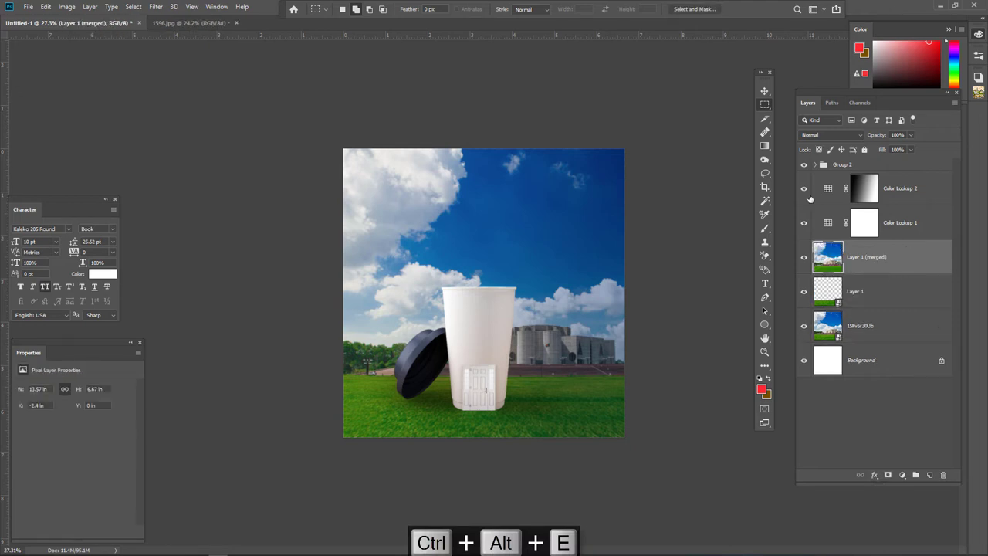
Step: Convert Layer 1 (merged) to a smart object
right_click(862, 266)
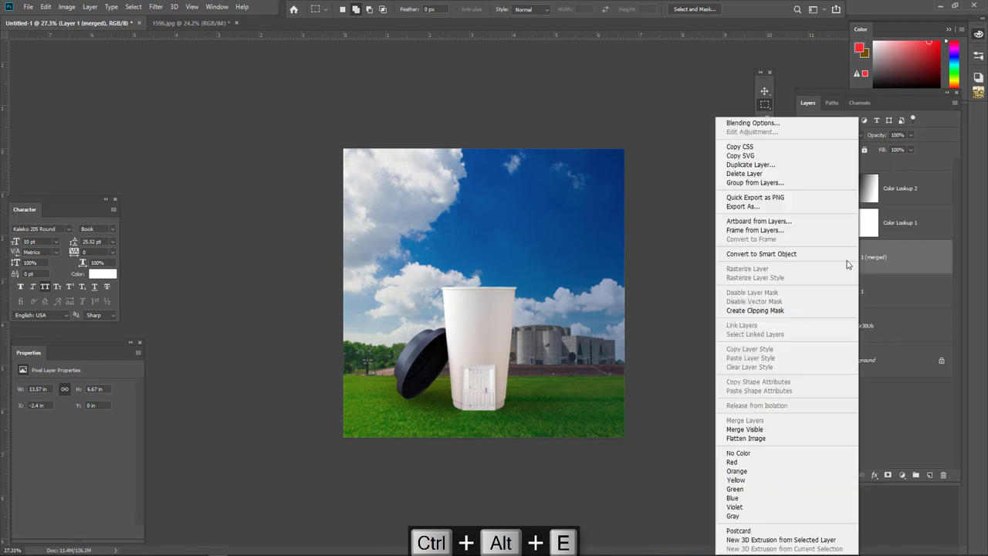
left_click(759, 253)
left_click(155, 7)
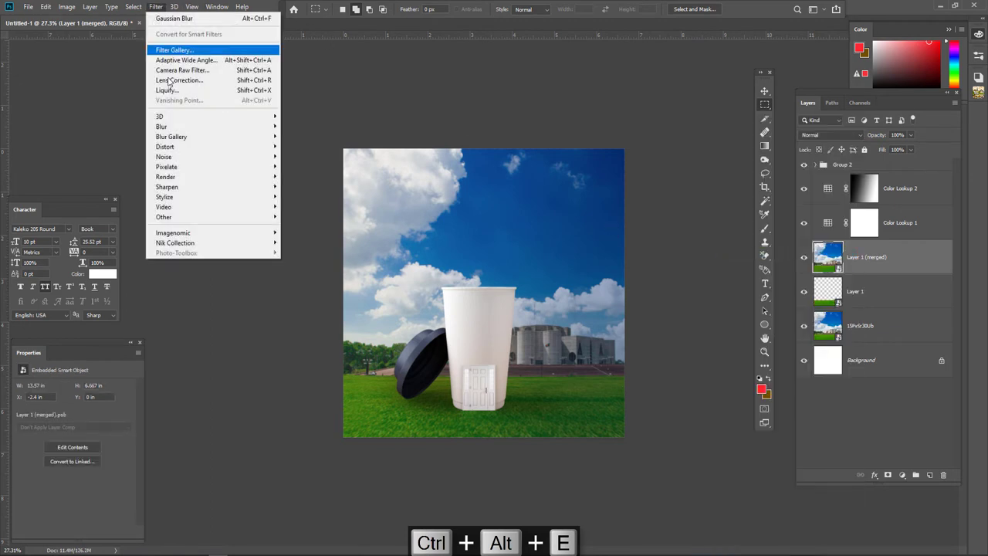
mouse_move(171, 136)
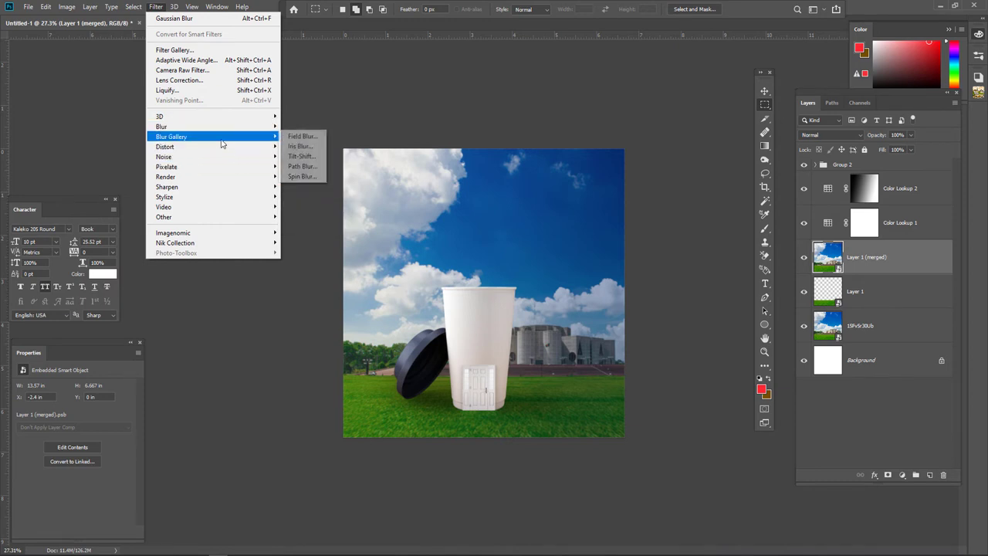
Step: Apply a 15 px Tilt-Shift blur with the focus band moved down to the cup's base
left_click(309, 156)
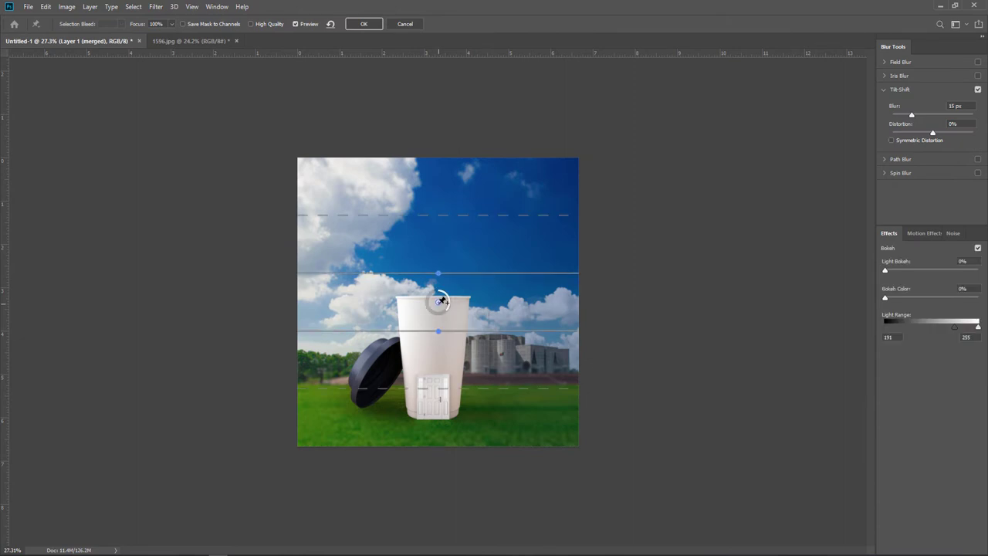
left_click_drag(439, 301, 430, 444)
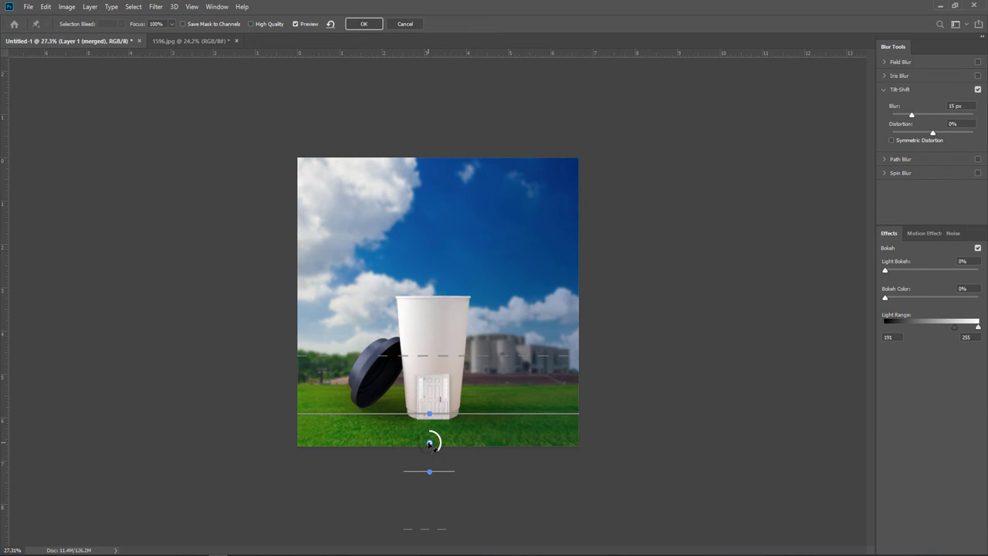
left_click_drag(430, 442, 430, 438)
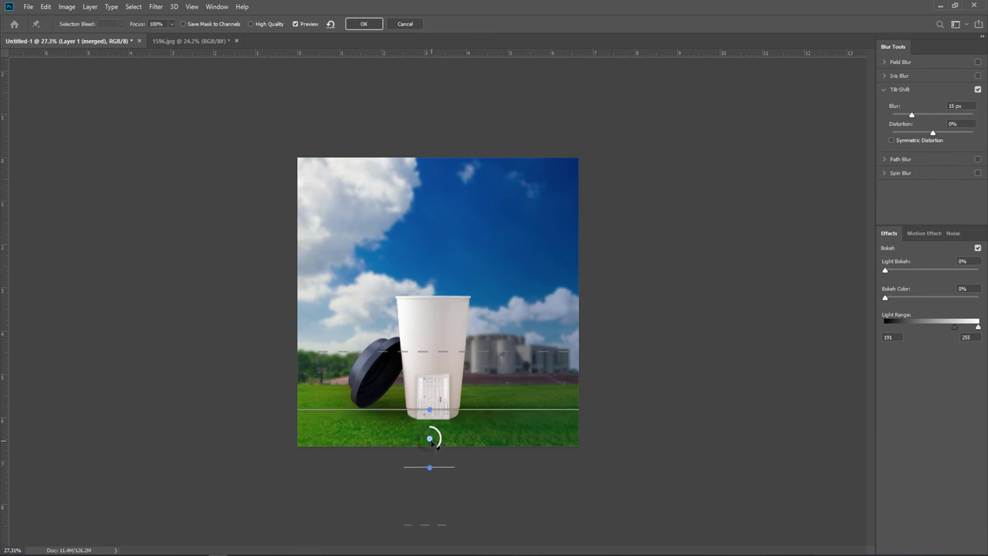
scroll(446, 437, "up", 1)
scroll(463, 440, "up", 2)
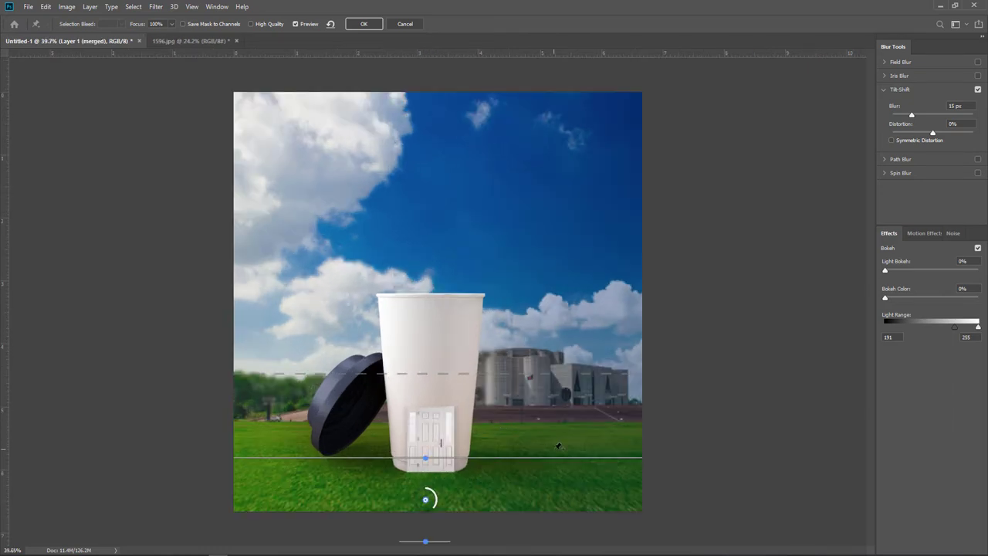
scroll(563, 453, "up", 2)
scroll(627, 466, "up", 2)
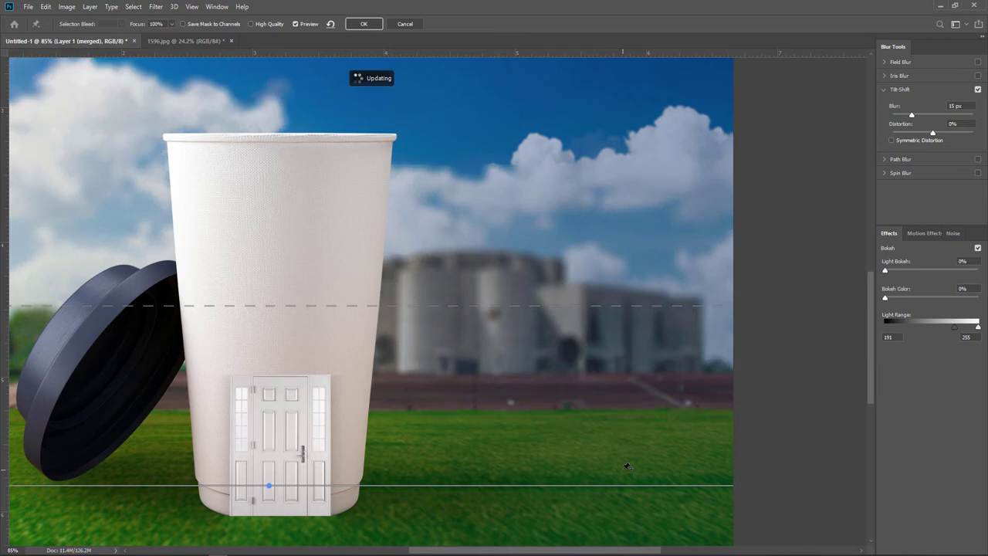
scroll(627, 466, "down", 1)
scroll(626, 465, "down", 1)
scroll(626, 466, "down", 1)
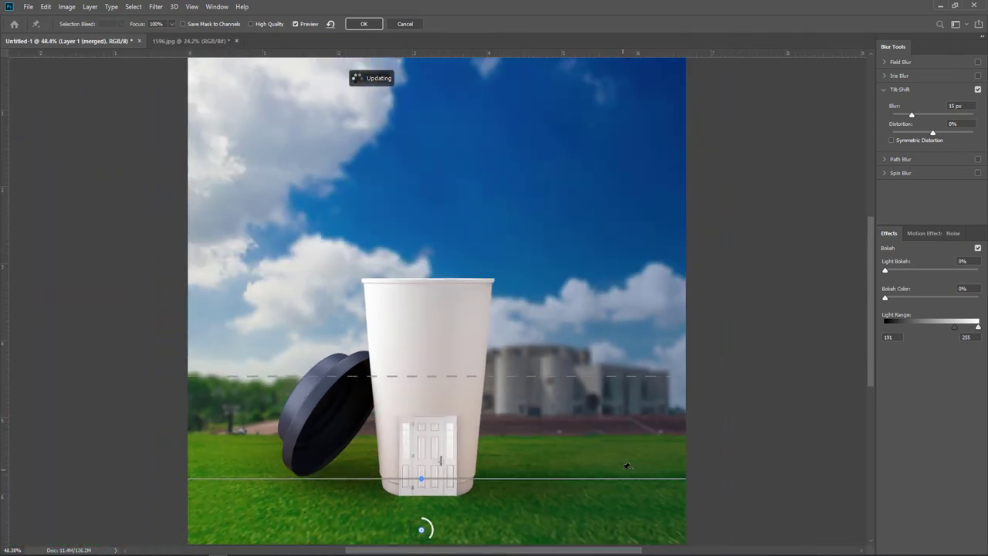
scroll(627, 465, "down", 1)
scroll(627, 466, "down", 1)
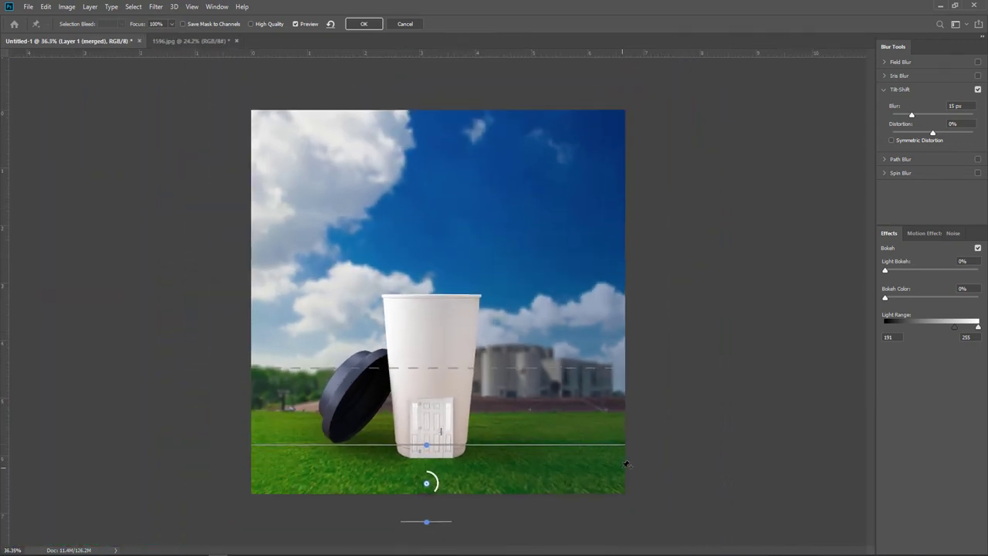
left_click(359, 25)
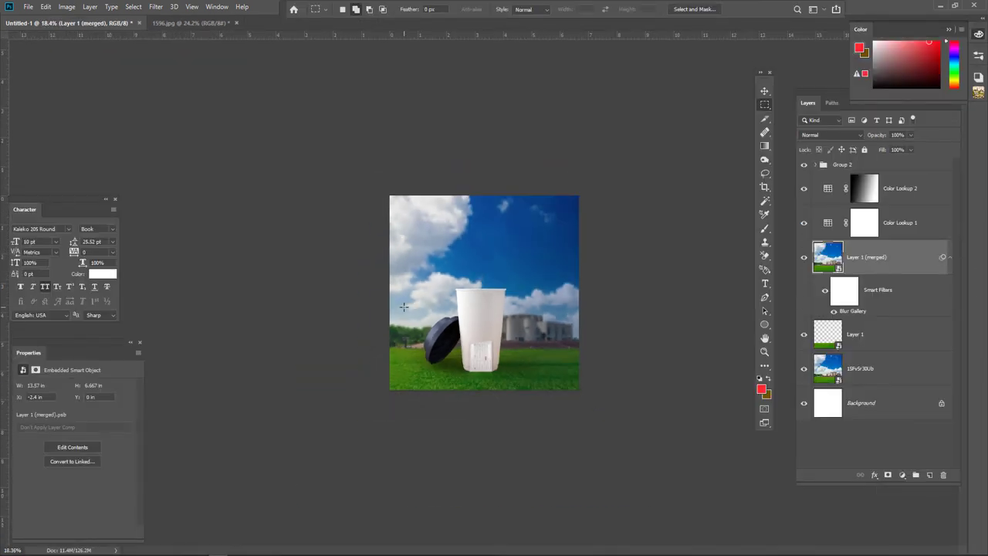
key("ctrl+plus")
key("ctrl+plus")
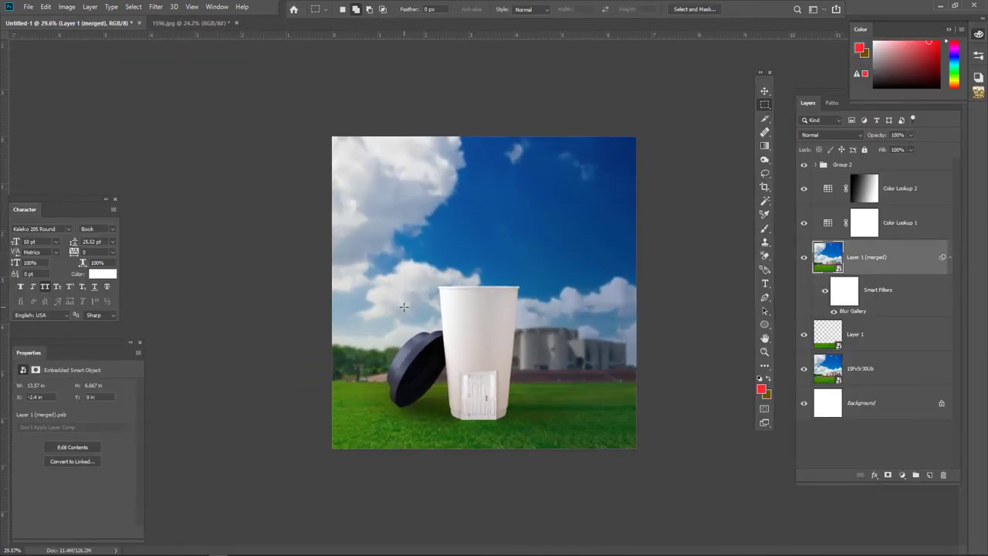
key("ctrl+plus")
key("ctrl+plus")
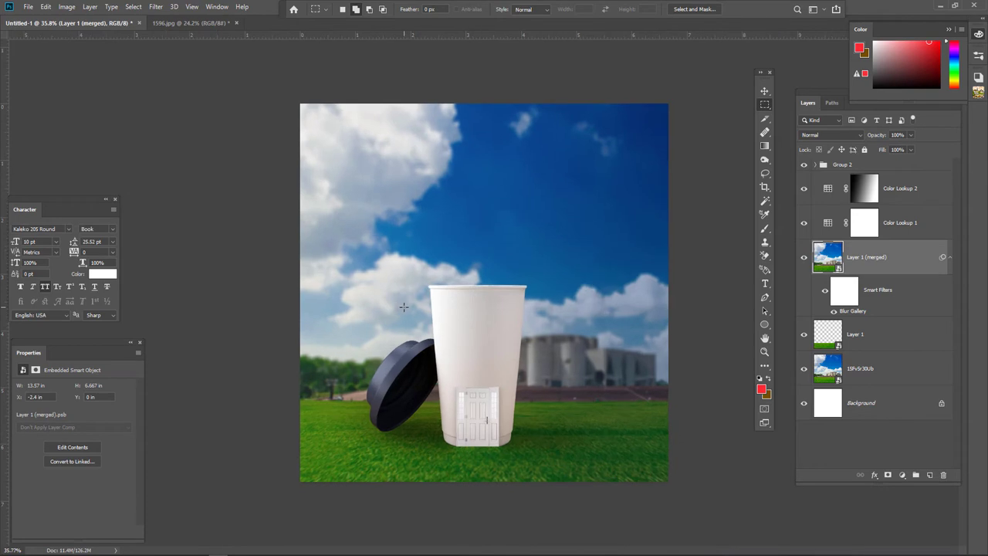
key("ctrl+plus")
key("ctrl+plus")
key("ctrl+minus")
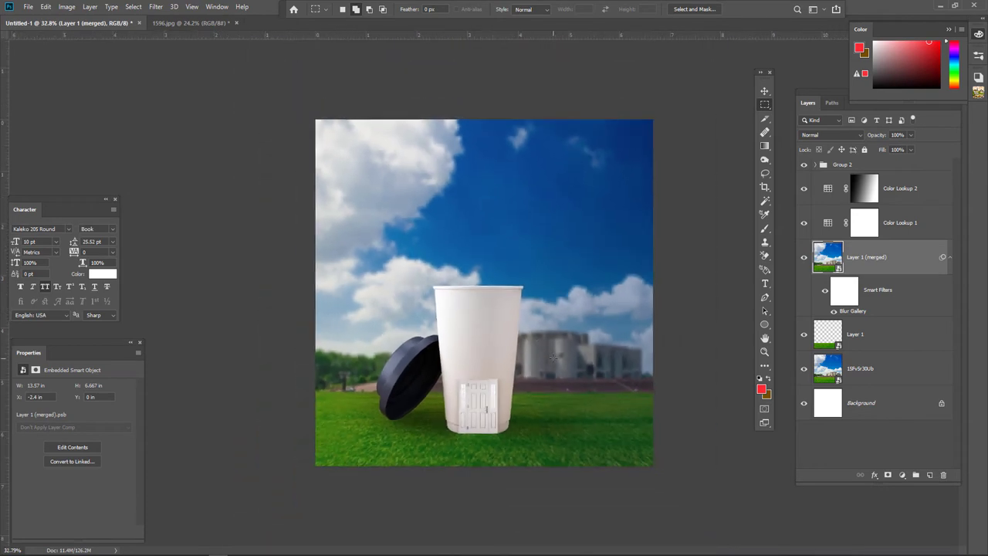
key("ctrl+plus")
key("ctrl+minus")
key("ctrl+plus")
key("ctrl+plus")
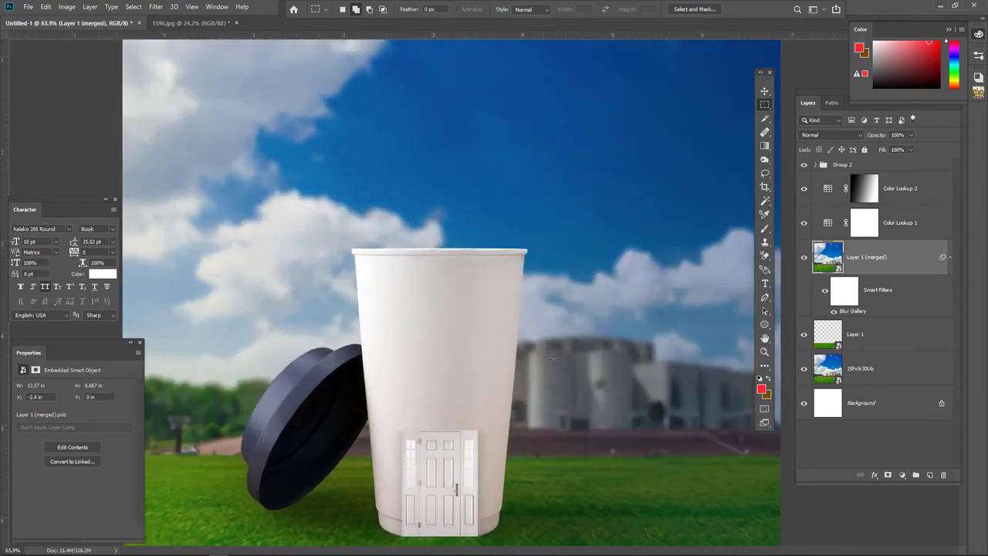
key("ctrl+plus")
key("ctrl+plus")
scroll(430, 456, "up", 2)
scroll(430, 456, "up", 1)
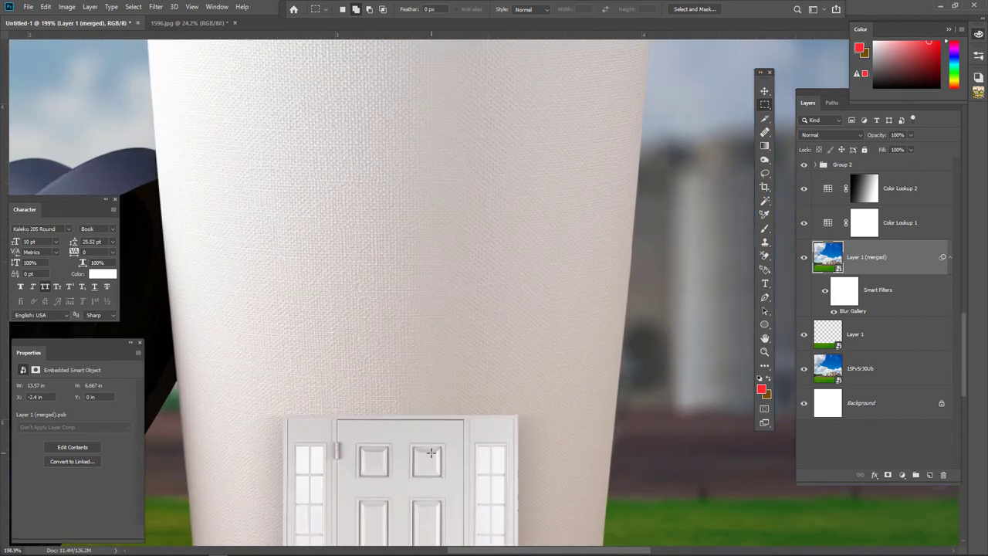
scroll(429, 455, "down", 3)
scroll(430, 453, "down", 2)
scroll(430, 454, "down", 2)
scroll(431, 451, "down", 1)
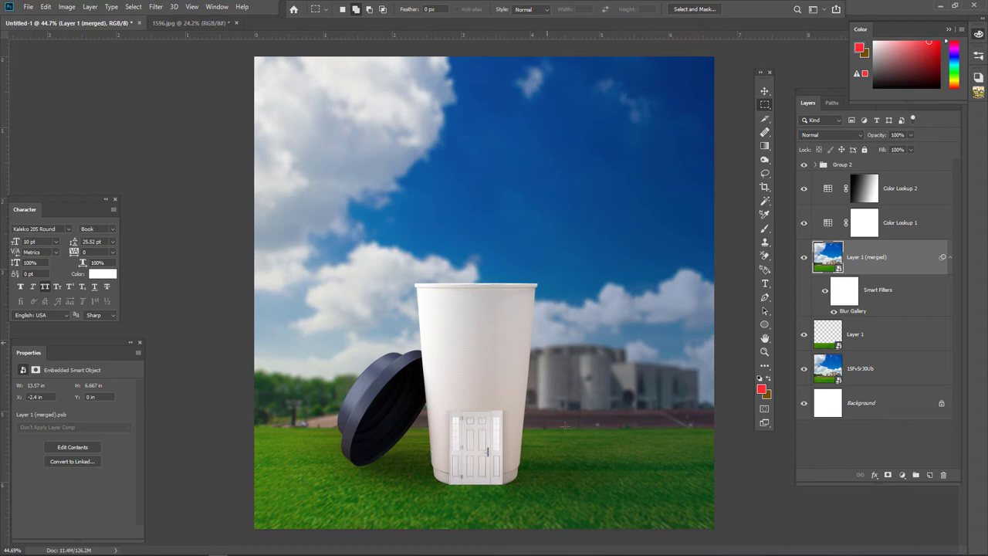
key("ctrl+space")
mouse_move(491, 470)
left_mouse_down()
mouse_move(544, 473)
mouse_move(494, 438)
mouse_move(399, 413)
mouse_move(492, 414)
left_mouse_up()
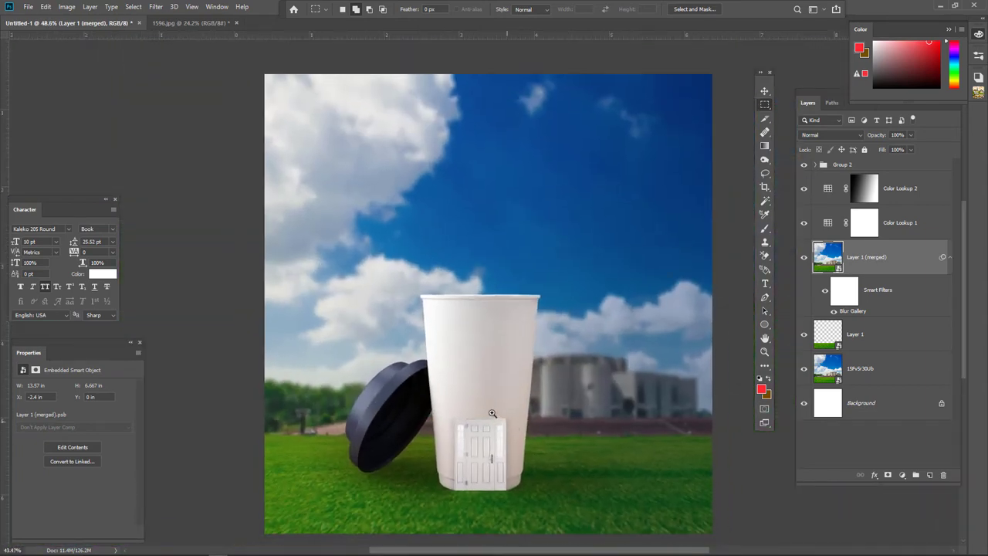
mouse_move(491, 415)
left_mouse_down()
mouse_move(577, 439)
mouse_move(566, 441)
left_mouse_up()
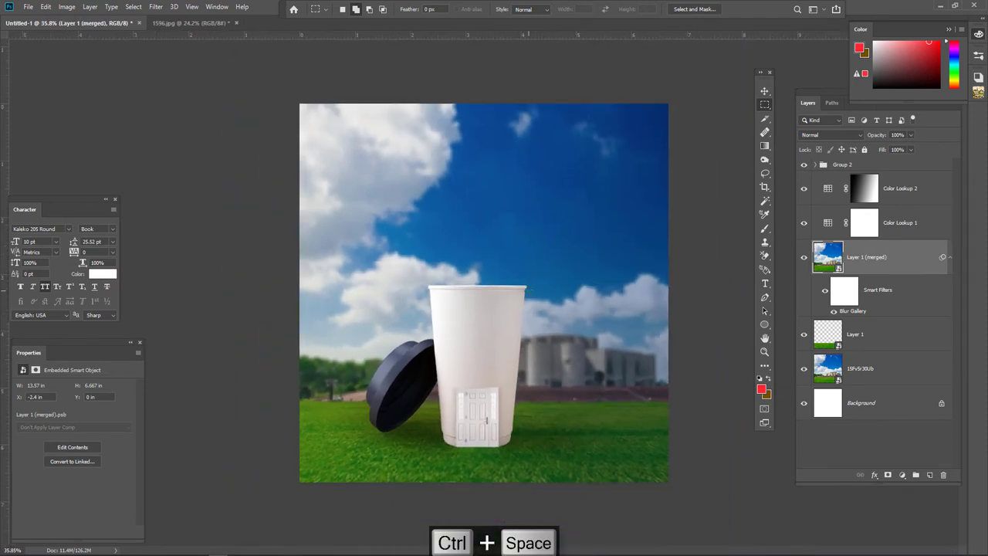
Step: Add a Color Balance layer with midtones Cyan–Red at -35, then switch to the Downloads folder
left_click(899, 167)
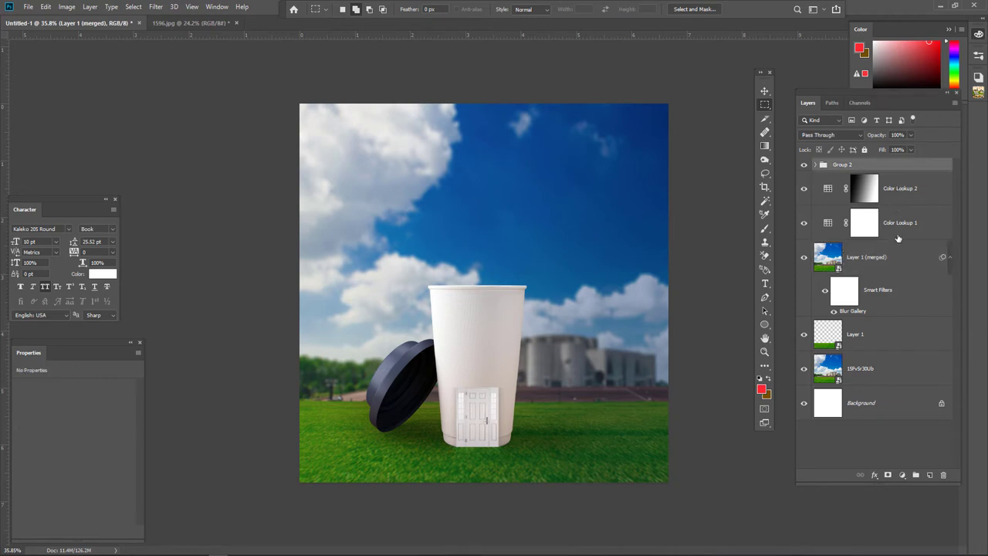
left_click(902, 474)
left_click(924, 383)
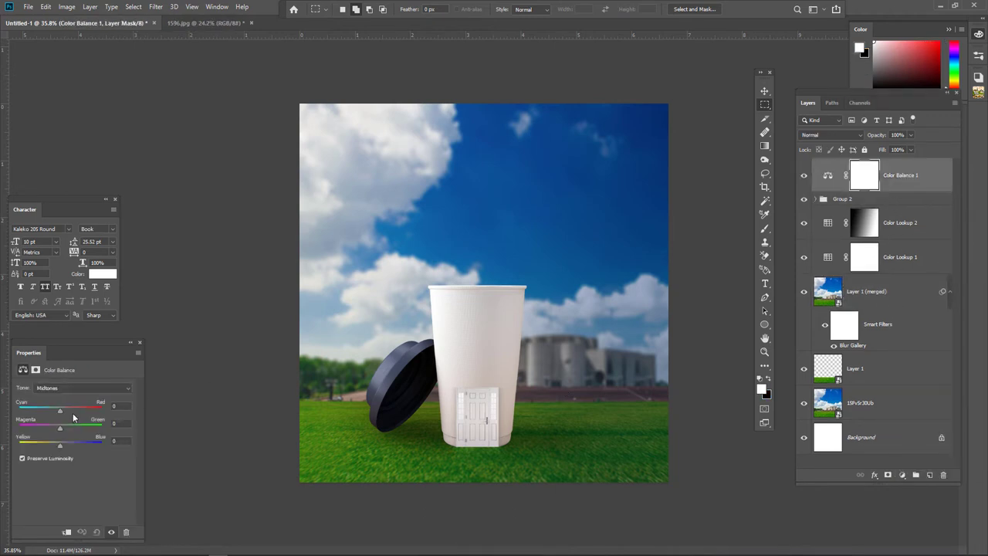
left_click_drag(57, 411, 45, 414)
left_click_drag(49, 415, 45, 415)
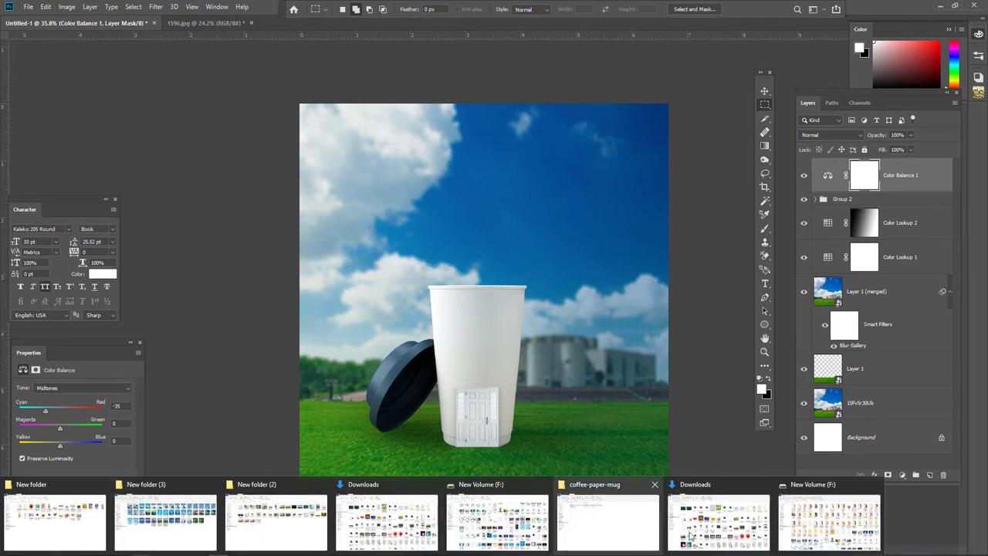
left_click(701, 531)
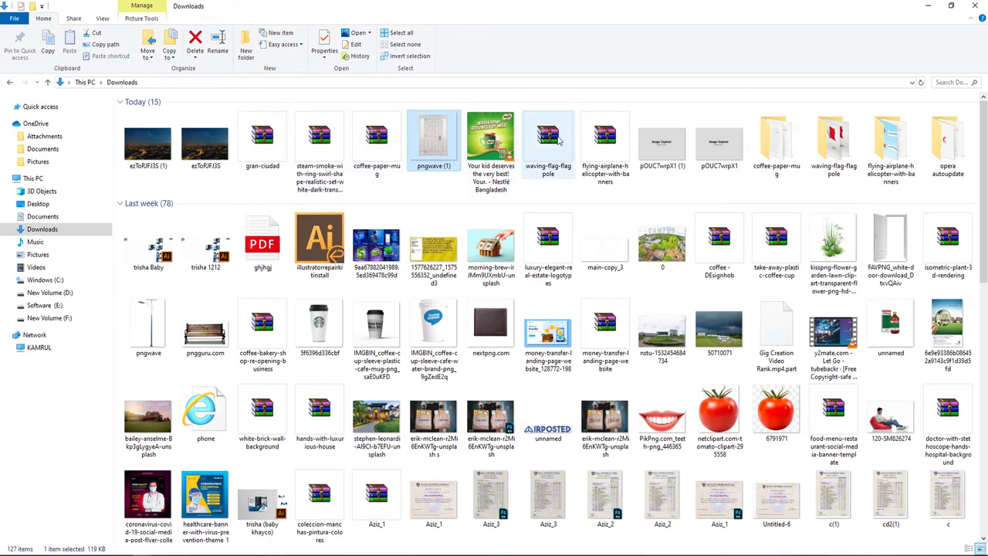
Step: Extract the steam-smoke archive to a steam-smoke folder and open that folder
left_click(560, 140)
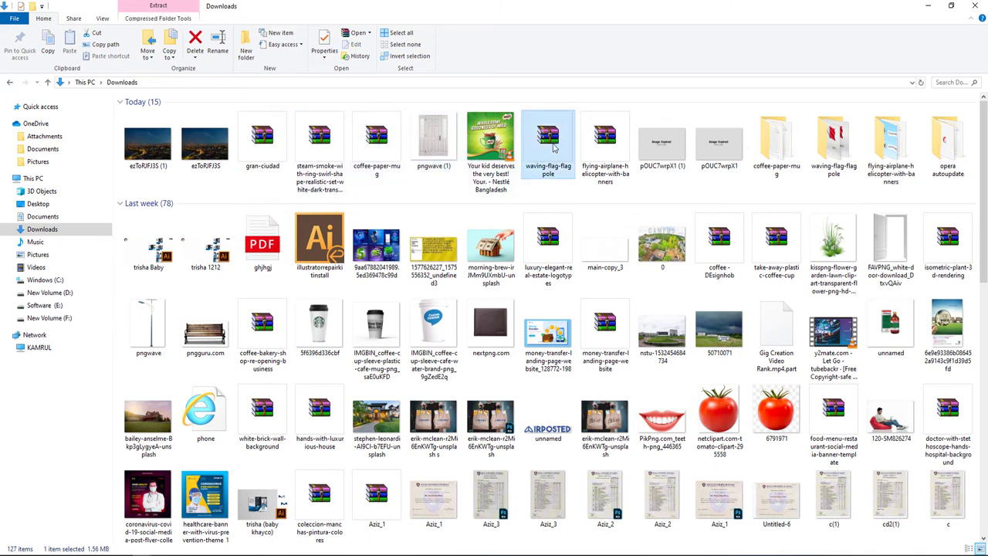
left_click(316, 147)
right_click(317, 146)
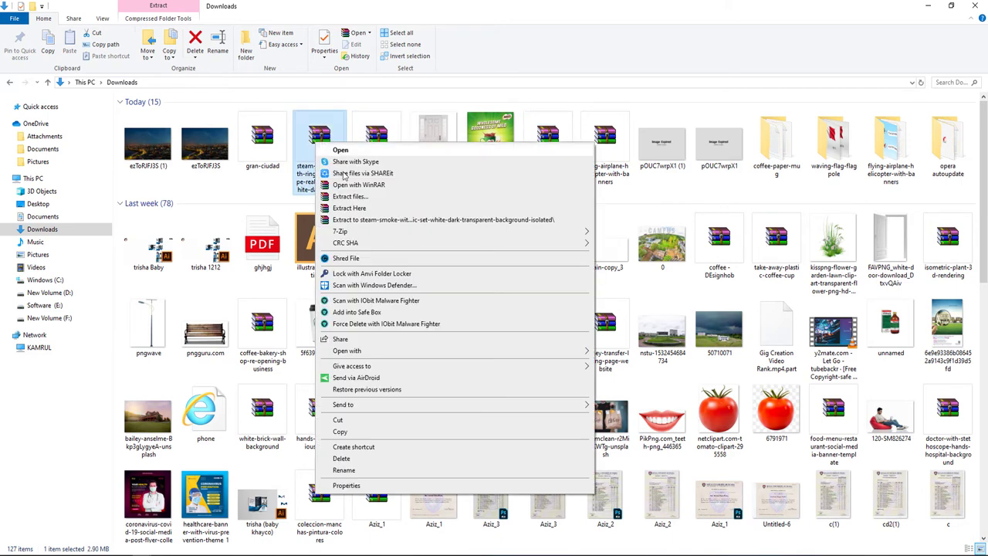
left_click(355, 194)
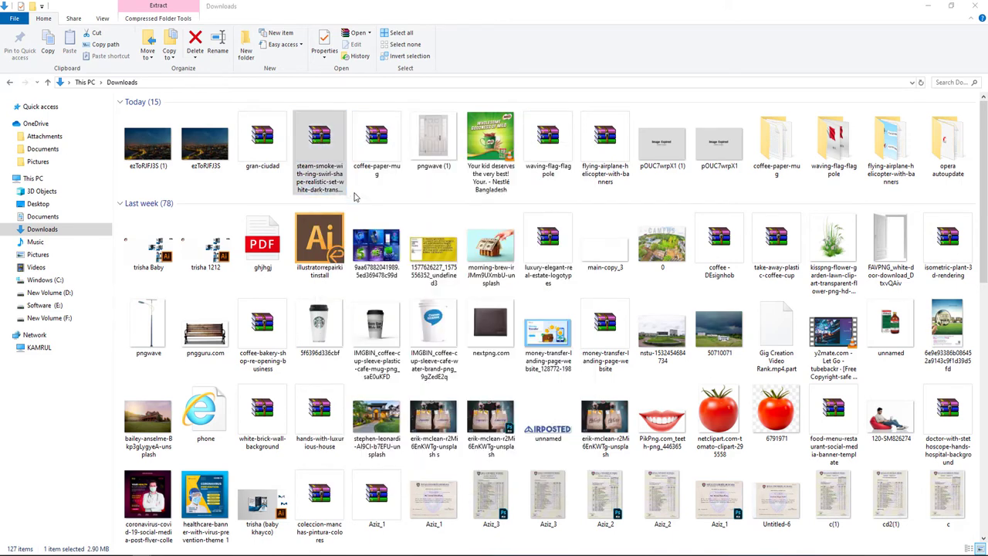
left_click(523, 392)
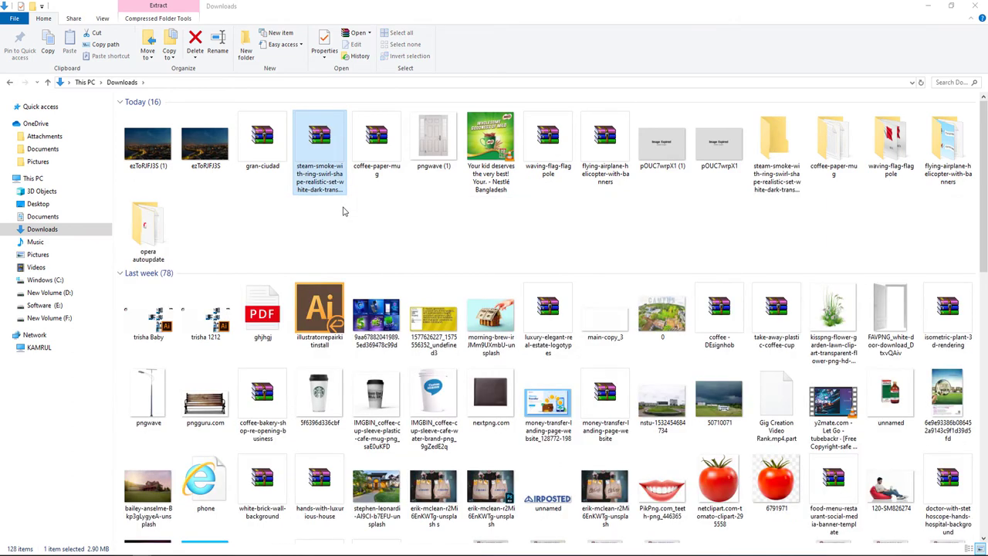
left_click(776, 150)
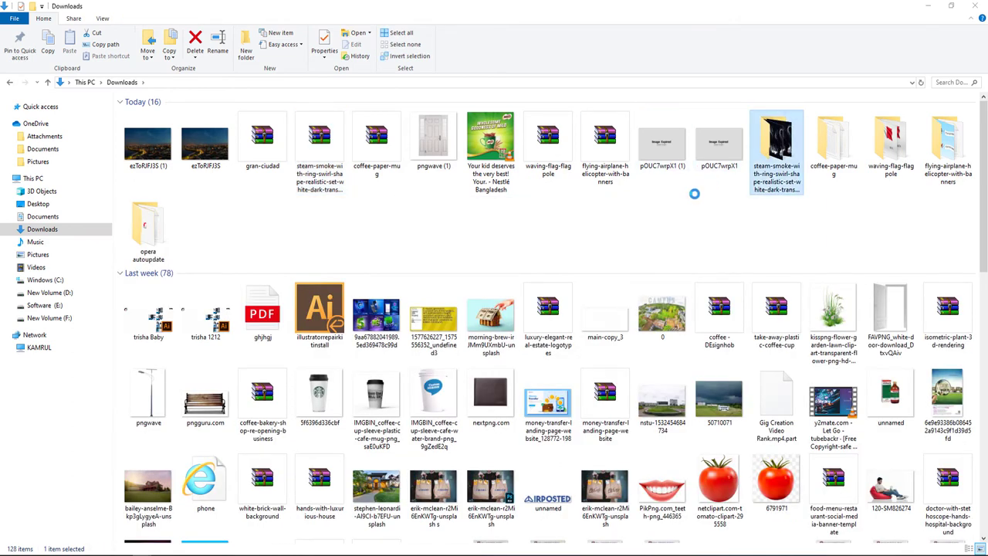
left_click(148, 133)
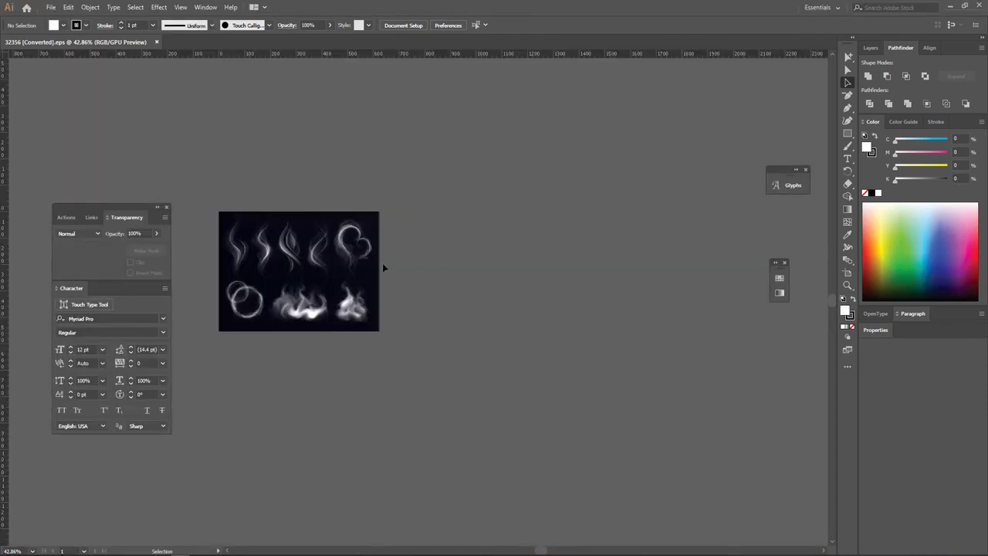
Step: Select the heart-shaped smoke swirl and drag it off the artboard onto empty canvas
left_click(480, 266)
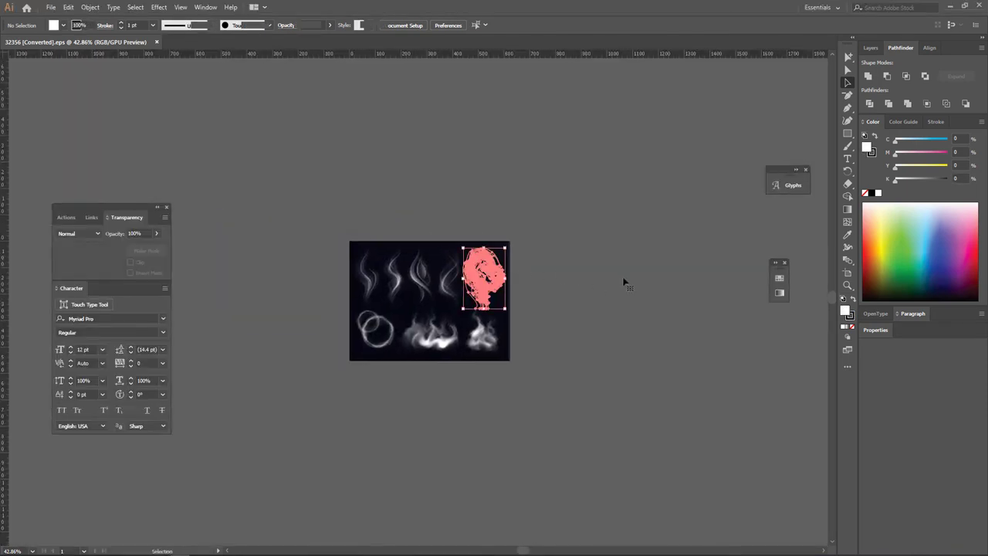
left_click_drag(624, 282, 614, 276)
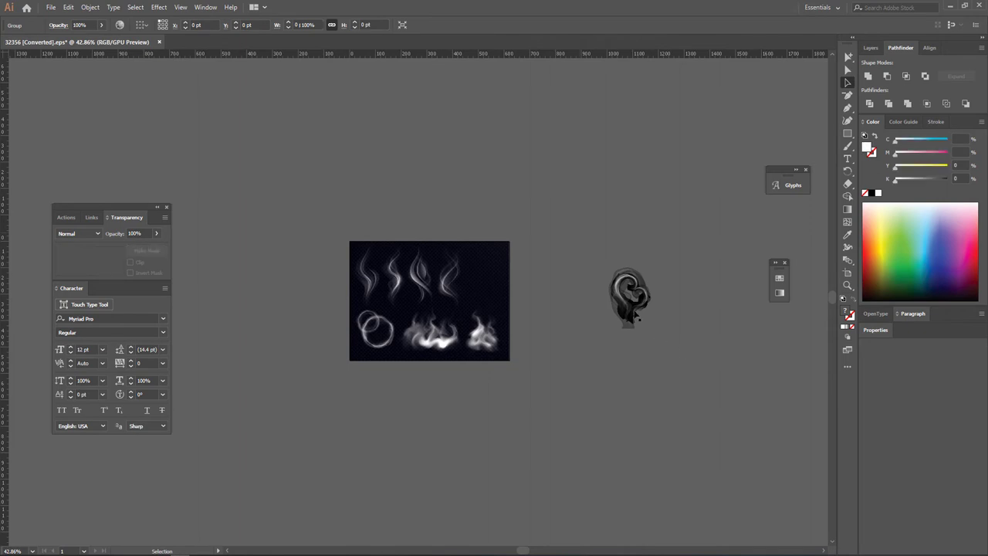
left_click(680, 354)
left_click_drag(641, 313, 220, 550)
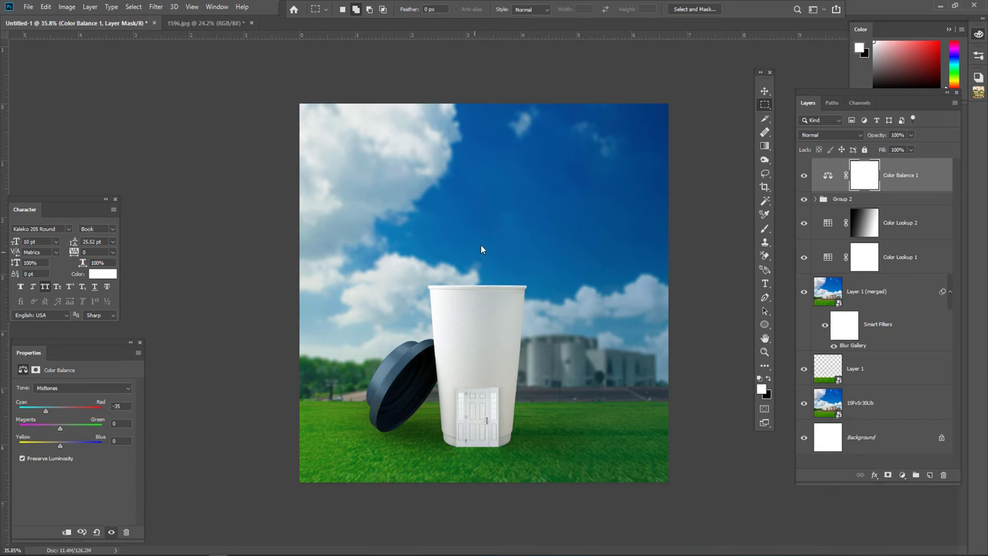
Step: Paste the swirl below Group 2, scaled down and placed just above the cup rim
key("ctrl+v")
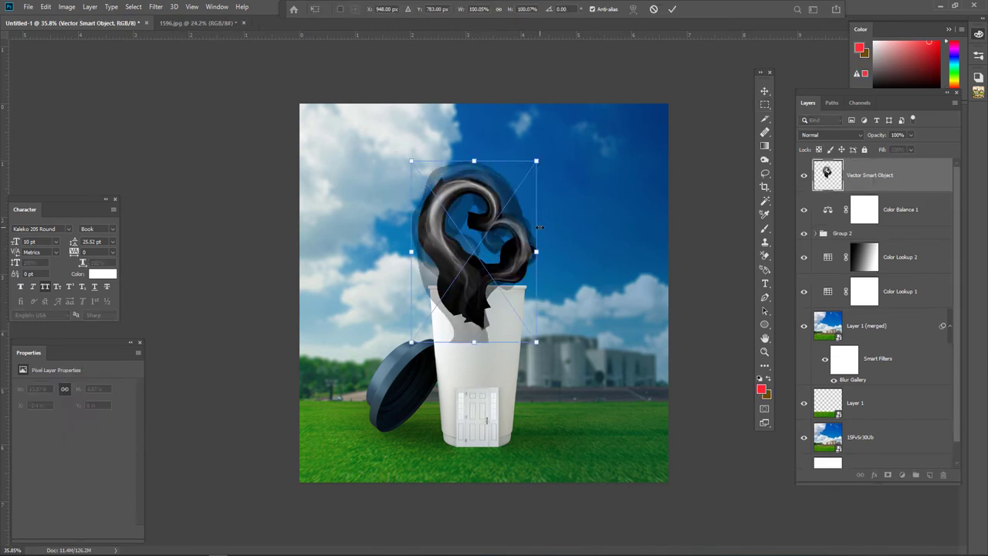
key("Return")
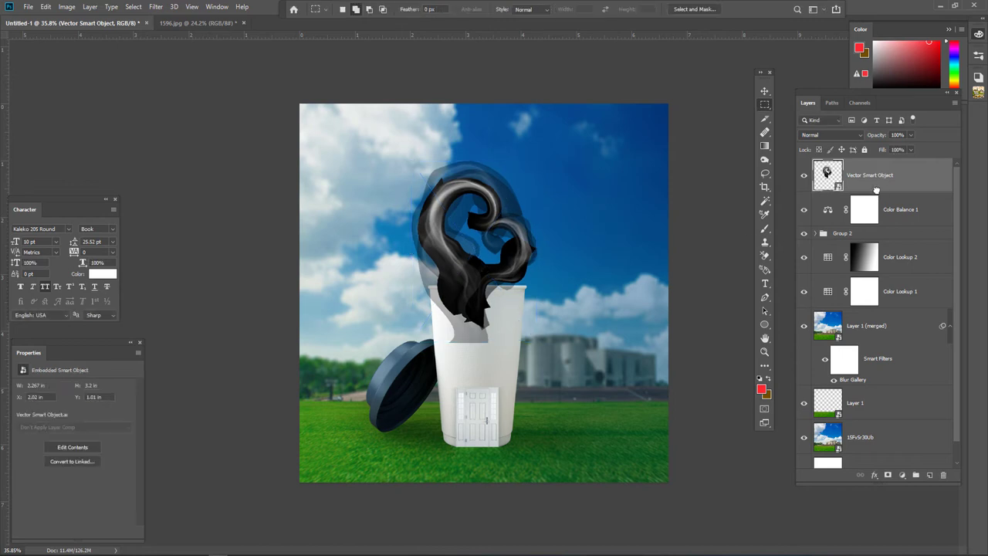
left_click_drag(876, 190, 812, 236)
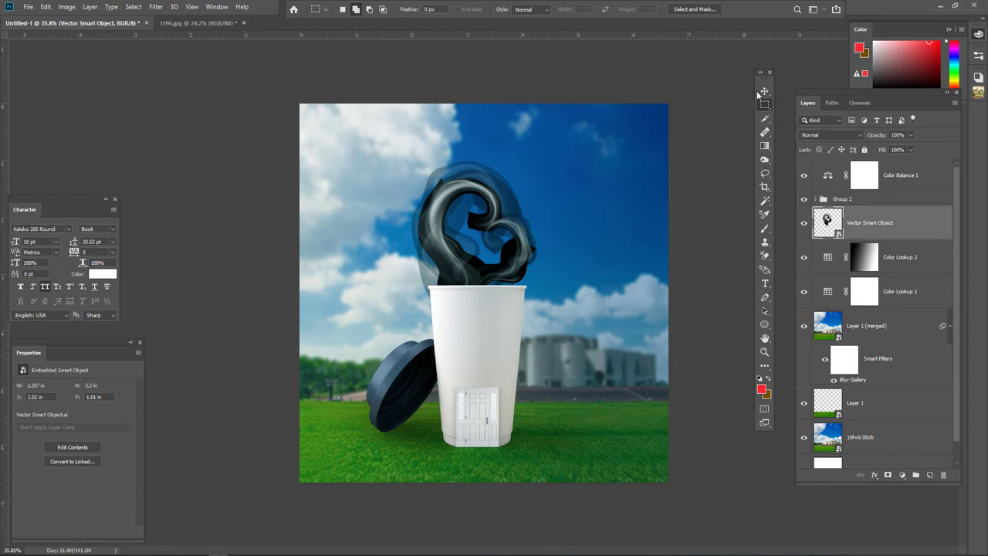
key("ctrl+t")
left_click_drag(537, 161, 507, 204)
left_click_drag(477, 257, 500, 199)
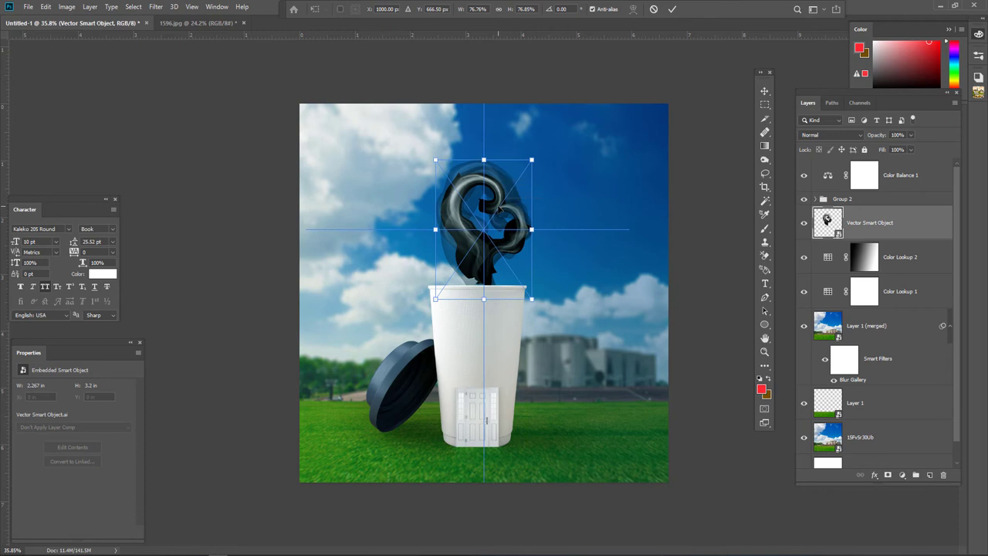
key("Return")
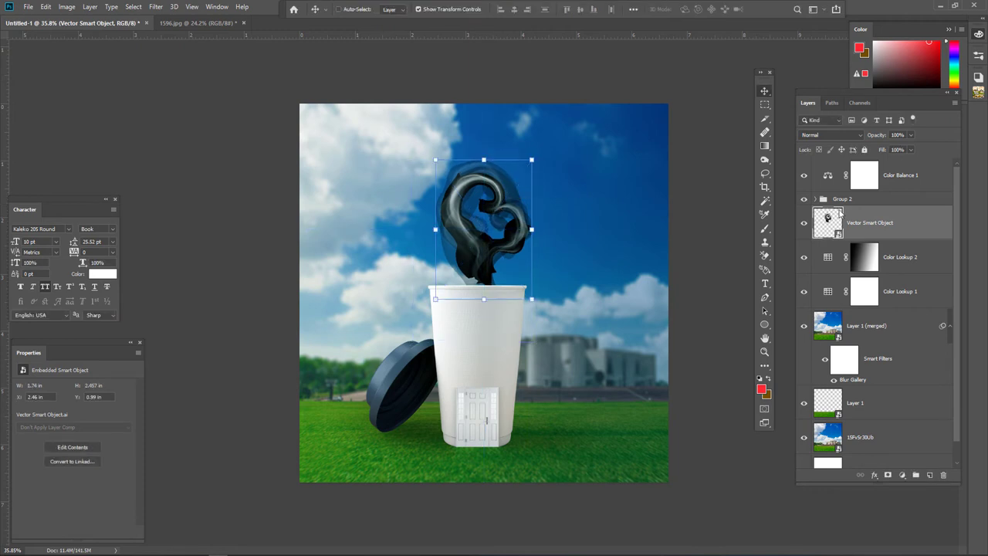
Step: Set the swirl's blend mode to Screen and nudge it slightly down and left
left_click(826, 135)
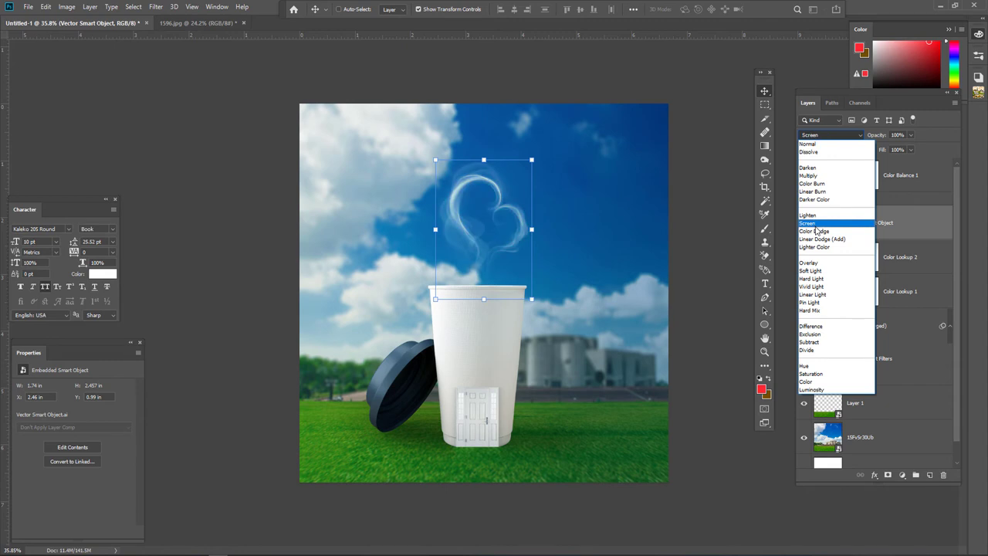
left_click(814, 224)
left_click_drag(497, 245, 500, 265)
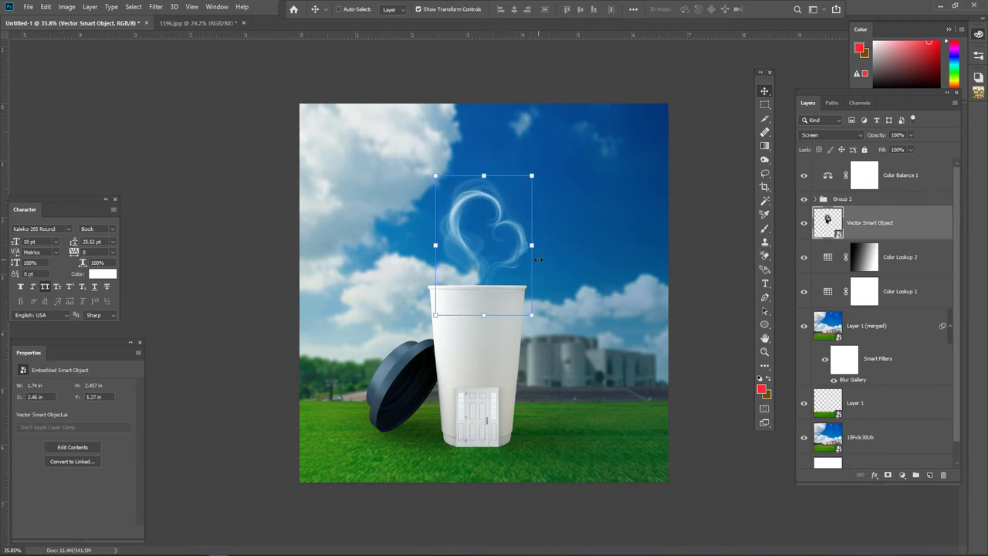
key("Left")
key("Left")
key("Left")
key("Left")
key("Left")
key("Left")
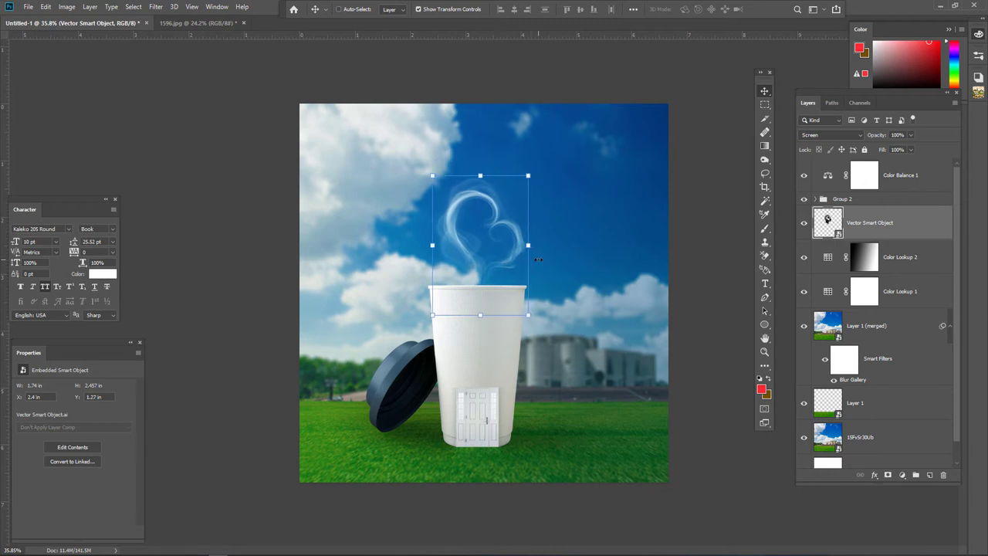
key("Down")
key("Down")
key("Down")
key("Down")
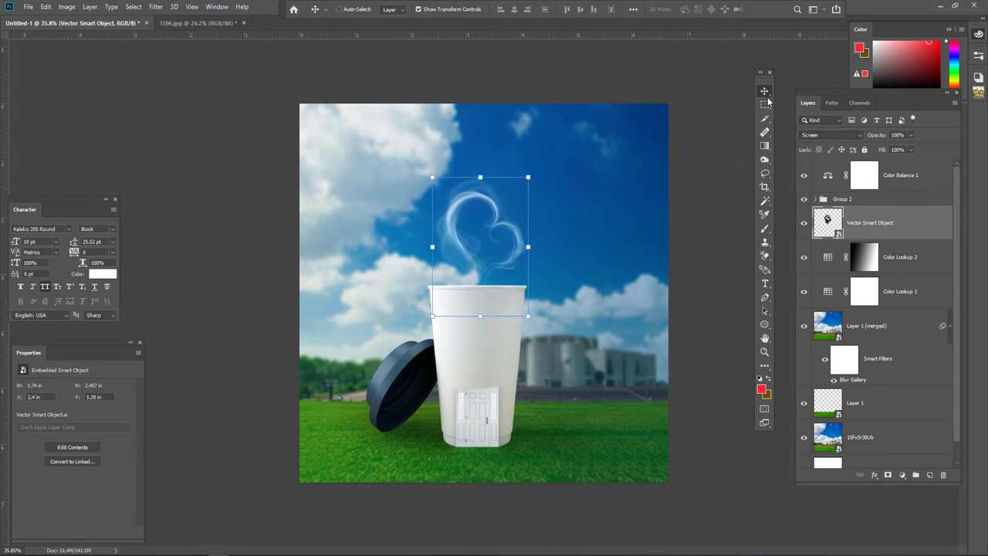
key("Down")
key("Down")
Step: Switch to the Rectangular Marquee tool and target the Layer 1 (merged) layer
key("m")
key("m")
scroll(476, 360, "down", 3)
scroll(476, 360, "up", 3)
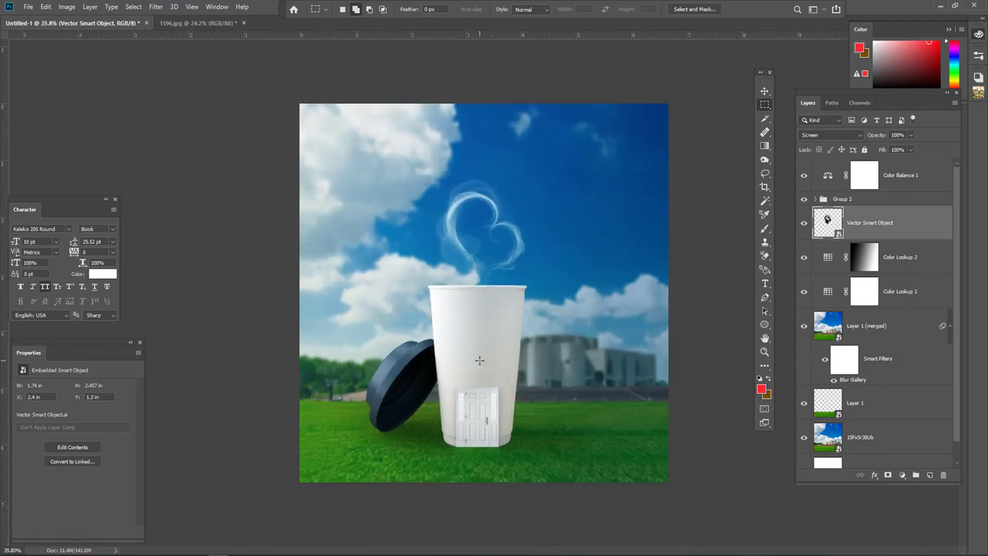
scroll(479, 360, "down", 1)
left_click(871, 328)
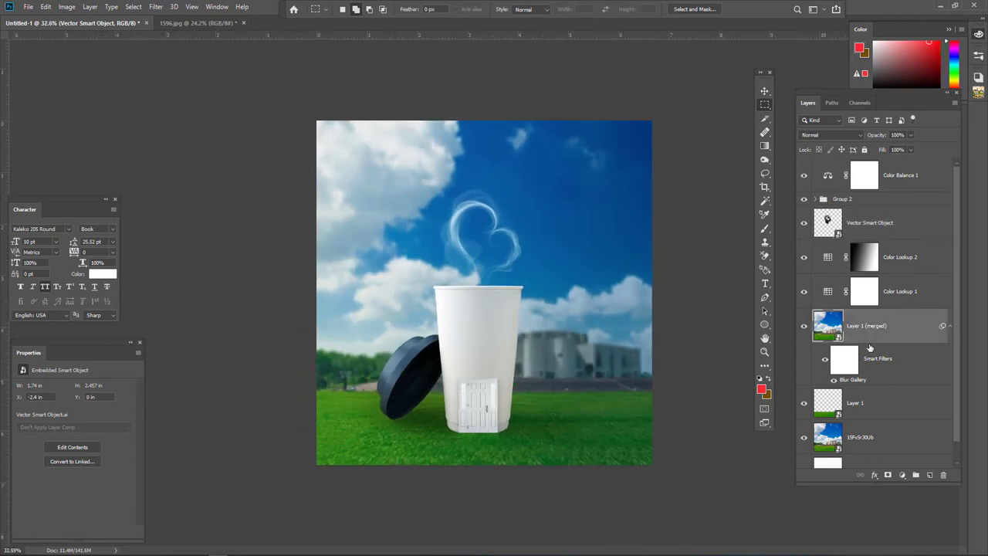
Step: Add a Curves layer with white point 217, faded by gradients on its mask
left_click(903, 475)
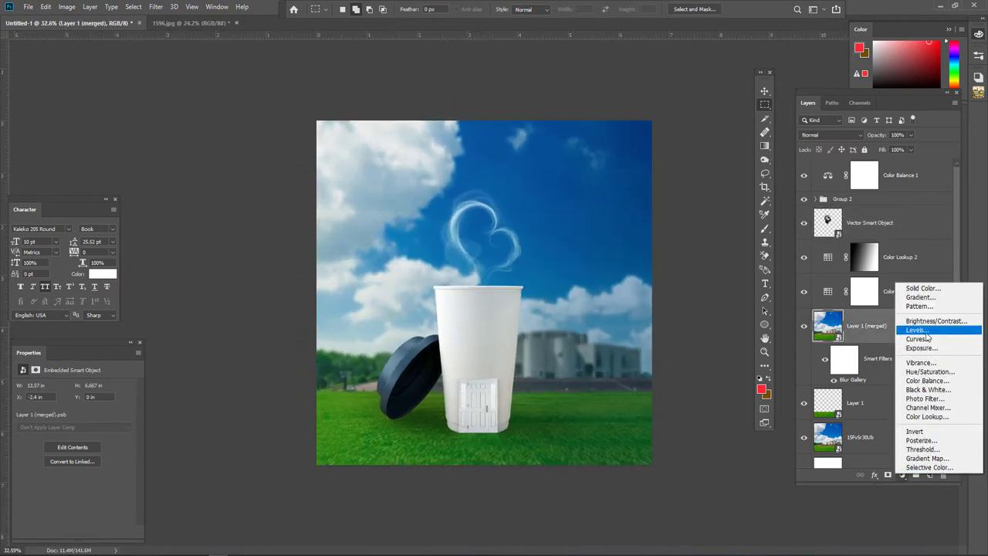
key("Escape")
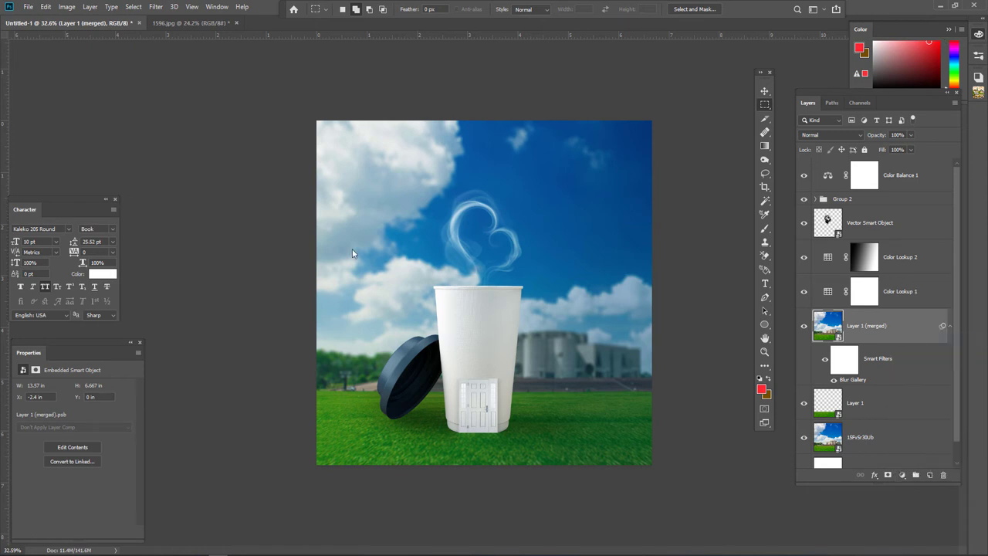
left_click_drag(126, 413, 128, 429)
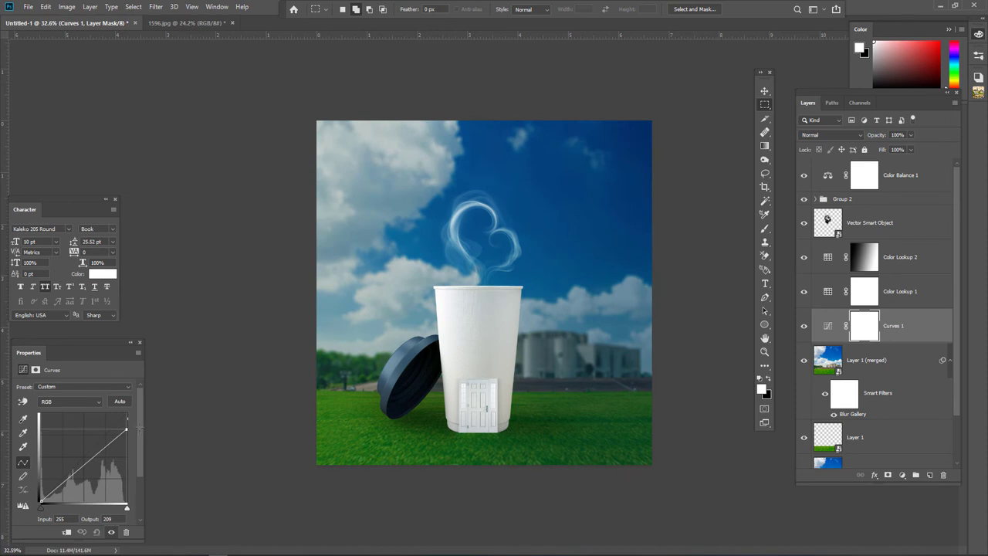
left_click_drag(140, 428, 128, 426)
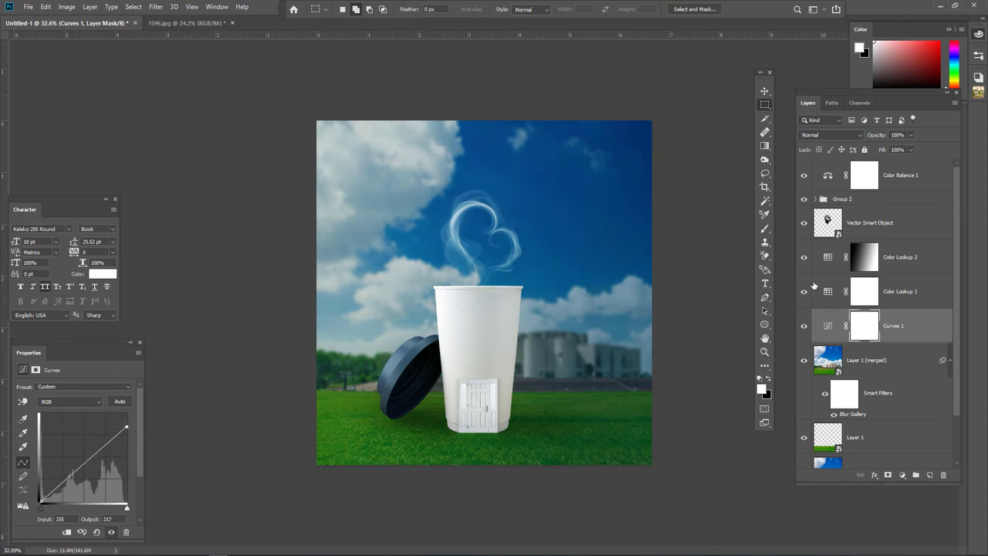
left_click(765, 145)
left_click_drag(298, 191, 473, 350)
mouse_move(294, 216)
left_mouse_down()
mouse_move(476, 329)
mouse_move(557, 354)
left_mouse_up()
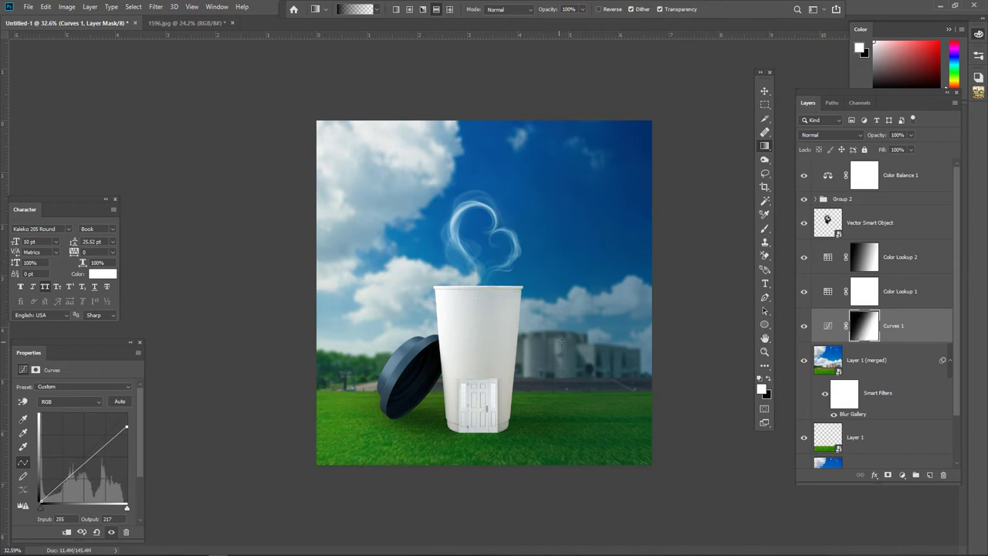
left_click_drag(585, 344, 587, 347)
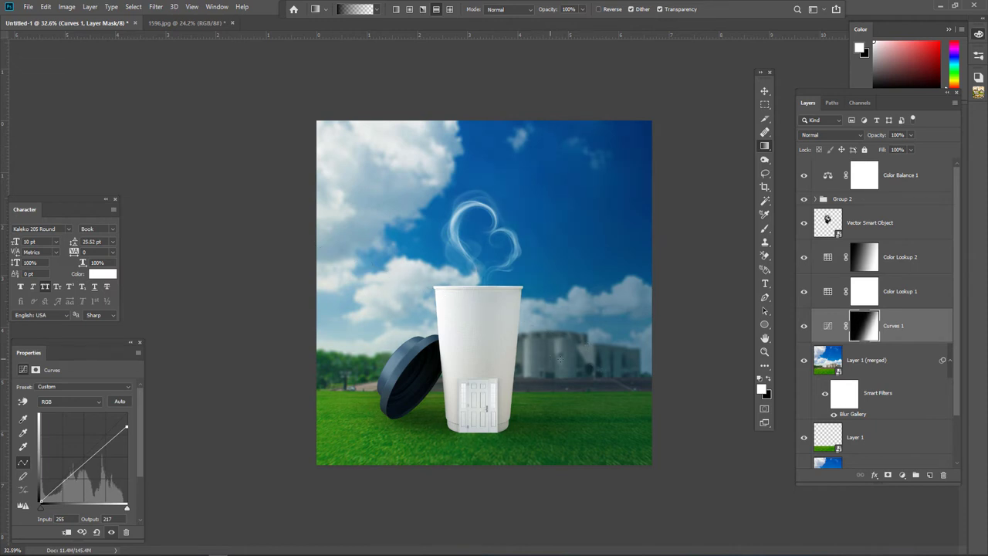
Step: Pick the pngguru.com bench image in Downloads and drag it into the composite
scroll(622, 373, "up", 2)
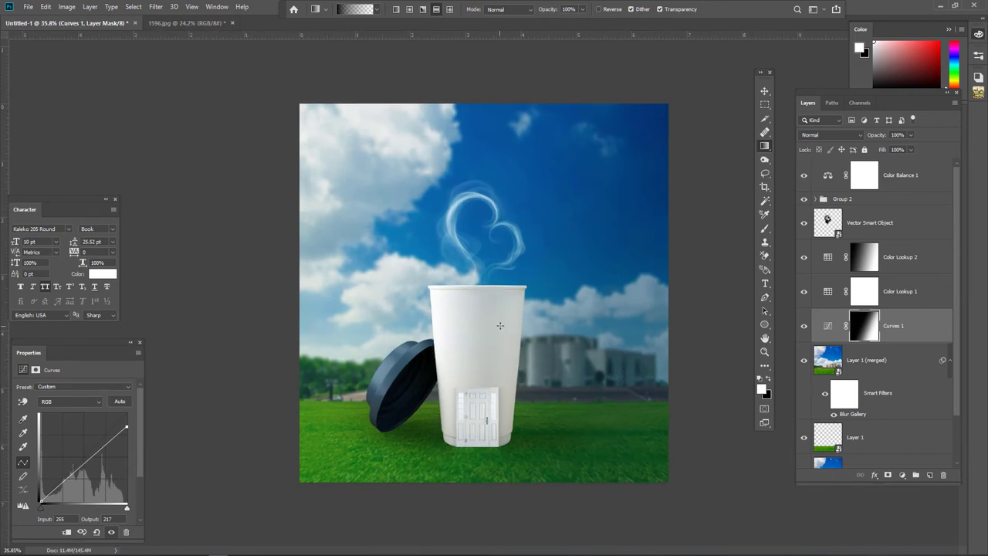
scroll(540, 334, "up", 1)
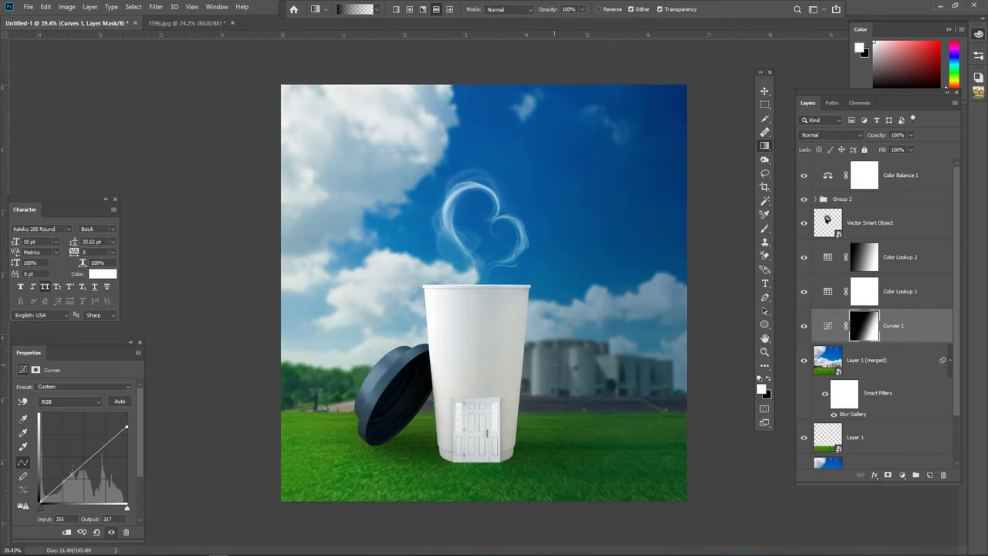
scroll(632, 476, "up", 1)
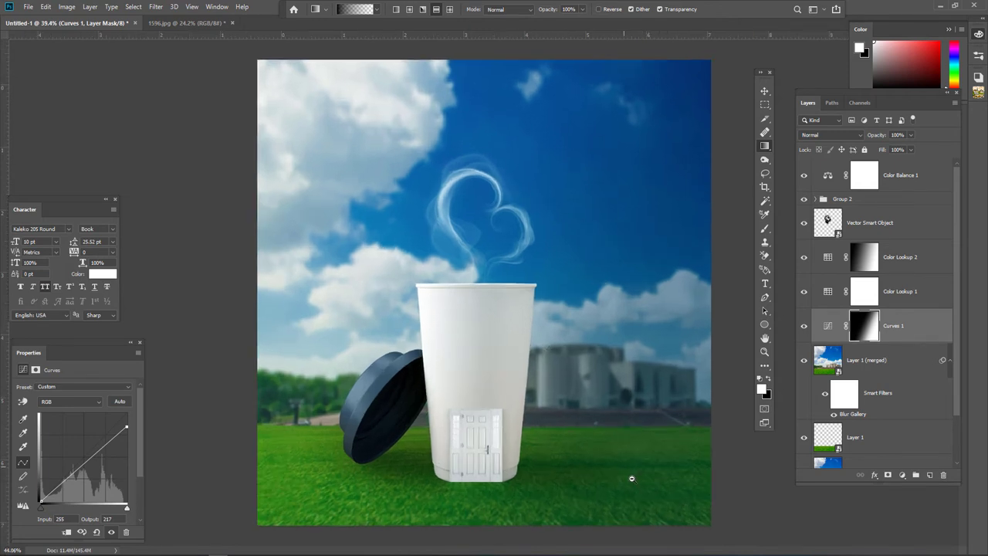
scroll(579, 470, "up", 2)
scroll(567, 435, "up", 3)
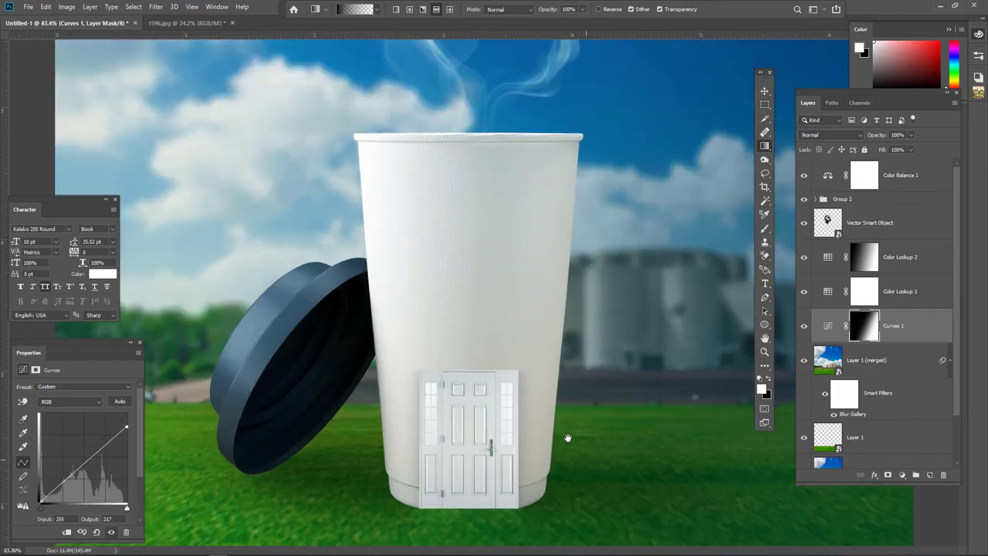
scroll(467, 406, "up", 2)
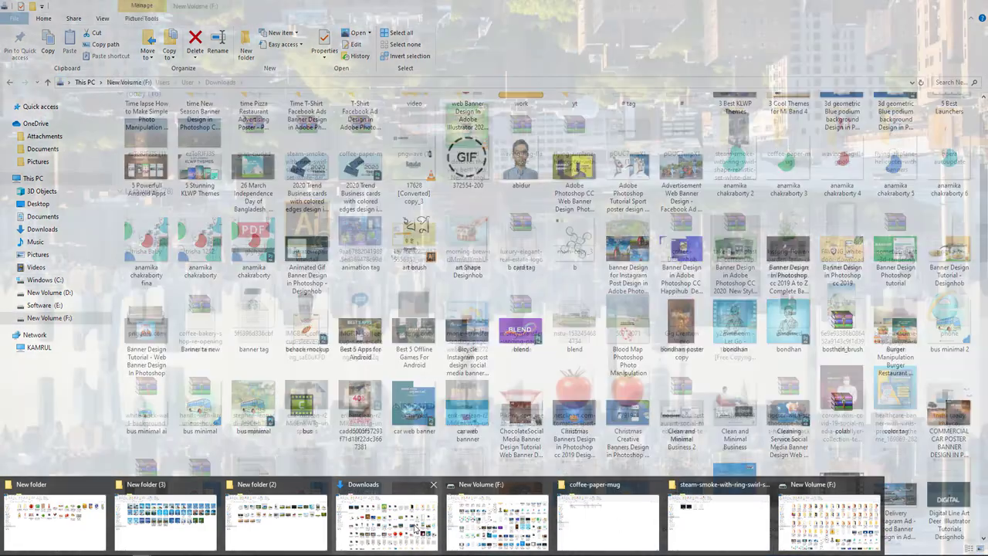
left_click(415, 529)
left_click(149, 313)
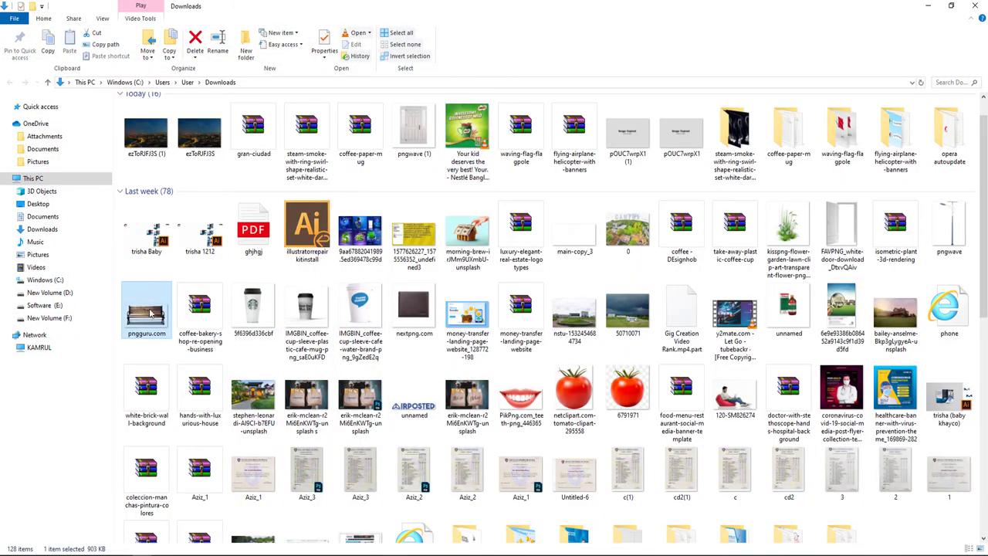
mouse_move(151, 312)
left_mouse_down()
mouse_move(346, 512)
mouse_move(510, 371)
left_mouse_up()
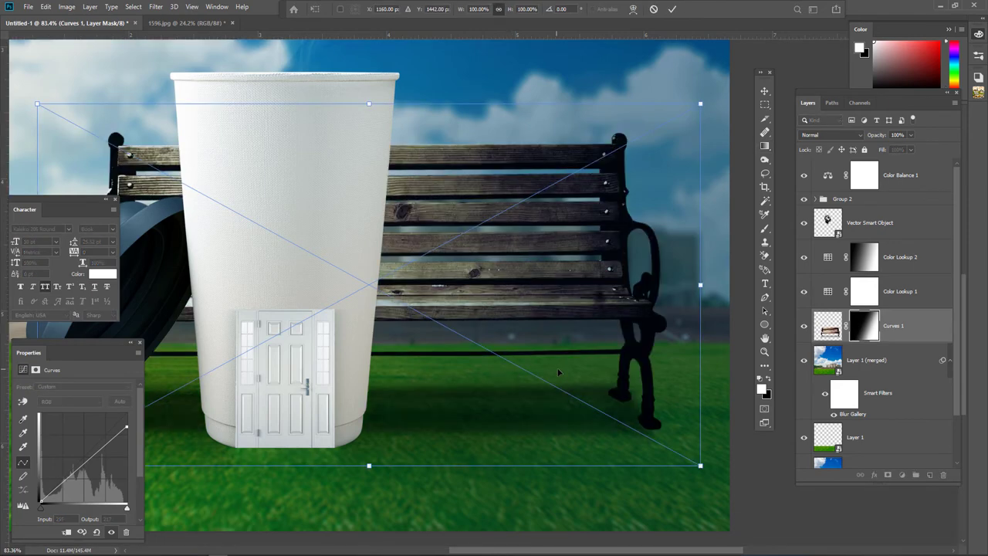
Step: Place the bench layer near the top of the stack and scale it down to about 15%
key("Return")
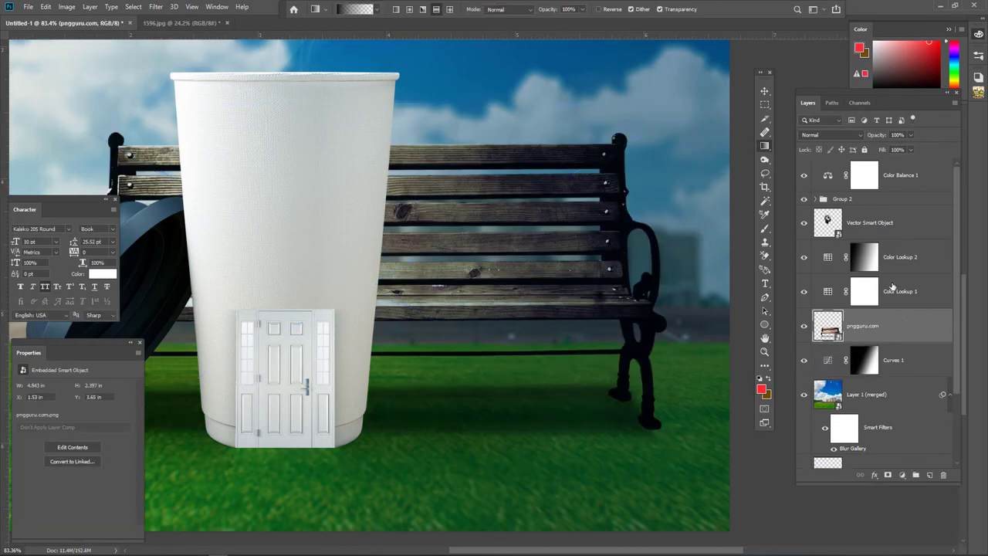
left_click_drag(888, 325, 880, 193)
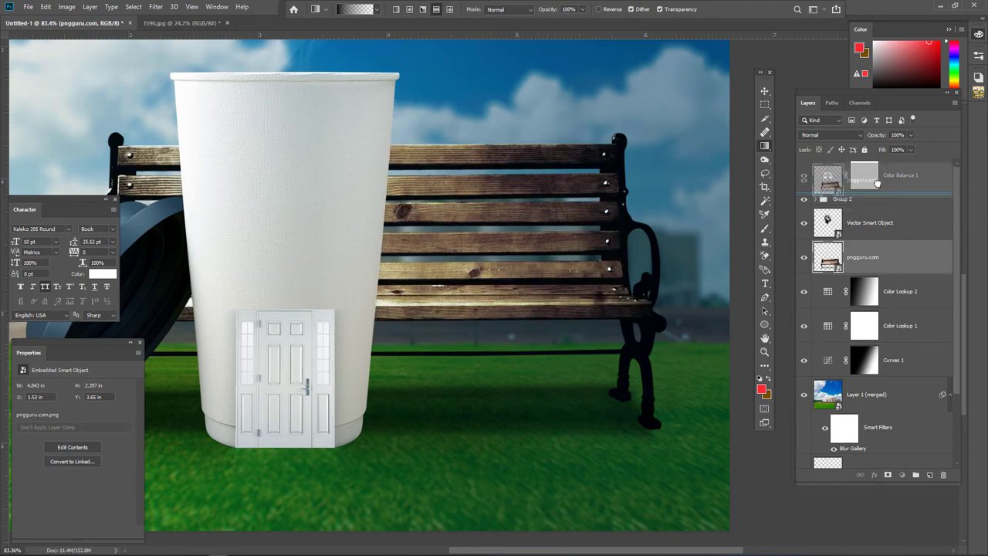
key("ctrl+t")
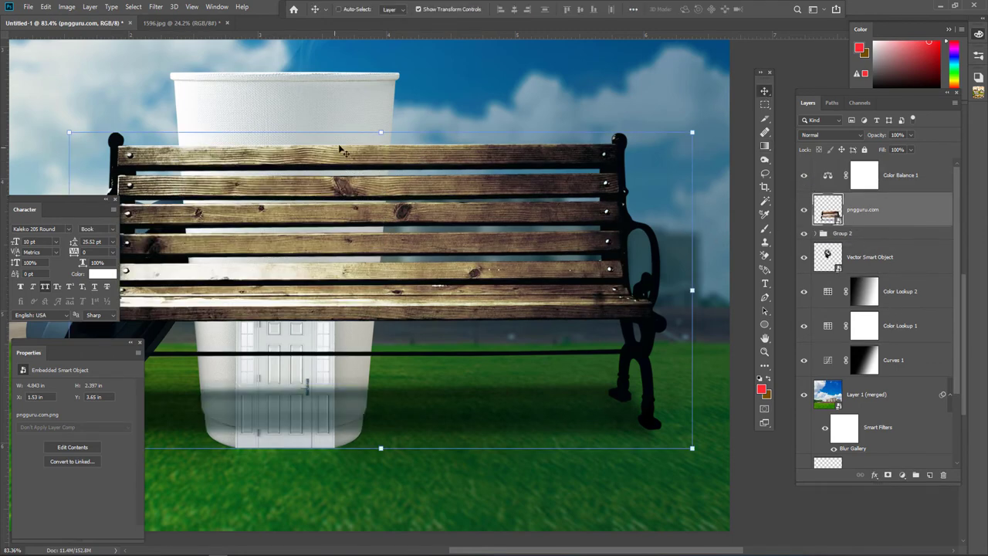
mouse_move(379, 201)
left_mouse_down()
mouse_move(365, 247)
mouse_move(365, 421)
left_mouse_up()
mouse_move(437, 418)
left_mouse_down()
mouse_move(535, 375)
mouse_move(554, 353)
left_mouse_up()
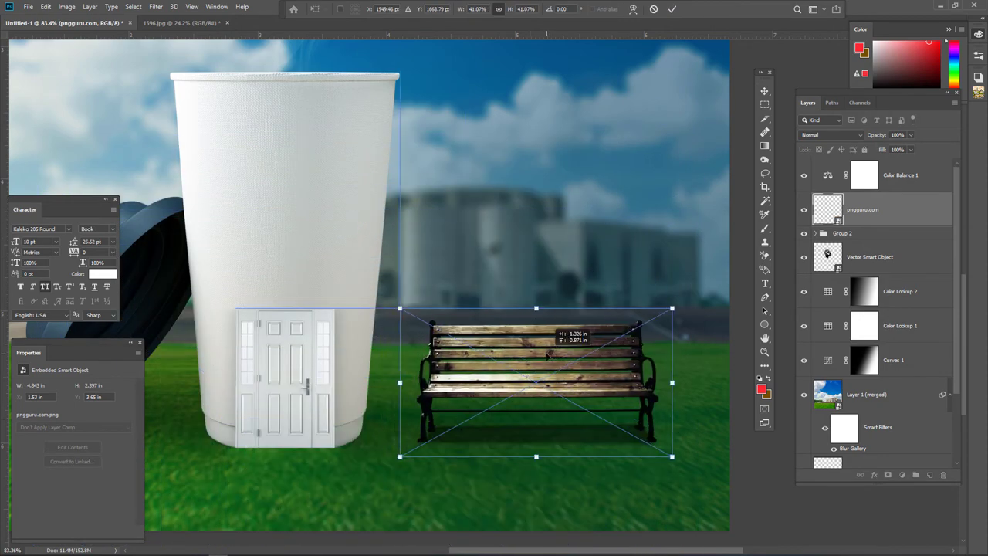
mouse_move(538, 308)
left_mouse_down()
mouse_move(540, 406)
mouse_move(498, 418)
left_mouse_up()
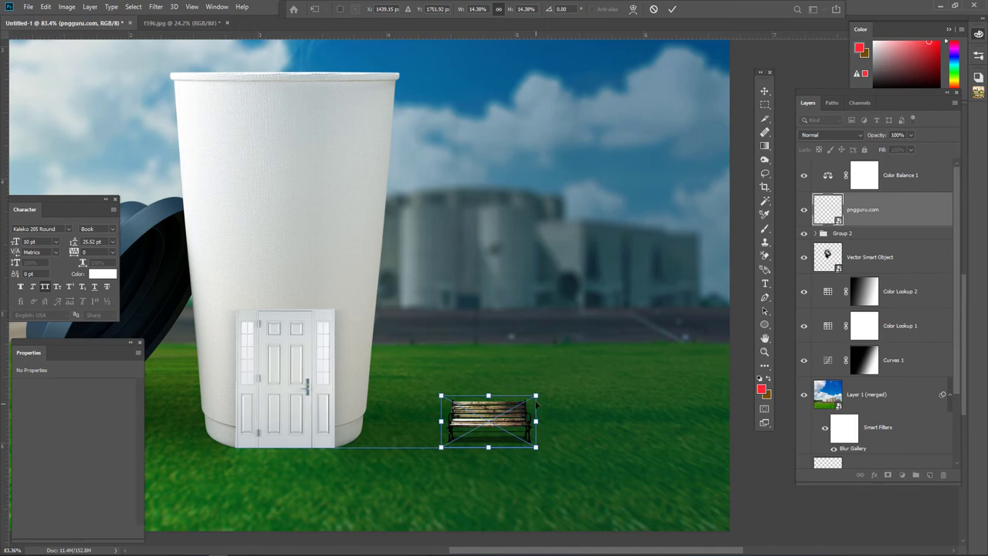
mouse_move(536, 396)
left_mouse_down()
mouse_move(572, 377)
mouse_move(511, 419)
left_mouse_up()
key("ctrl+space")
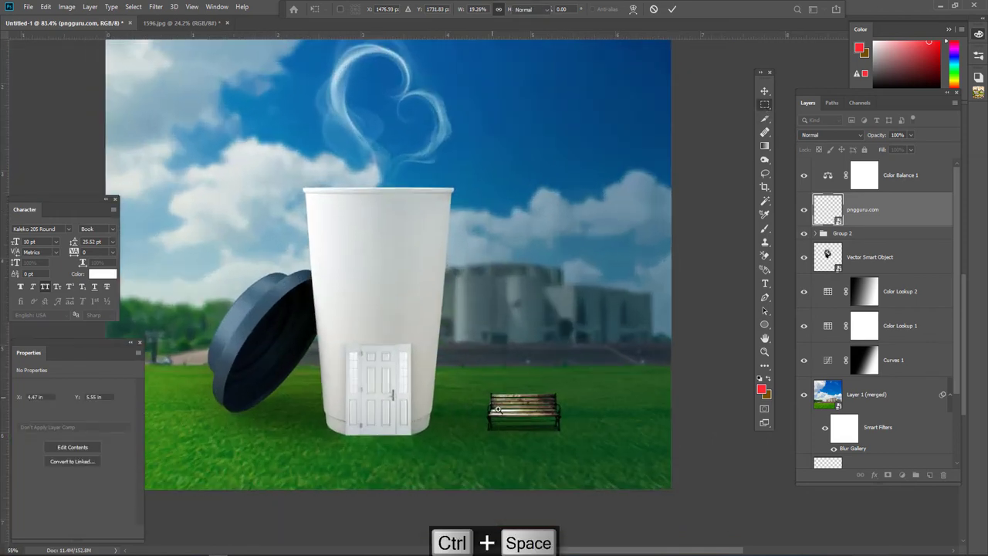
key("Return")
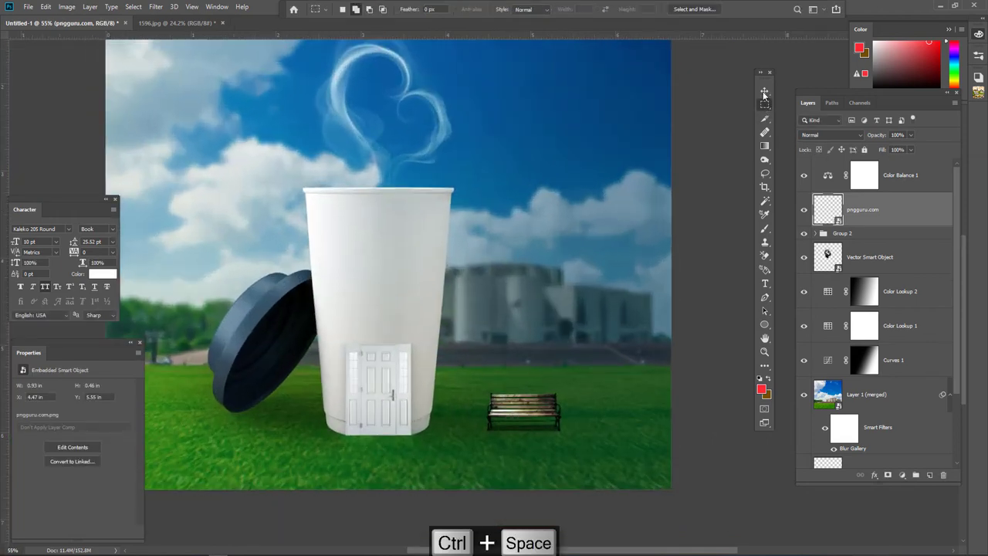
Step: Move the bench left beside the cup's door, nudging it down and right
left_click(764, 92)
left_click_drag(540, 416, 494, 417)
key("Down")
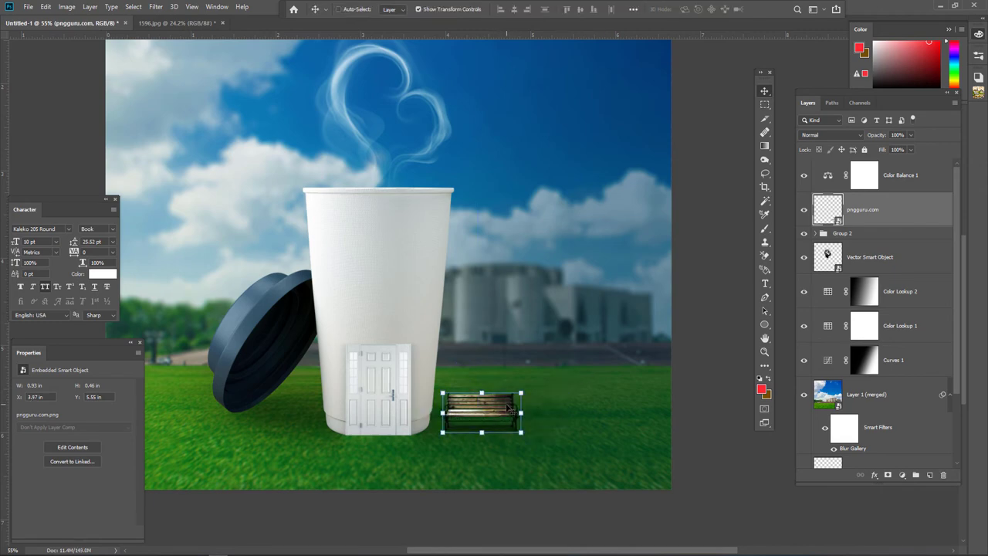
key("Down")
key("Down")
key("Down")
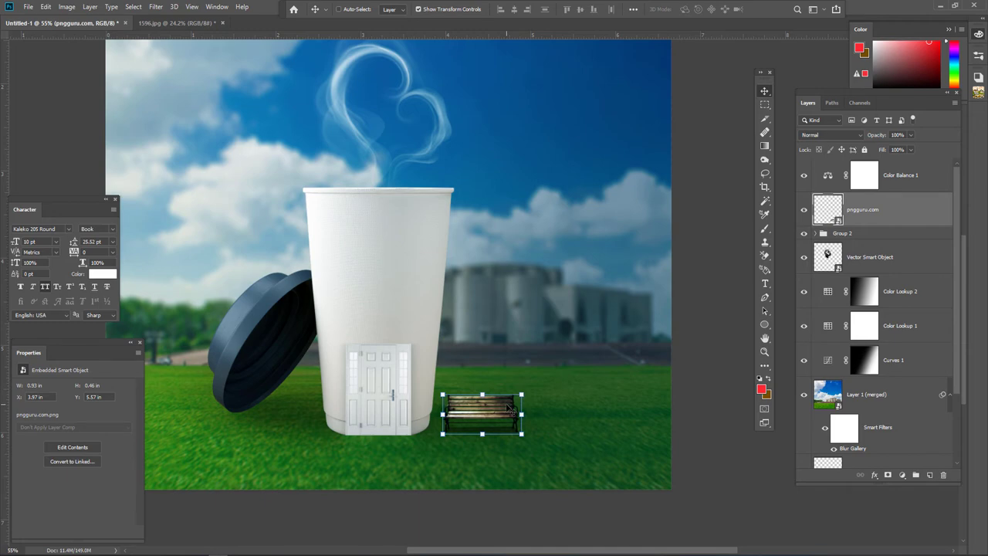
key("Right")
key("Right")
key("Right")
key("Right")
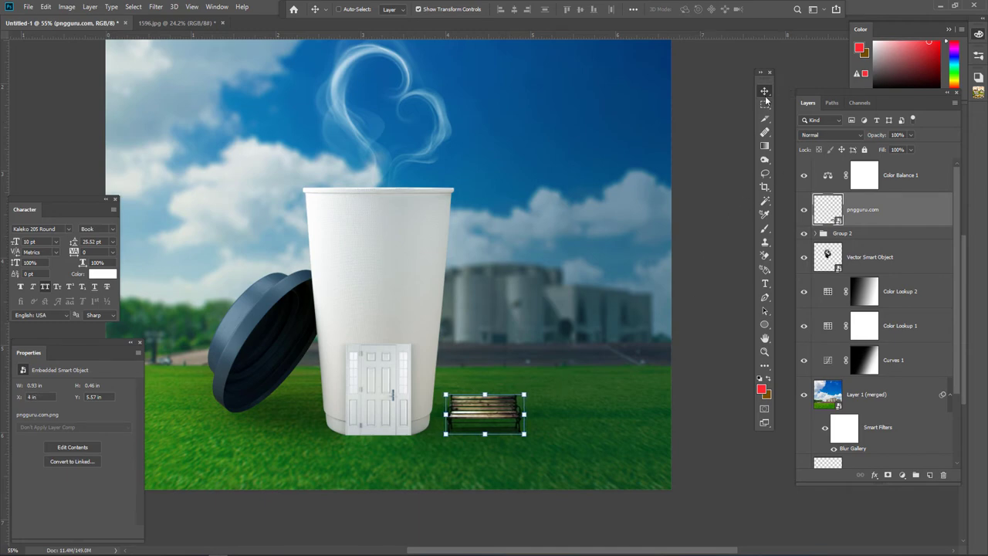
Step: Zoom in on the bench and trace a first Pen outline under it, then undo it
left_click(764, 103)
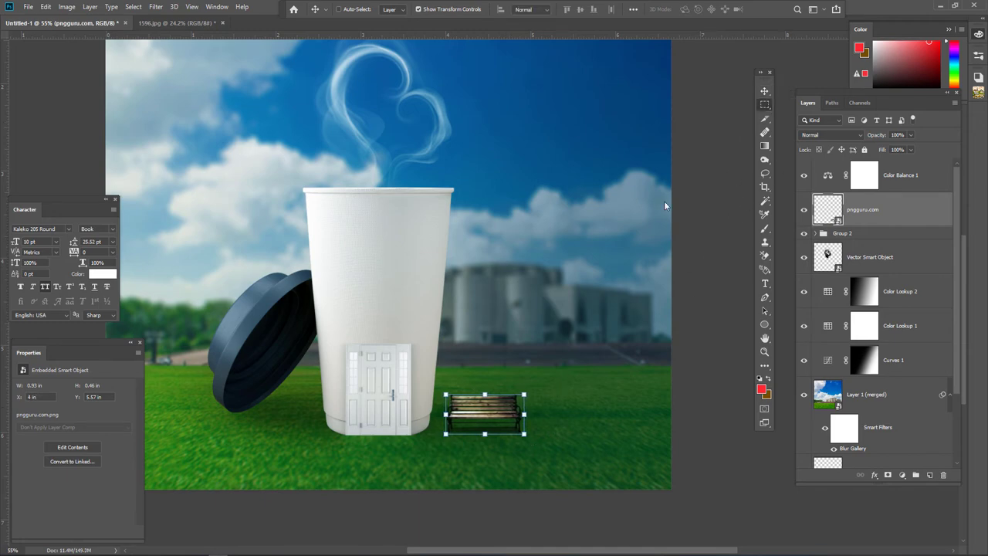
mouse_move(486, 441)
left_mouse_down()
mouse_move(499, 454)
mouse_move(521, 445)
mouse_move(501, 406)
left_mouse_up()
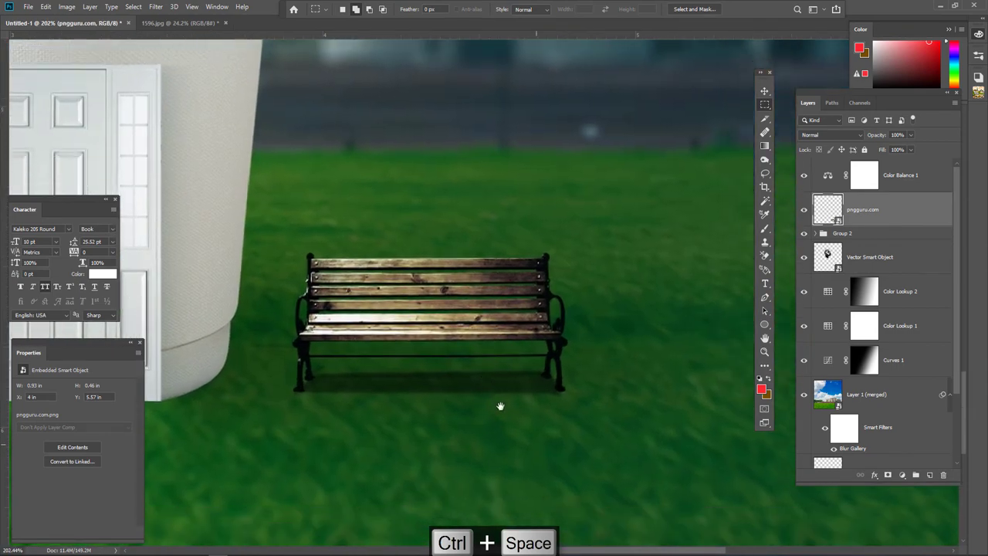
left_click(764, 297)
left_click(301, 390)
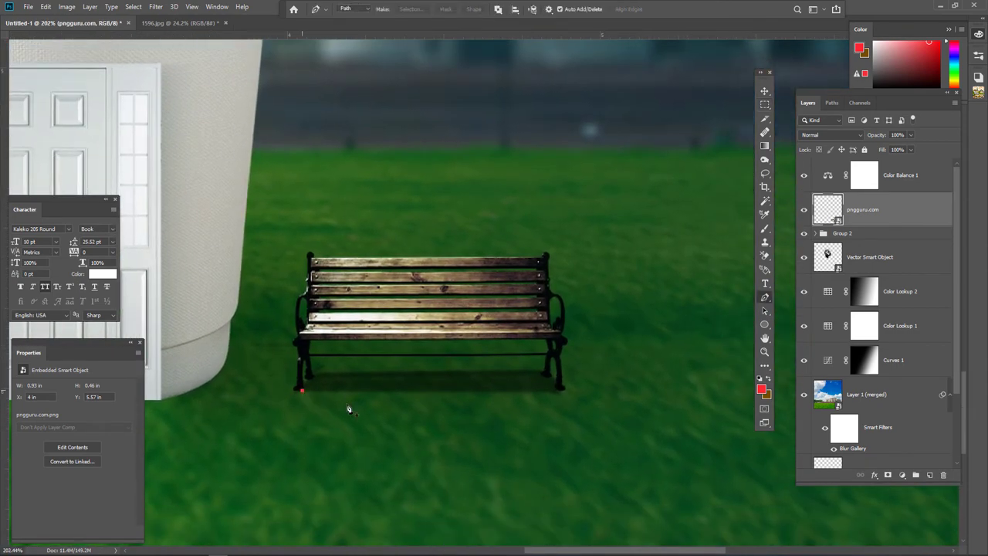
left_click(576, 461)
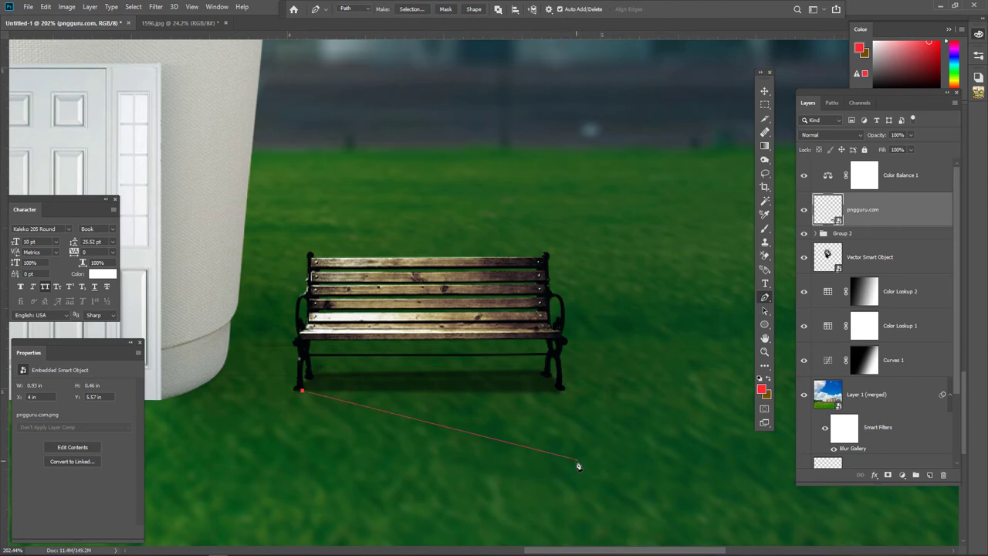
left_click(615, 388)
left_click(310, 374)
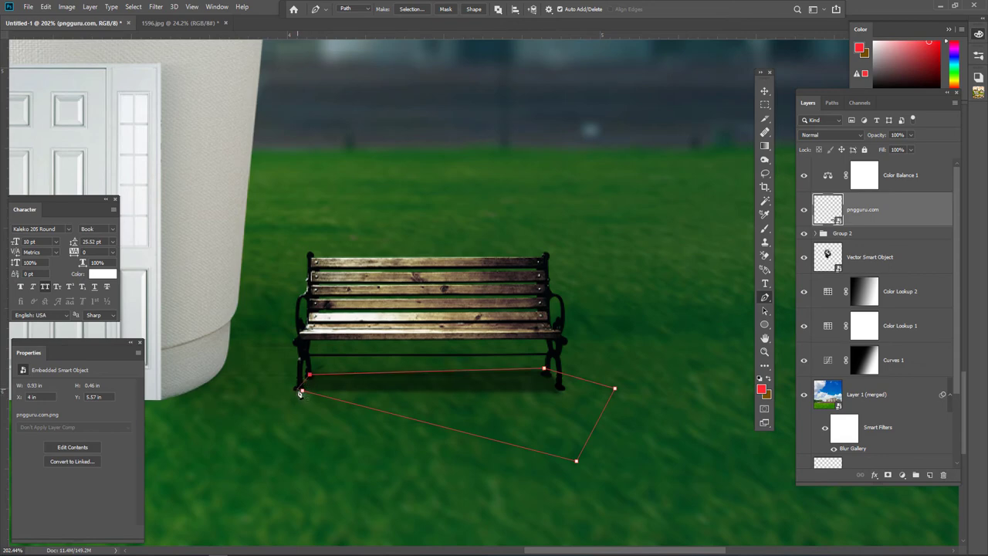
key("ctrl+z")
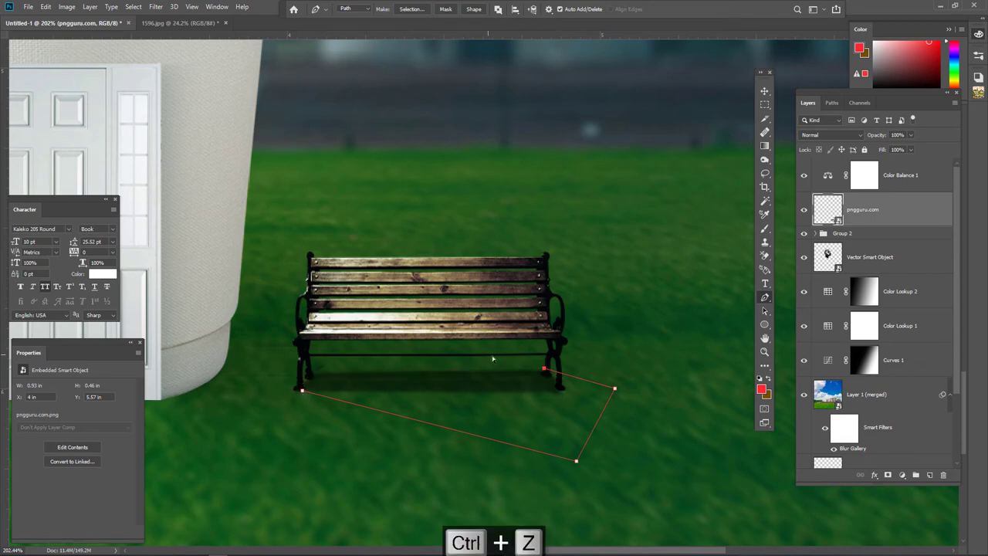
key("ctrl+z")
key("ctrl+z")
key("ctrl+z")
key("ctrl+z")
Step: Draw a shadow shape under the bench with the Pen in Shape mode, undoing the last segments
left_click(353, 11)
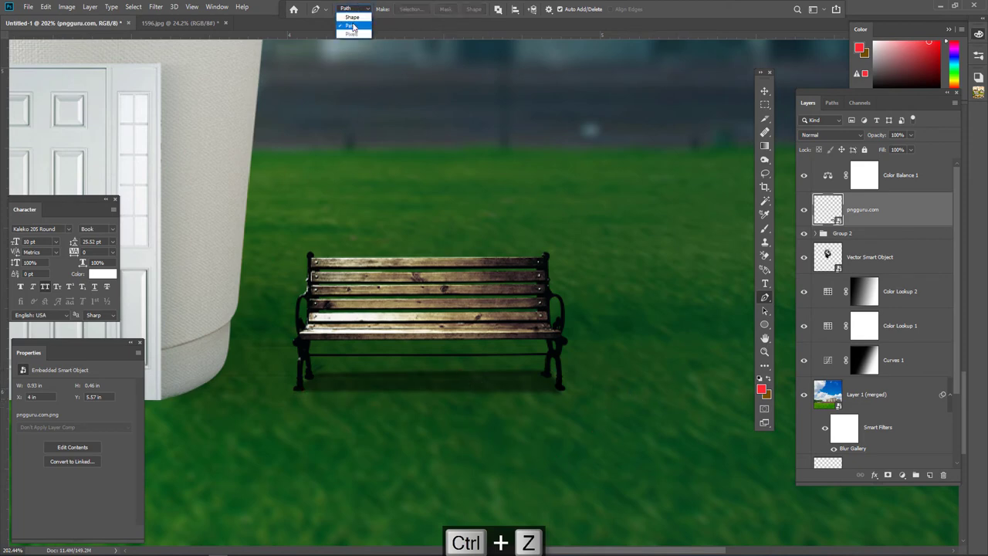
left_click(581, 512)
left_click(643, 419)
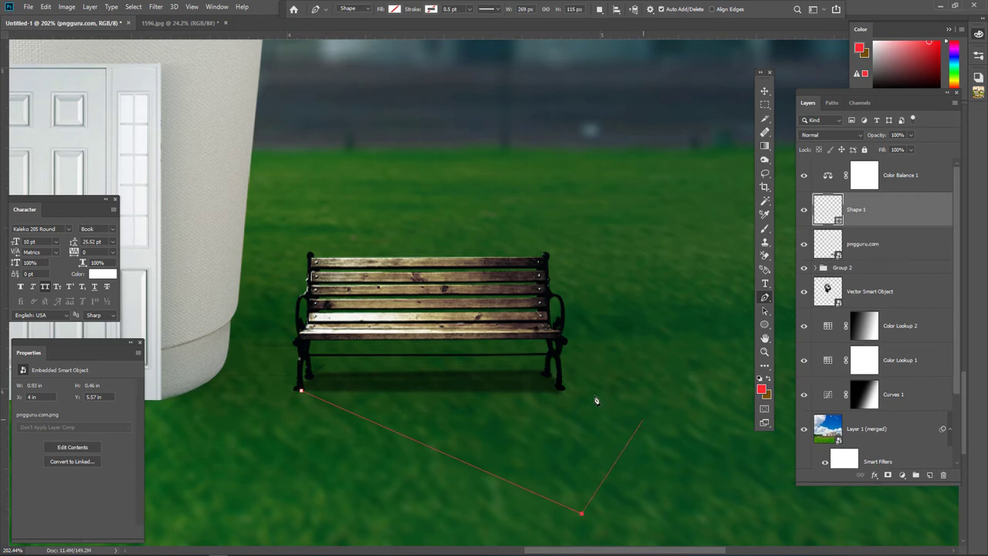
left_click(546, 375)
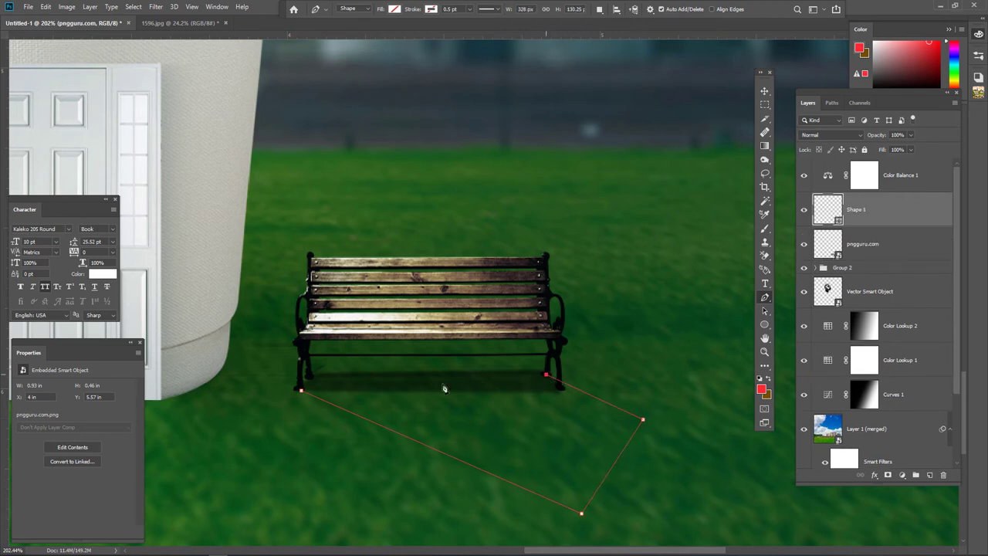
left_click(310, 377)
left_click(301, 390)
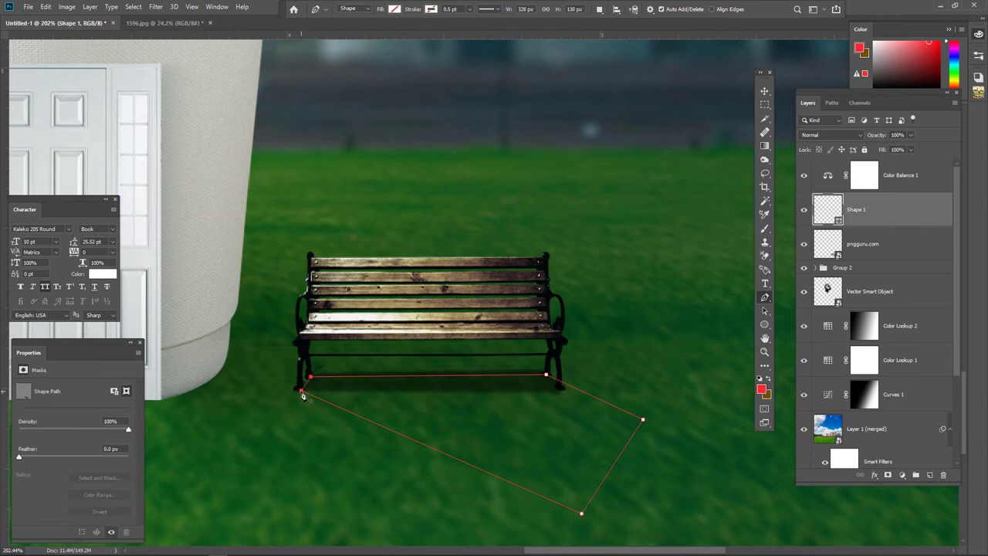
key("ctrl+z")
key("ctrl+z")
key("ctrl+z")
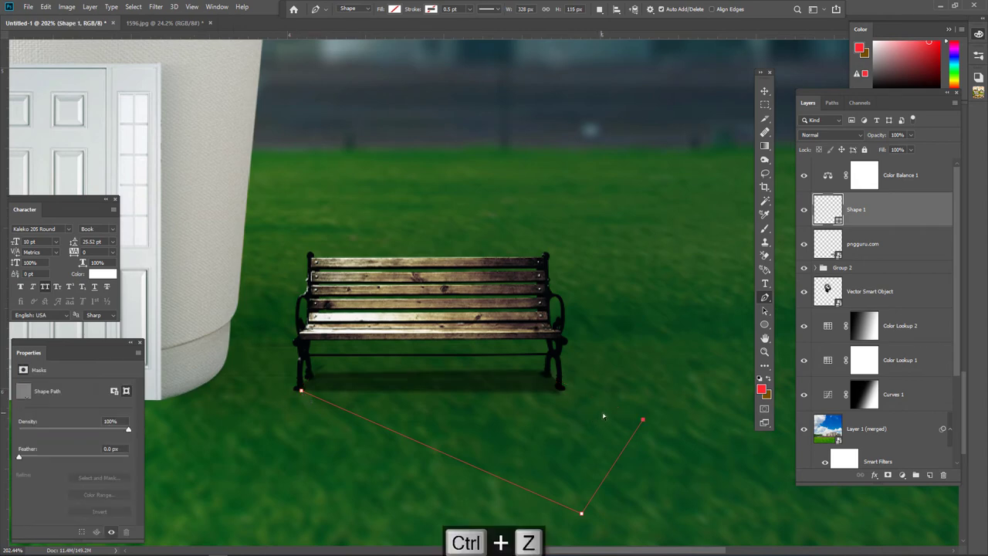
key("ctrl+z")
key("ctrl+z")
Step: Redraw the shadow's right corners, close the four-point Shape 1 at the left leg, and deselect
left_click(624, 432)
left_click(634, 383)
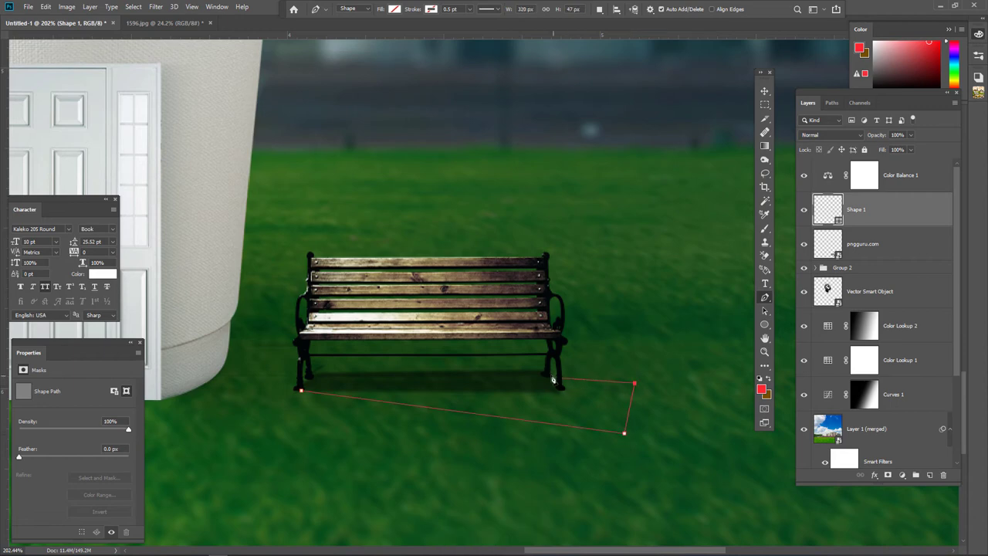
left_click(546, 371)
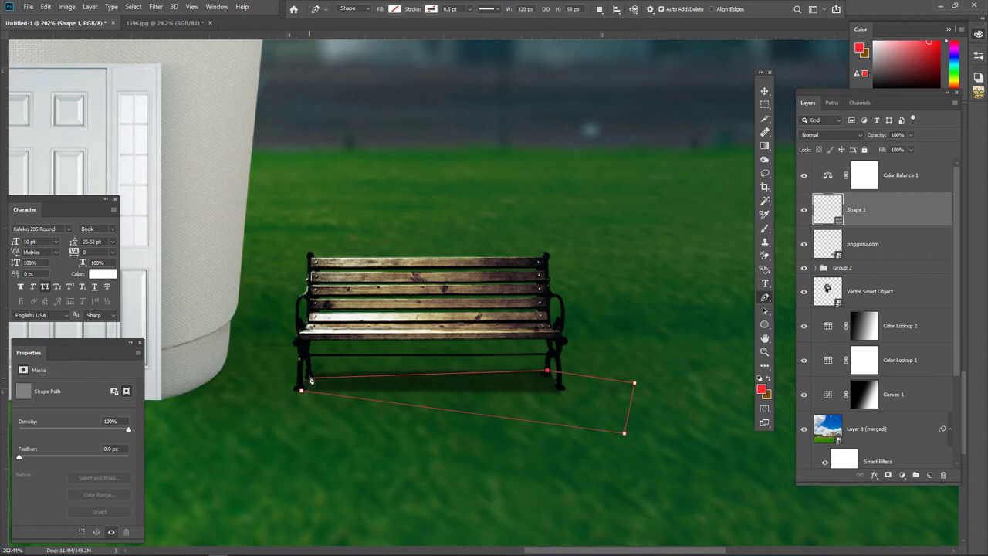
left_click(309, 375)
left_click_drag(486, 433, 469, 425)
key("ctrl+Return")
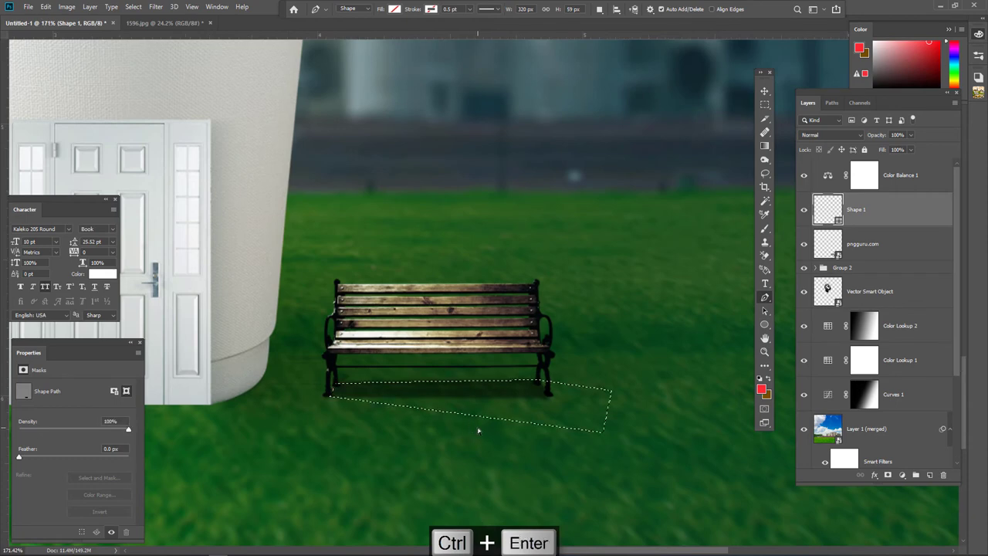
key("ctrl+d")
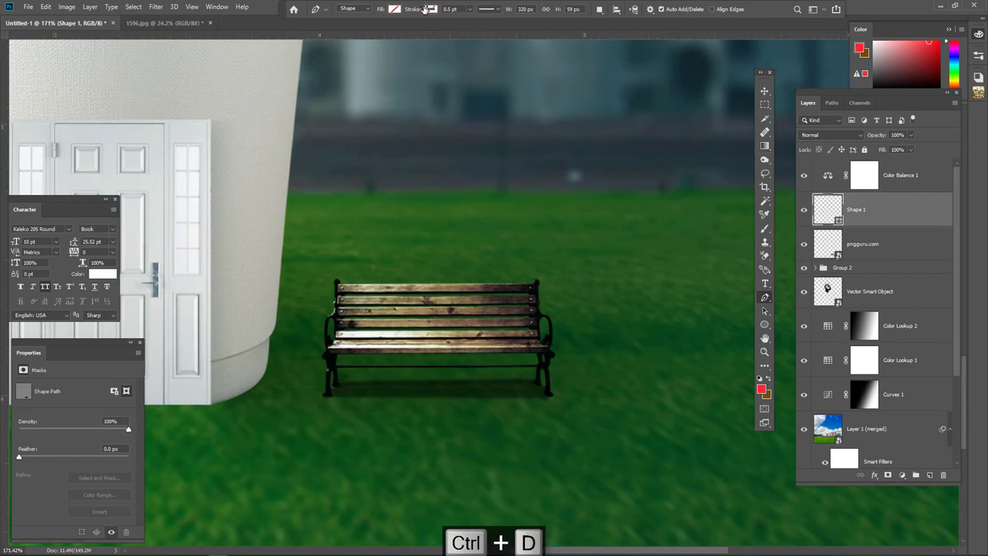
Step: Fill the bench's shadow shape with solid black (000000)
left_click(395, 9)
left_click(443, 31)
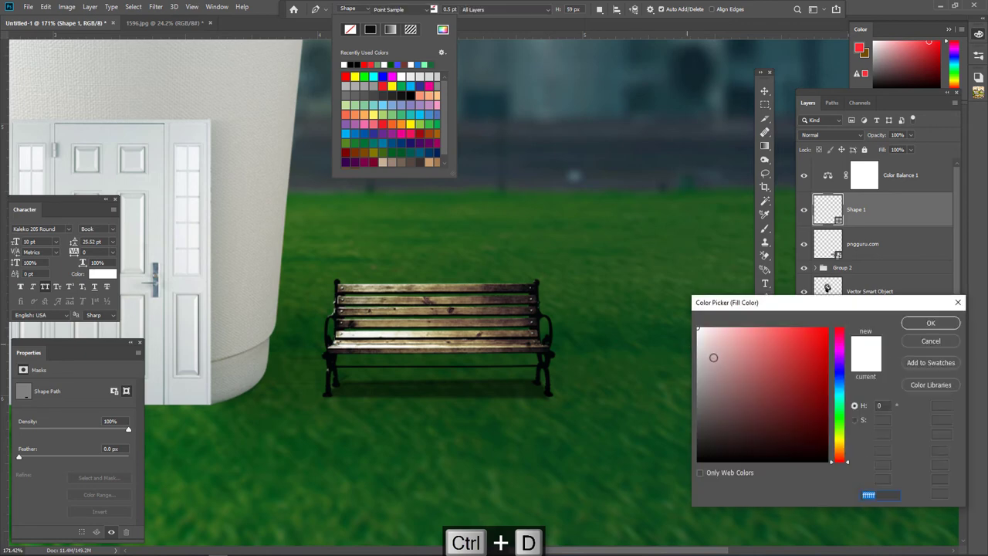
type("000000")
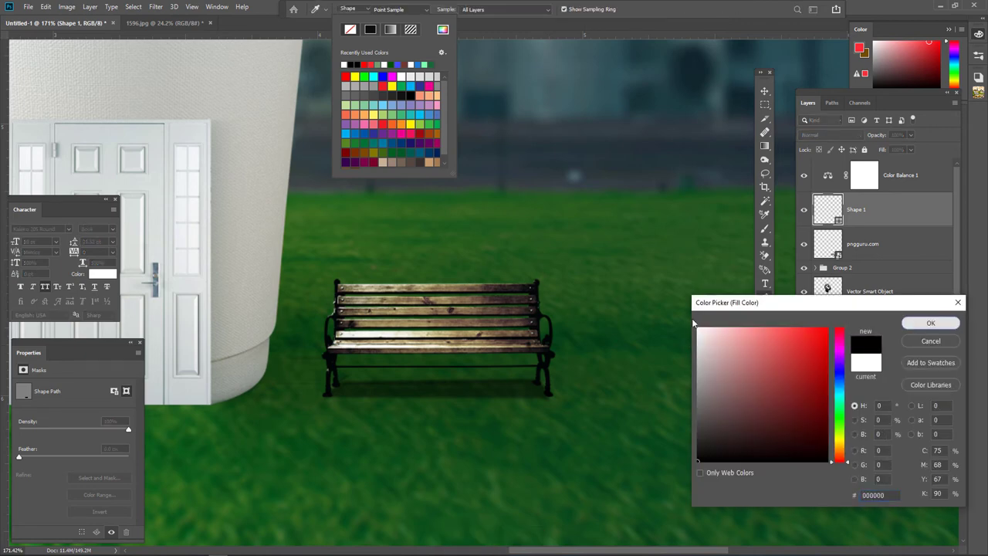
left_click(920, 324)
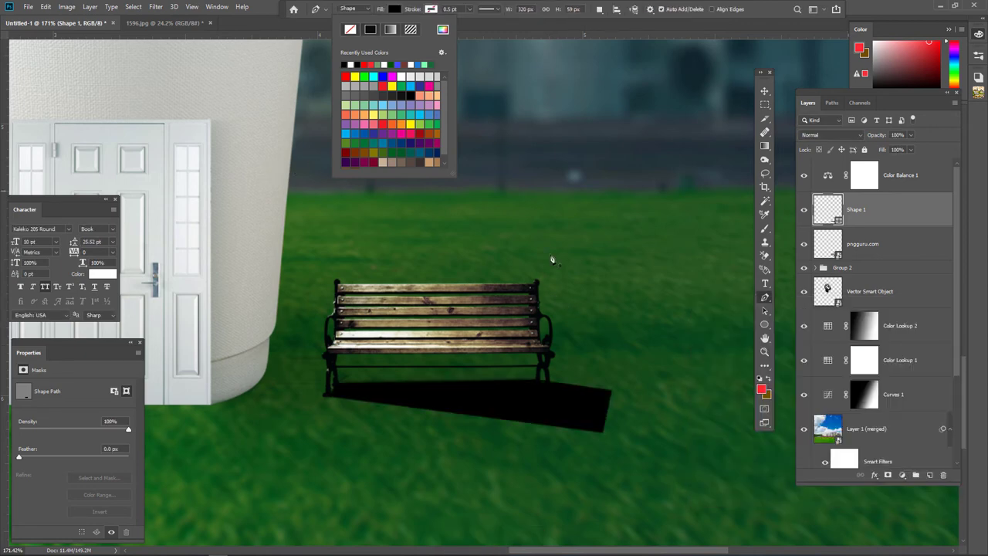
left_click(857, 230)
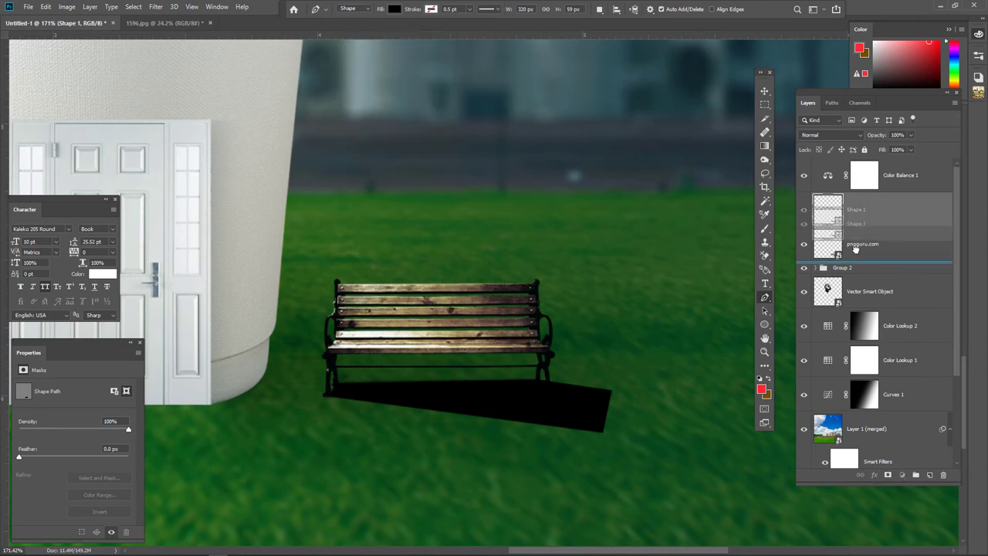
Step: Soften the shadow with a 2.4-pixel Gaussian Blur applied as a smart filter
left_click(155, 7)
left_click(308, 165)
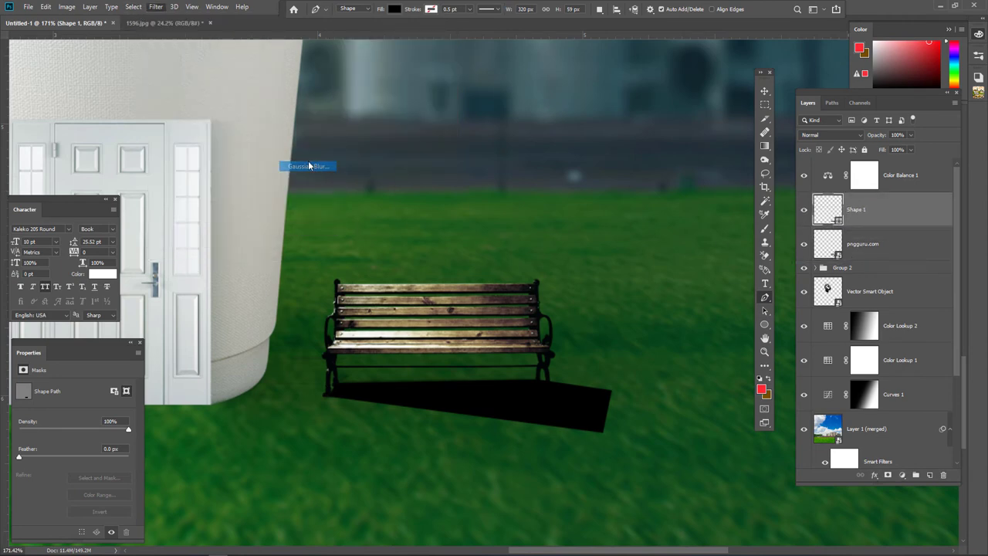
left_click(498, 208)
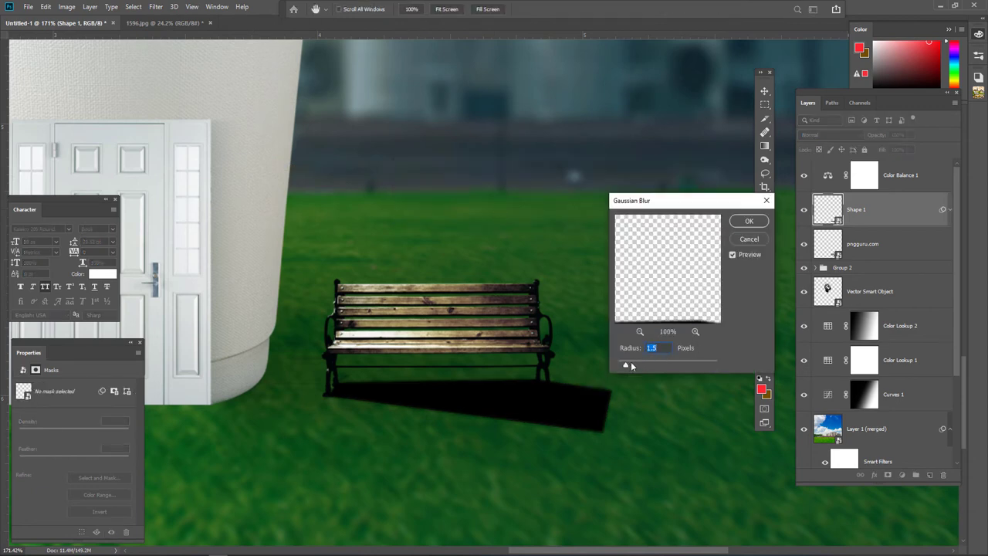
left_click_drag(631, 365, 630, 367)
left_click(748, 221)
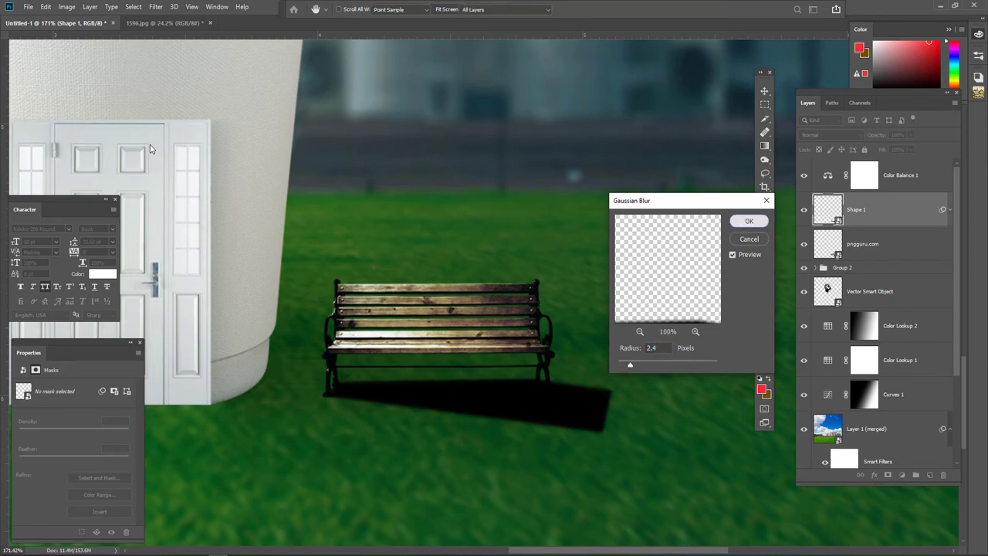
left_click(155, 7)
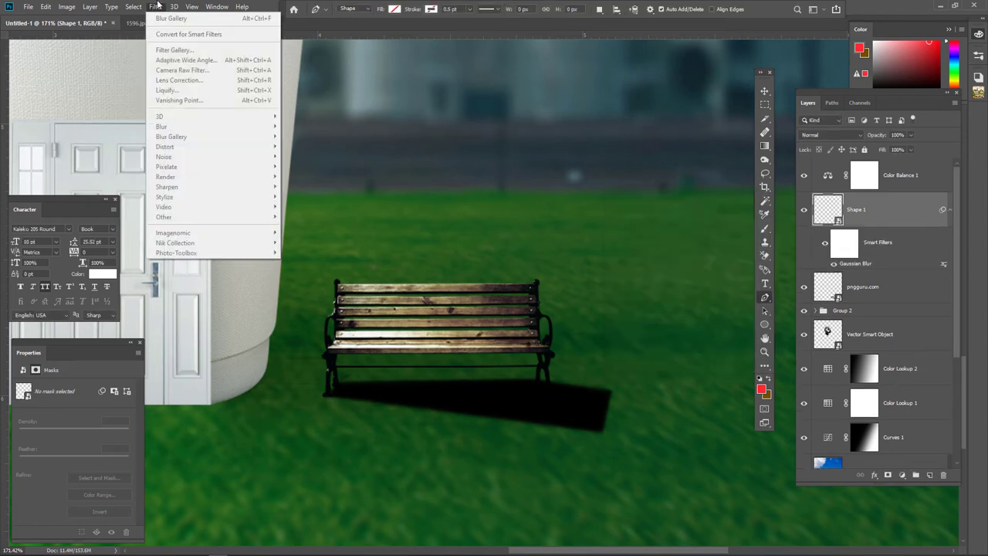
mouse_move(156, 6)
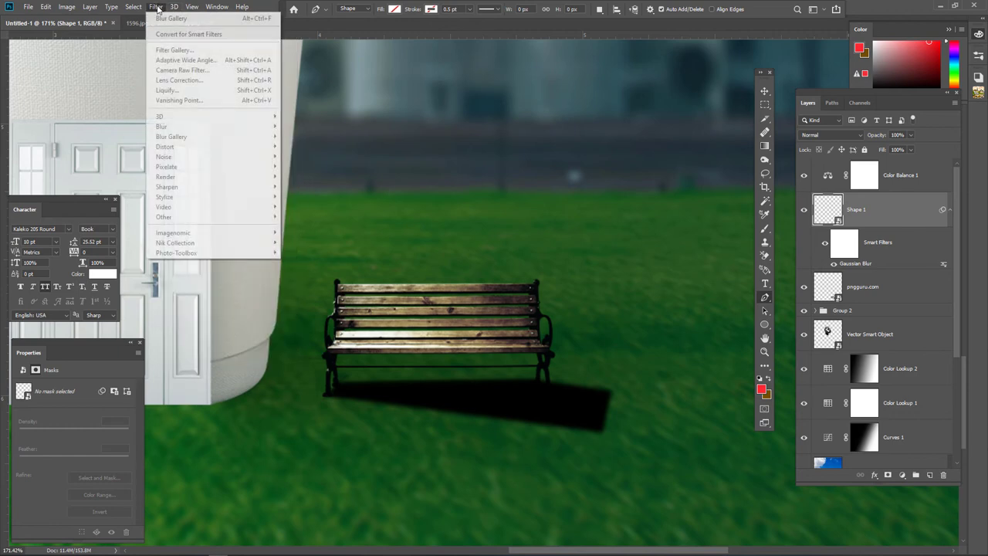
Step: Apply a Motion Blur to the shadow at 0° angle and about 197 pixels distance
left_click(764, 93)
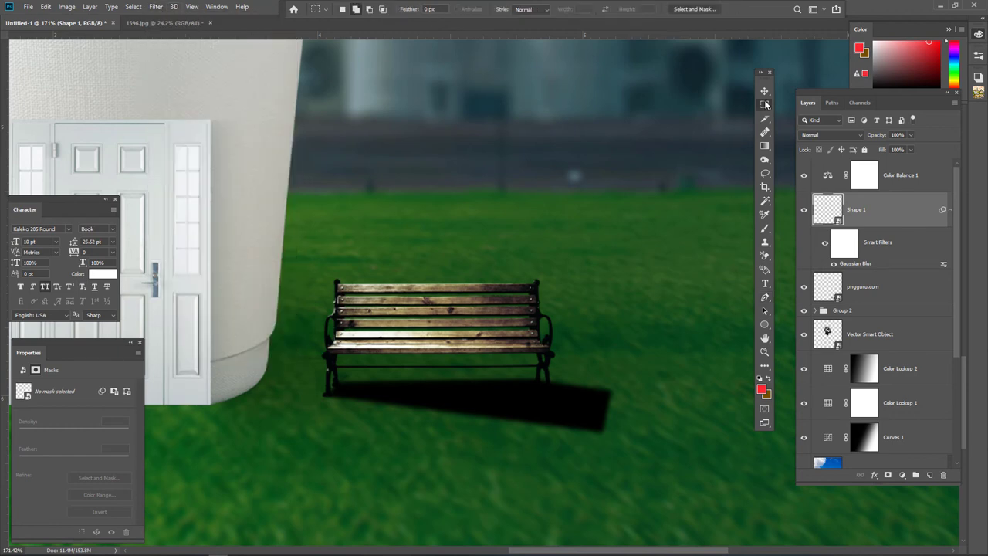
left_click(157, 7)
mouse_move(208, 126)
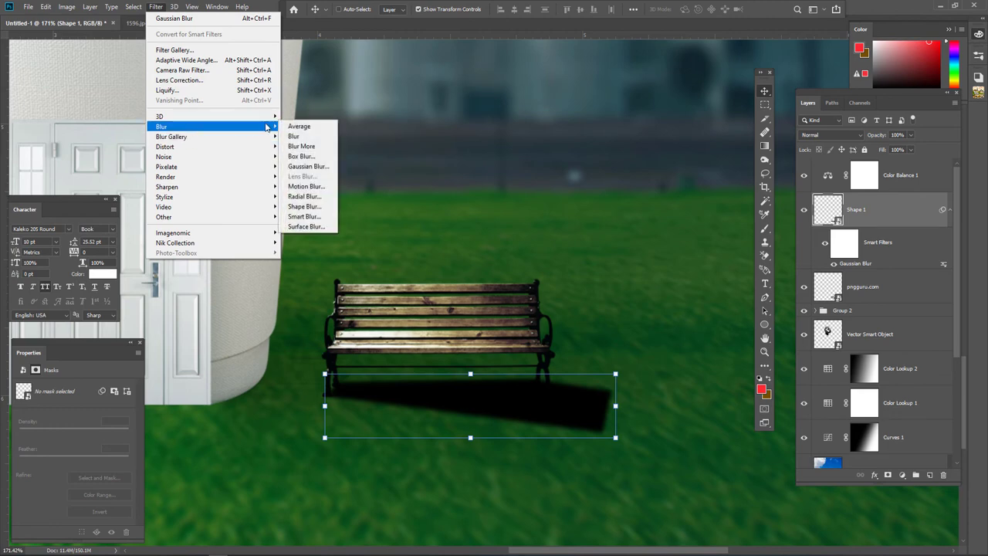
left_click(302, 186)
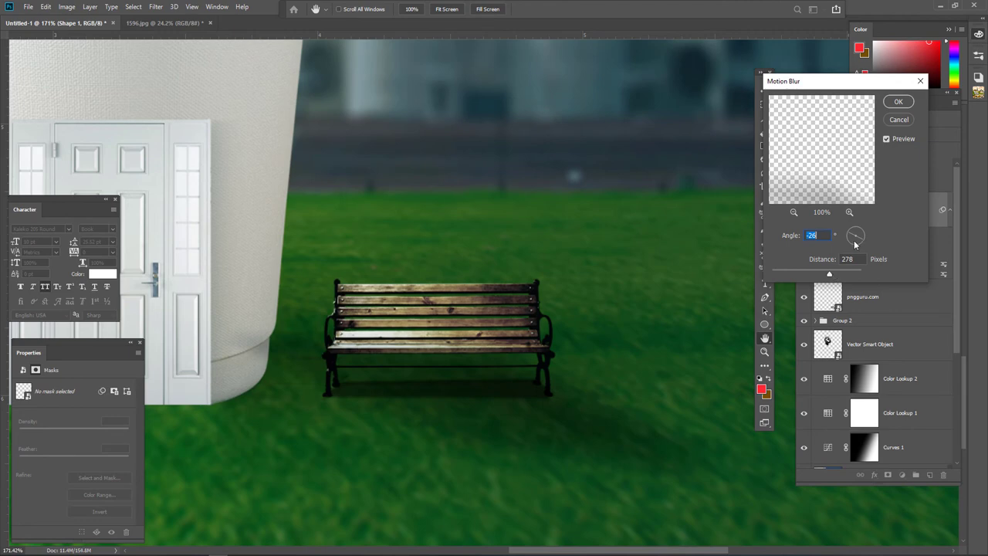
left_click_drag(854, 244, 853, 236)
left_click_drag(829, 274, 798, 274)
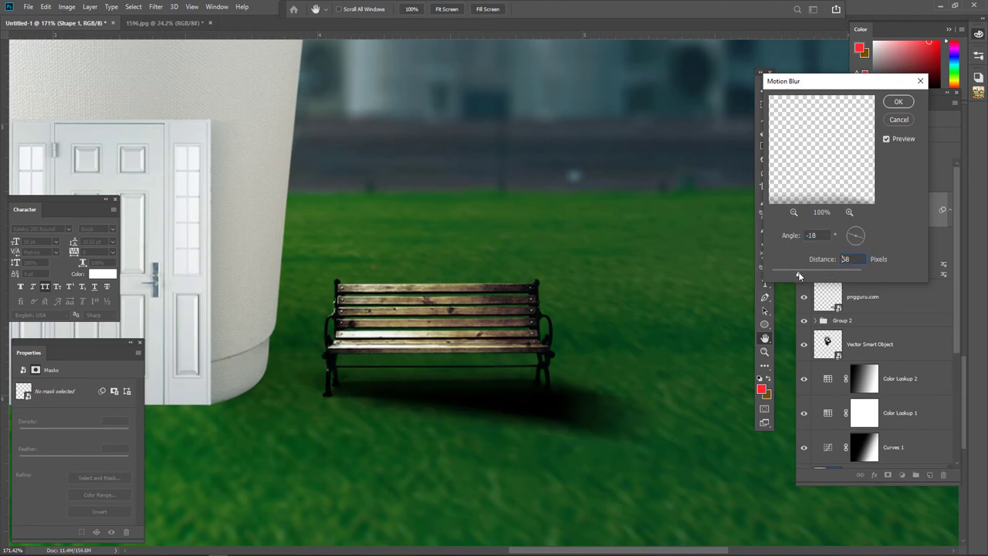
left_click_drag(860, 238, 853, 238)
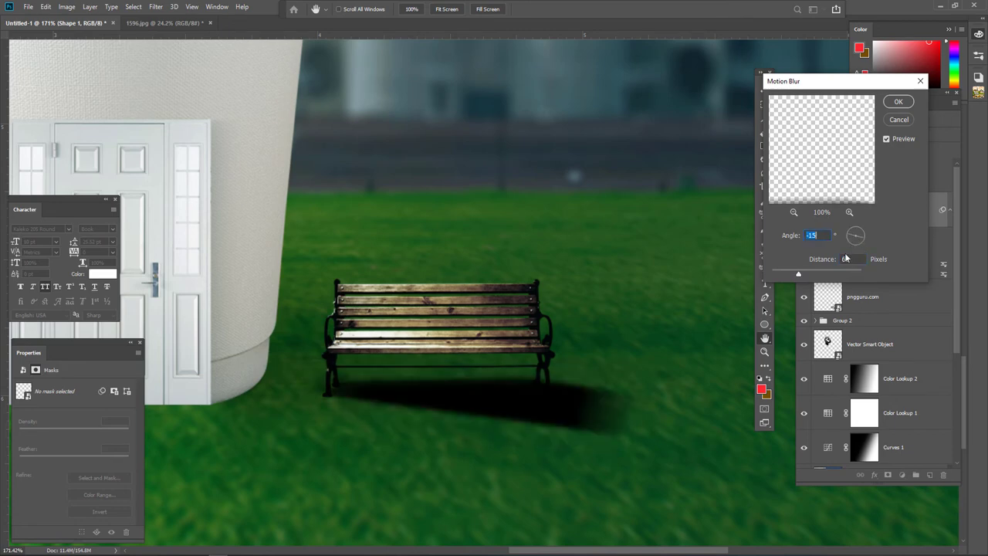
left_click_drag(803, 272, 806, 274)
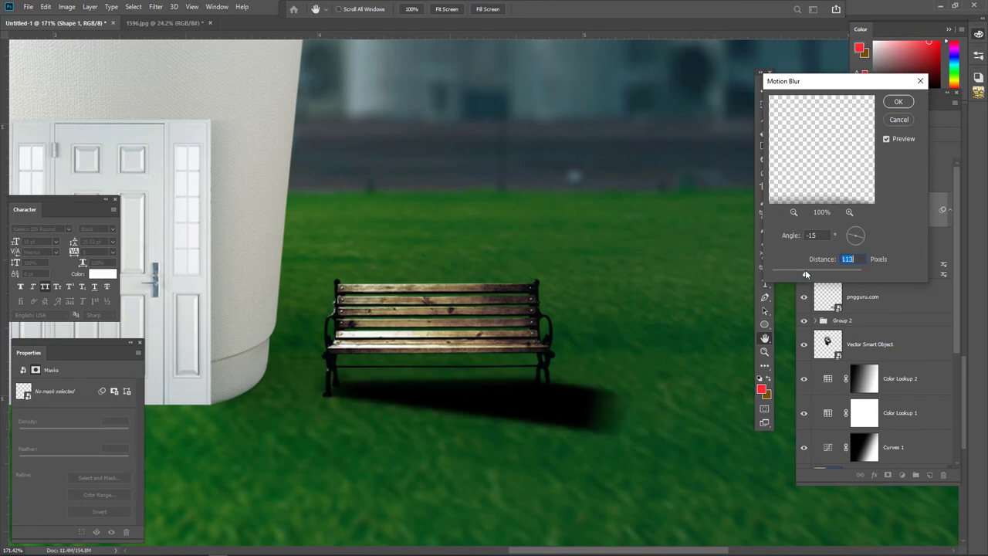
left_click(860, 235)
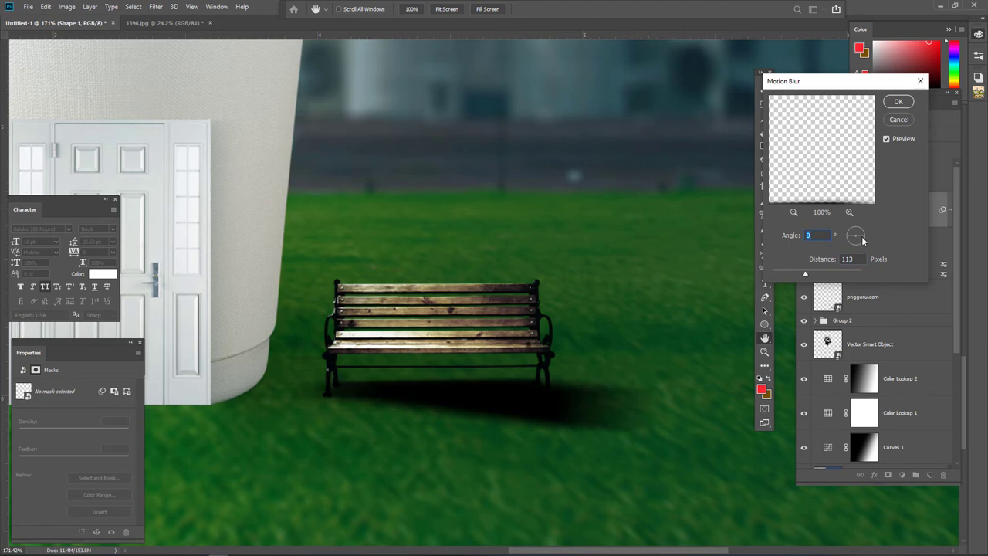
left_click_drag(806, 275, 813, 276)
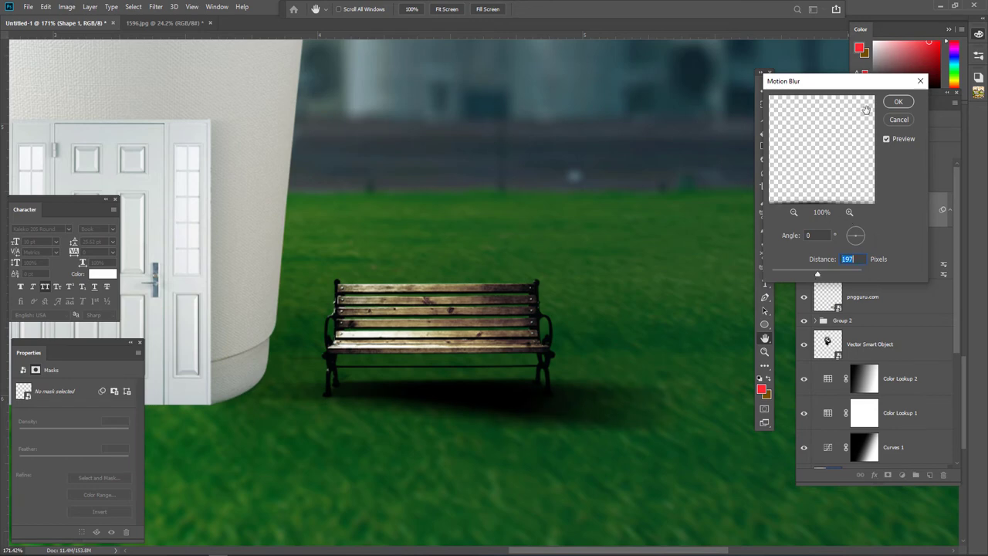
left_click(898, 101)
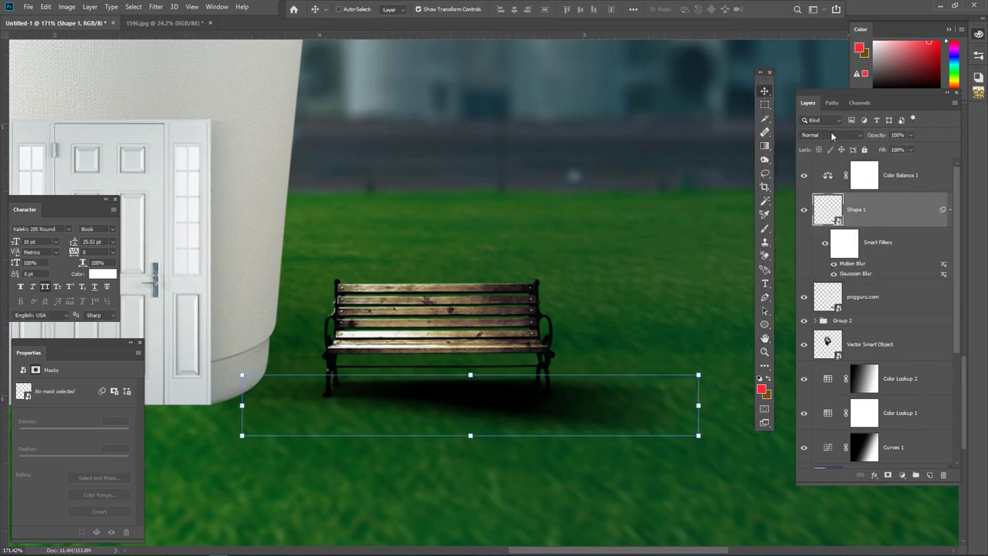
Step: Set the Shape 1 bench shadow to Multiply blending at 79% fill
left_click(834, 135)
left_click(883, 176)
left_click(911, 149)
left_click_drag(914, 163, 892, 163)
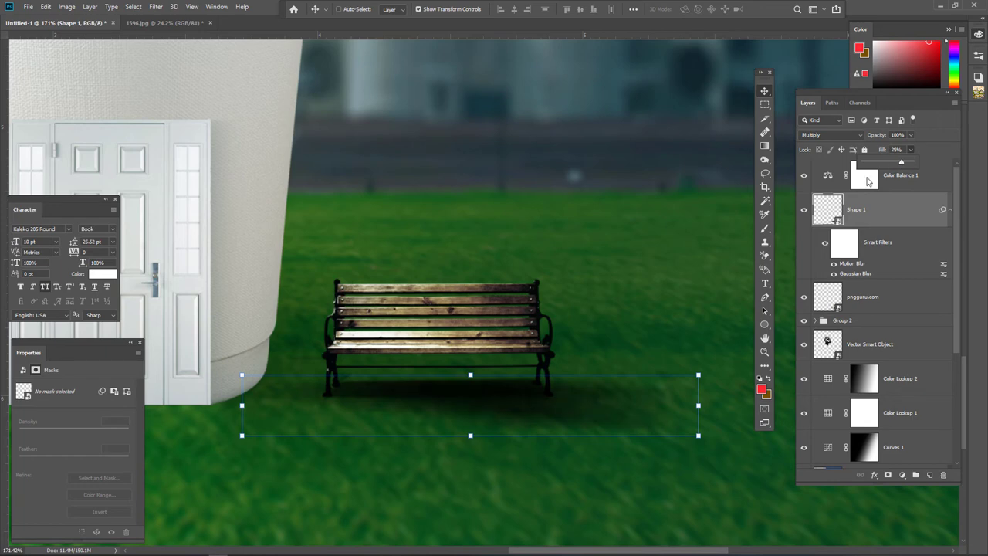
scroll(678, 219, "down", 2)
key("m")
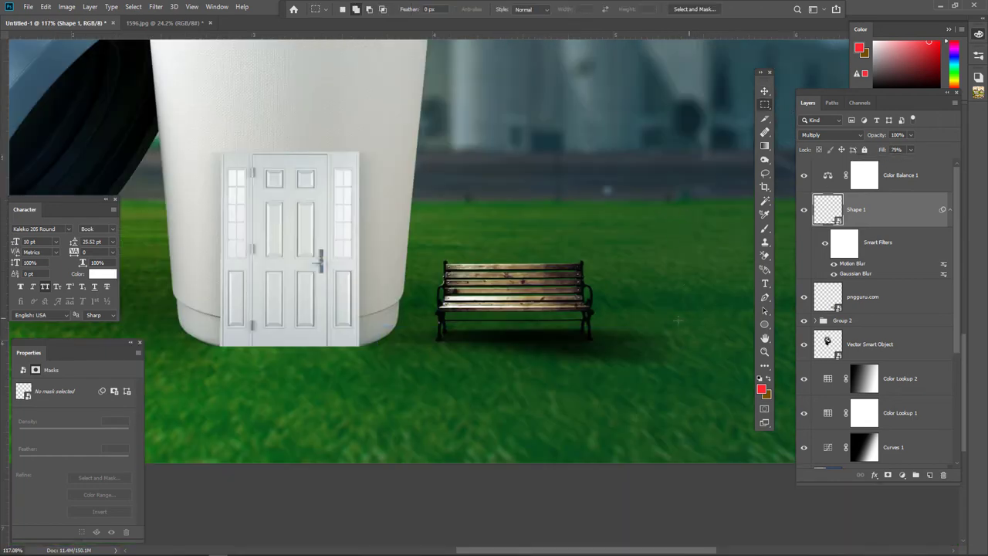
scroll(469, 280, "down", 3)
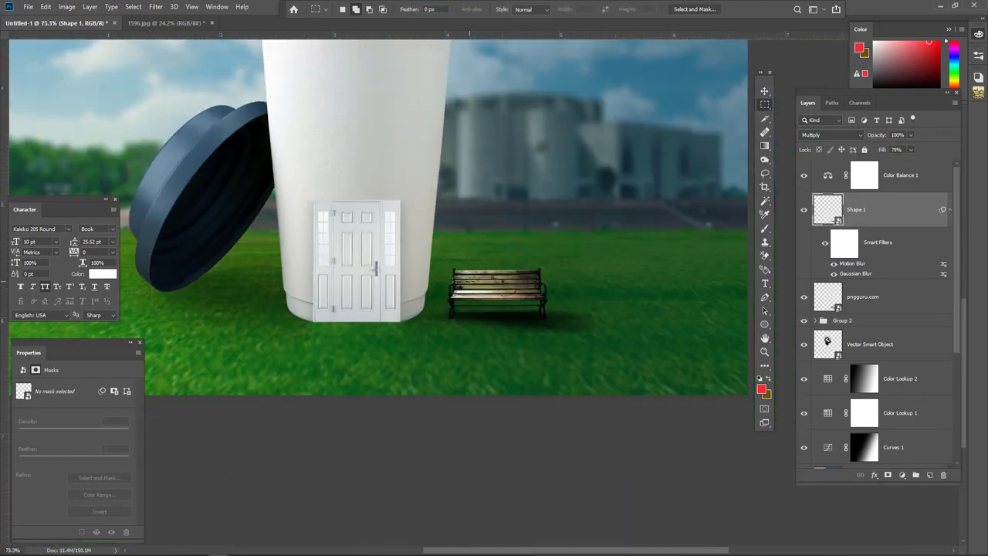
scroll(473, 282, "up", 3)
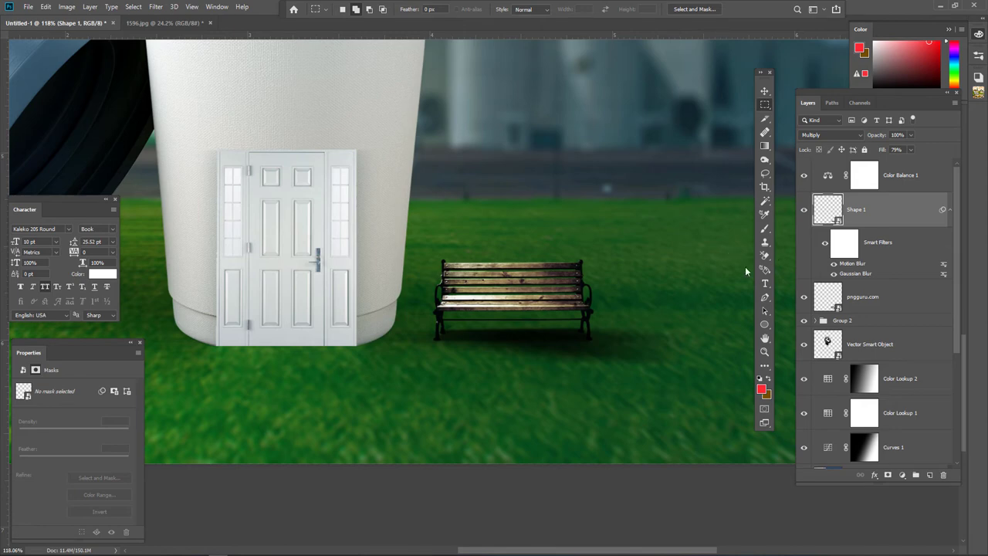
Step: Add a layer mask and fade the shadow's far end with a large black brush at 25% flow
left_click(901, 475)
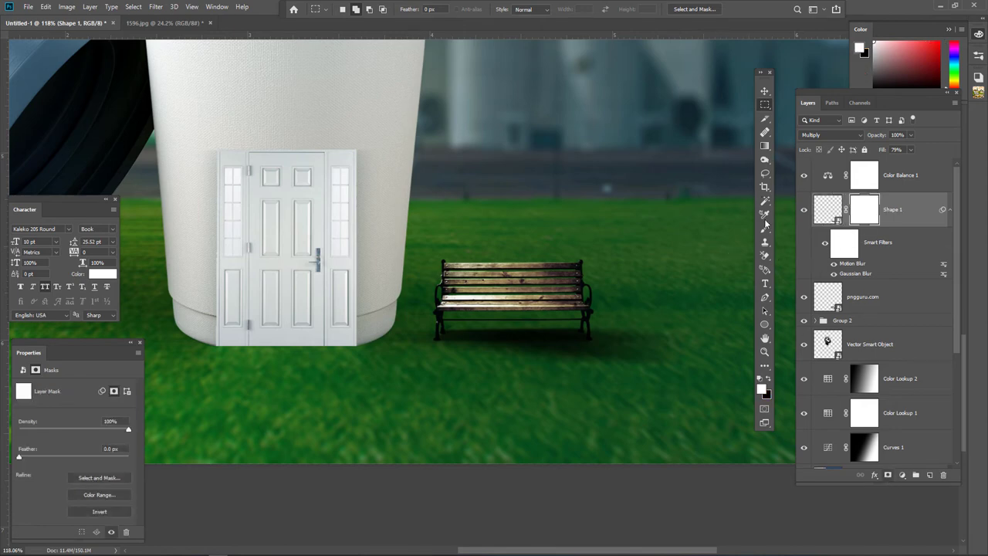
left_click(765, 231)
key("bracketright")
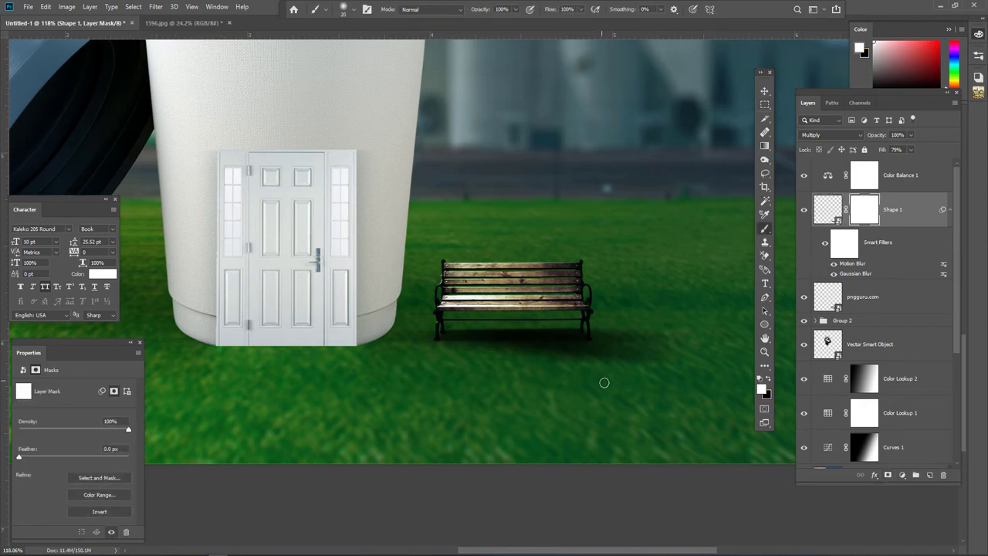
key("bracketright")
key("bracketright")
key("bracketright")
left_click(769, 379)
left_click_drag(577, 9, 543, 23)
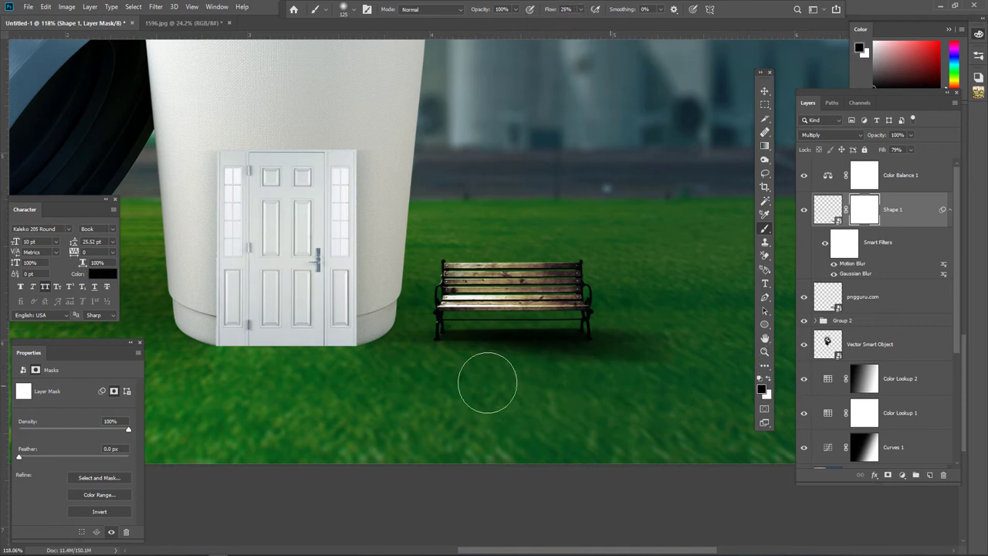
left_click_drag(489, 392, 551, 379)
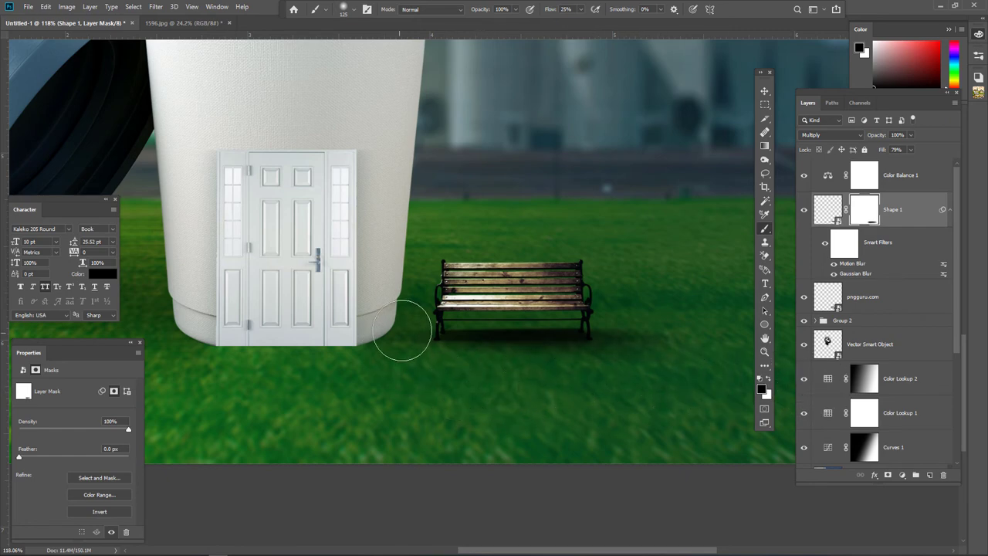
left_click_drag(419, 342, 419, 283)
Step: Raise the shadow layer's fill to 91%
left_click(912, 150)
left_click_drag(913, 162, 918, 163)
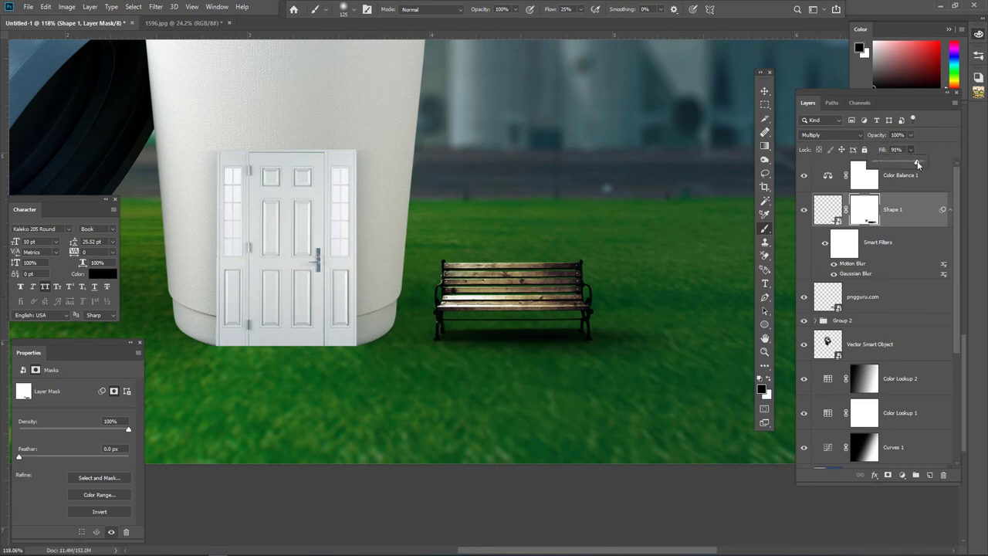
left_click(666, 375)
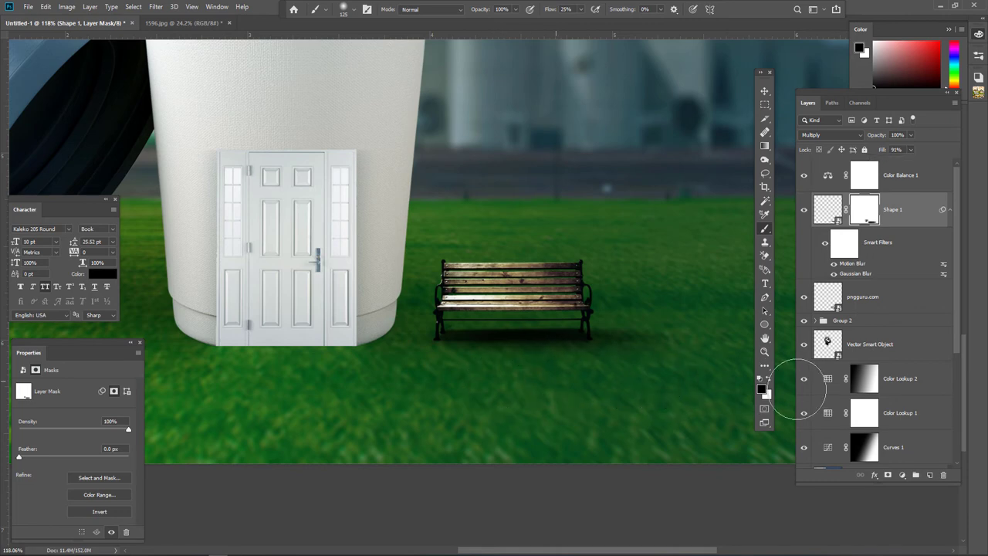
Step: Select the Color Balance 1 adjustment layer in the Layers panel
scroll(672, 413, "down", 3)
scroll(672, 412, "down", 1)
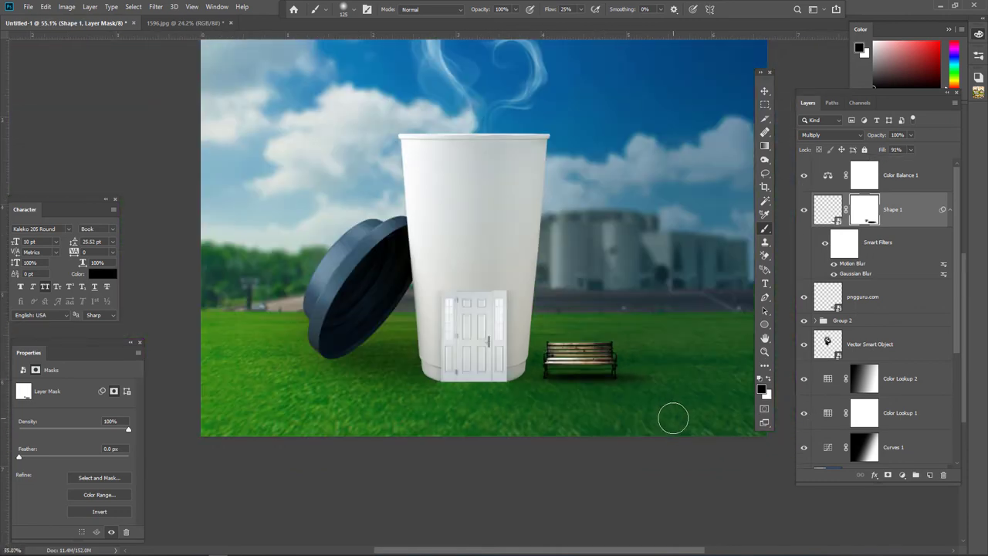
scroll(672, 417, "up", 1)
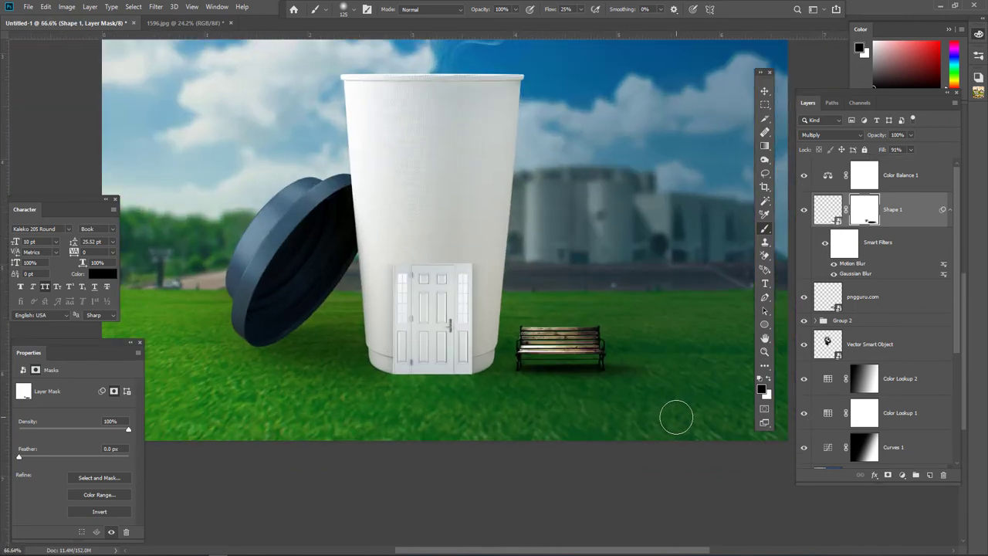
scroll(676, 417, "down", 2)
scroll(676, 418, "down", 1)
scroll(675, 417, "down", 1)
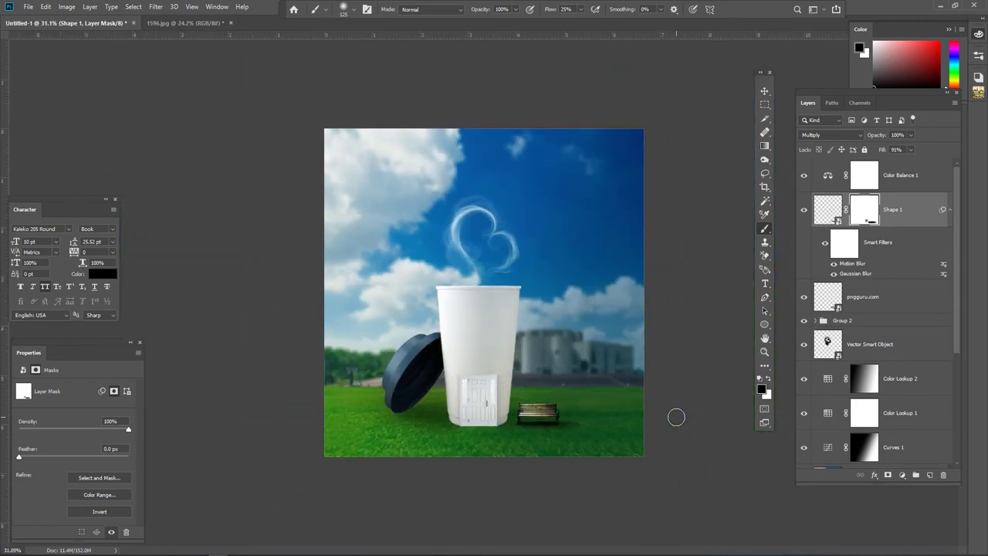
scroll(676, 418, "up", 1)
scroll(675, 414, "down", 2)
scroll(557, 340, "up", 1)
scroll(556, 340, "up", 1)
left_click(764, 103)
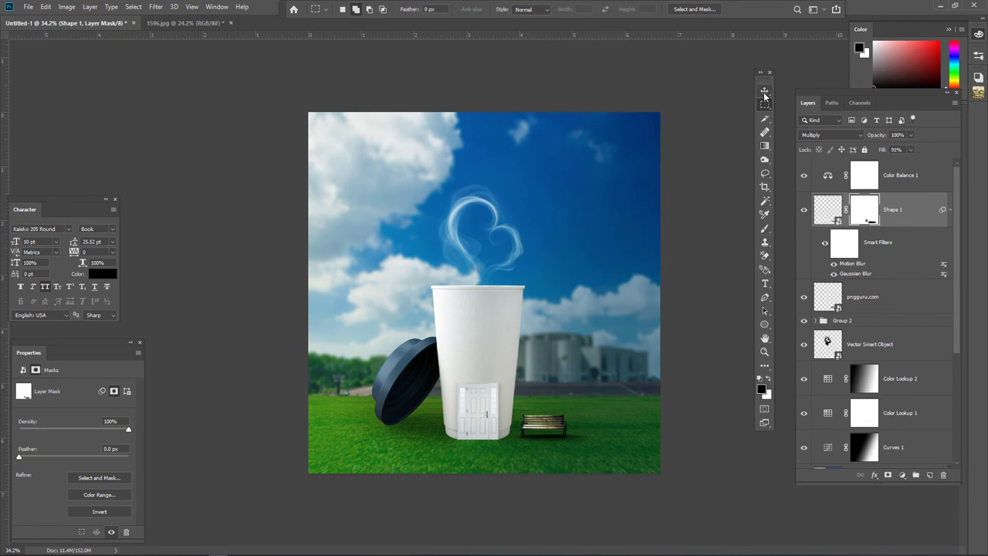
left_click(764, 91)
left_click(865, 176)
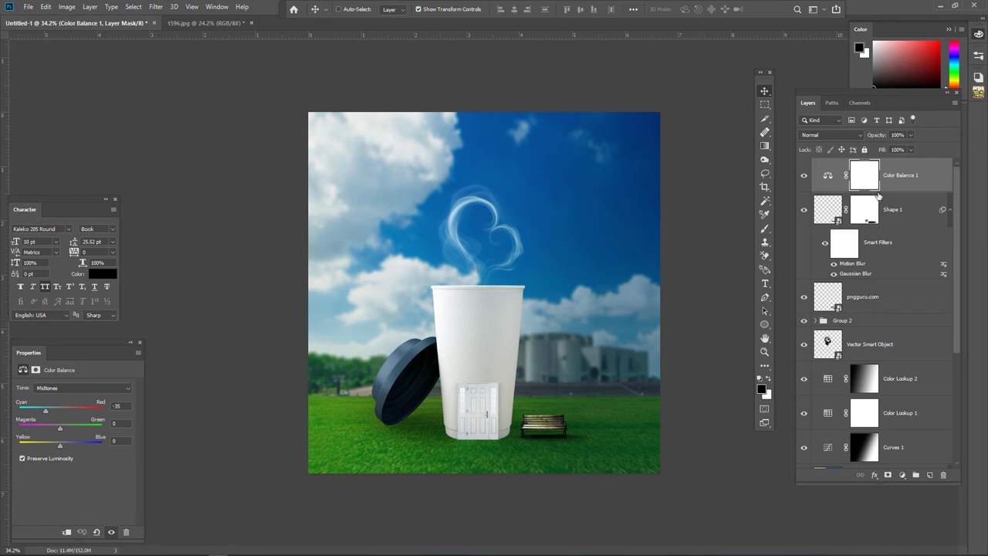
Step: Add a Curves adjustment pulling the highlights down to output 233 to darken the image
left_click(903, 475)
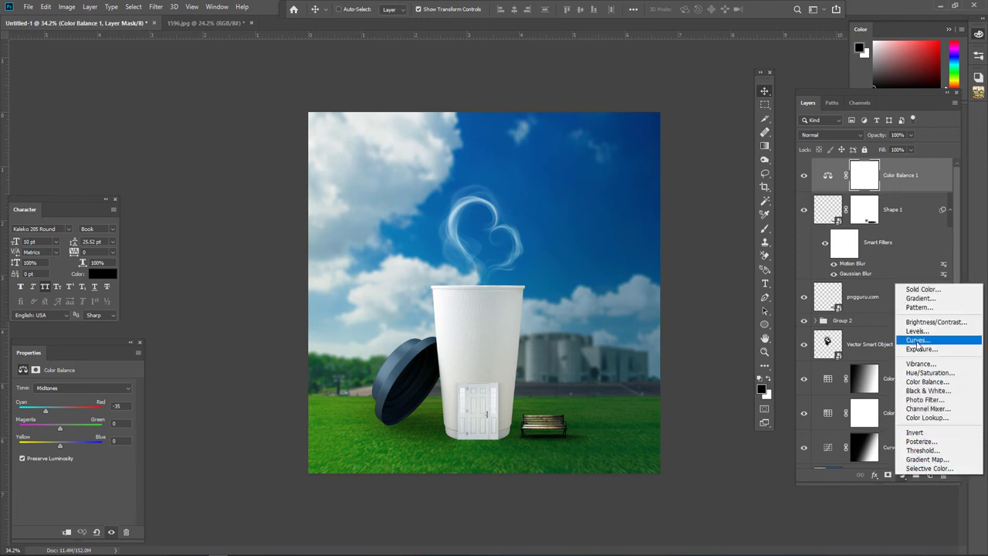
left_click(917, 342)
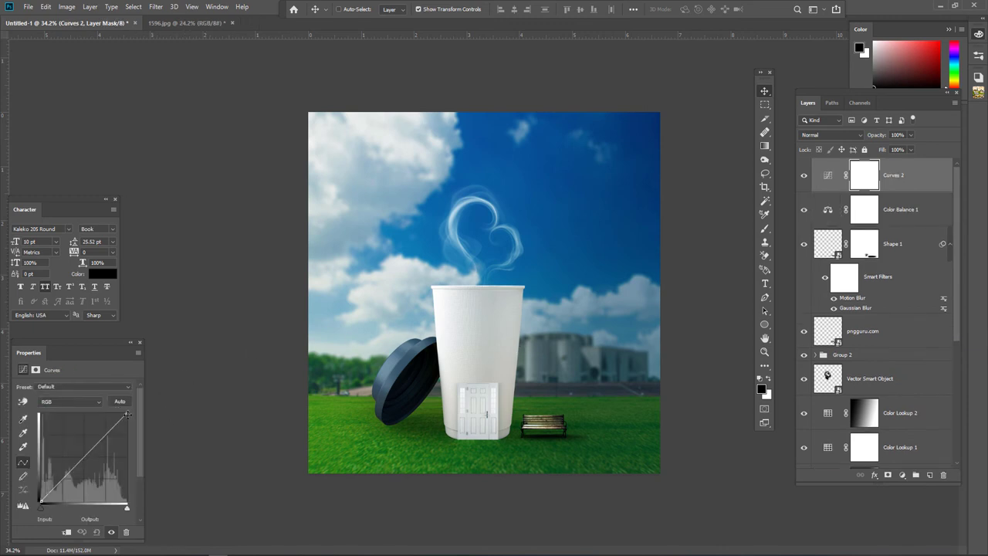
left_click_drag(126, 414, 127, 422)
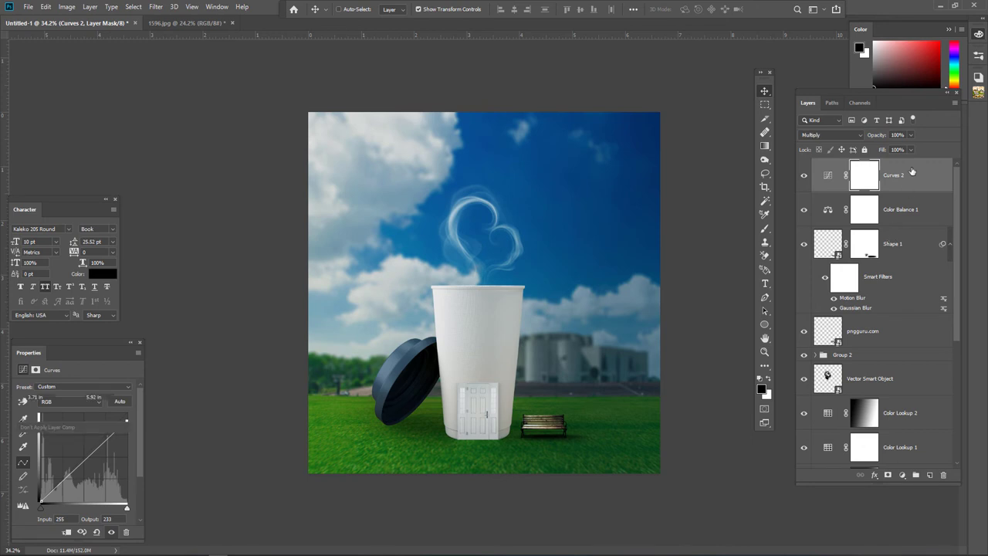
Step: Lower the Shape 1 shadow's fill to 61%, then select Curves 2
left_click(895, 243)
left_click(913, 149)
left_click_drag(902, 164, 898, 165)
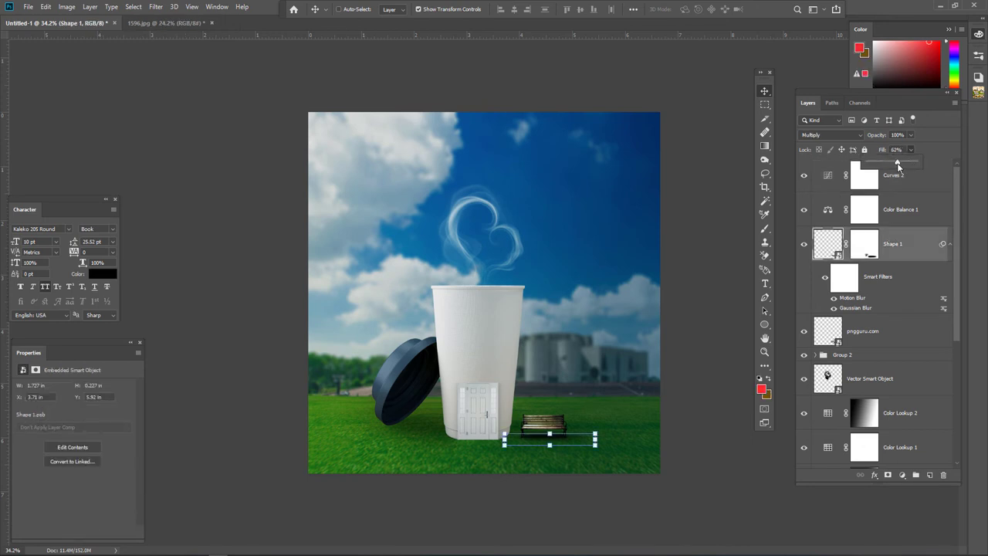
left_click(764, 104)
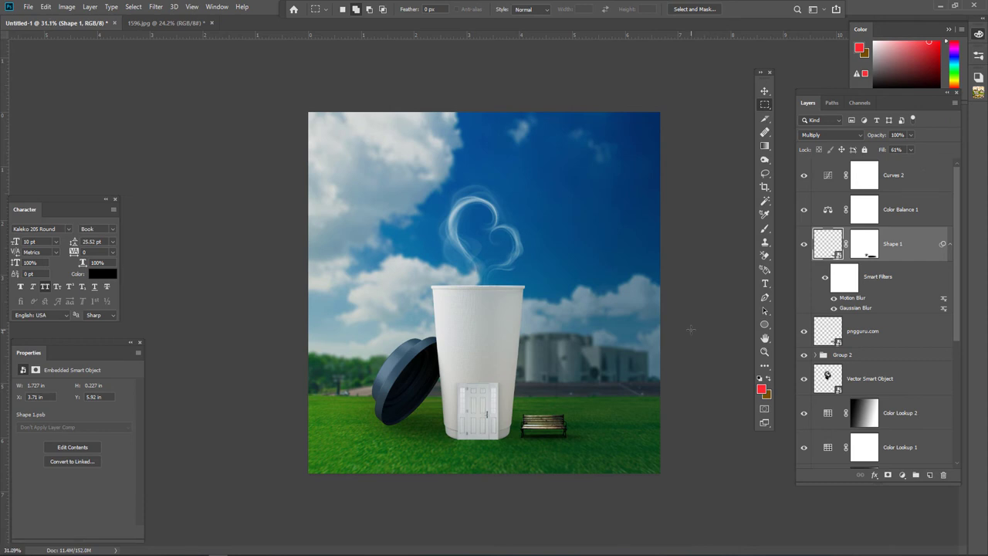
scroll(690, 329, "down", 3)
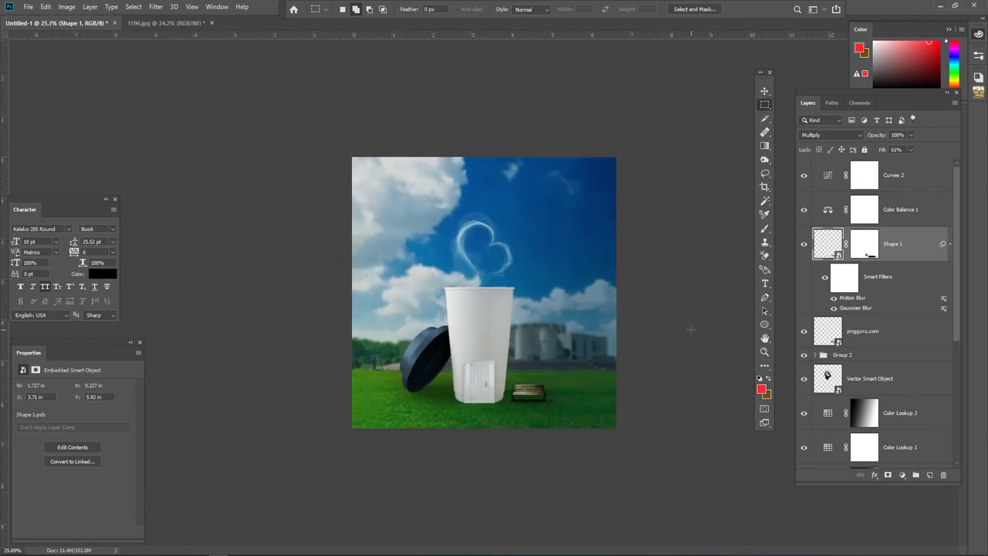
scroll(690, 330, "up", 1)
scroll(690, 330, "up", 1)
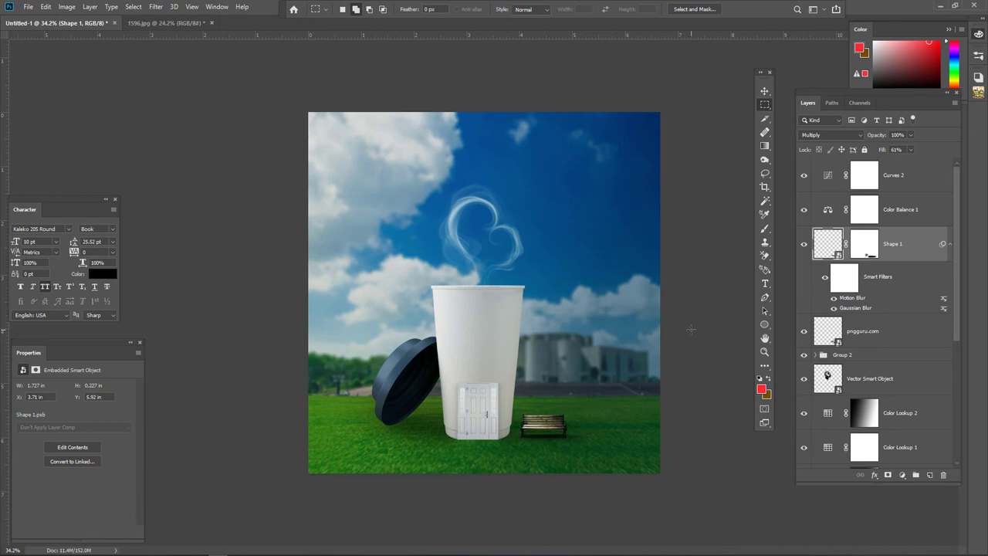
left_click(909, 186)
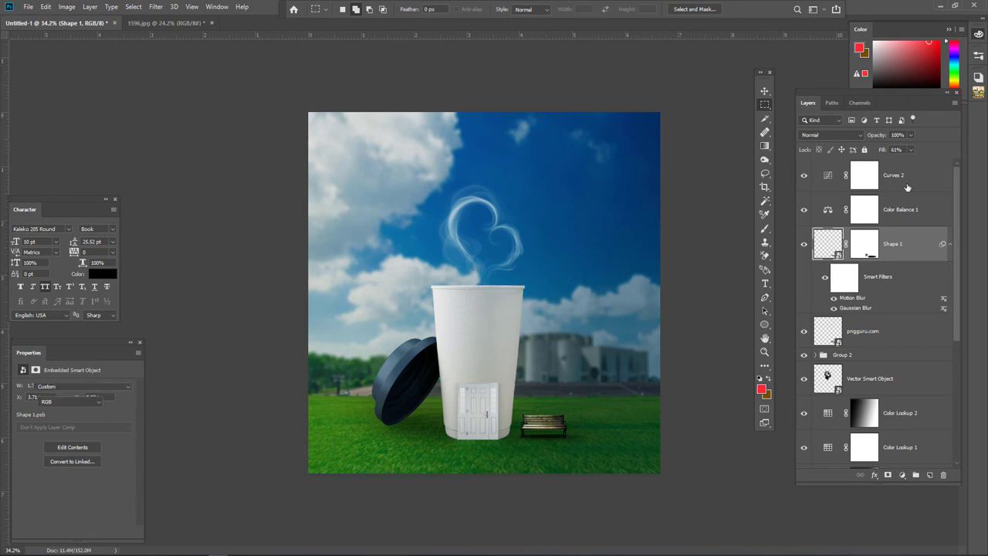
Step: Create a new Layer 3 positioned above Color Lookup 2
left_click(929, 475)
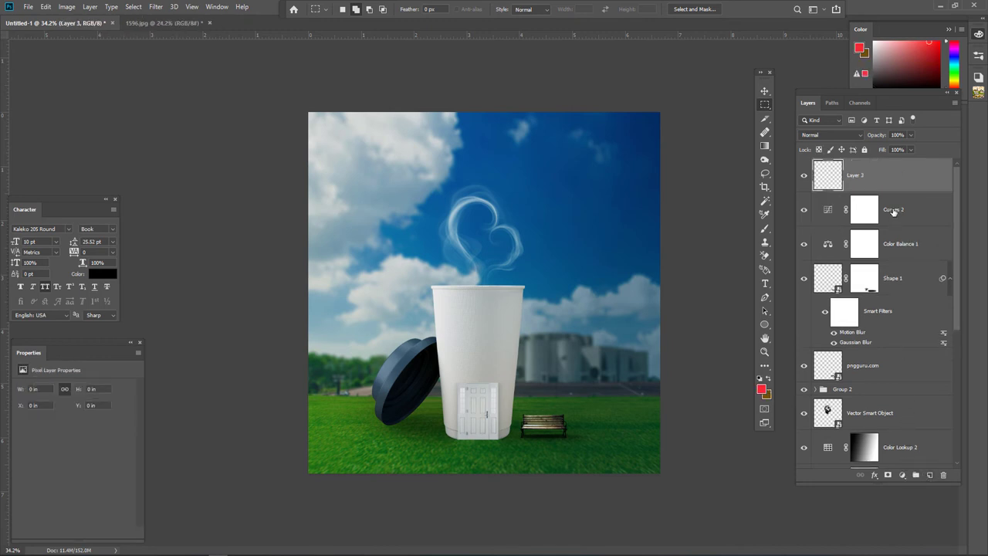
left_click_drag(897, 182, 943, 474)
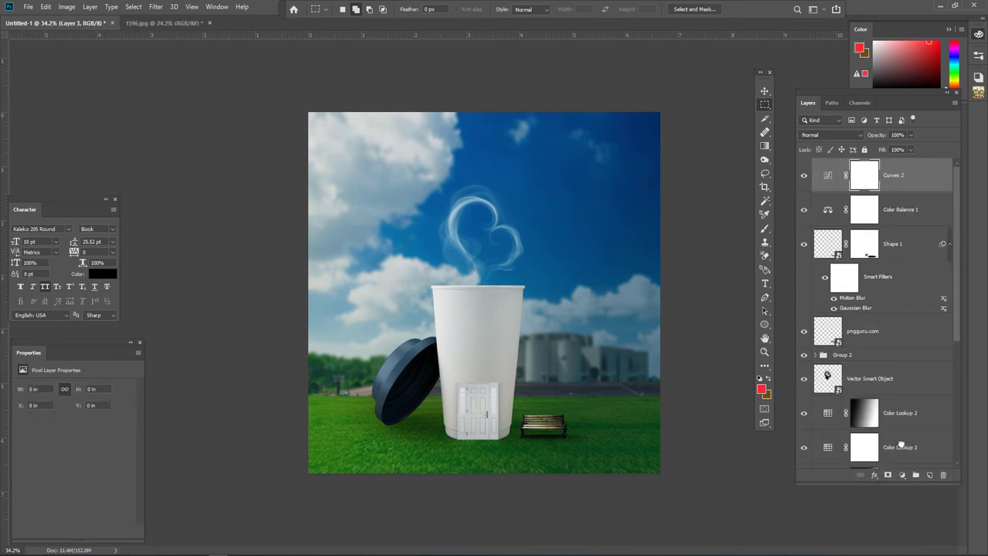
left_click(895, 413)
left_click(929, 474)
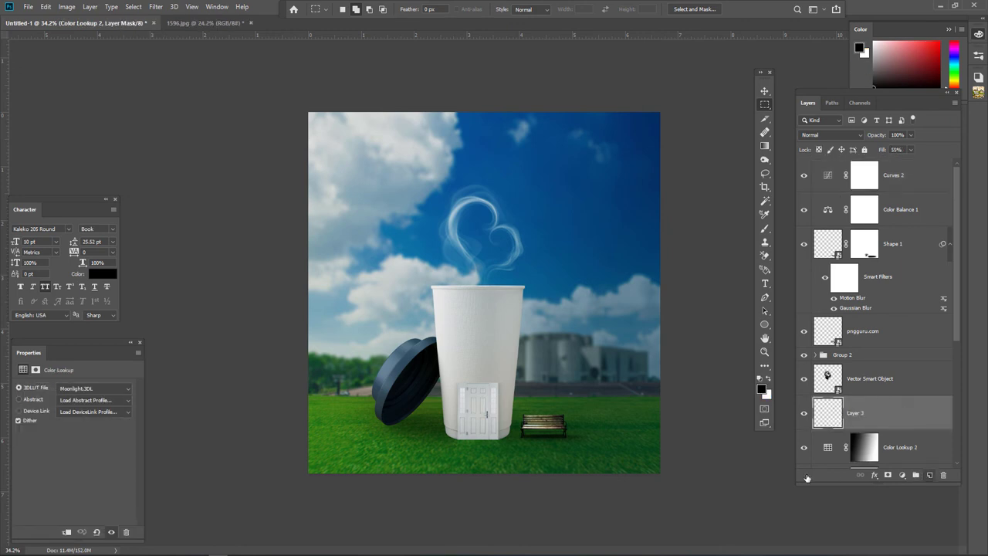
Step: Draw a dark gradient up from the canvas bottom and squash it into a strip
left_click_drag(463, 490, 460, 415)
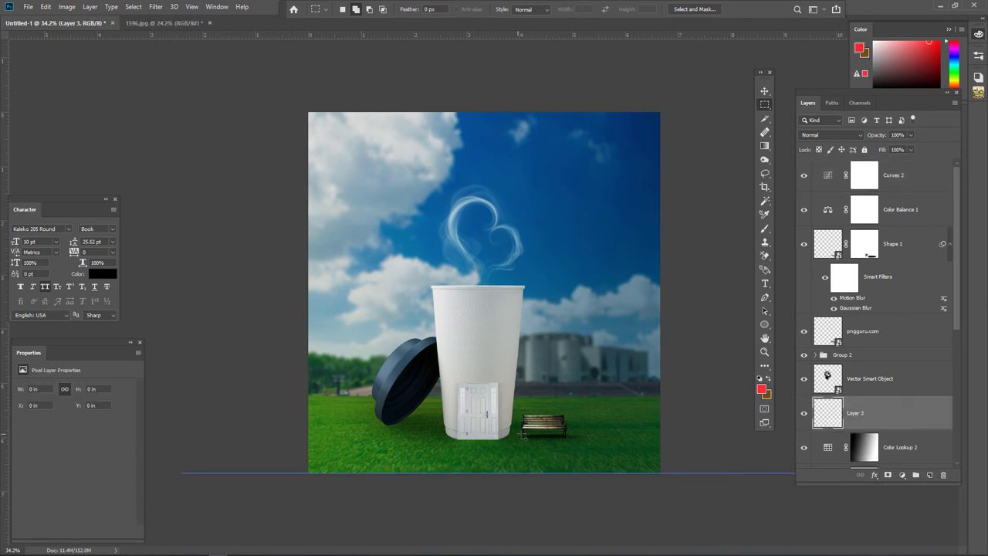
key("ctrl+d")
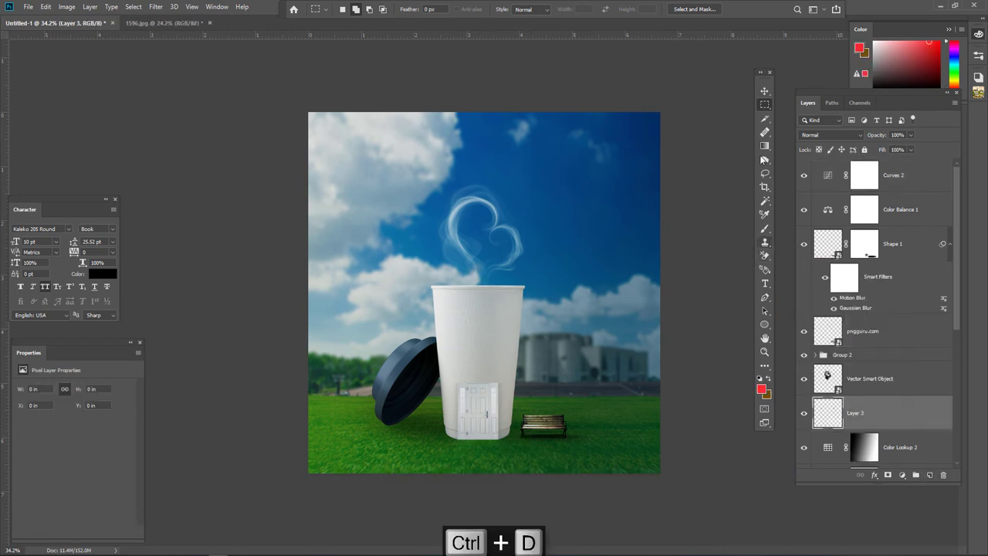
left_click(765, 146)
left_click_drag(484, 499, 483, 411)
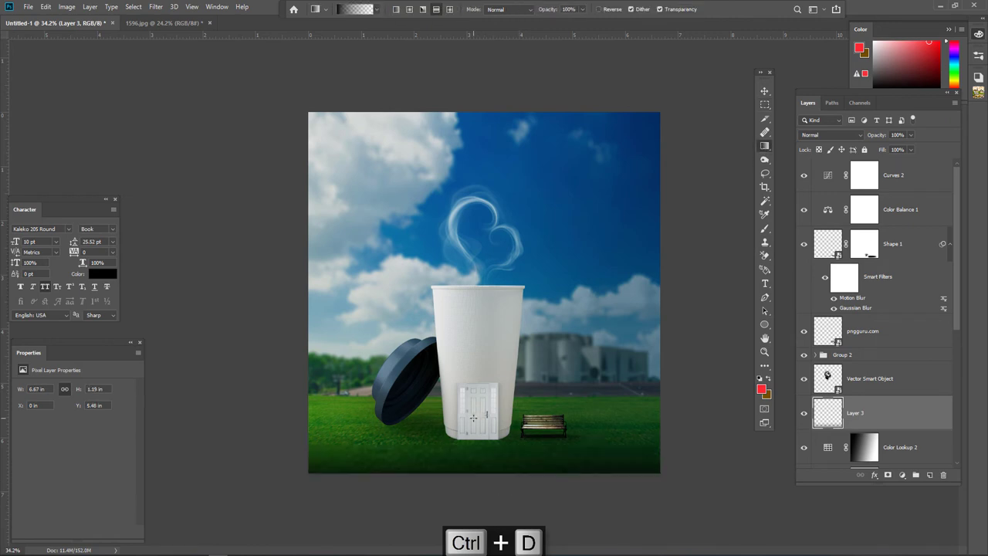
left_click(765, 91)
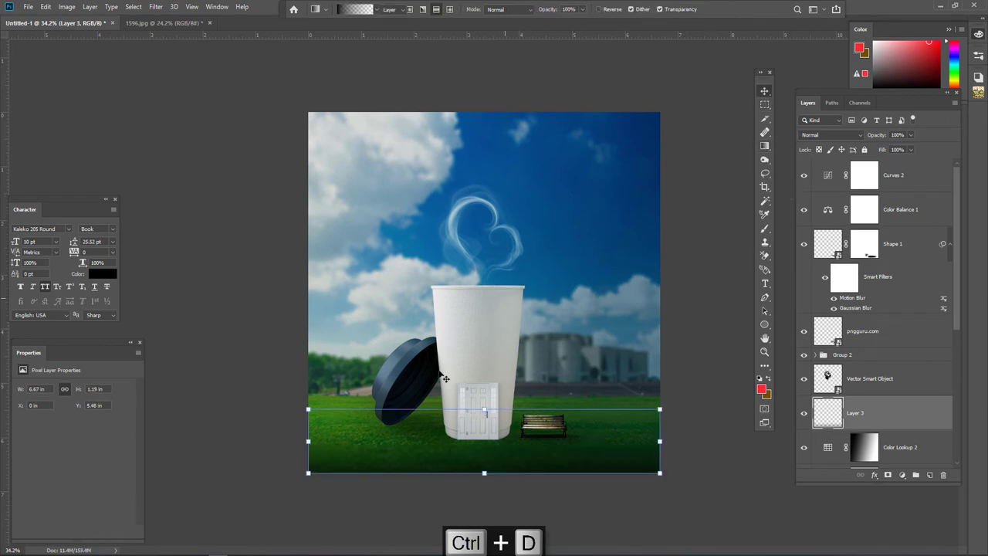
left_click_drag(487, 410, 487, 439)
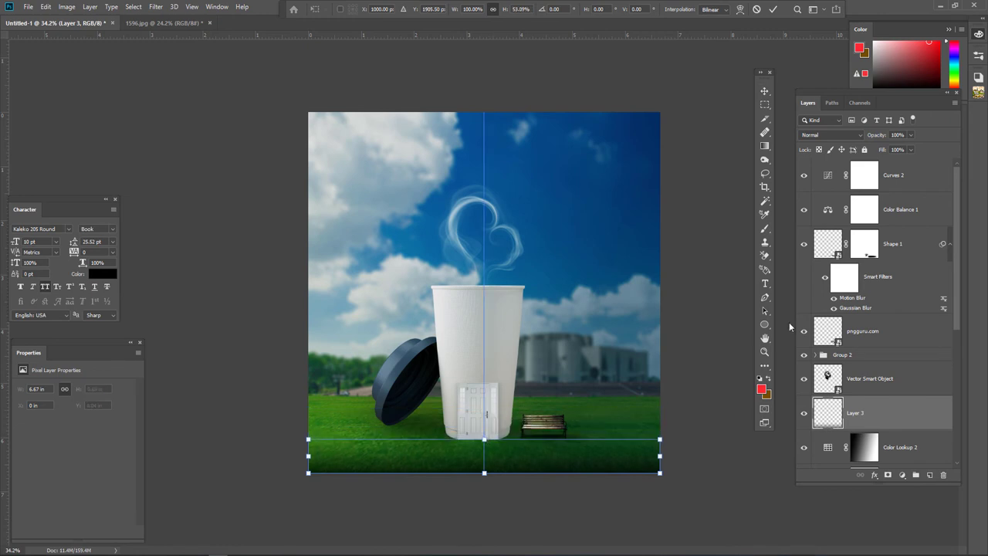
Step: Set Layer 3 to Multiply blending at 58% fill
left_click_drag(908, 151, 894, 164)
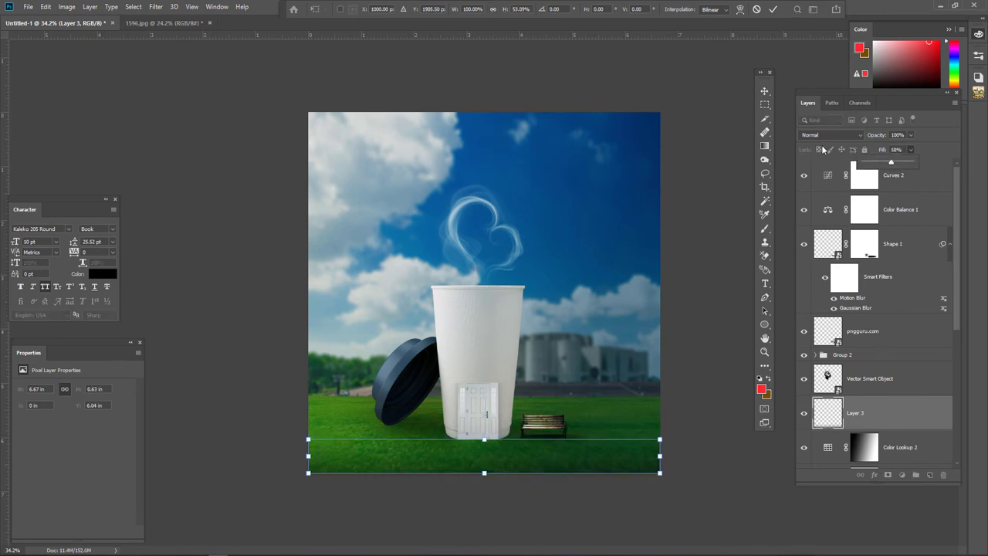
left_click(820, 135)
left_click(810, 175)
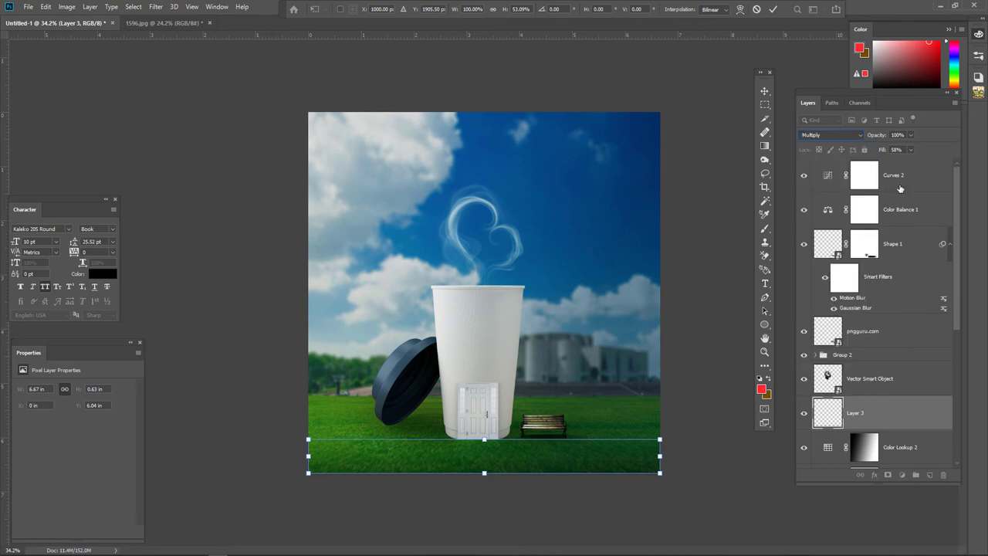
left_click(763, 106)
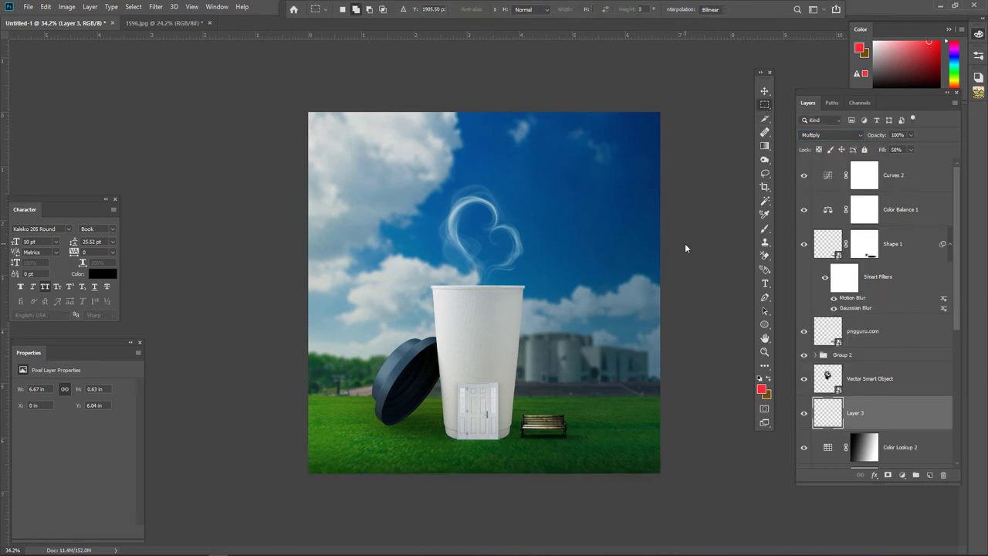
Step: Expand Group 2 and select the Background copy layer
scroll(685, 243, "down", 1)
scroll(685, 243, "down", 1)
scroll(685, 243, "up", 1)
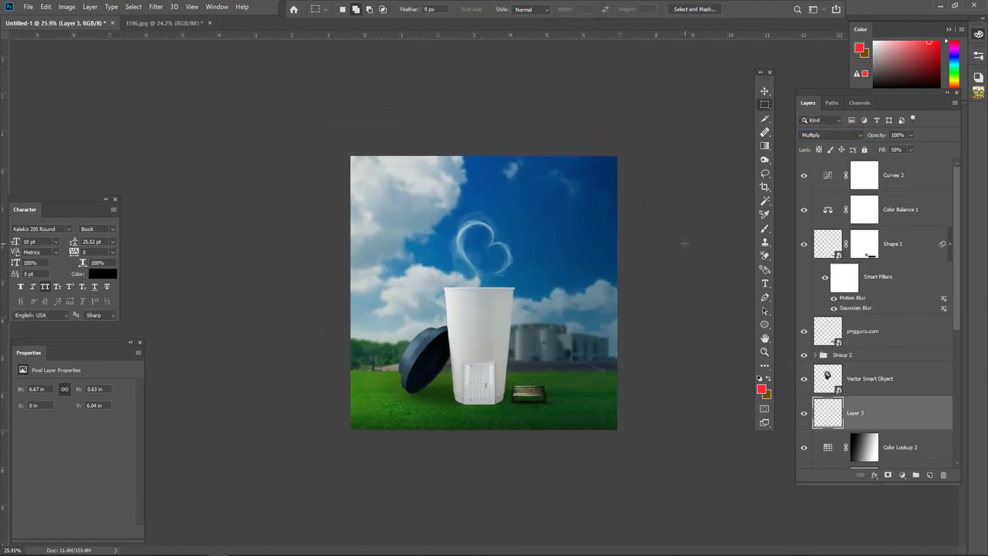
scroll(685, 244, "up", 1)
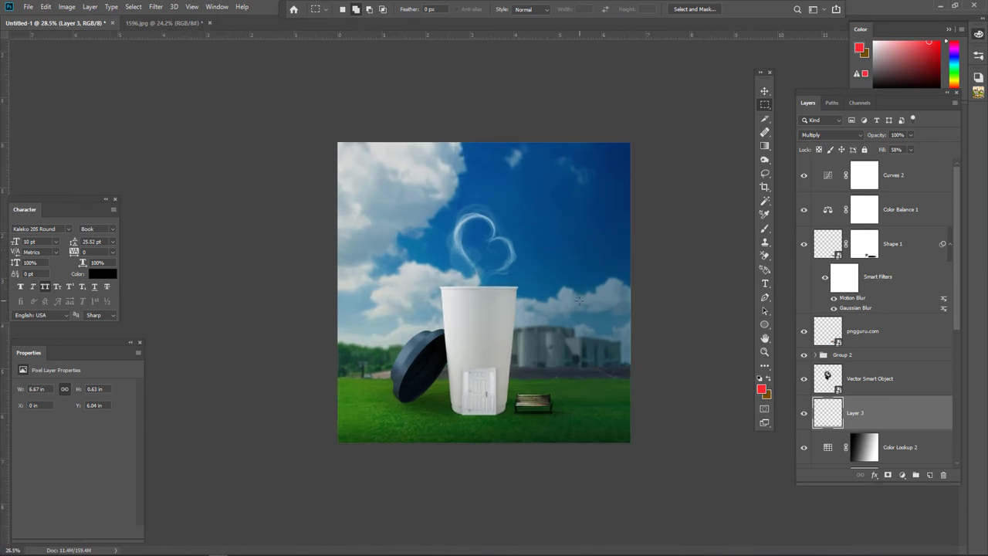
scroll(579, 300, "up", 1)
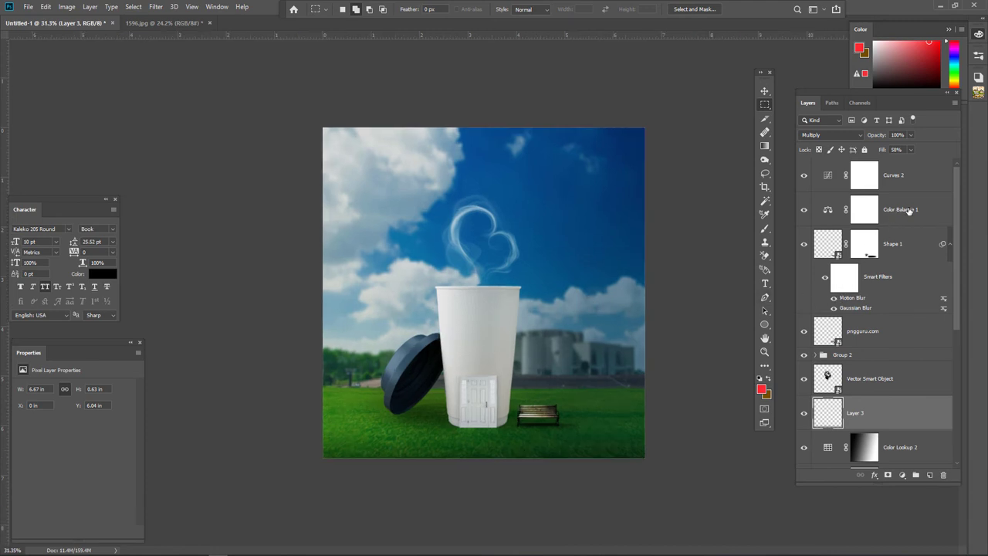
scroll(902, 244, "down", 3)
left_click(816, 252)
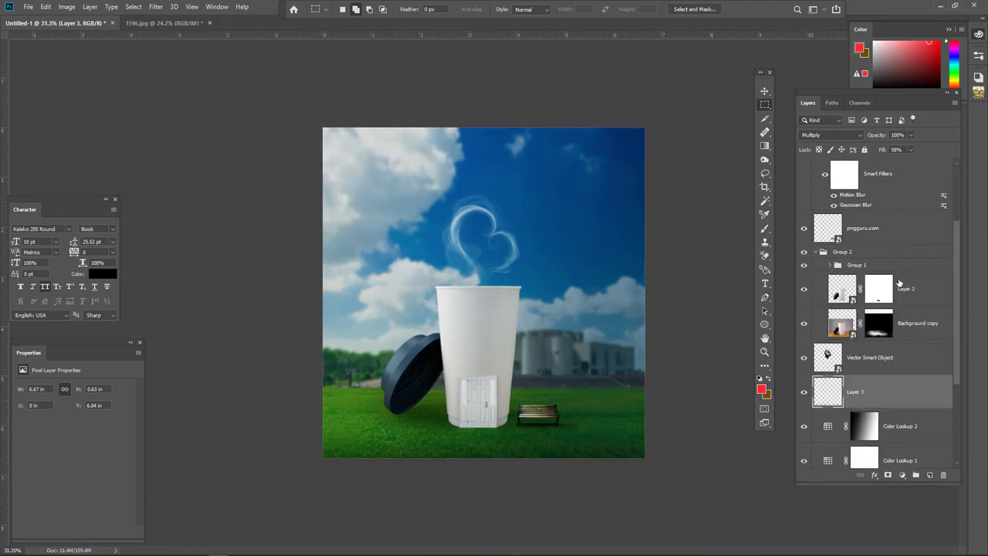
left_click(936, 324)
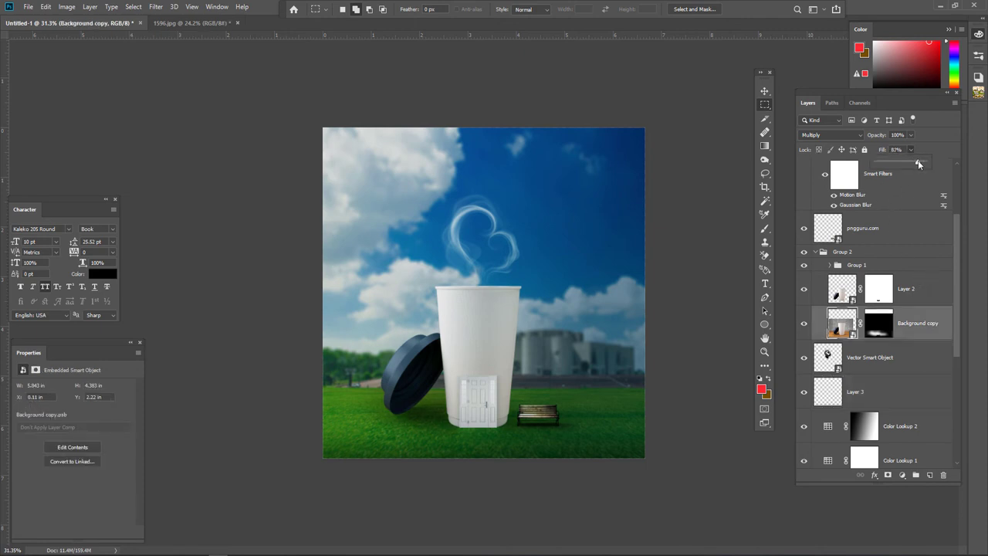
Step: Lower the Background copy layer's fill to 87%
left_click_drag(918, 164, 917, 160)
scroll(606, 247, "down", 3)
scroll(606, 247, "up", 1)
scroll(606, 247, "up", 1)
scroll(606, 247, "up", 1)
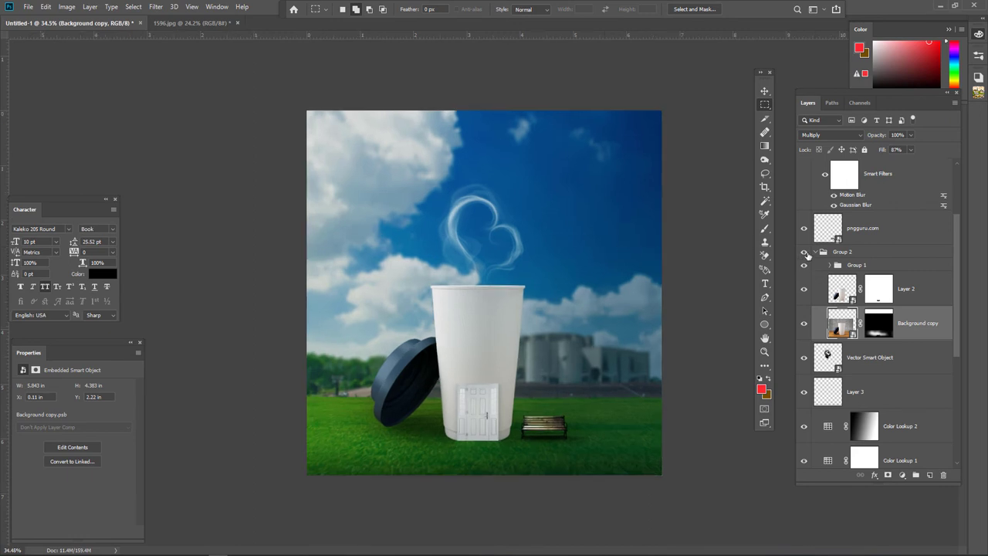
scroll(873, 246, "up", 3)
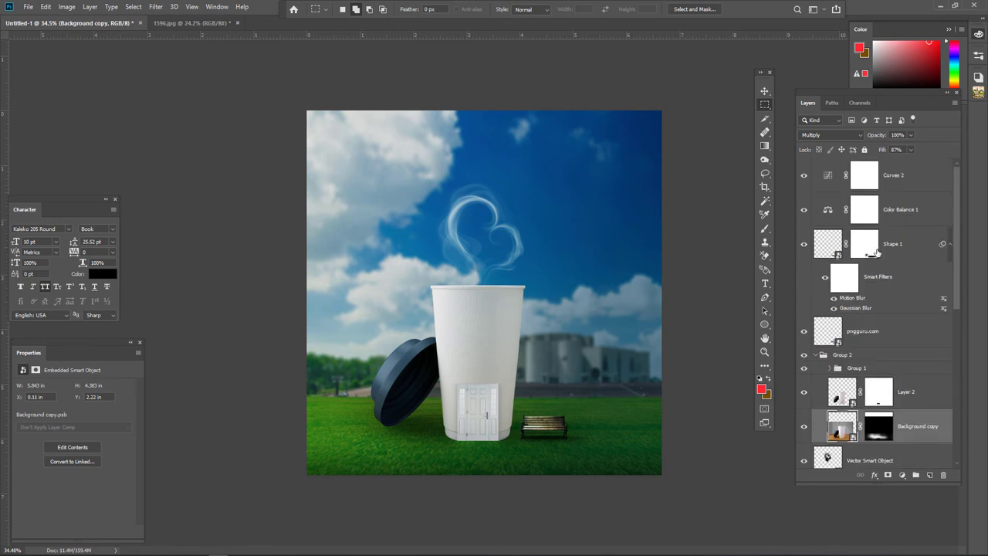
scroll(877, 252, "down", 1)
scroll(876, 252, "down", 2)
scroll(877, 252, "down", 1)
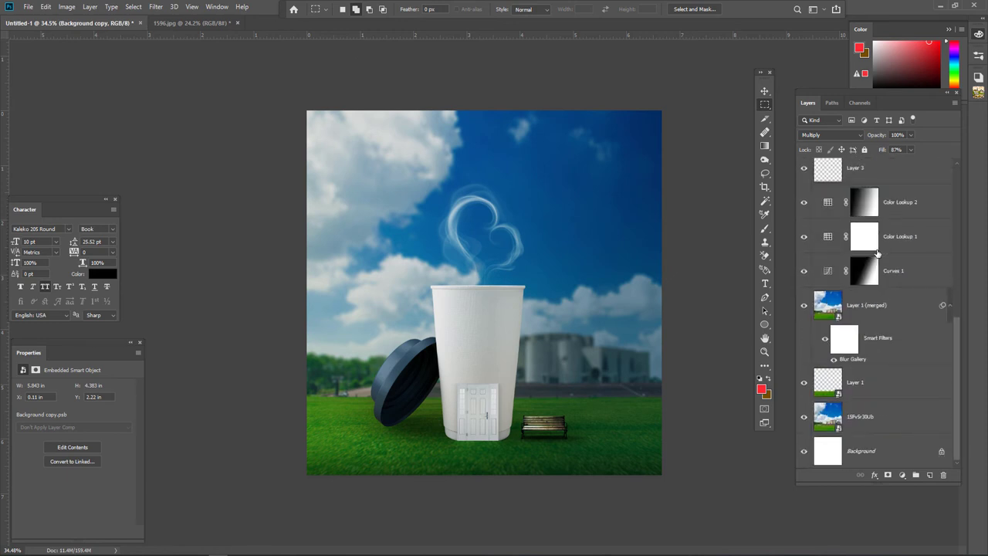
scroll(877, 253, "down", 1)
scroll(877, 252, "up", 1)
scroll(877, 252, "down", 3)
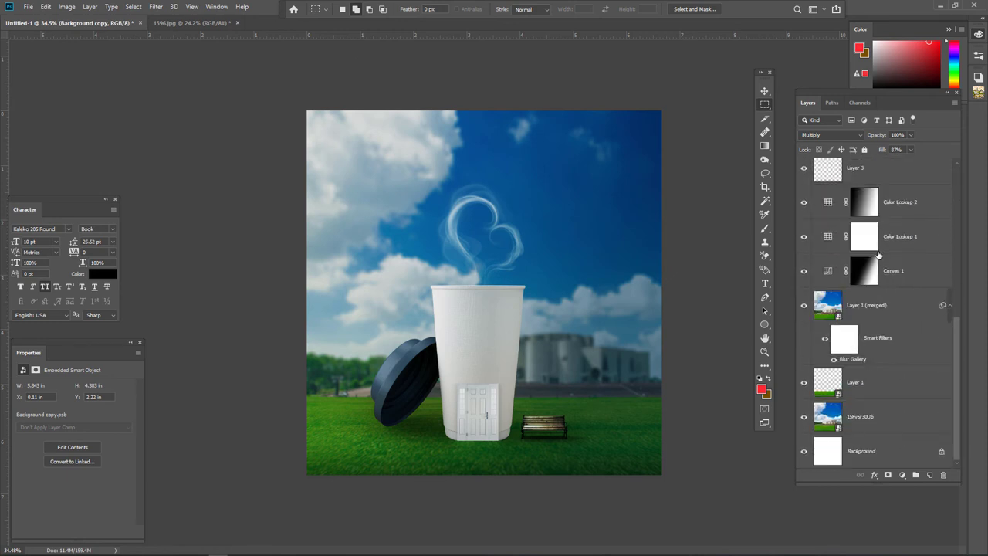
Step: Add a Color Balance adjustment above Layer 1 (merged) with midtones Cyan–Red -49, Yellow–Blue -35
left_click(920, 426)
left_click(888, 304)
left_click(902, 475)
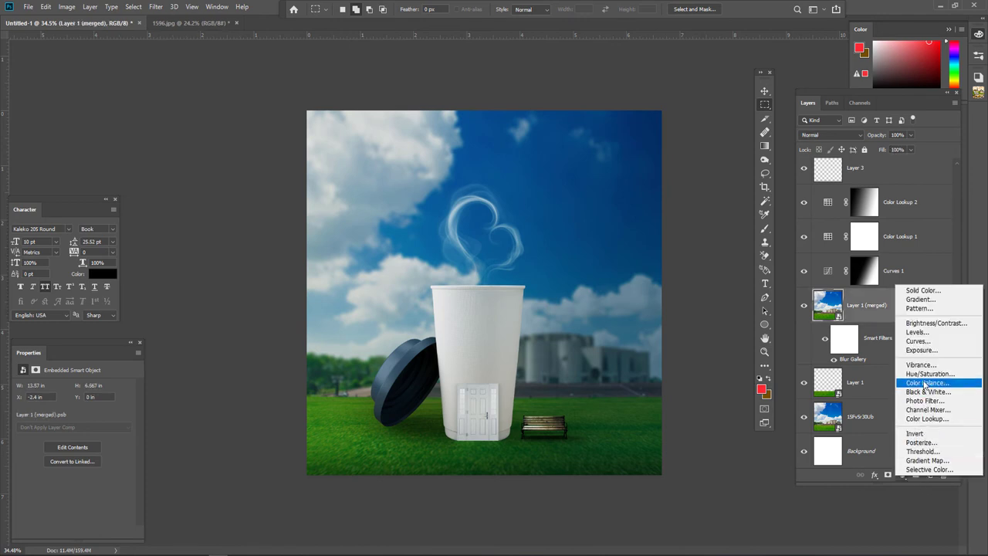
left_click(927, 382)
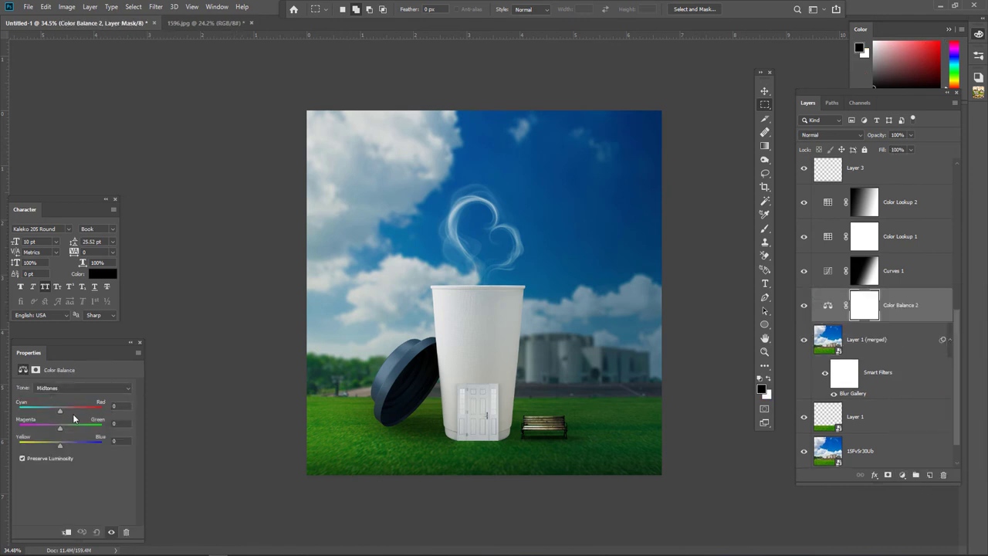
left_click_drag(49, 412, 42, 413)
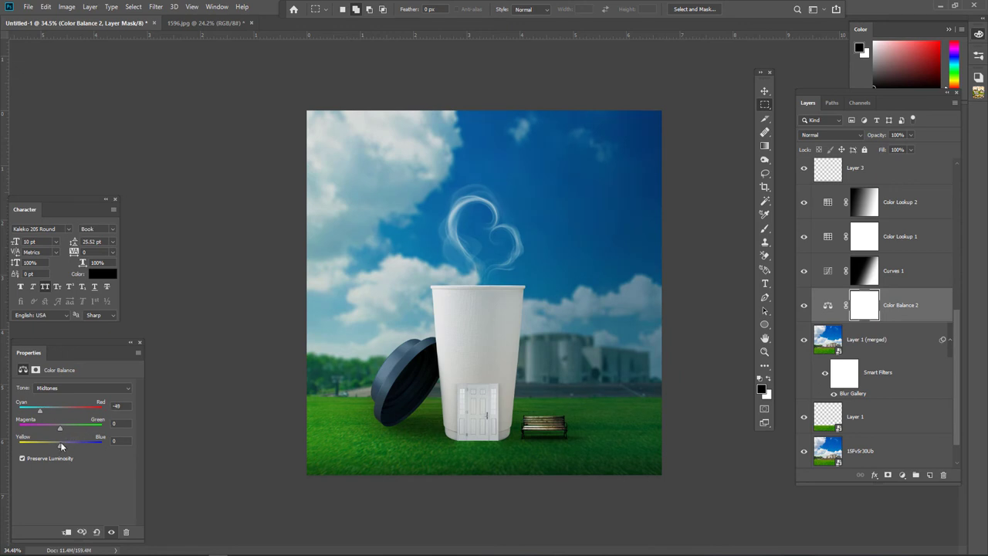
left_click_drag(61, 447, 52, 446)
scroll(548, 355, "down", 1)
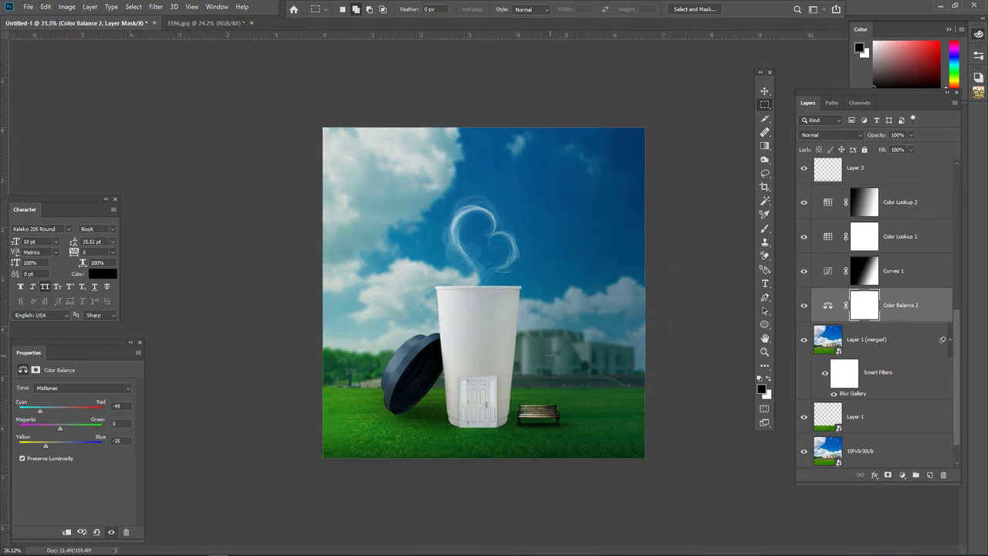
scroll(549, 355, "down", 2)
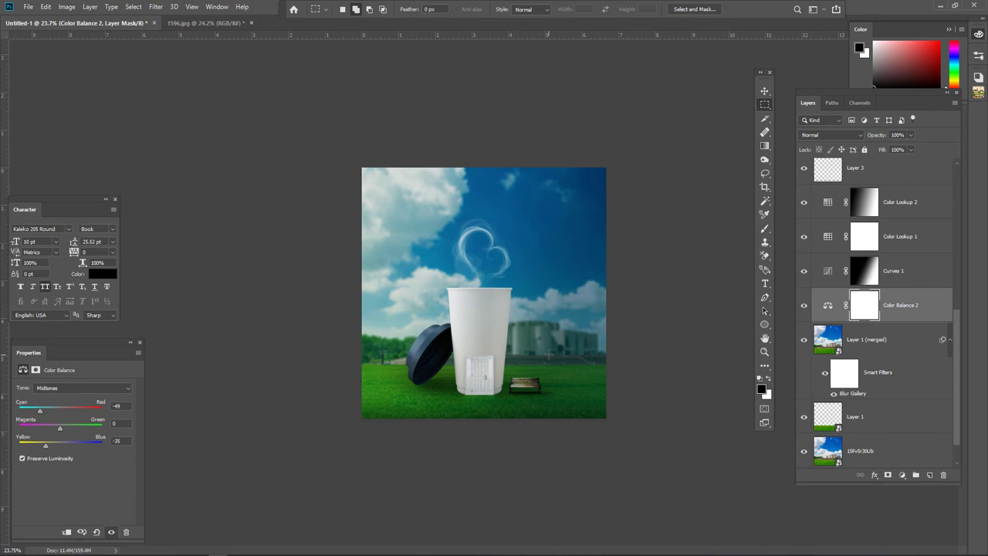
key("ctrl+space")
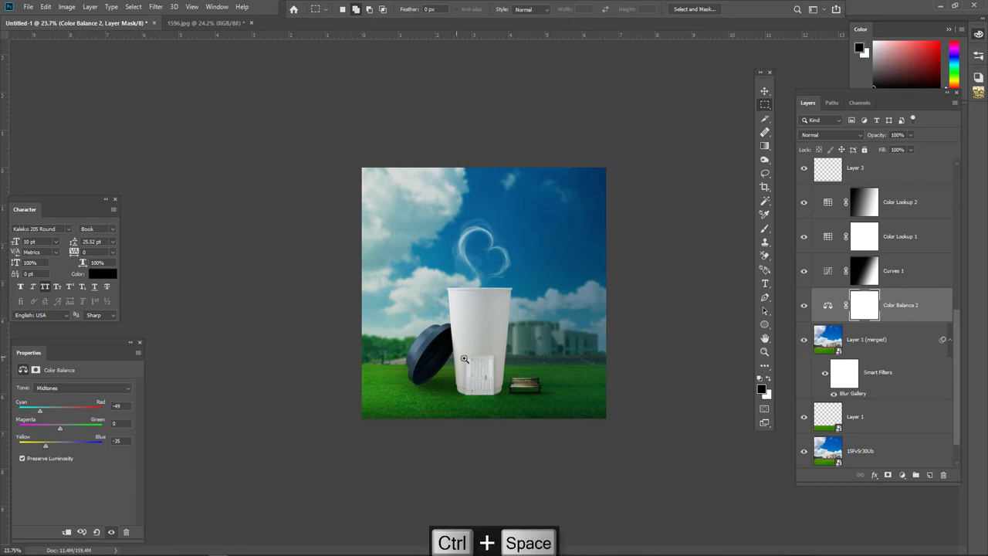
mouse_move(480, 384)
left_mouse_down()
mouse_move(506, 351)
mouse_move(441, 326)
left_mouse_up()
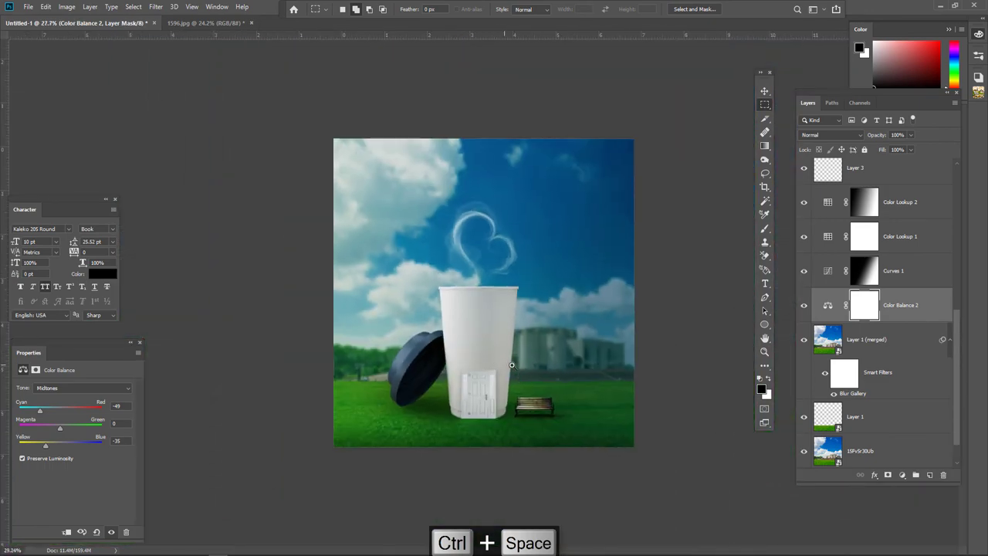
left_click_drag(511, 364, 592, 314)
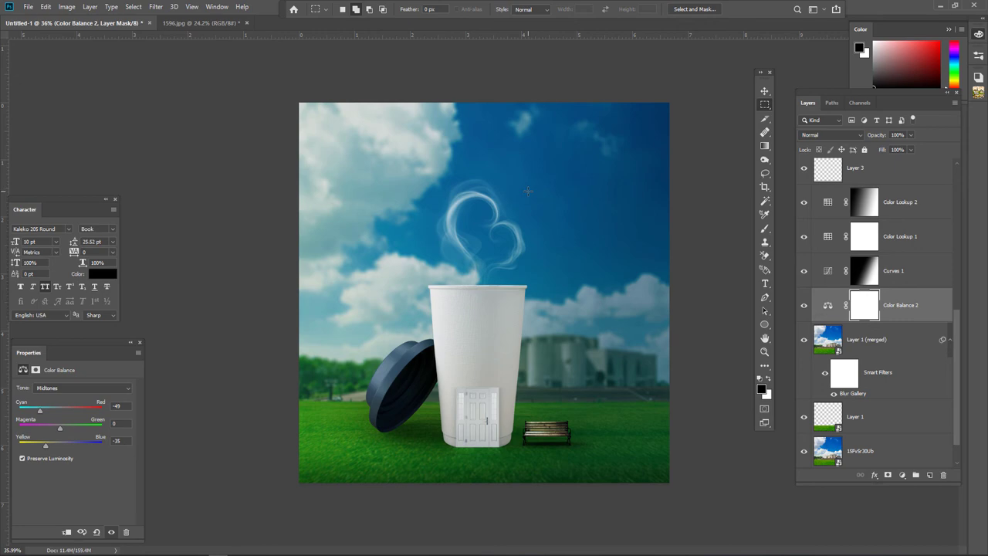
mouse_move(488, 463)
left_mouse_down()
mouse_move(498, 463)
mouse_move(447, 506)
left_mouse_up()
scroll(454, 500, "down", 5)
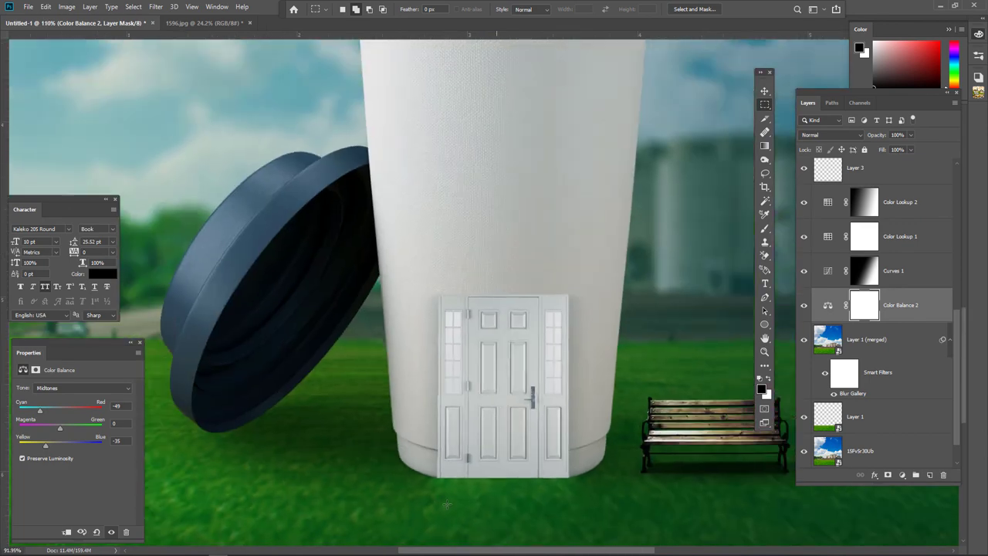
scroll(453, 501, "down", 3)
scroll(459, 500, "down", 2)
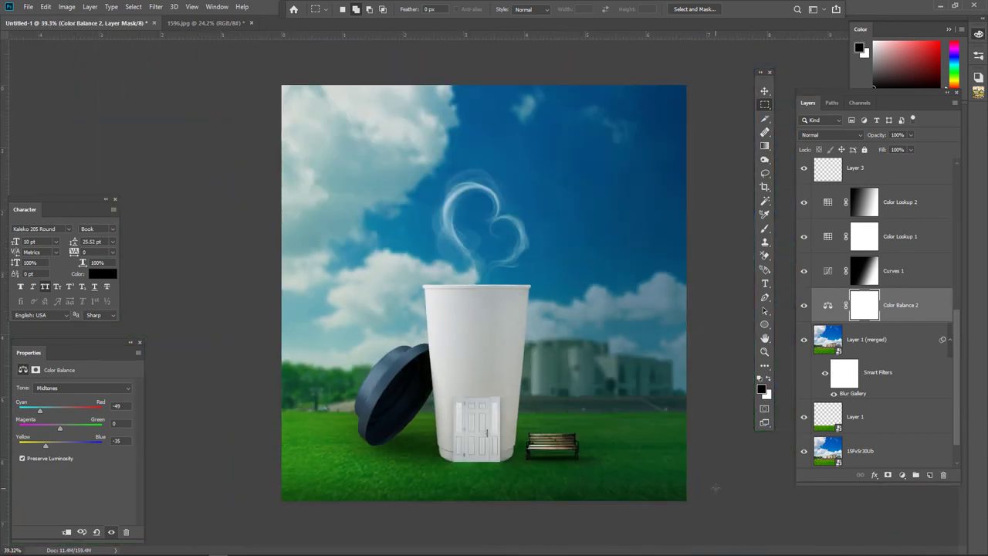
scroll(895, 224, "up", 3)
scroll(895, 224, "up", 5)
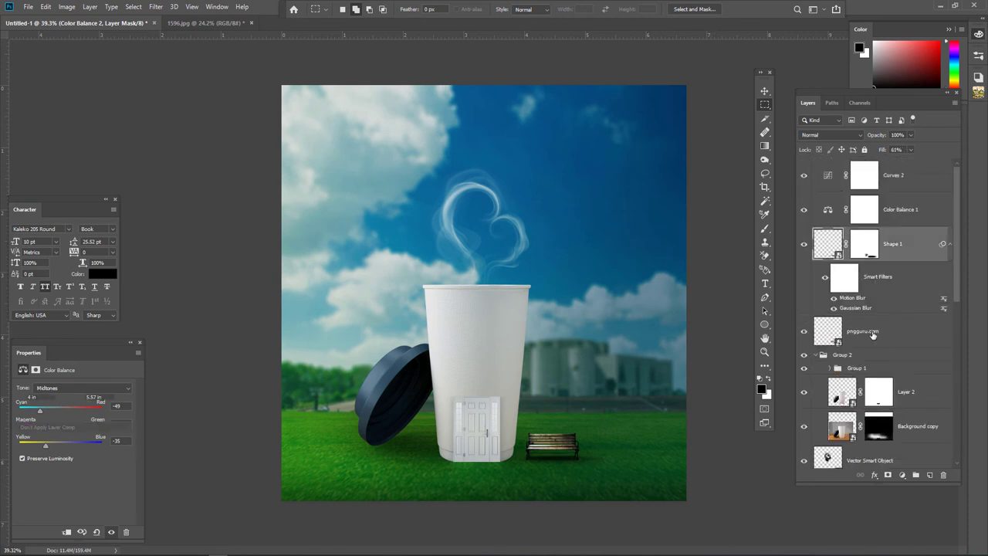
Step: Move the pngguru.com bench layer above its Shape 1 shadow, then select Curves 2
left_click(810, 332)
left_click(814, 252)
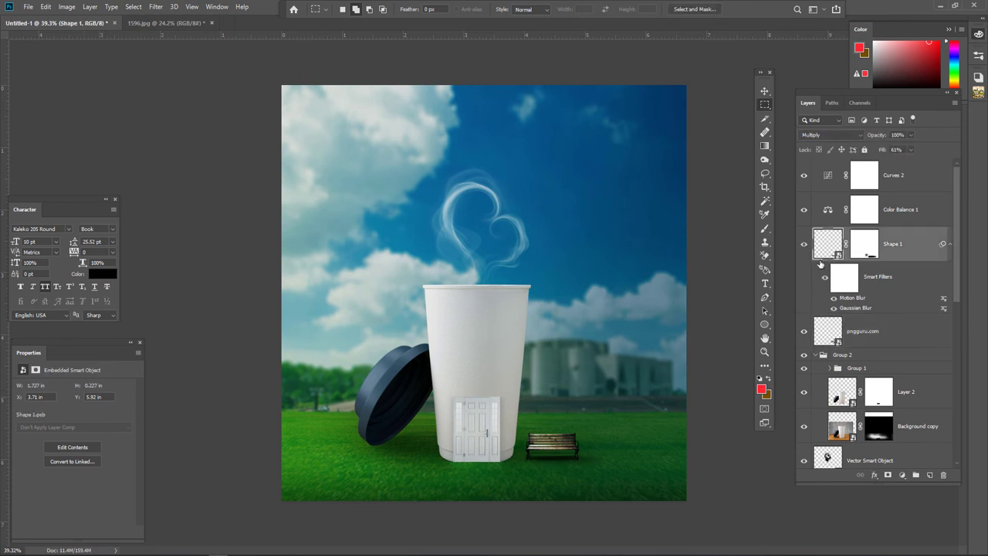
left_click(809, 332)
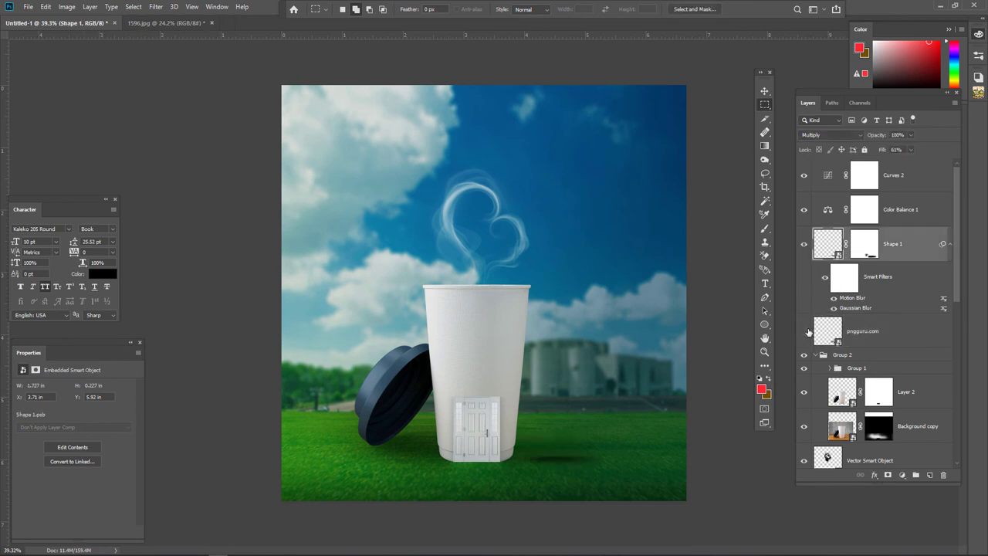
left_click(808, 332)
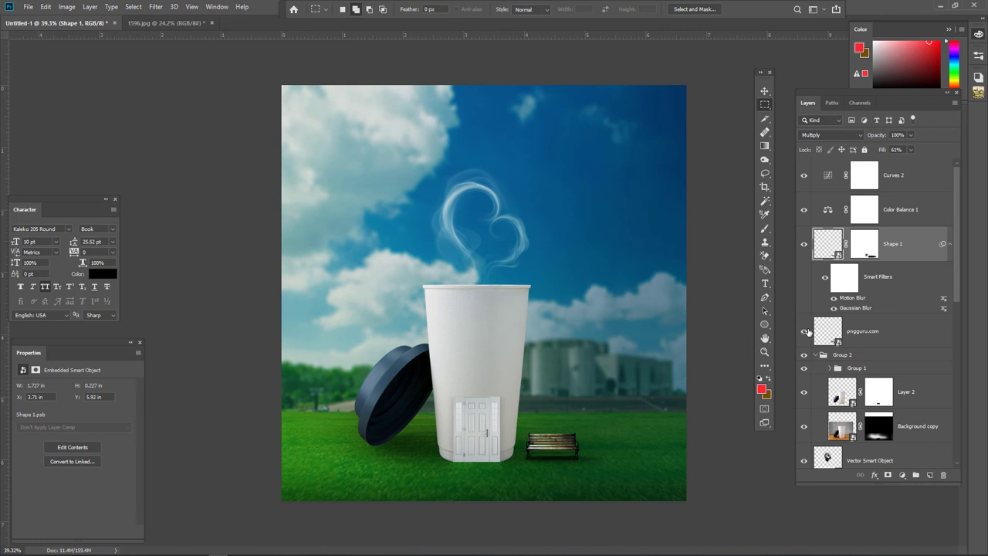
left_click(863, 332)
left_click_drag(863, 332, 867, 233)
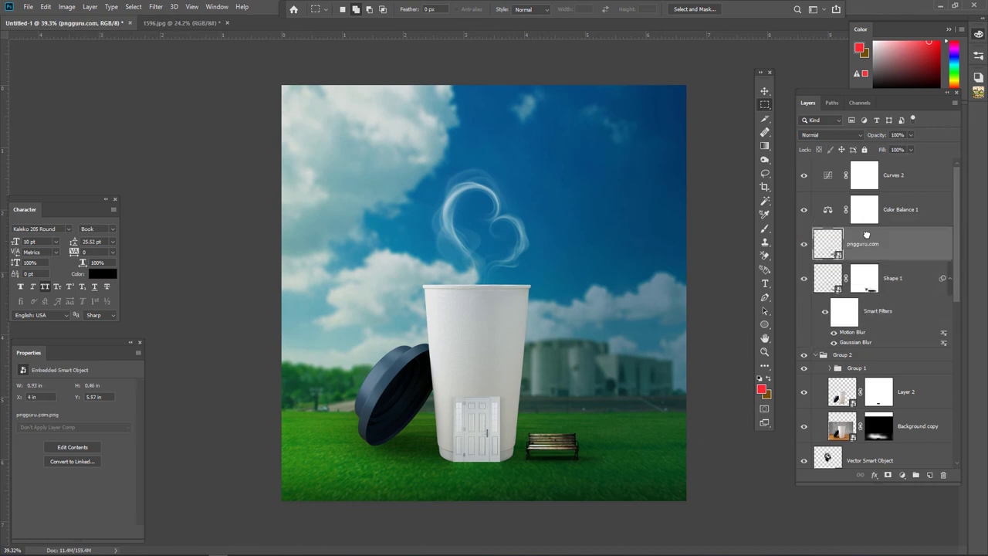
left_click(804, 279)
scroll(669, 282, "down", 3)
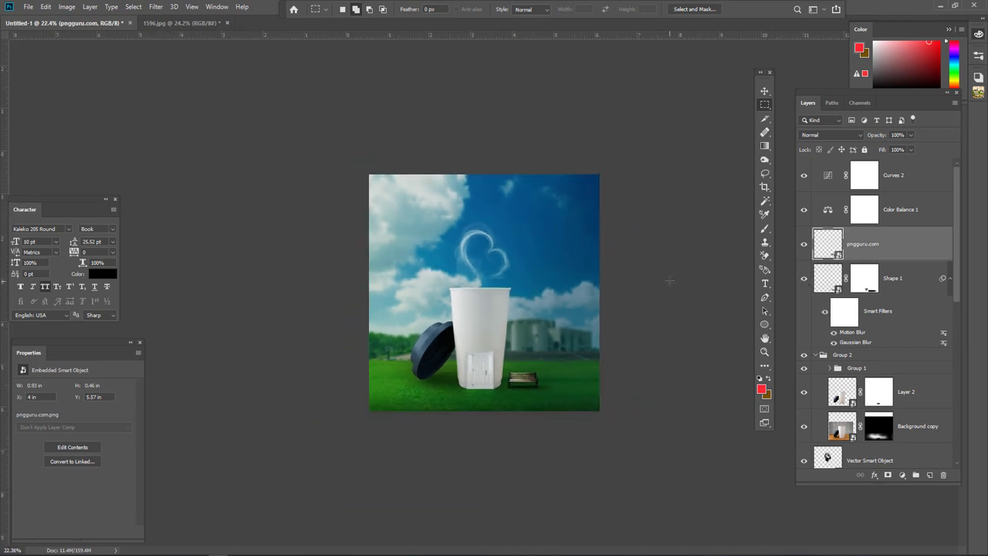
scroll(668, 282, "up", 1)
scroll(633, 285, "up", 1)
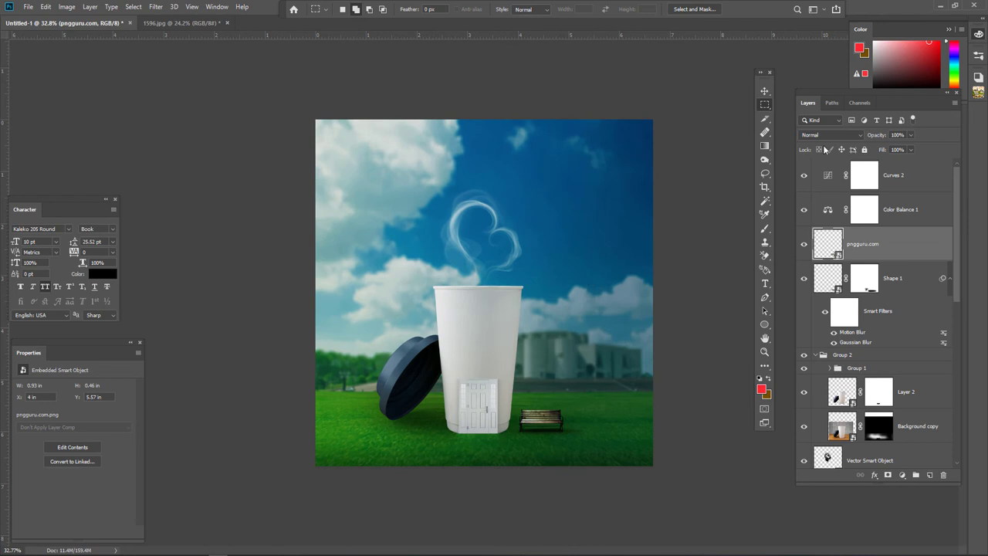
left_click(764, 92)
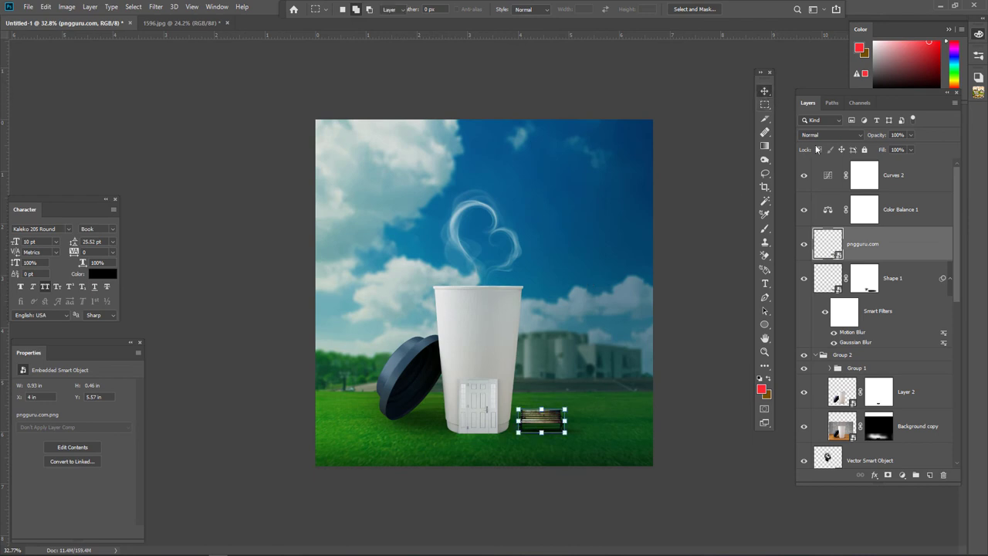
left_click(914, 191)
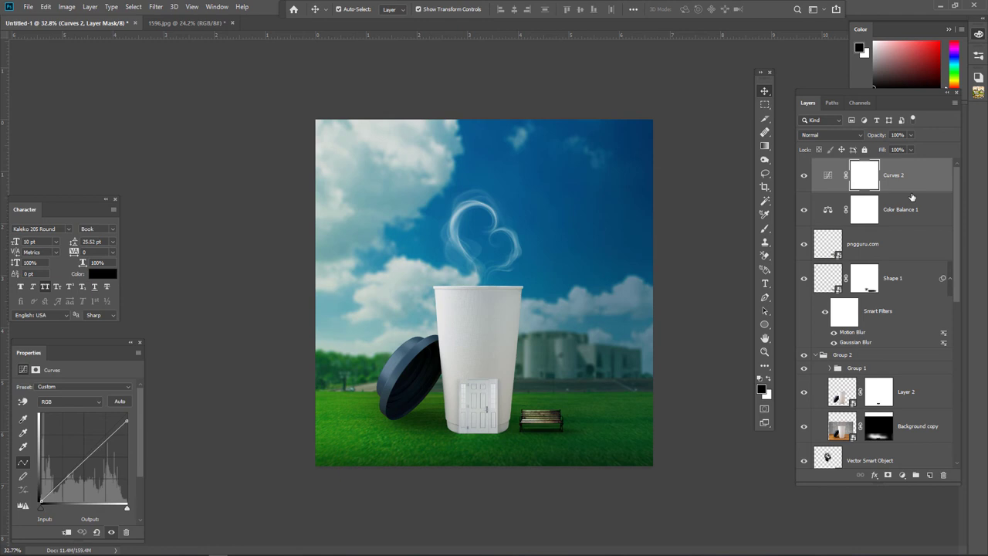
Step: Stamp all visible layers into a new Layer 4 and convert it to a smart object
key("ctrl+shift+alt+e")
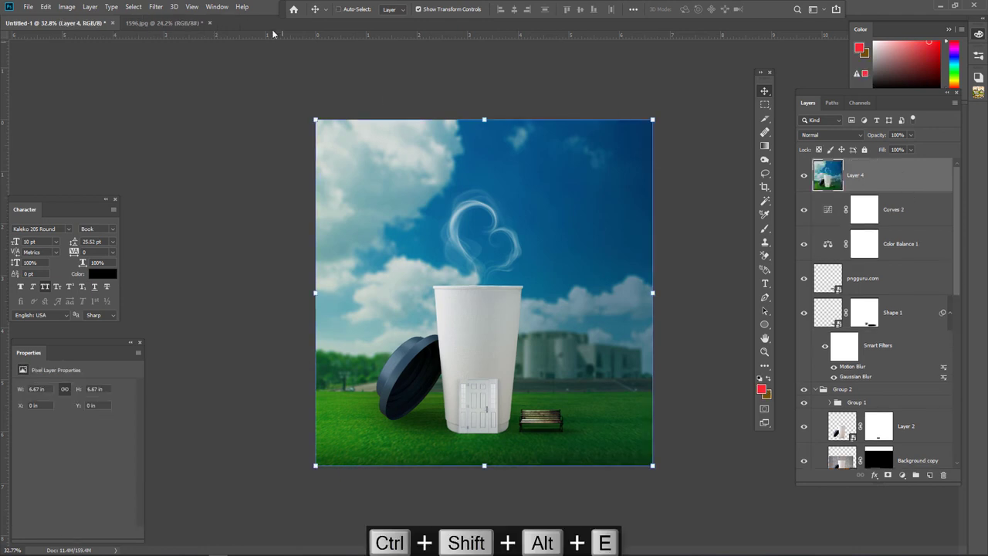
right_click(879, 186)
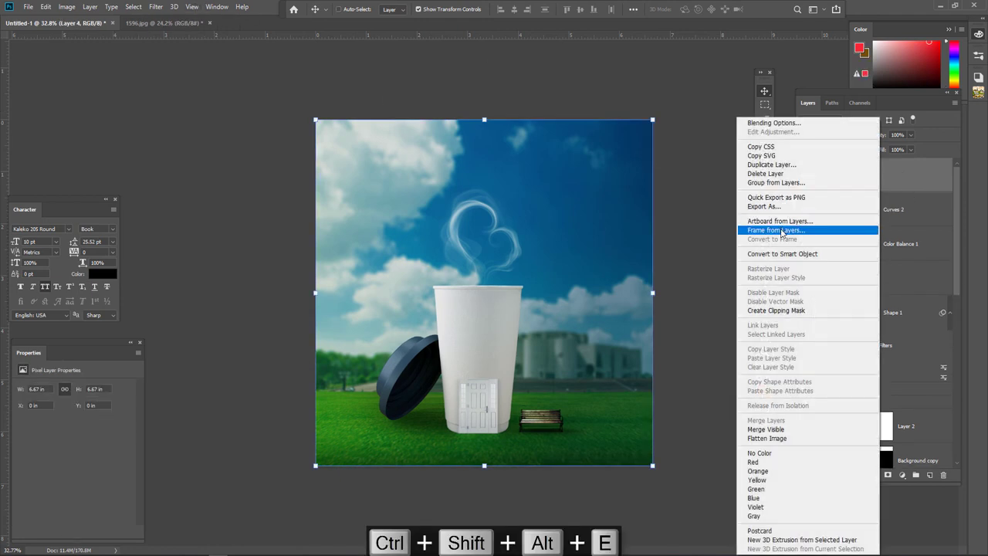
left_click(778, 254)
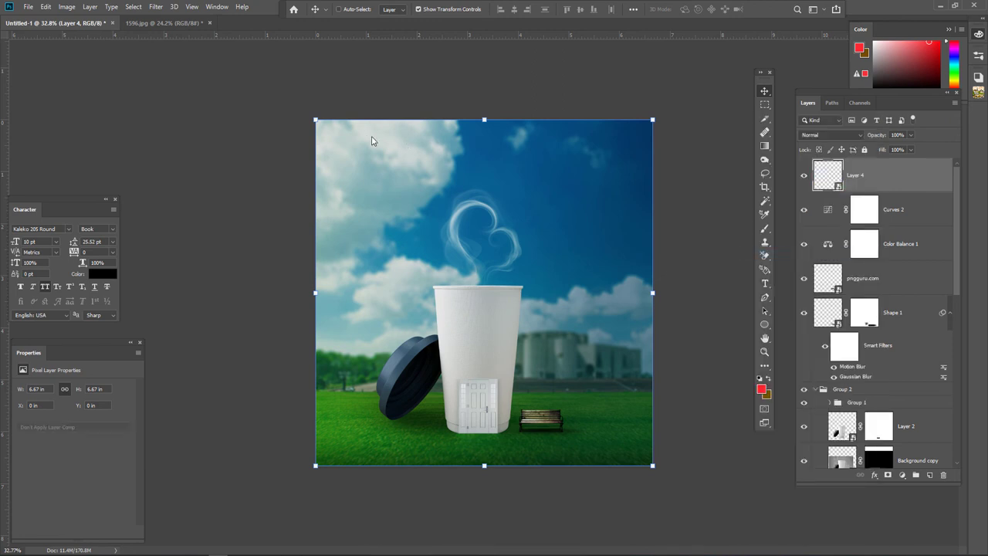
left_click(157, 7)
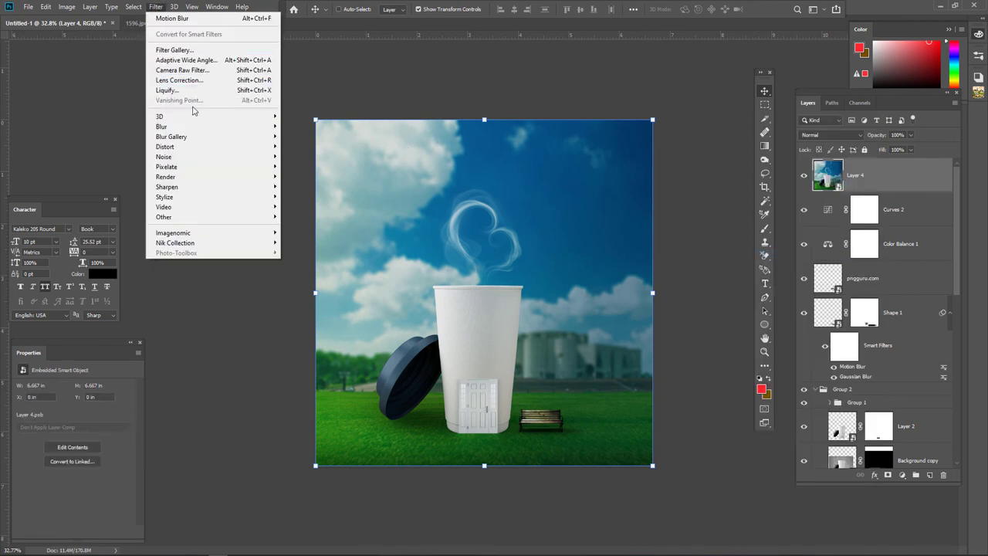
Step: Draw a Camera Raw graduated filter from lower right toward the heart: Exposure -0.80, Contrast +18, Highlights -50
left_click(215, 71)
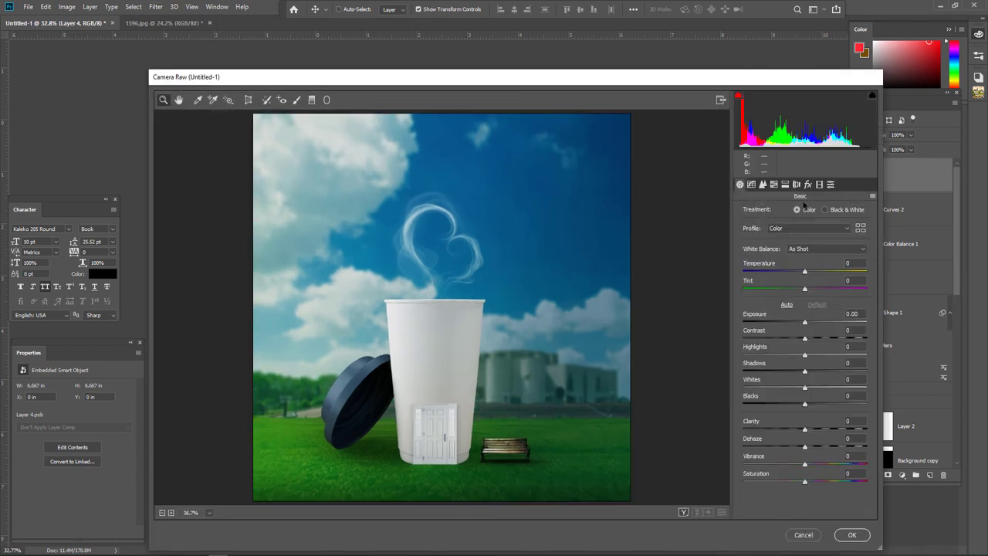
left_click(809, 185)
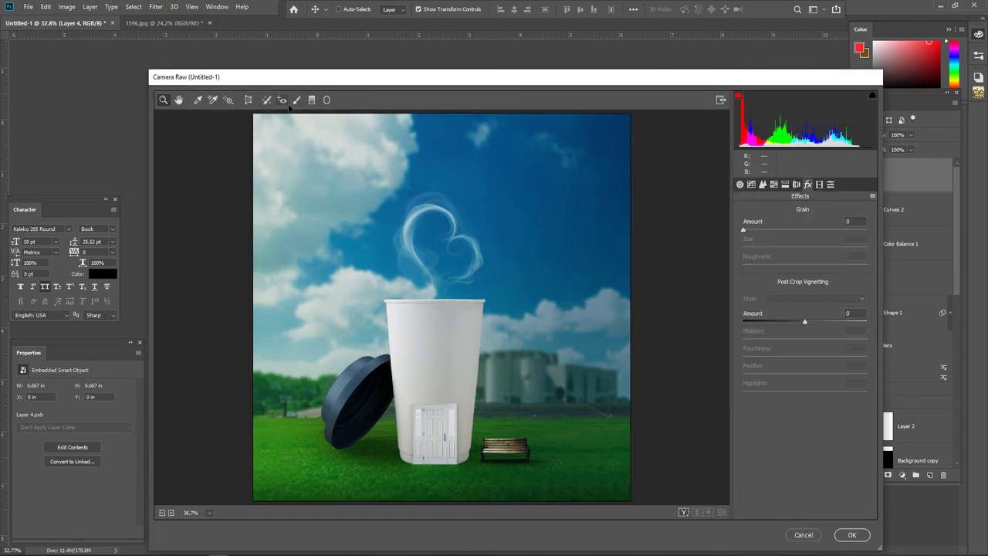
left_click(312, 101)
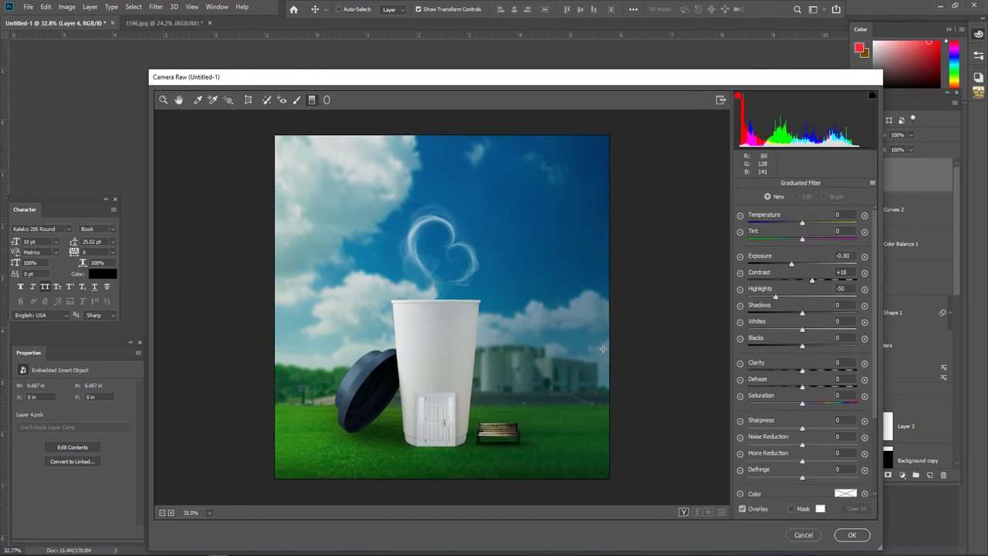
mouse_move(614, 473)
left_mouse_down()
mouse_move(429, 390)
mouse_move(436, 312)
left_mouse_up()
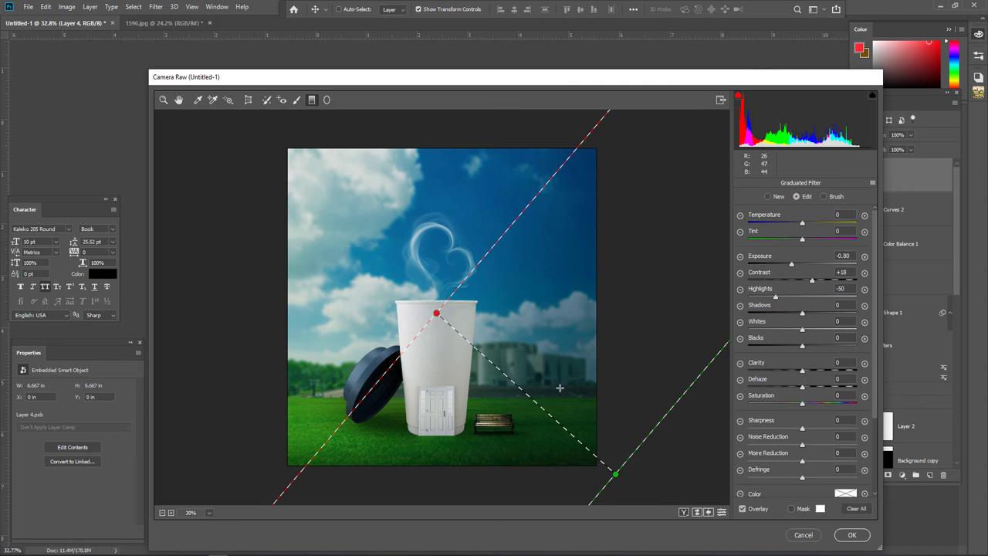
mouse_move(565, 381)
left_mouse_down()
mouse_move(423, 402)
mouse_move(372, 212)
left_mouse_up()
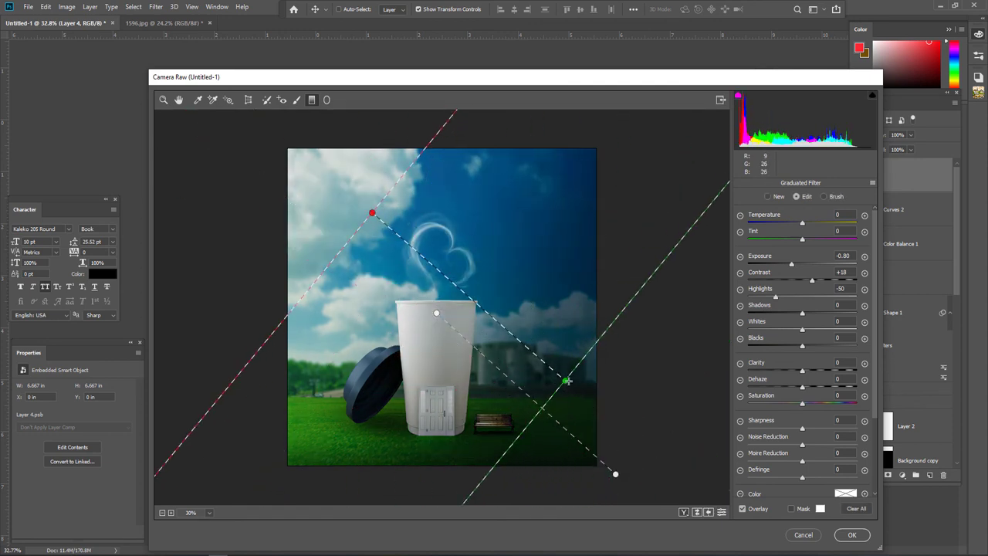
key("ctrl+z")
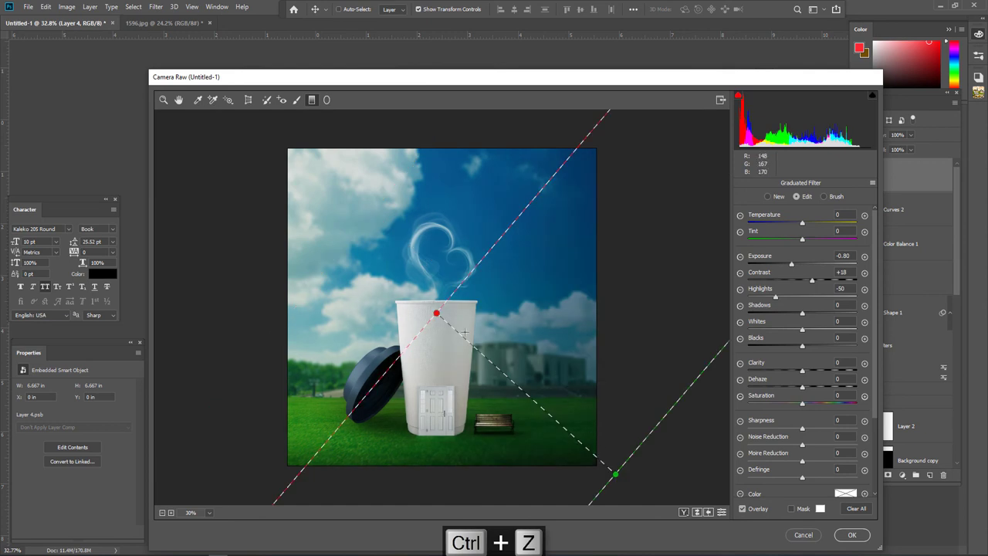
key("ctrl+z")
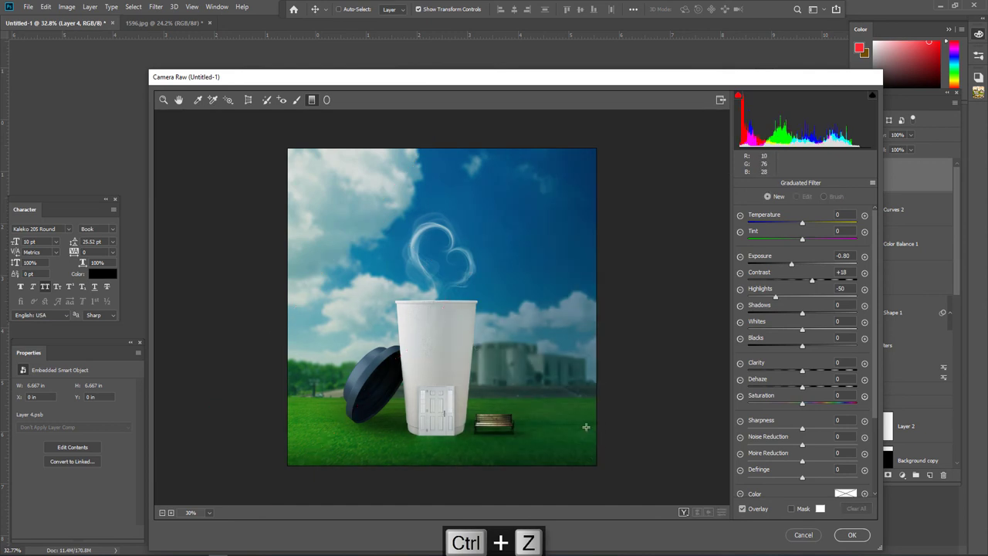
mouse_move(626, 491)
left_mouse_down()
mouse_move(372, 257)
mouse_move(398, 185)
mouse_move(392, 209)
mouse_move(286, 239)
mouse_move(261, 257)
left_mouse_up()
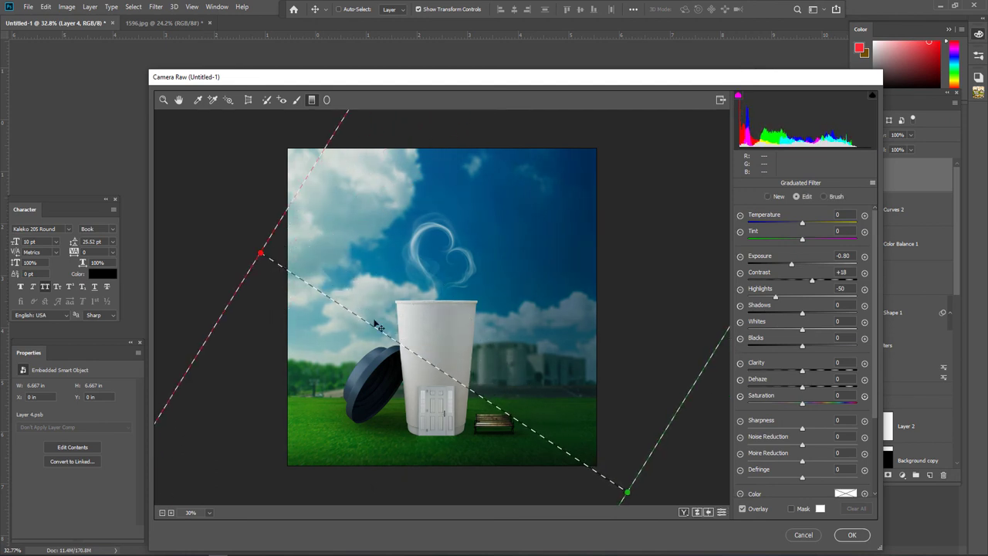
mouse_move(441, 369)
left_mouse_down()
mouse_move(461, 383)
mouse_move(451, 357)
left_mouse_up()
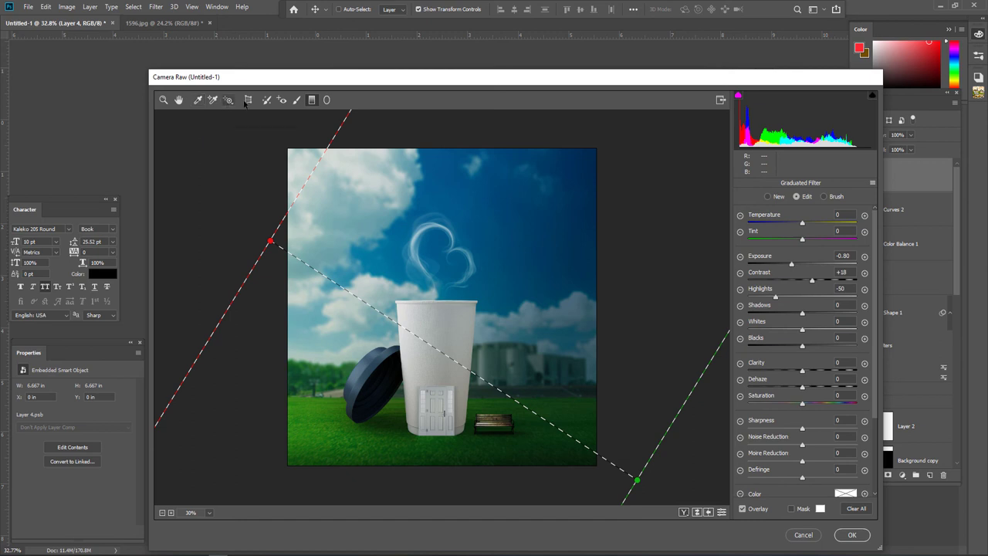
Step: Try a cooler temperature and blue primary saturation in Camera Raw, resetting the blue saturation to 0
left_click(297, 100)
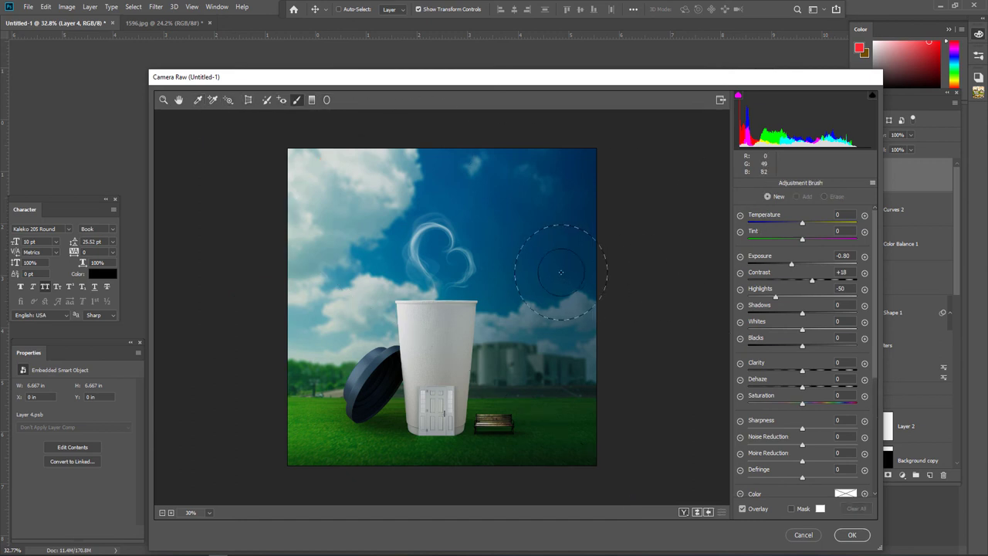
left_click(178, 99)
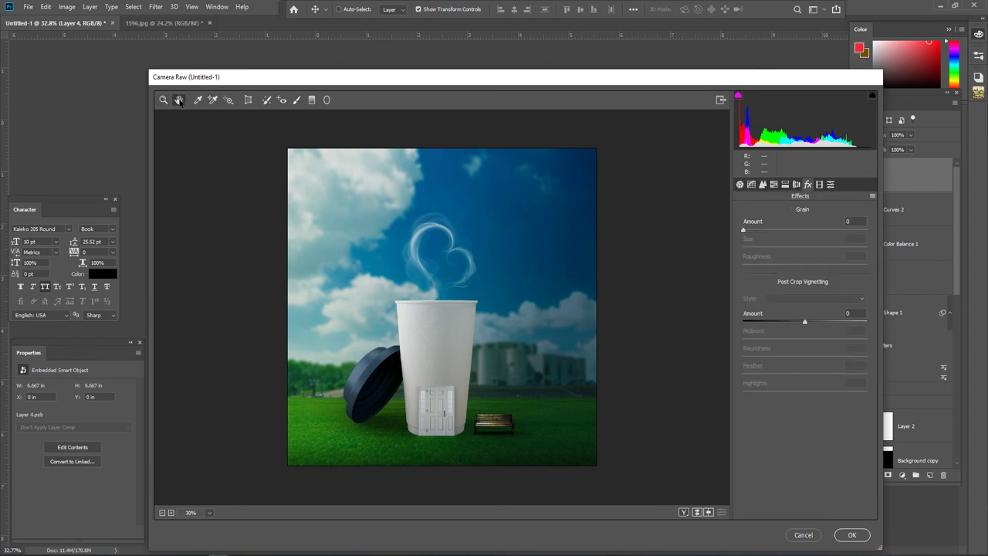
left_click(739, 184)
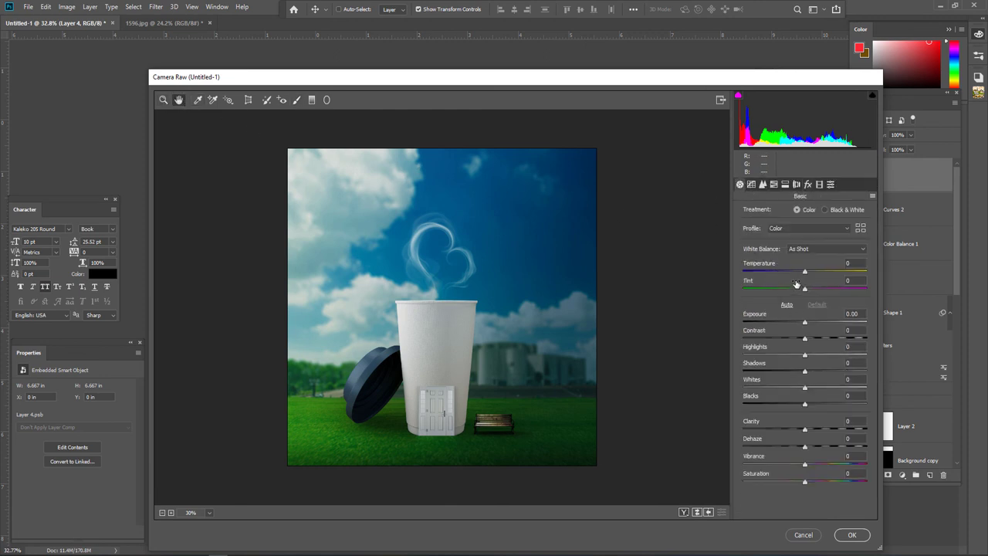
left_click_drag(803, 272, 806, 270)
left_click(796, 185)
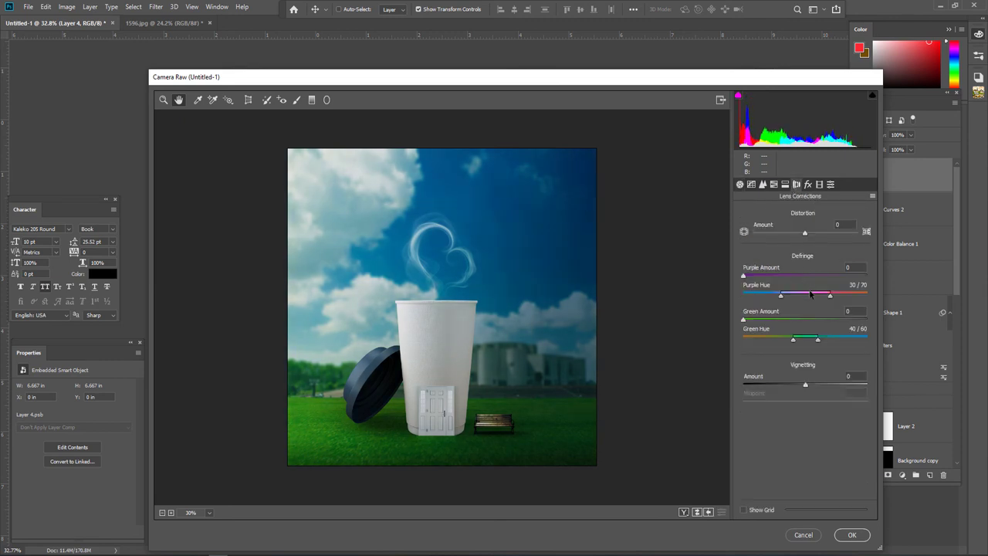
left_click(809, 185)
left_click(819, 185)
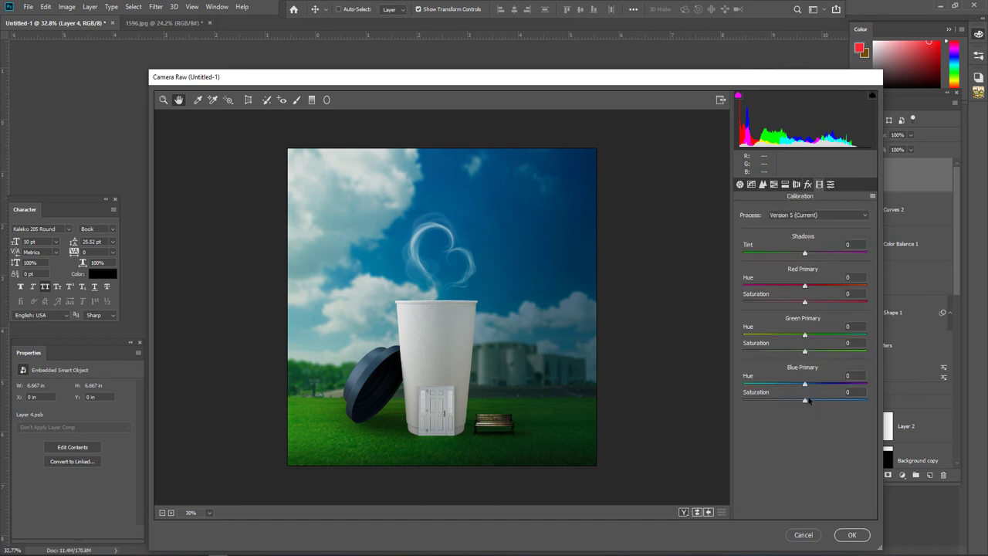
left_click_drag(805, 401, 830, 401)
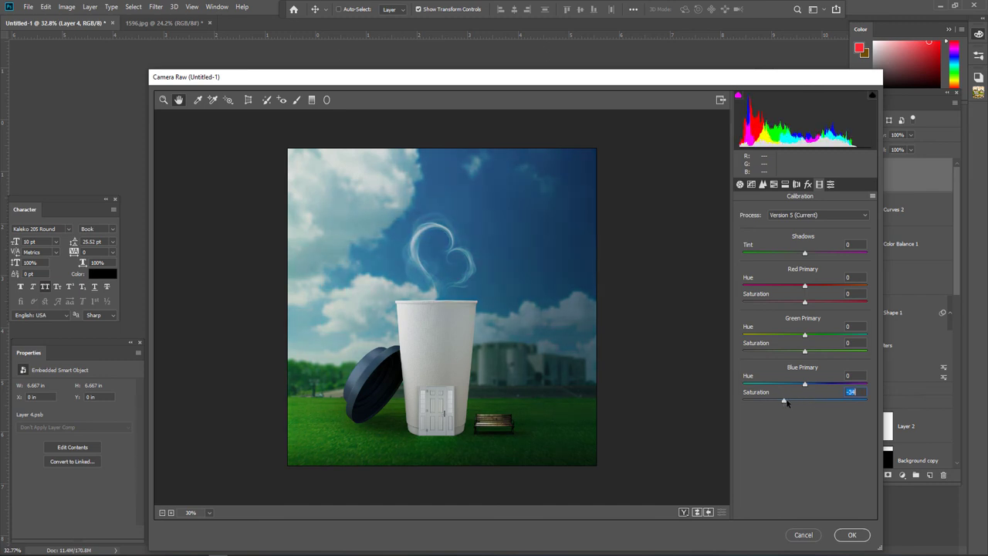
left_click_drag(832, 399, 807, 401)
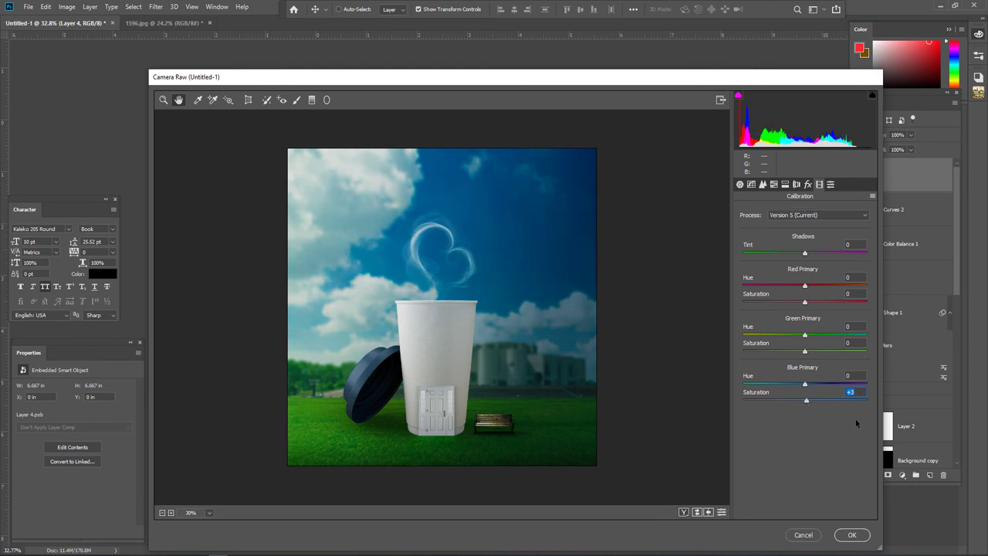
type("0")
Step: In the Basic panel, set Highlights to -37 and Exposure to +0.15
left_click(763, 185)
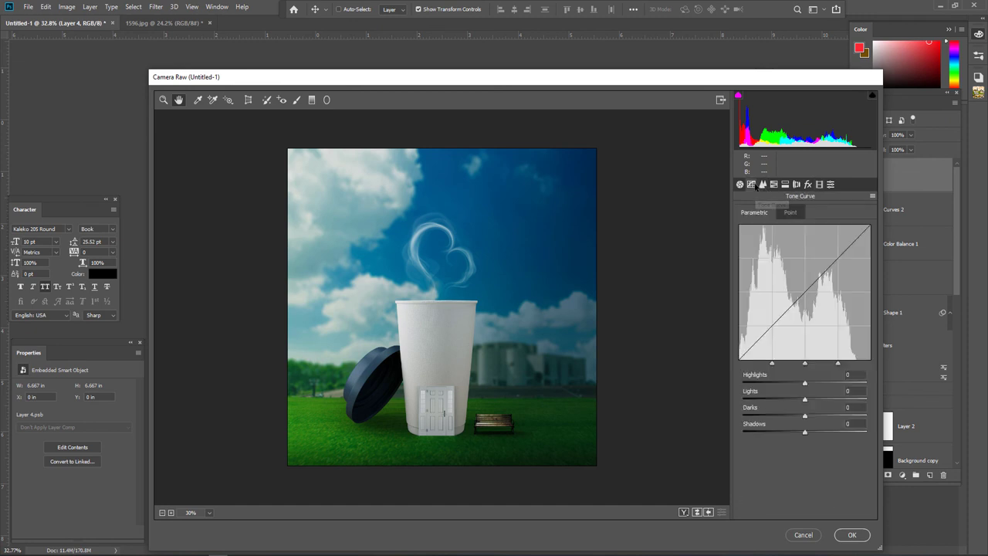
left_click(740, 185)
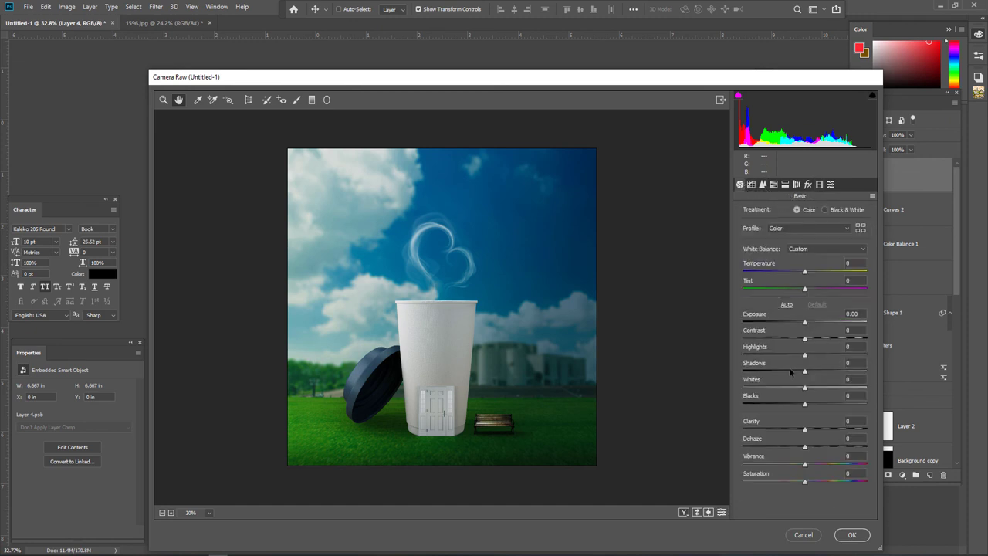
mouse_move(808, 355)
left_mouse_down()
mouse_move(830, 363)
mouse_move(780, 366)
left_mouse_up()
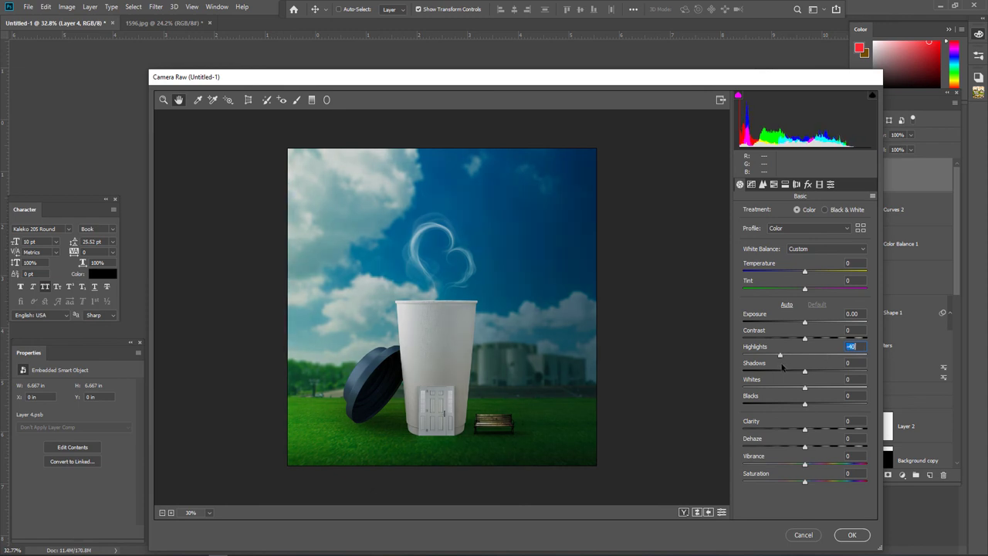
left_click_drag(781, 368, 783, 368)
left_click_drag(806, 322, 811, 323)
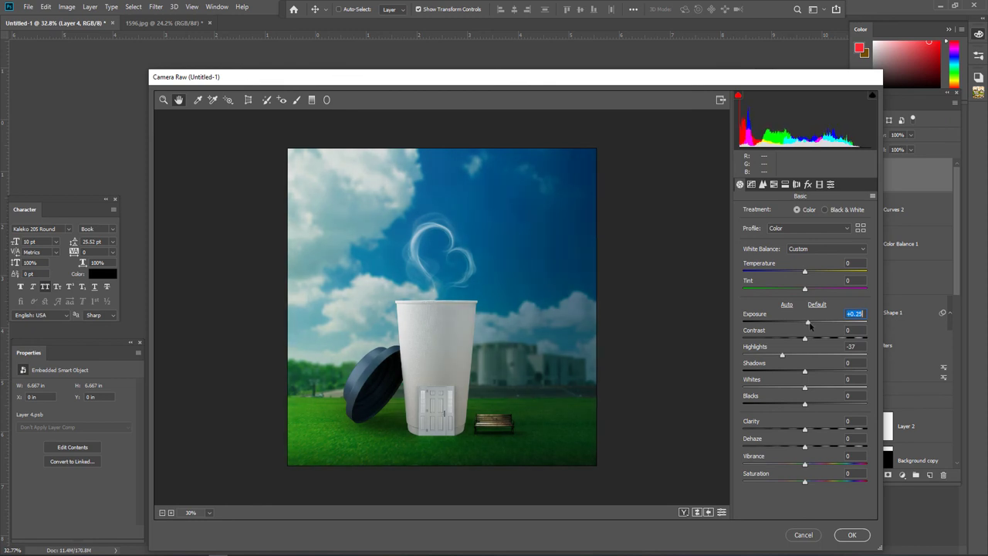
left_click_drag(812, 325, 809, 325)
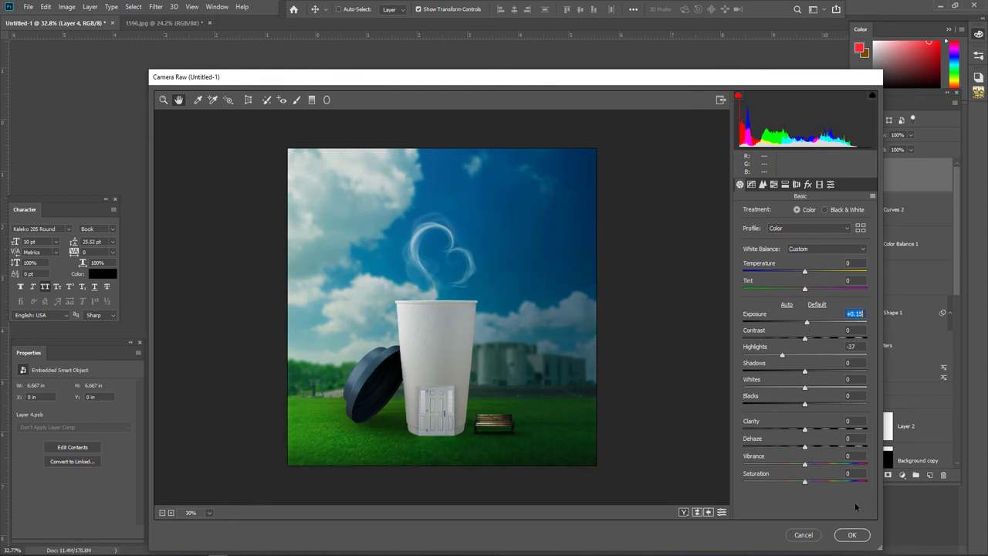
Step: Add Clarity +13, Blacks +40, Contrast +7 and Shadows +14, then apply the filter
mouse_move(805, 447)
left_mouse_down()
mouse_move(788, 446)
mouse_move(805, 448)
mouse_move(813, 431)
left_mouse_up()
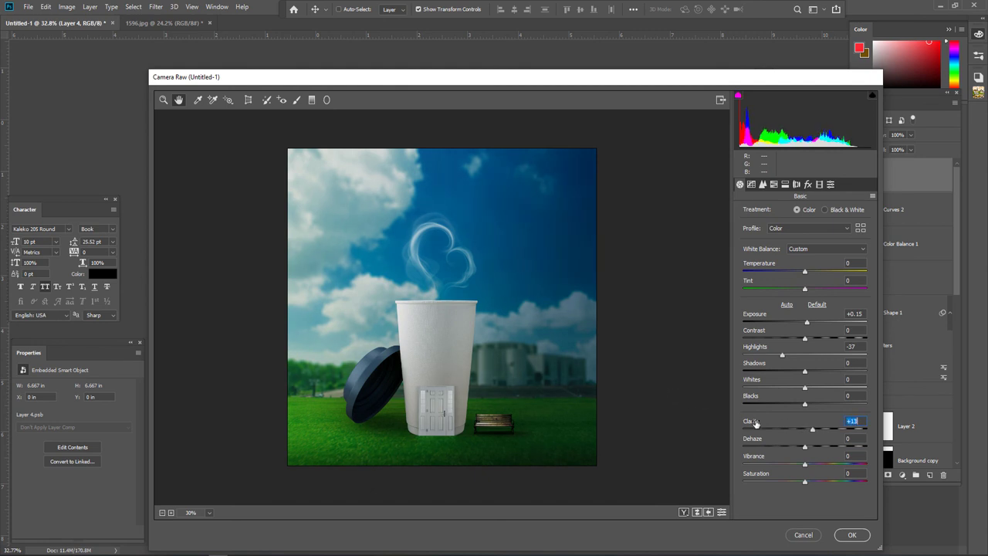
left_click_drag(805, 405, 831, 404)
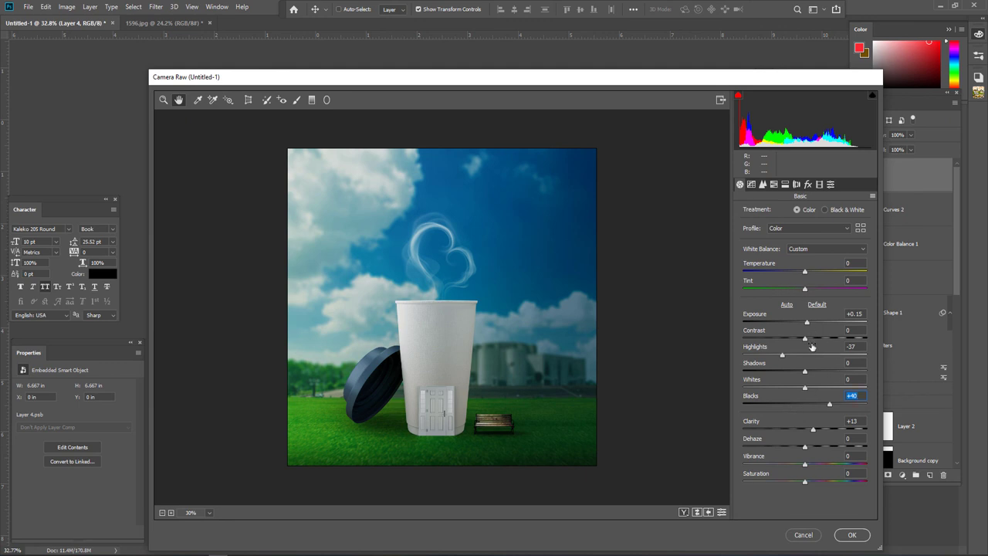
left_click_drag(809, 339, 815, 371)
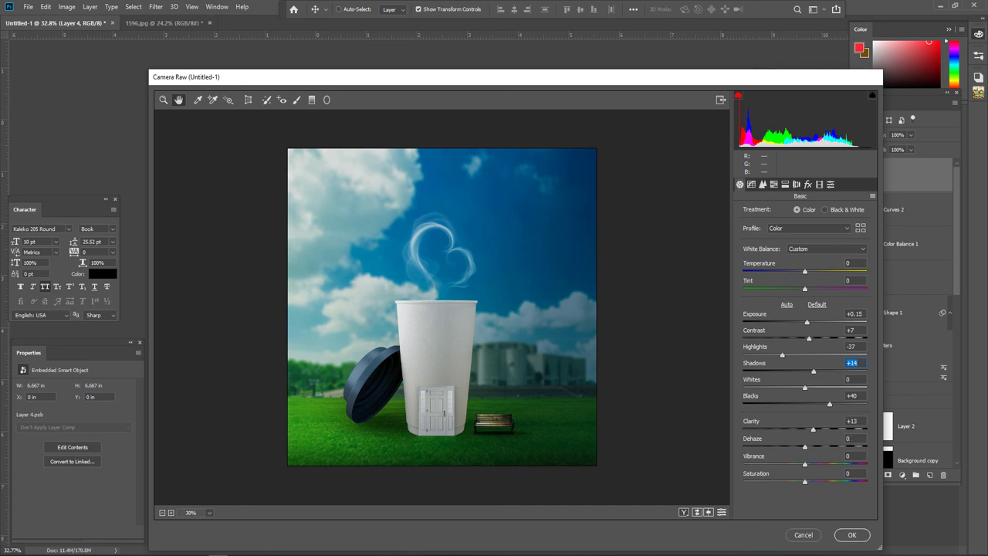
left_click(851, 534)
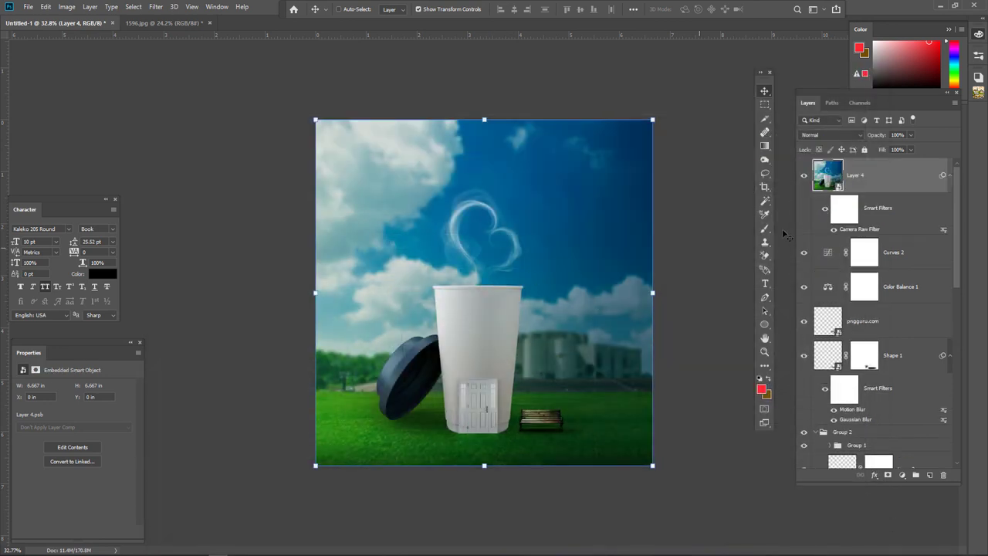
Step: Toggle Layer 4's visibility to compare the composite with and without the grade
left_click(804, 176)
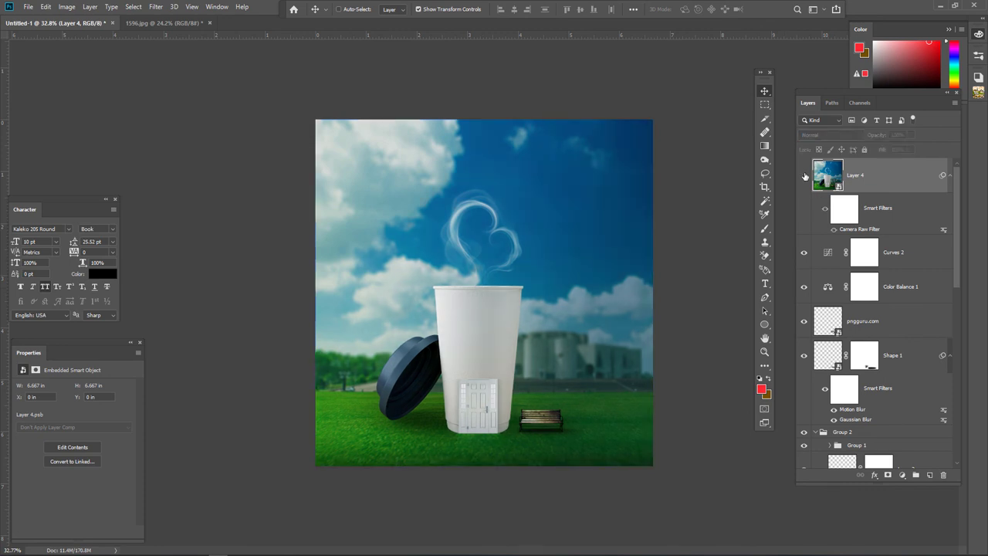
left_click(805, 176)
left_click(804, 176)
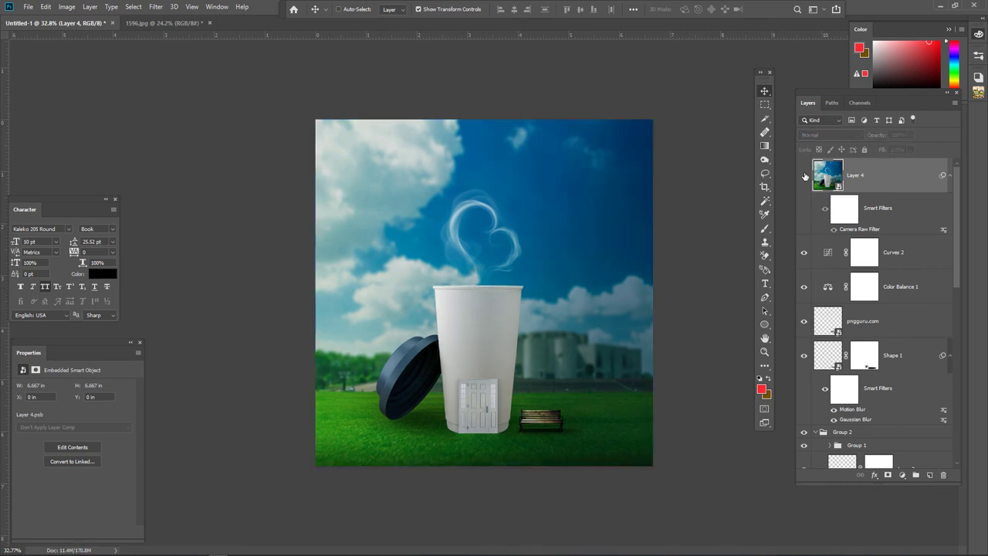
left_click(804, 176)
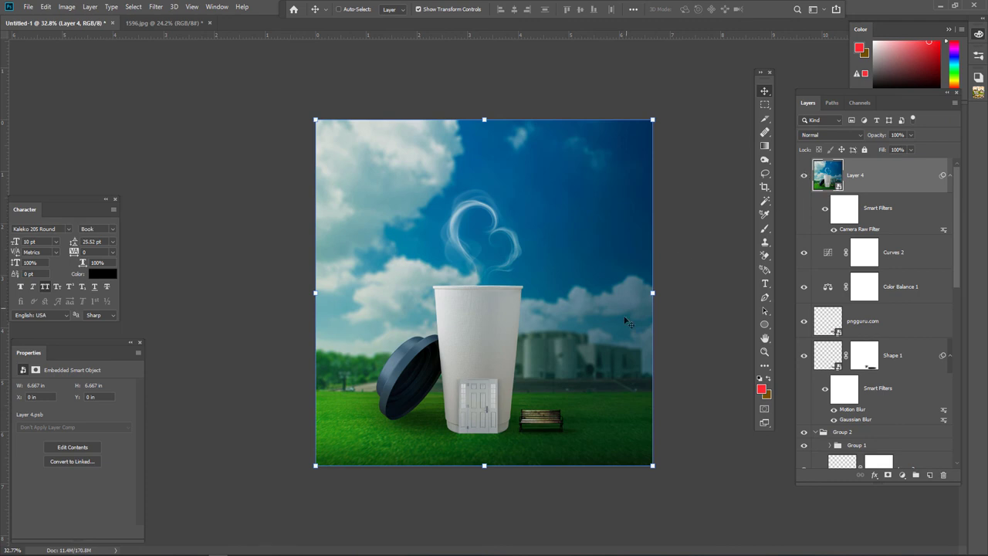
Step: Select the Rectangular Marquee tool and bring up the Save a Copy dialog
scroll(624, 331, "up", 2)
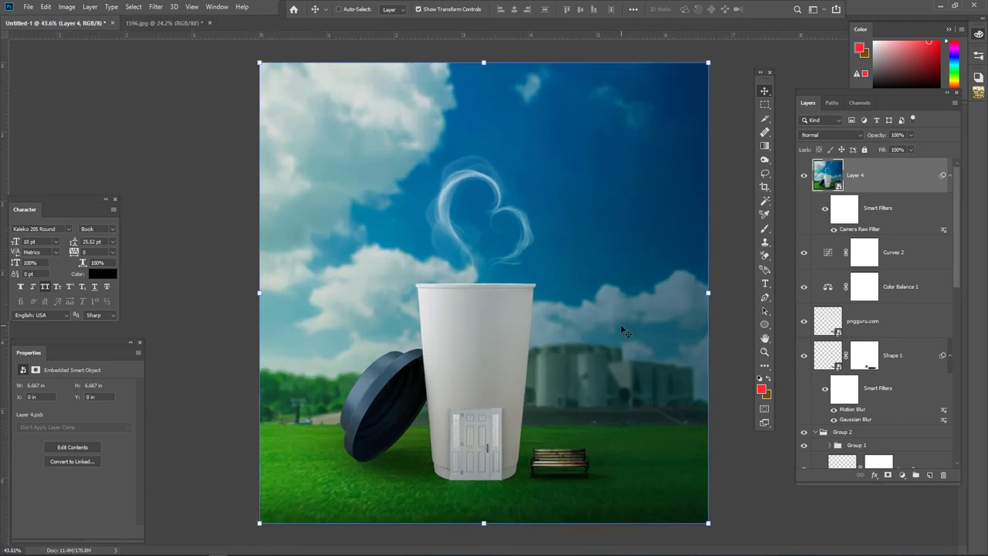
scroll(623, 330, "down", 1)
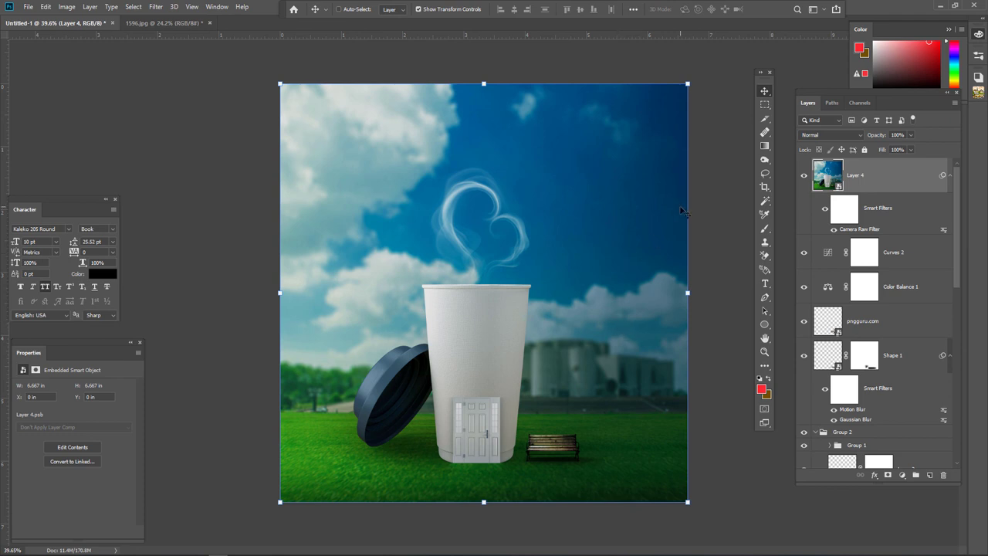
left_click(764, 104)
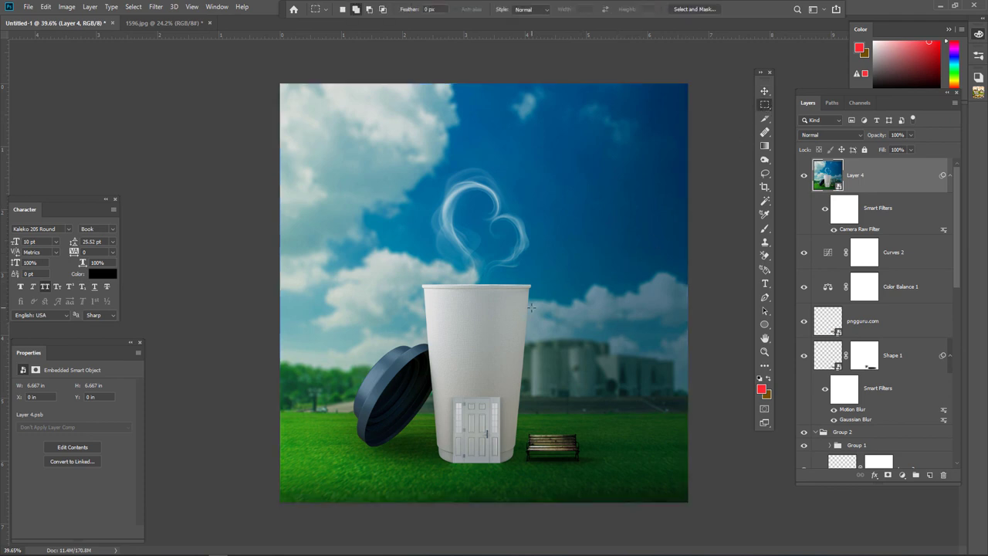
key("ctrl+alt+s")
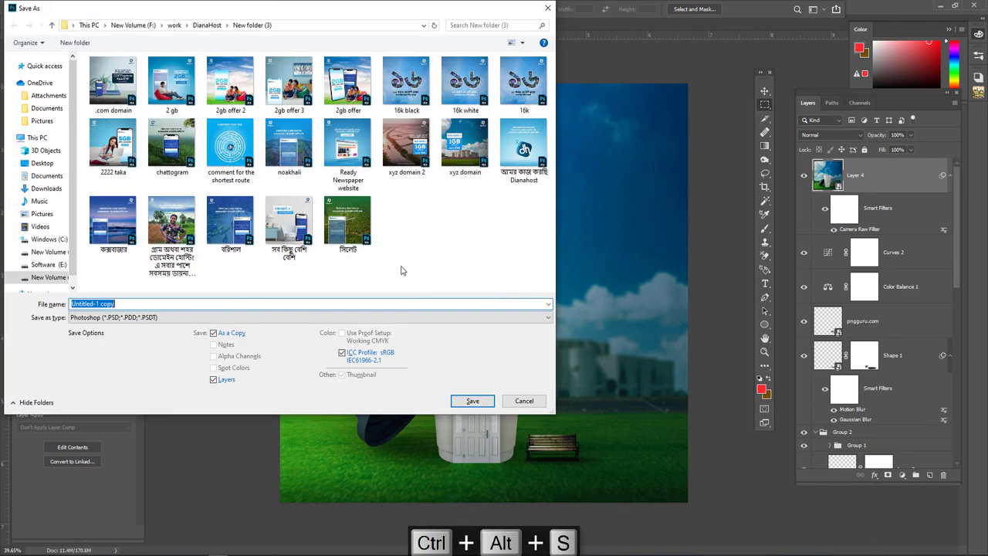
Step: Restart the save and browse to work > Design > Banner free download
left_click(524, 401)
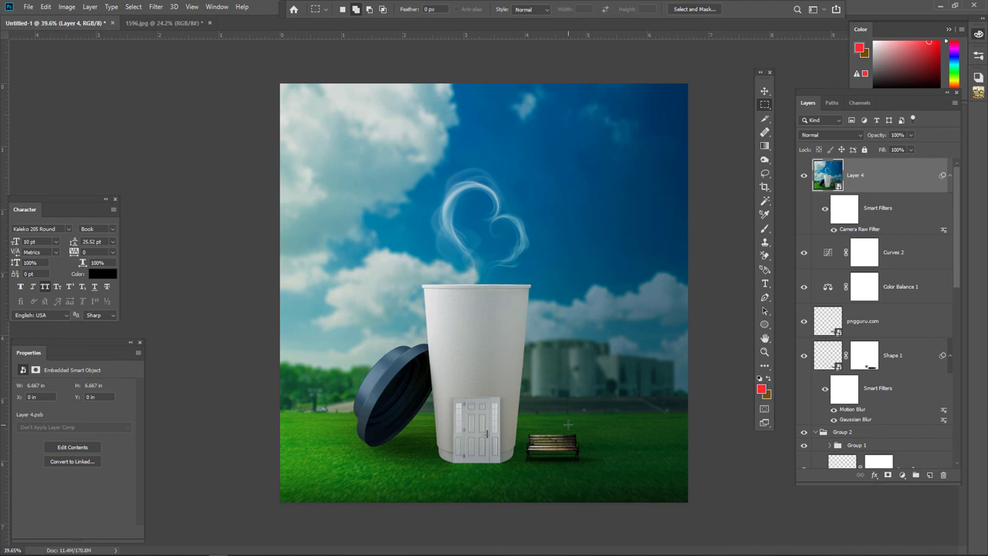
key("ctrl+alt+s")
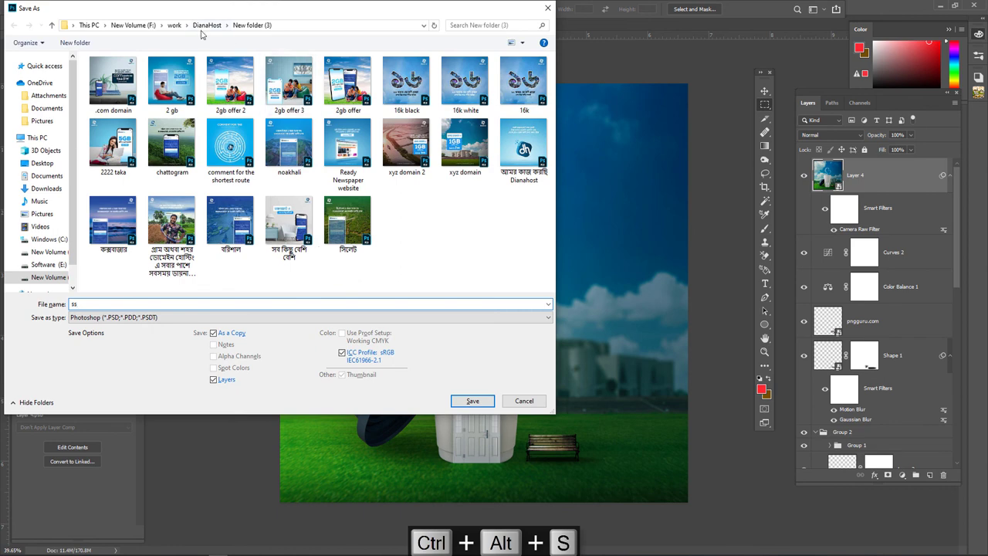
left_click(205, 26)
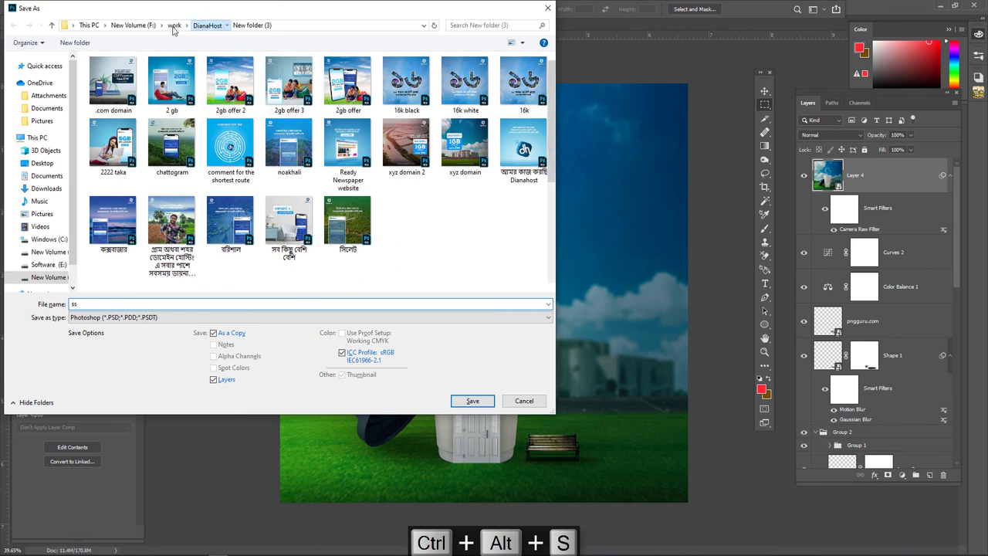
left_click(175, 26)
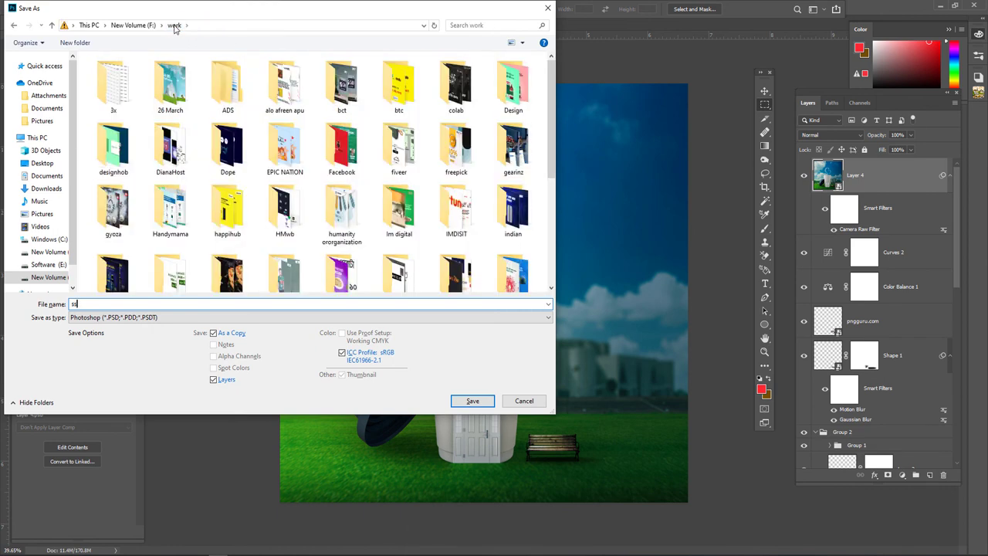
double_click(514, 101)
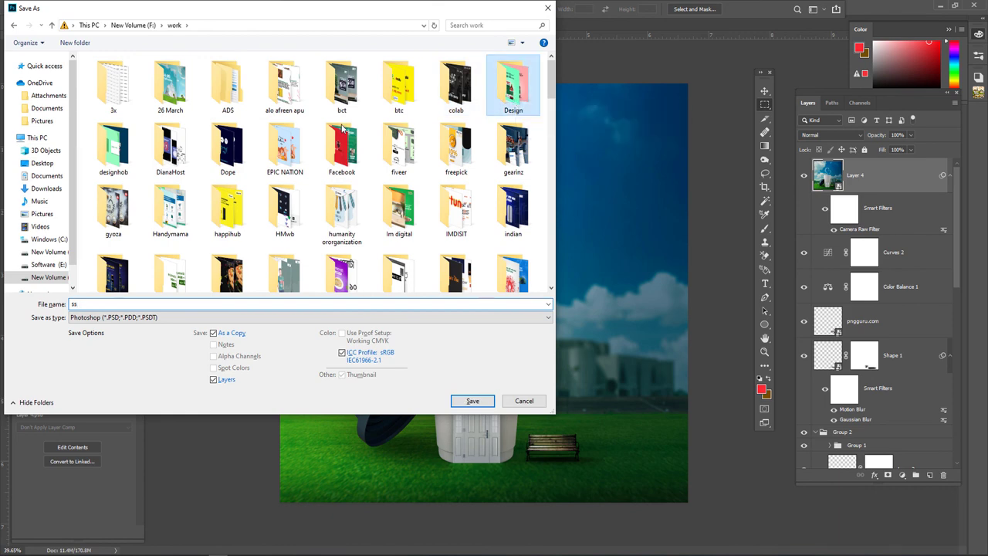
double_click(113, 88)
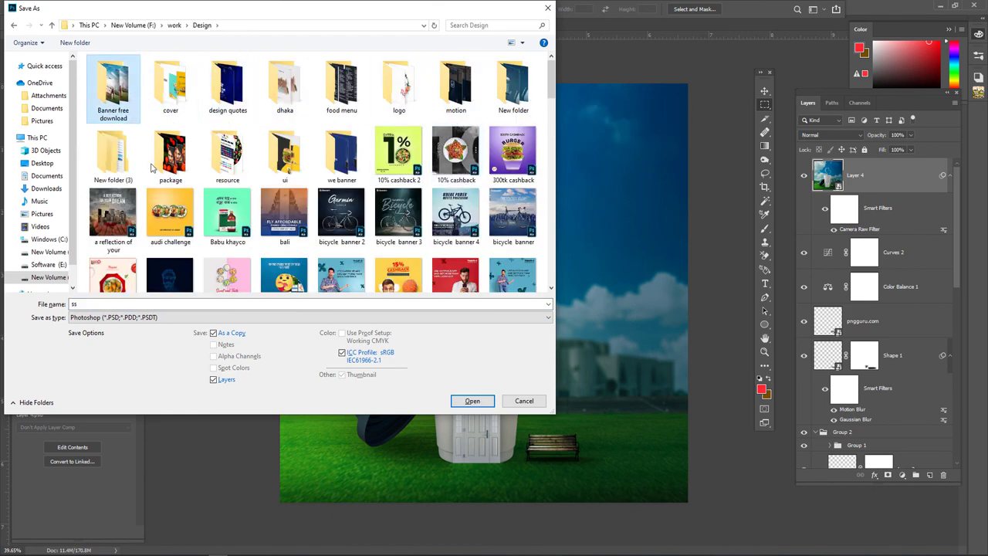
Step: Save the copy as PSD 'love coffee' with Maximize Compatibility kept on
left_click(154, 305)
type("l")
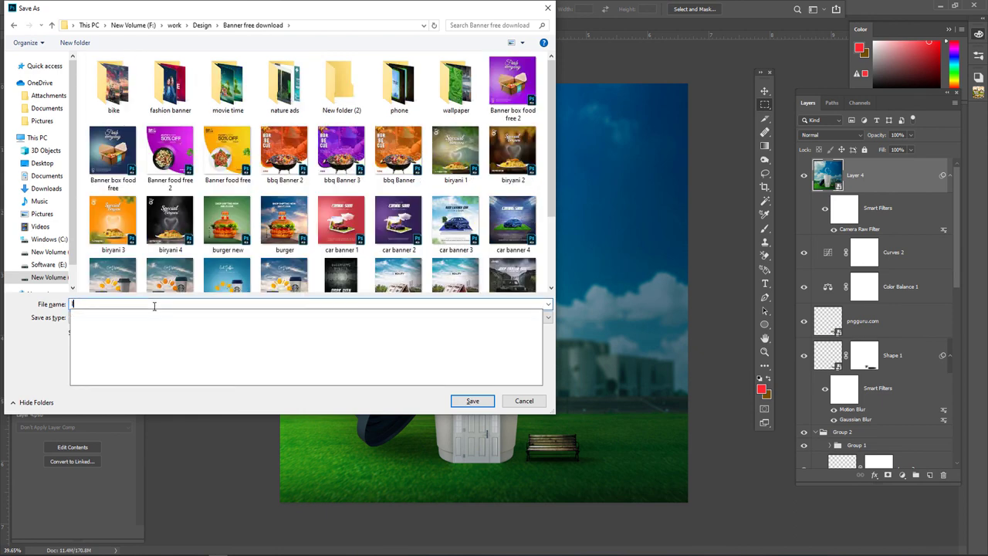
type("ovr")
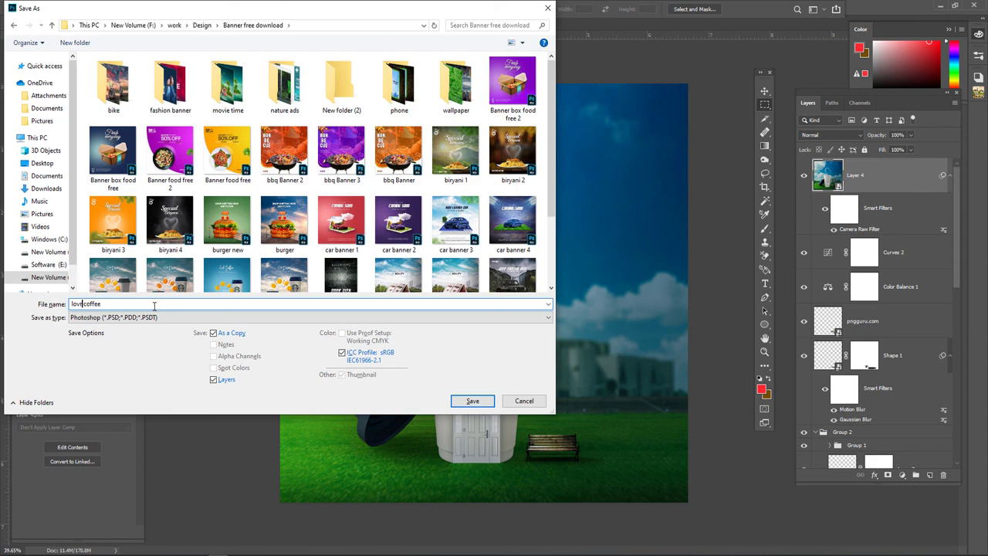
key("BackSpace")
type("e")
key("Return")
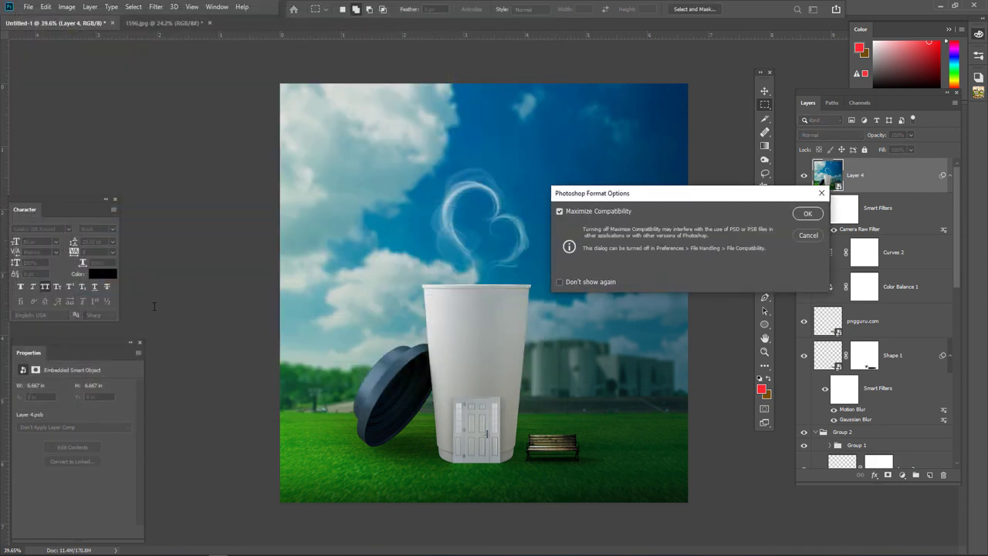
key("Return")
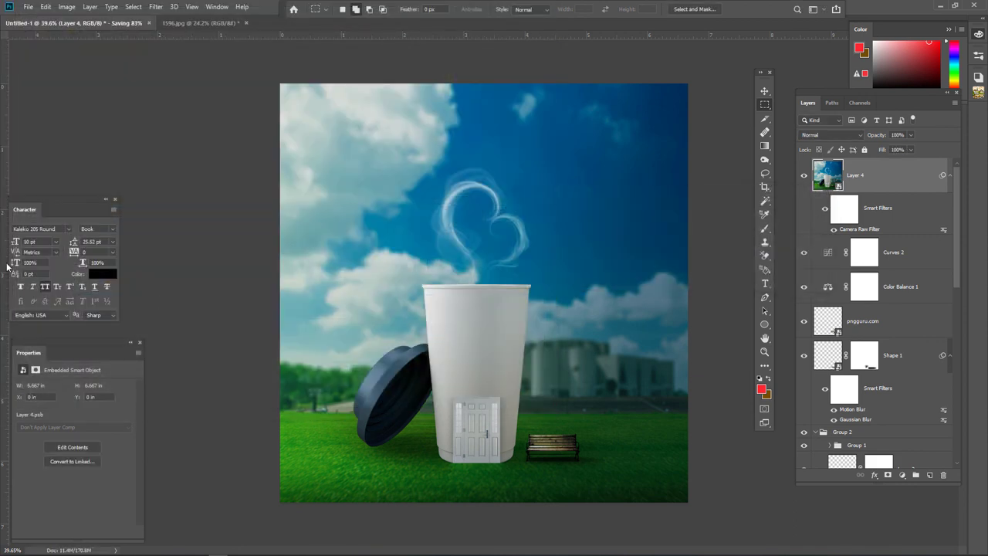
key("ctrl+alt+s")
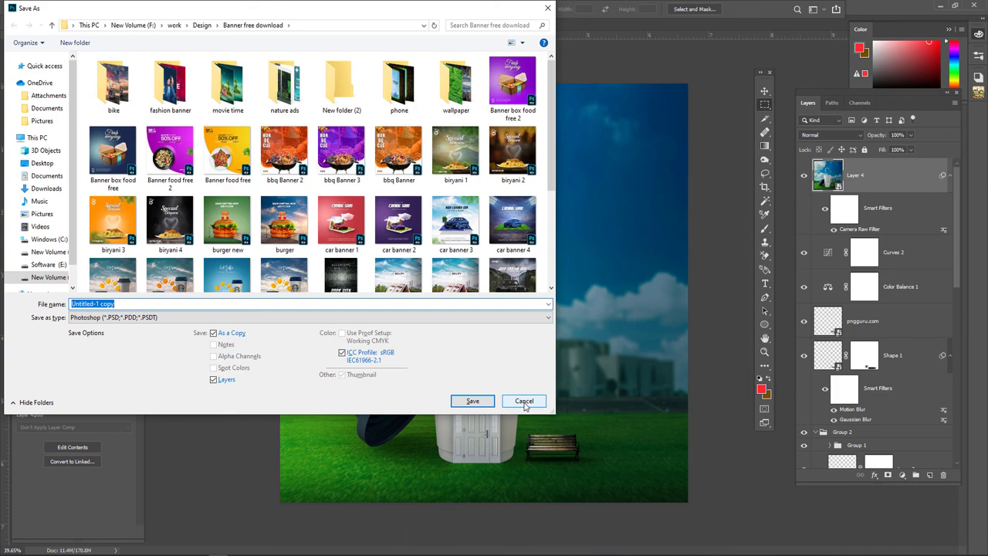
left_click(524, 402)
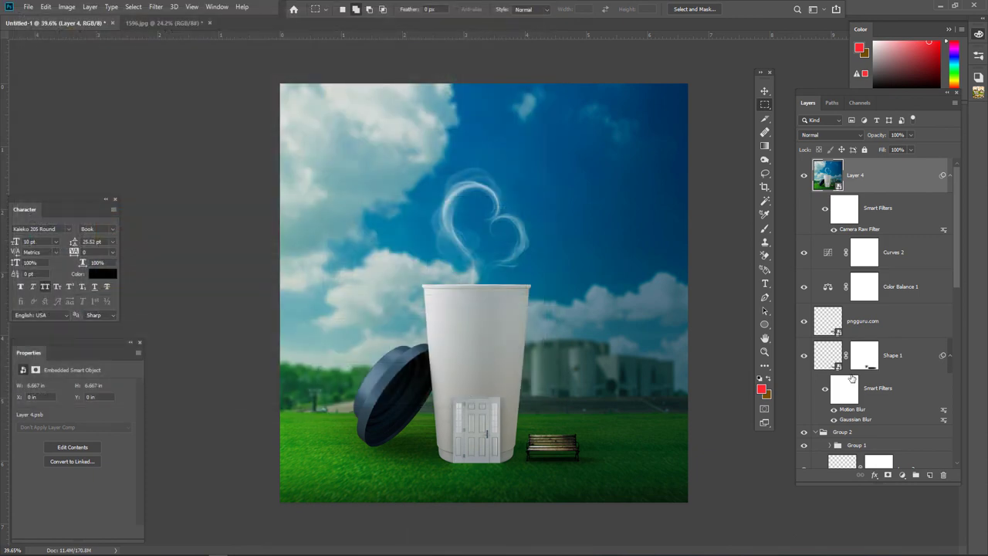
Step: Save a JPEG copy named 'love coffee' at Quality 12 (Maximum), Baseline
left_click_drag(533, 466, 601, 455)
key("ctrl+alt+s")
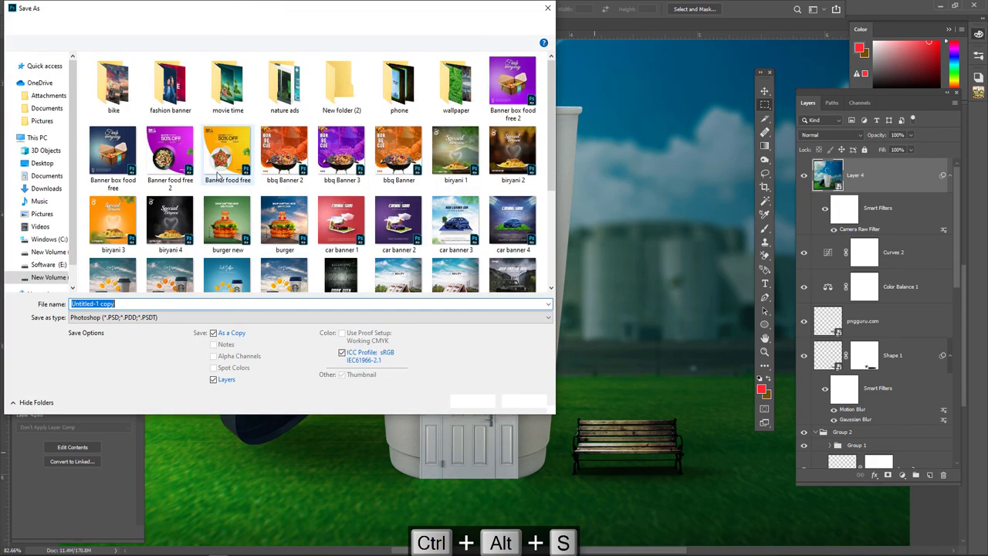
scroll(251, 180, "down", 3)
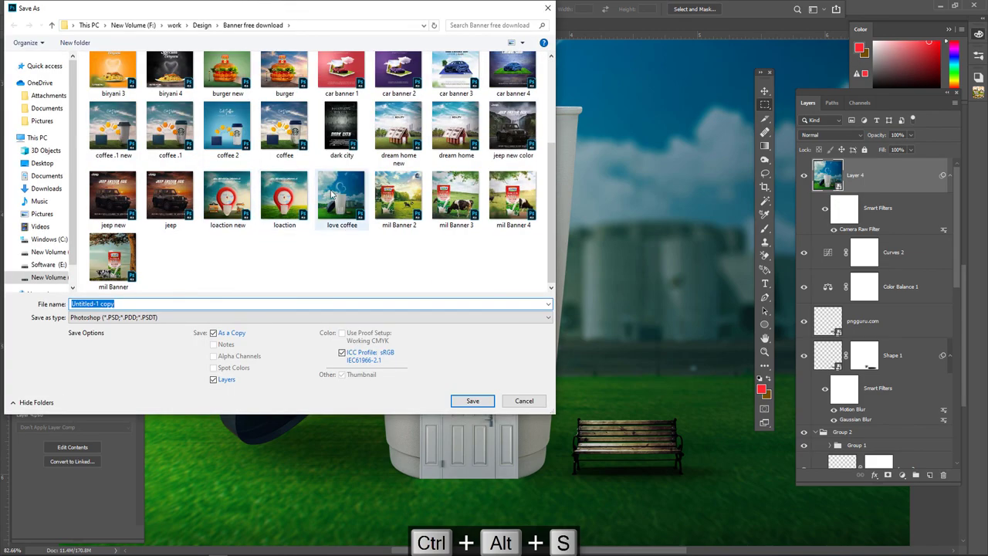
left_click(342, 199)
left_click(249, 316)
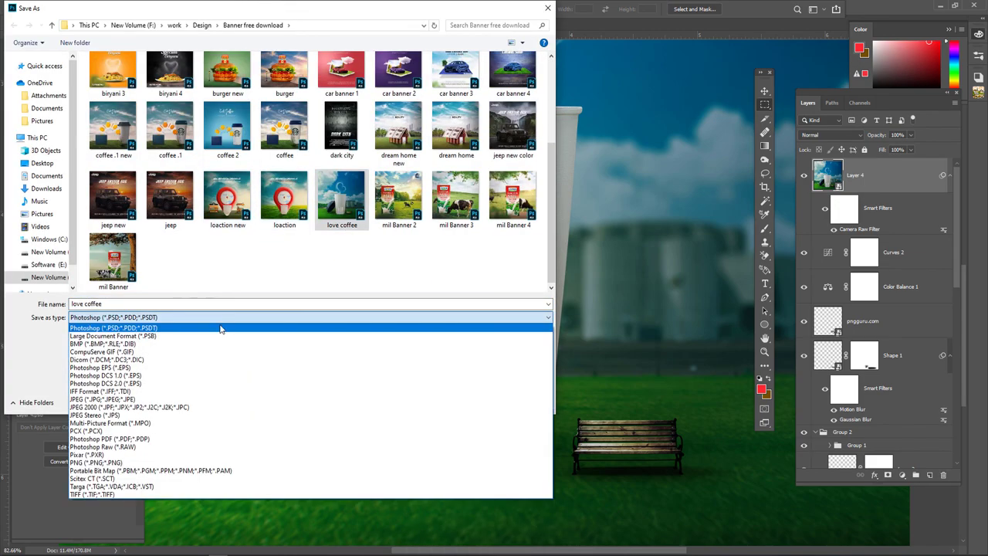
left_click(217, 399)
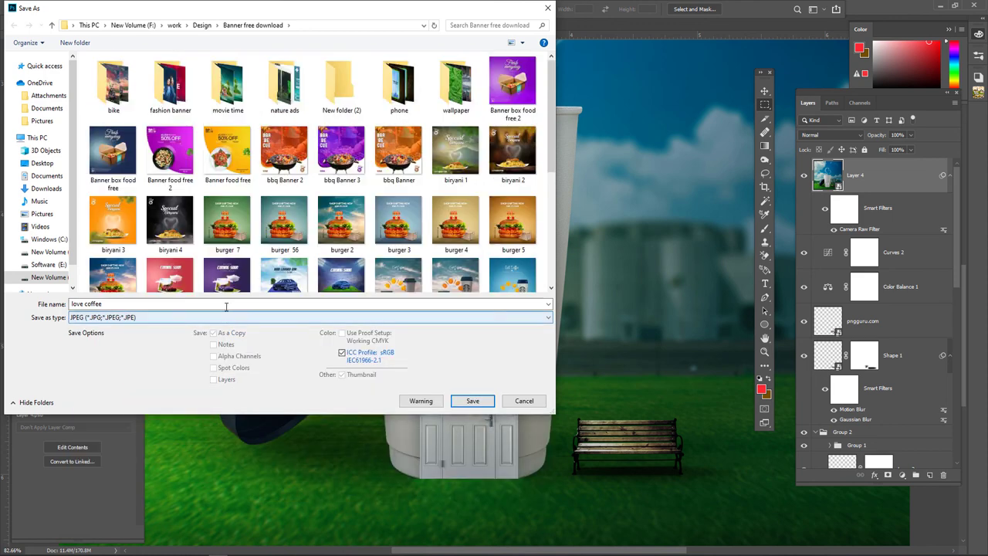
left_click(473, 401)
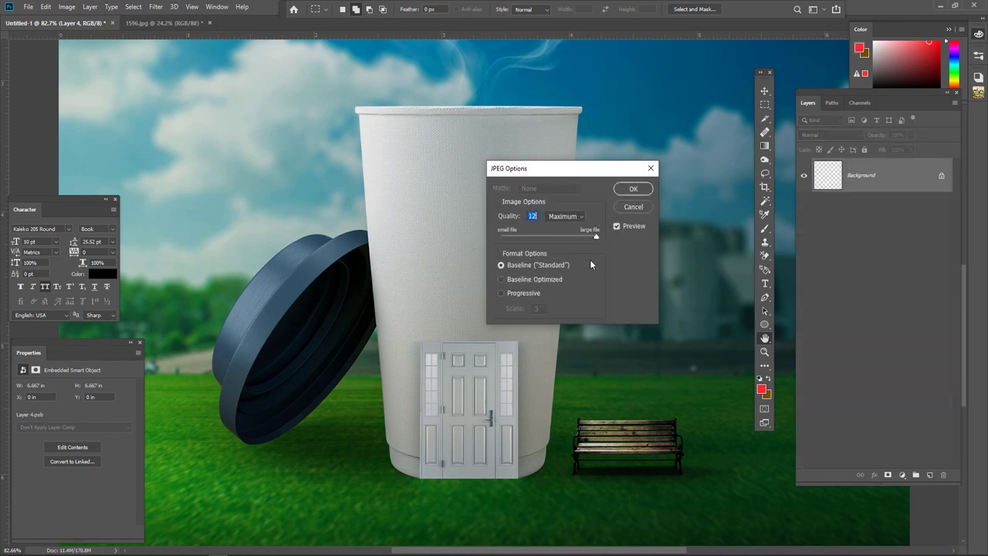
left_click(633, 189)
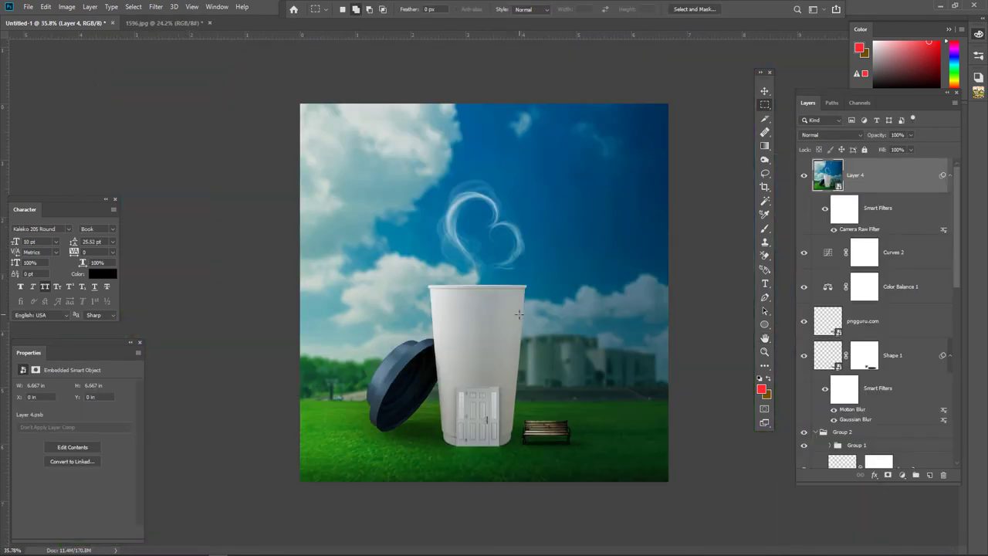
scroll(533, 339, "up", 2)
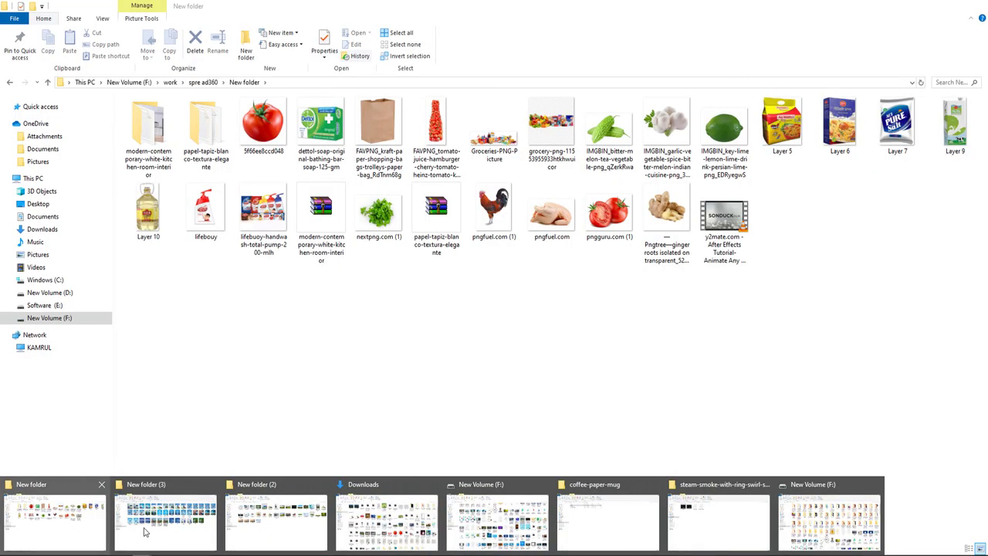
mouse_move(165, 517)
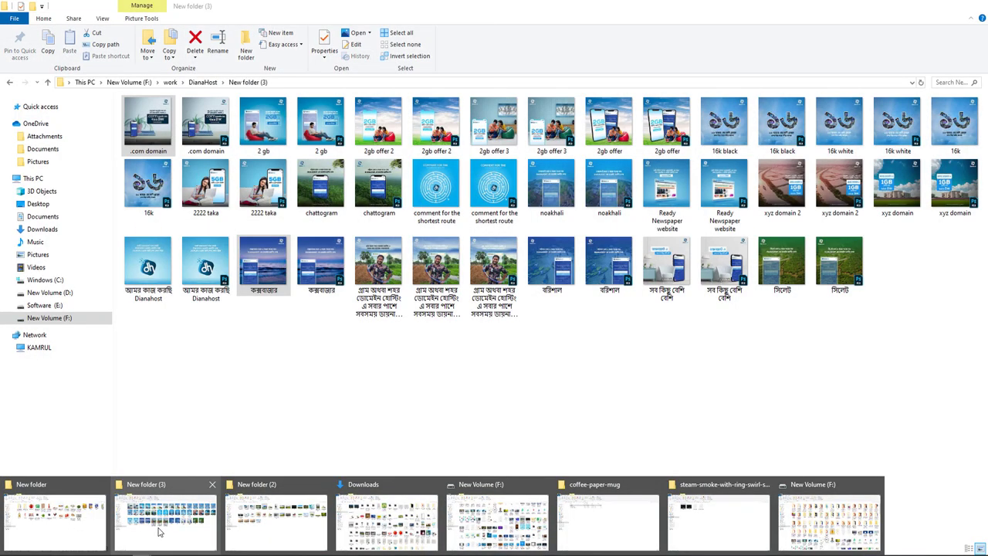
Step: In File Explorer, go to work > Design > Banner free download and open love coffee.jpg
left_click(160, 531)
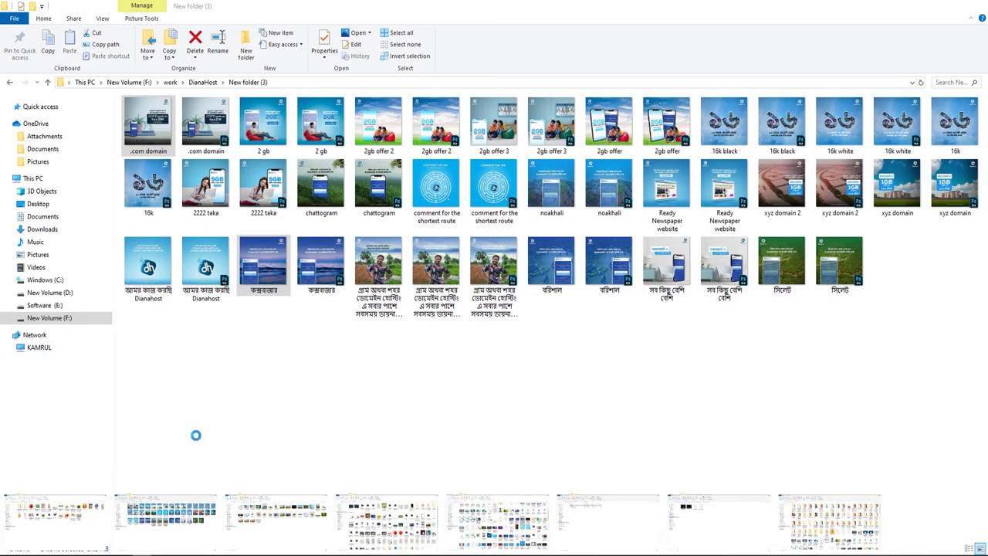
left_click(170, 82)
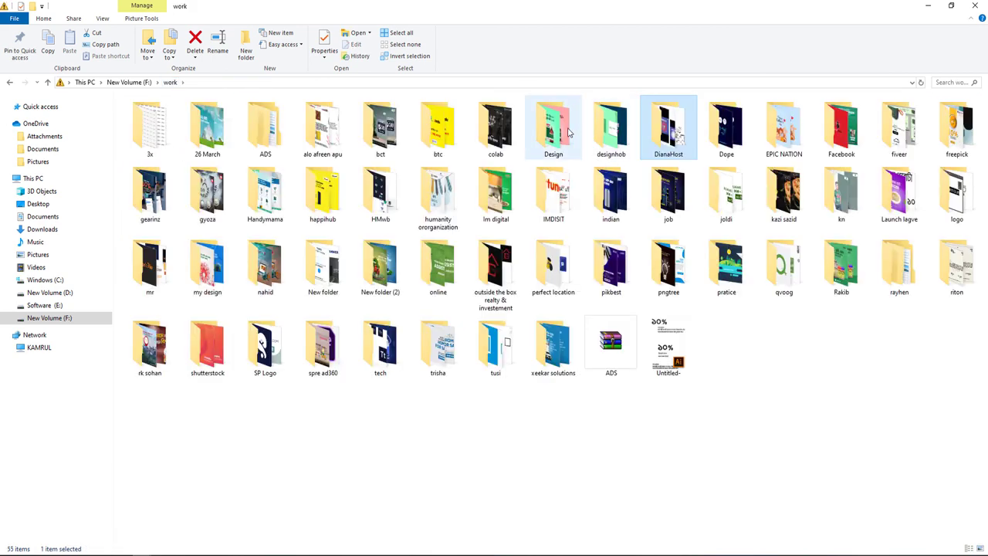
double_click(538, 154)
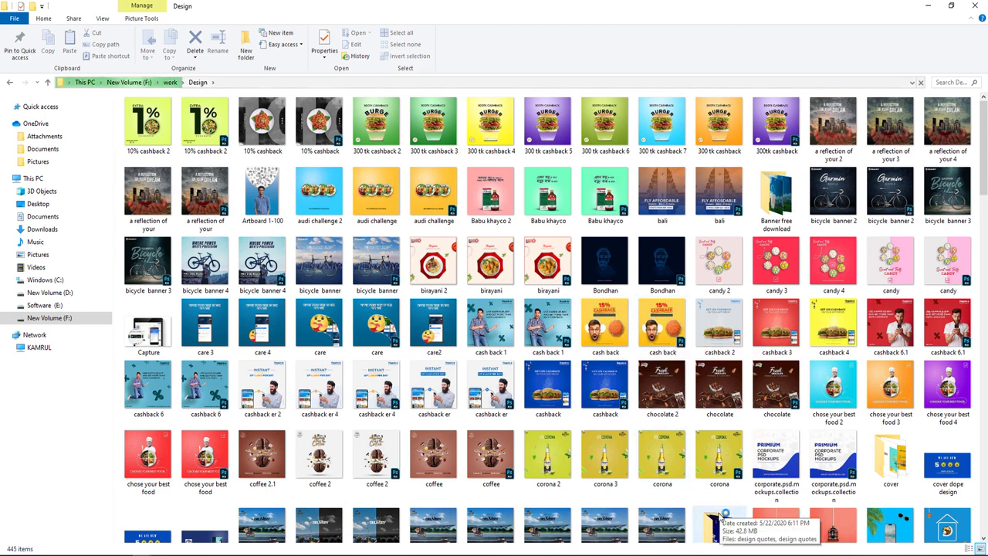
scroll(718, 515, "down", 4)
scroll(734, 421, "down", 5)
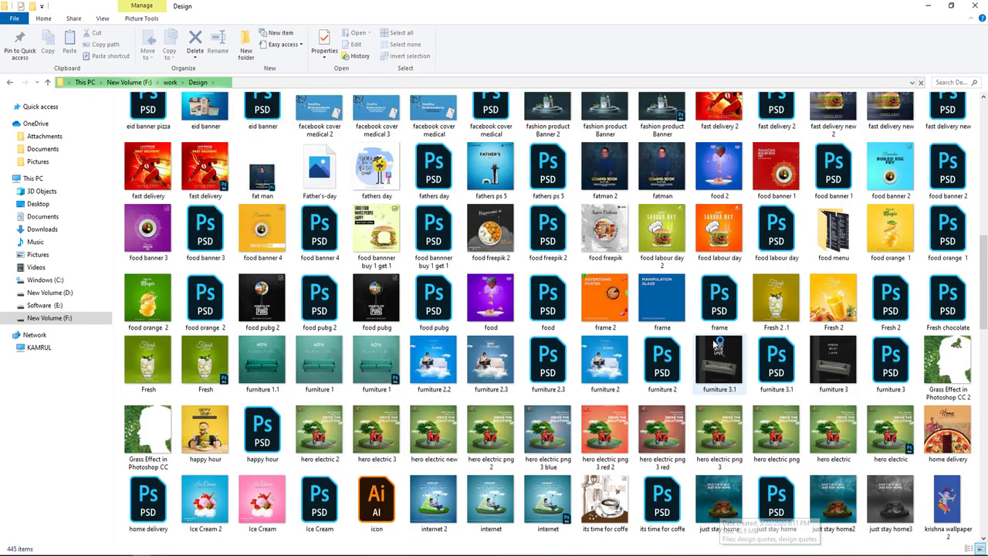
scroll(306, 262, "up", 7)
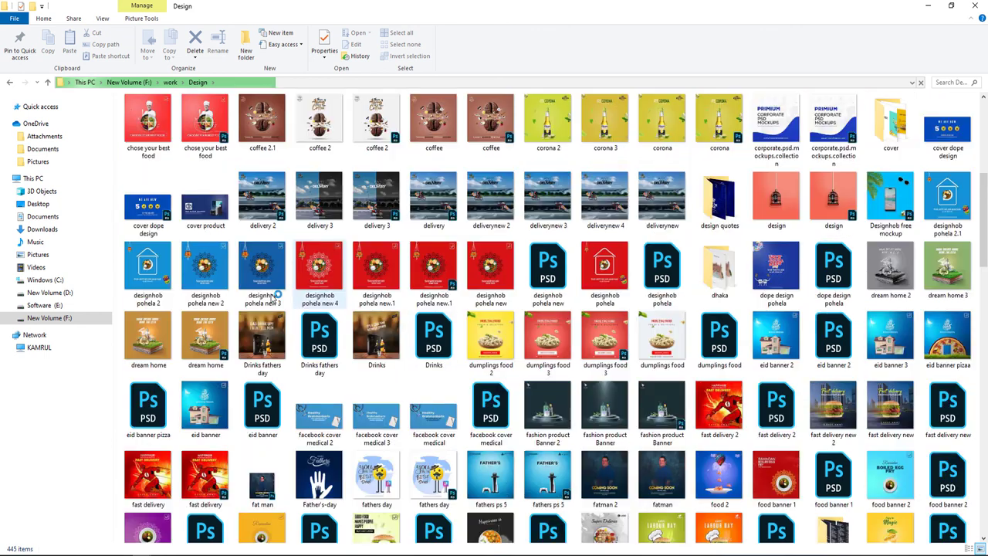
scroll(278, 216, "up", 6)
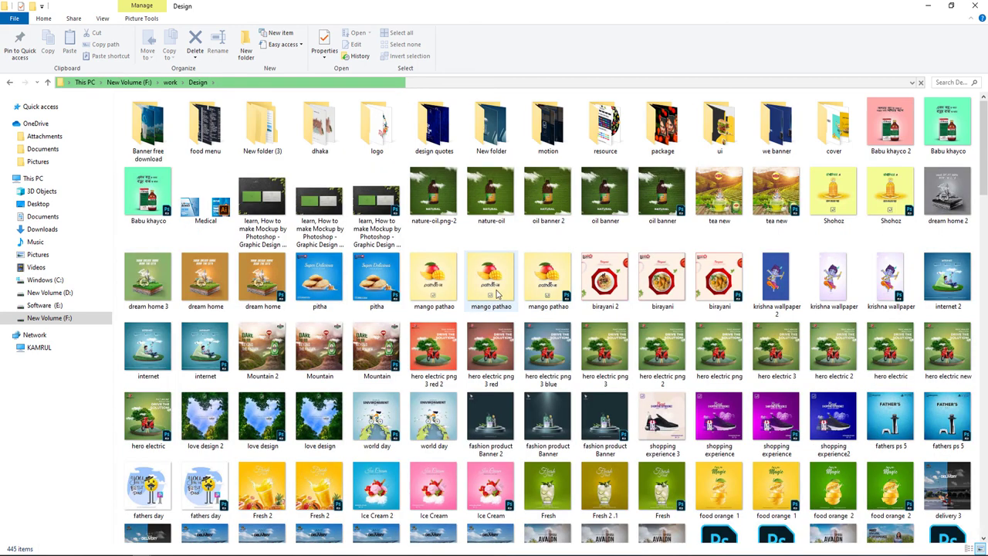
key("Down")
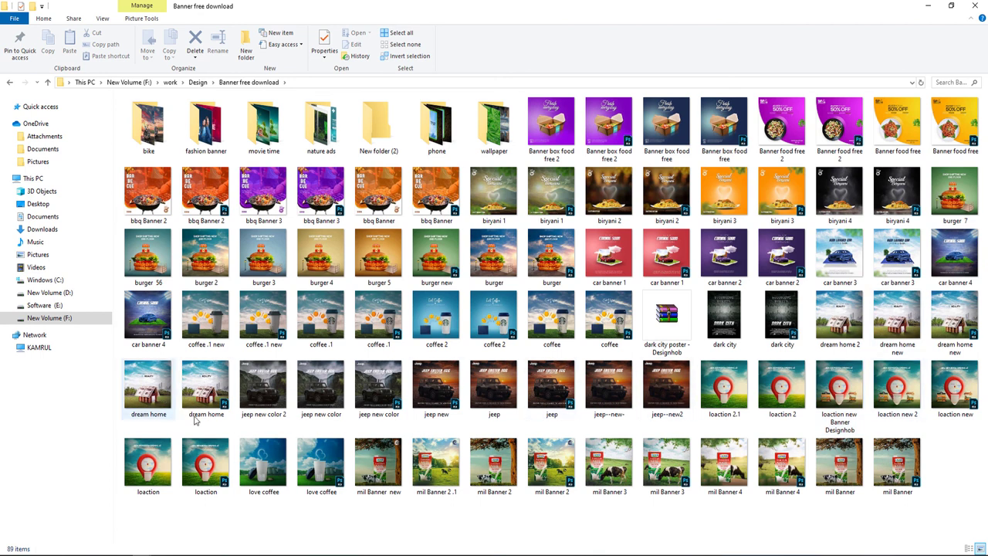
left_click(270, 462)
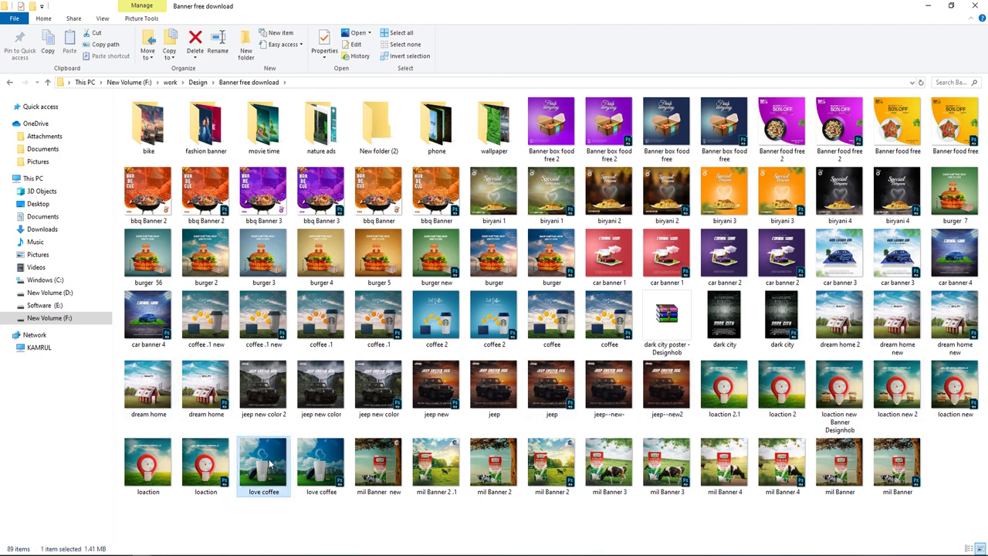
double_click(270, 462)
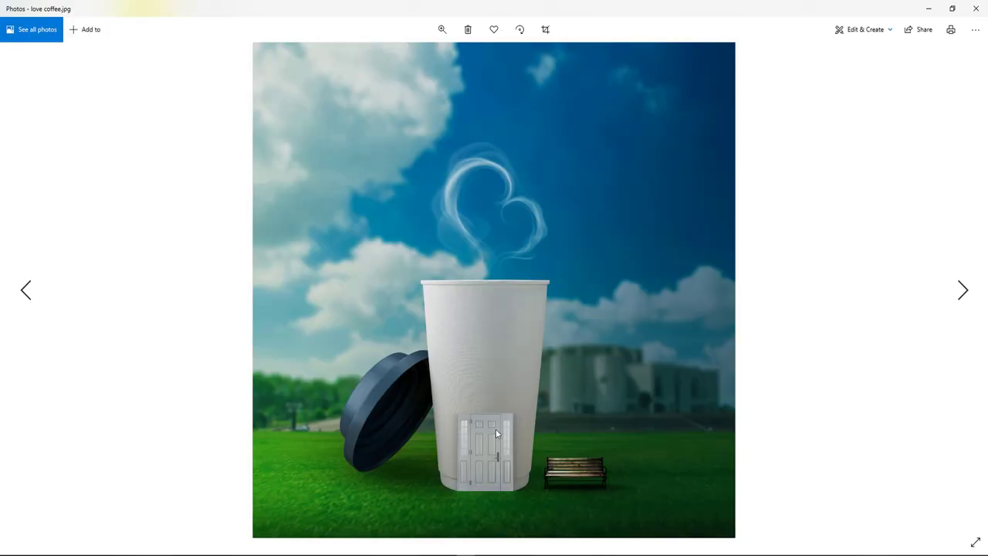
Step: Zoom into love coffee.jpg to inspect the door and bench, then return to Best fit
scroll(497, 430, "down", 1)
scroll(501, 431, "up", 1)
left_click(442, 29)
left_click(435, 59)
left_click_drag(435, 59, 414, 59)
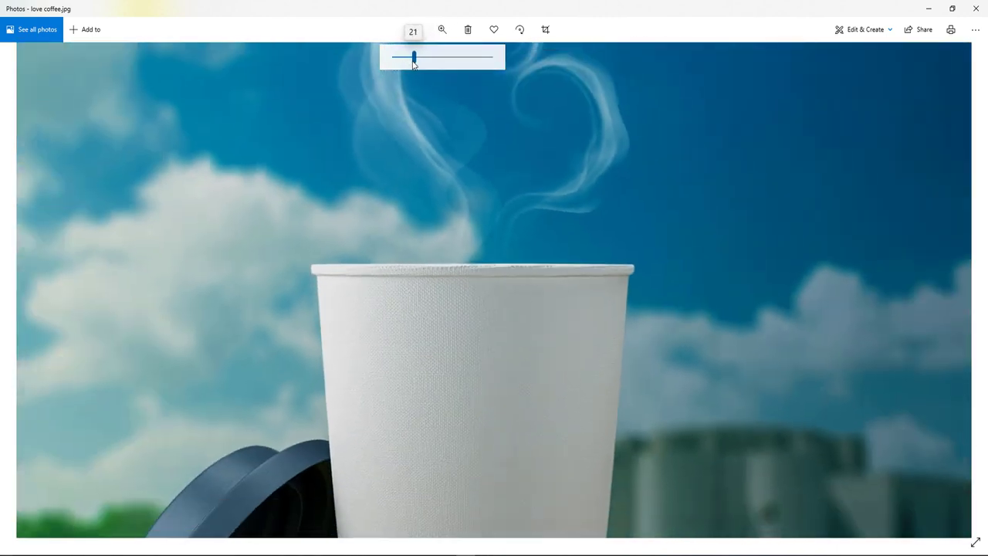
scroll(541, 366, "down", 3)
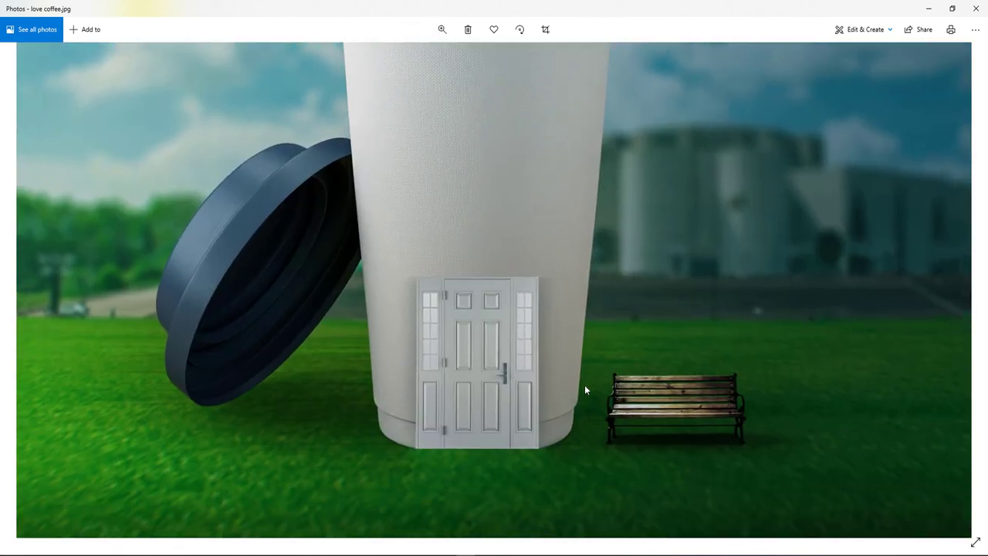
scroll(683, 434, "right", 2)
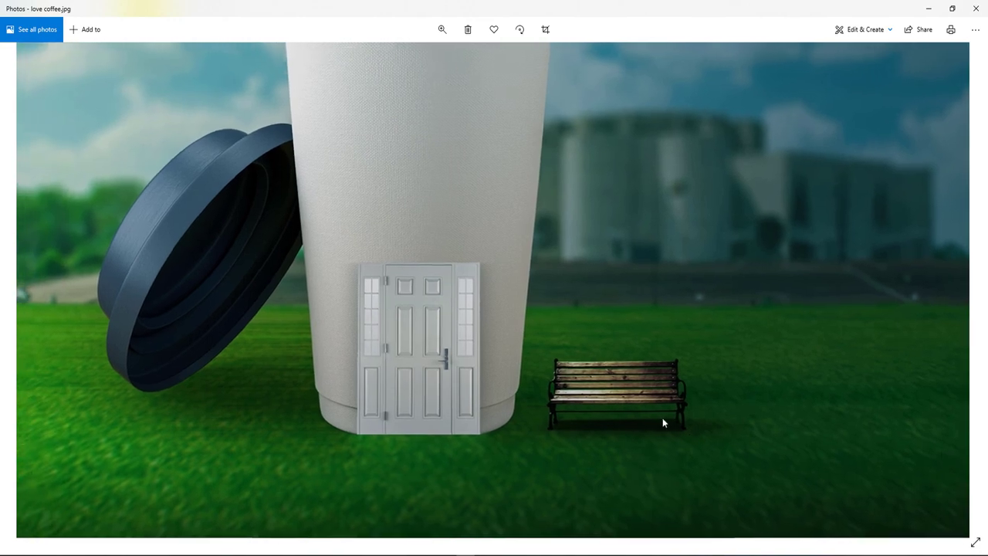
left_click(441, 30)
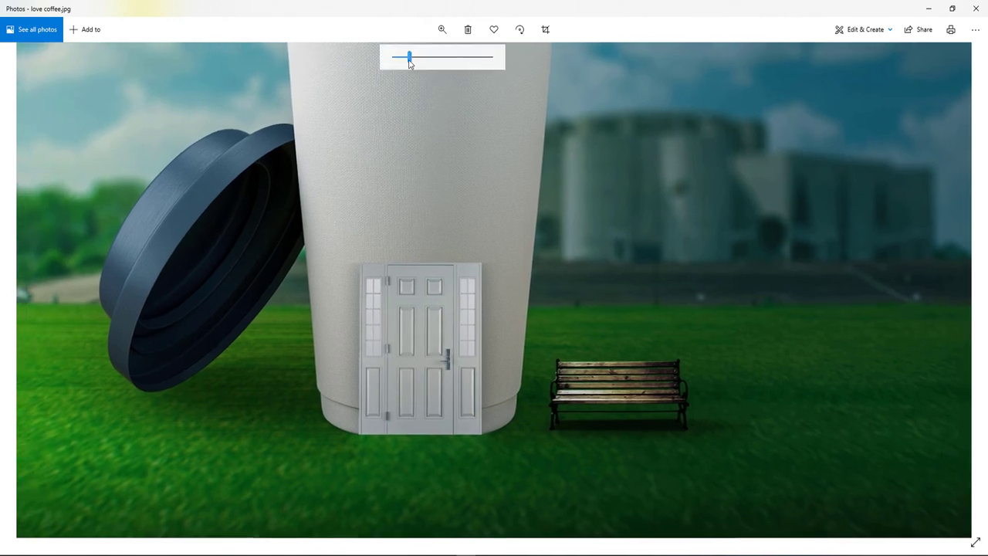
left_click_drag(408, 59, 394, 58)
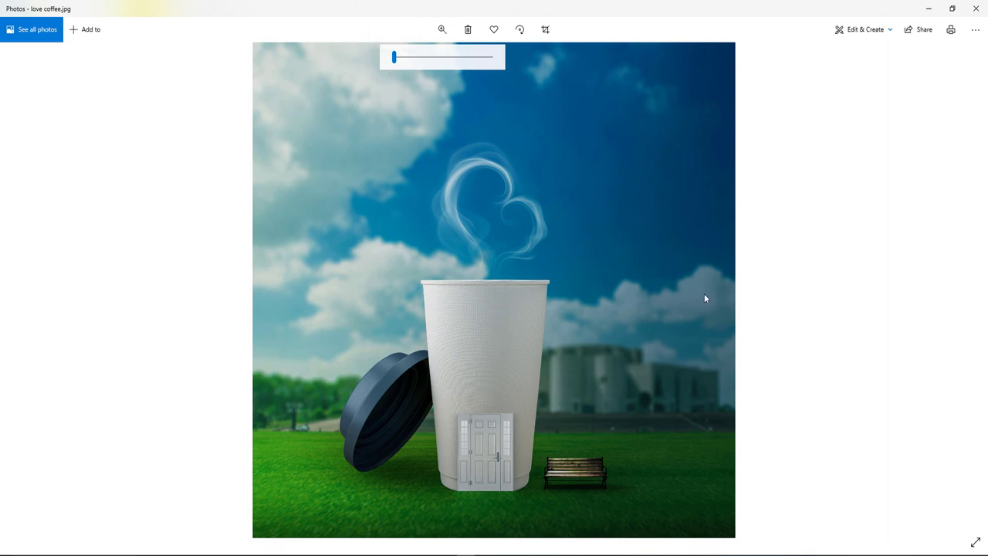
left_click(545, 125)
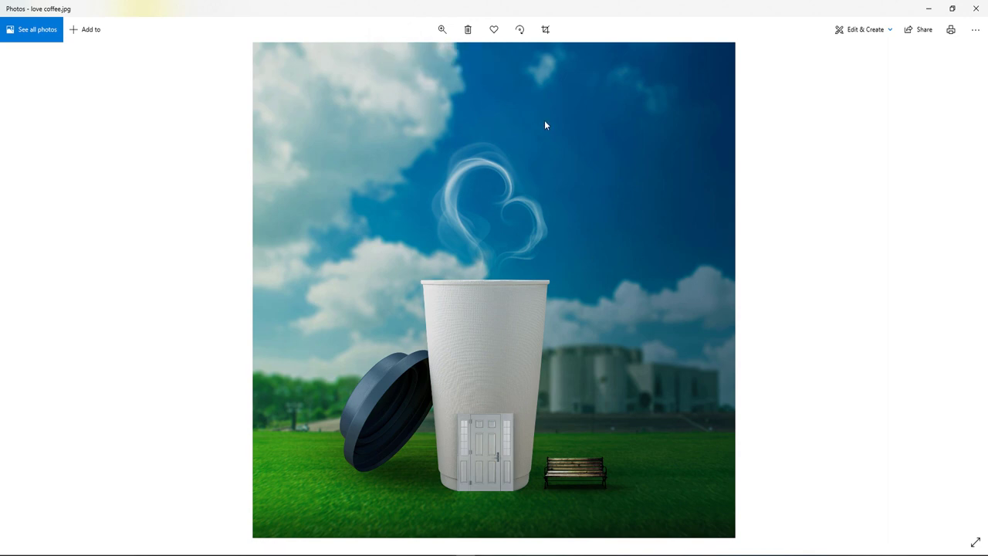